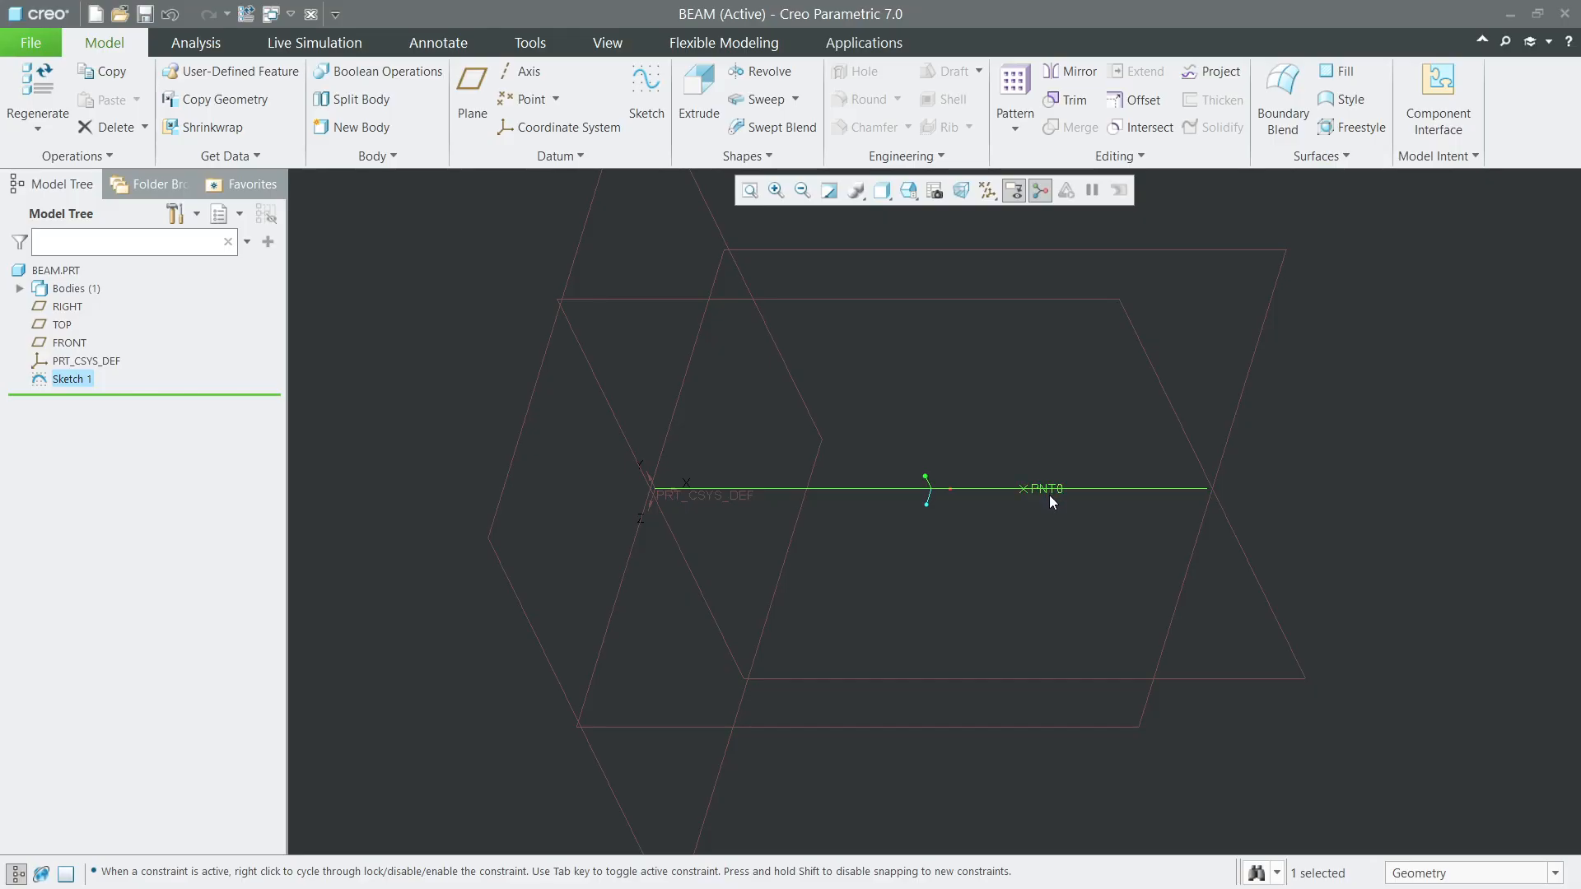
Step: Hide the datum point tags, show them again, and clear the sketch selection
click(621, 44)
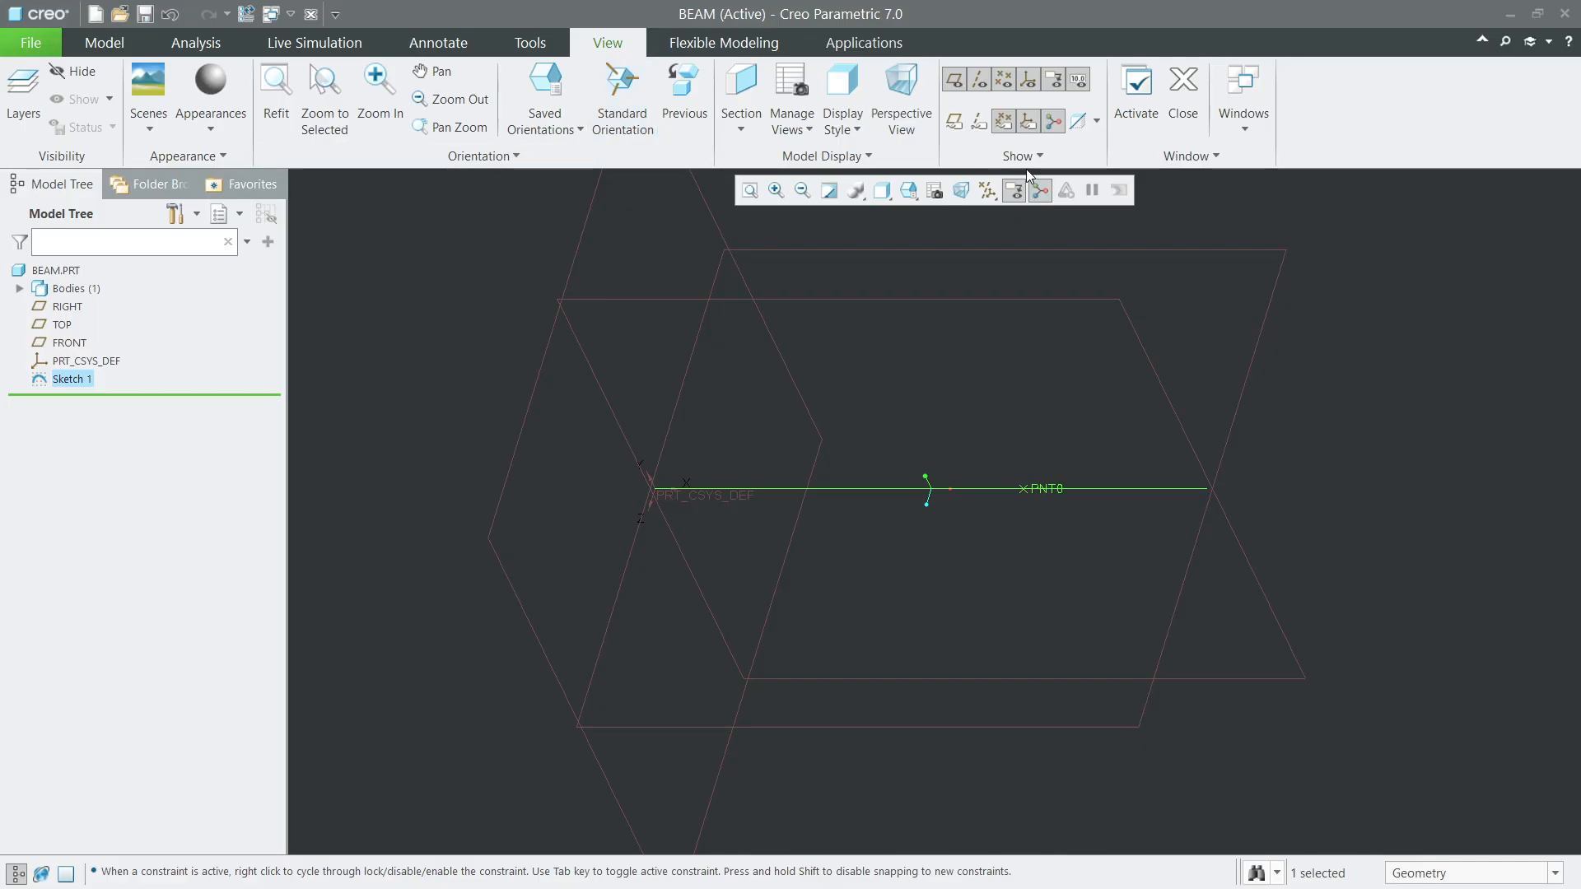
click(1004, 132)
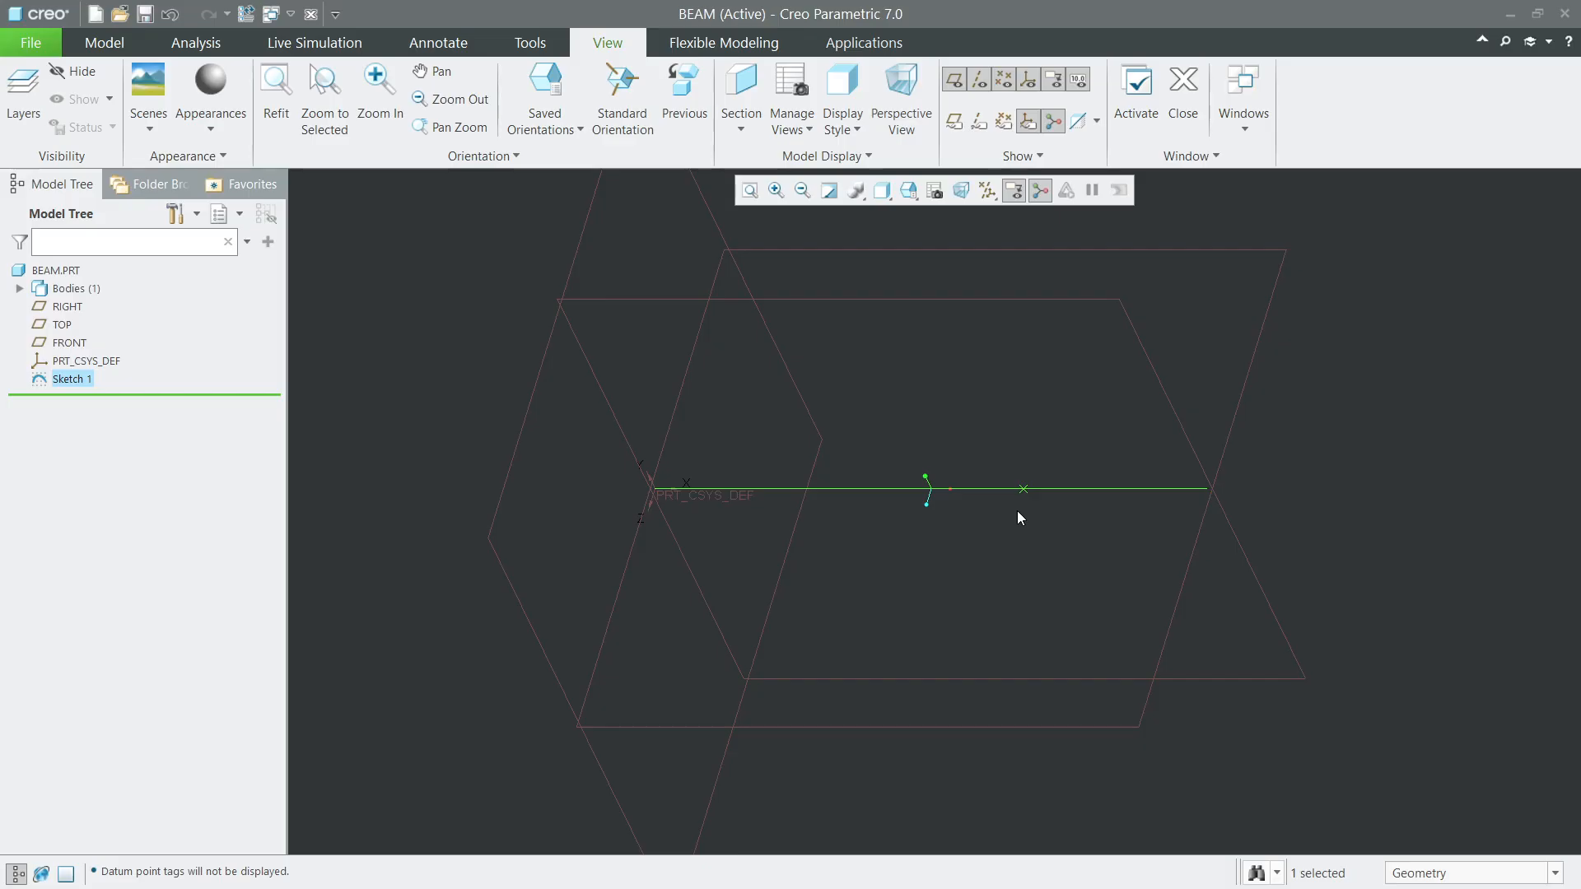
click(1003, 121)
click(105, 42)
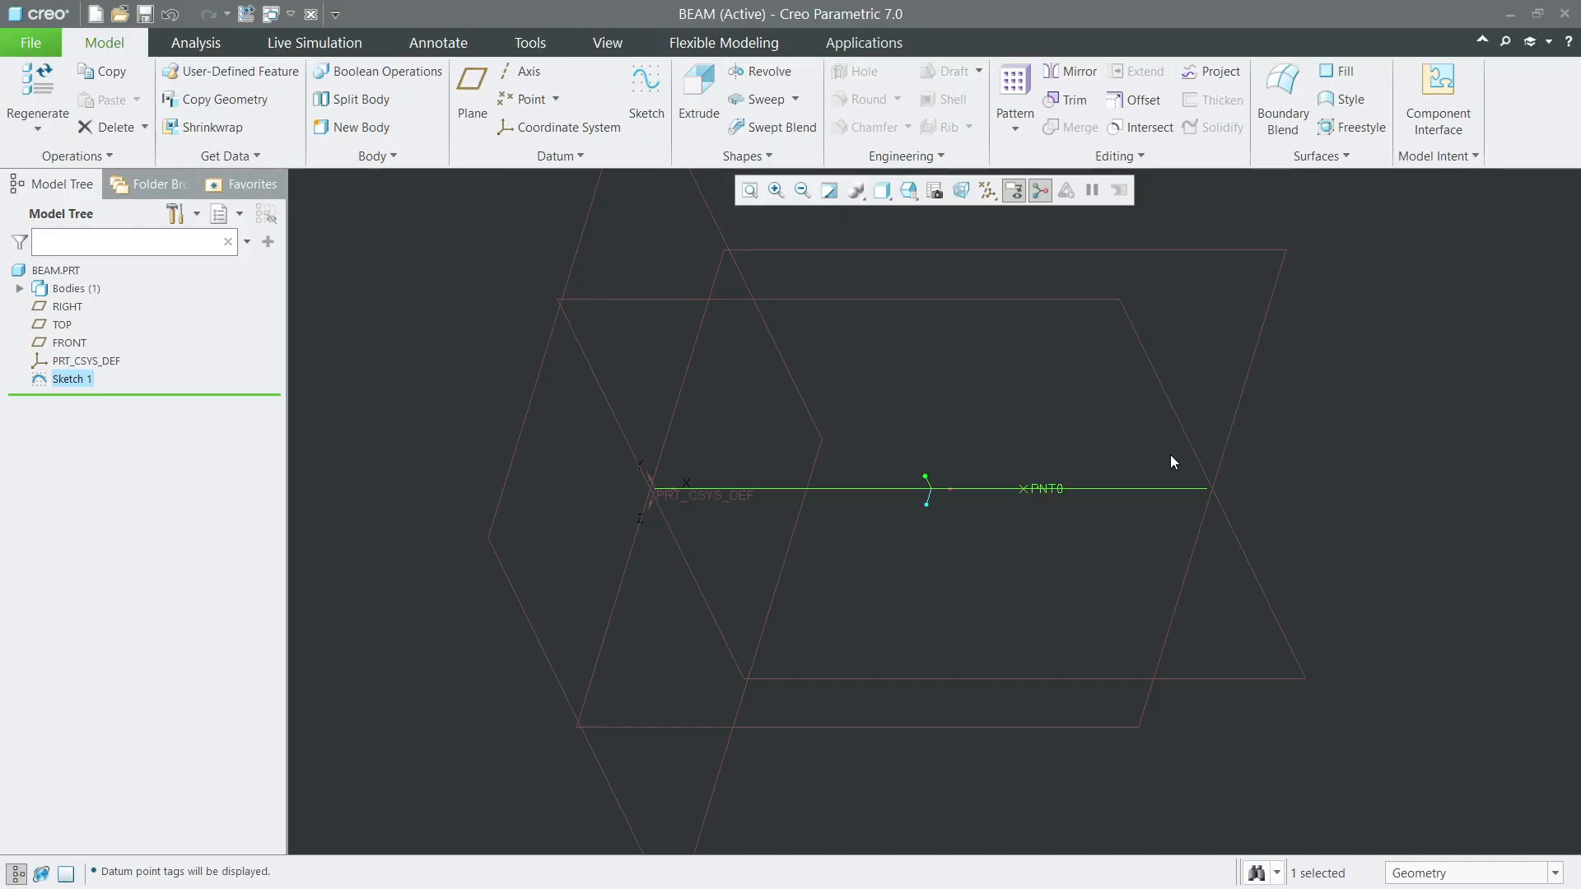
click(1371, 466)
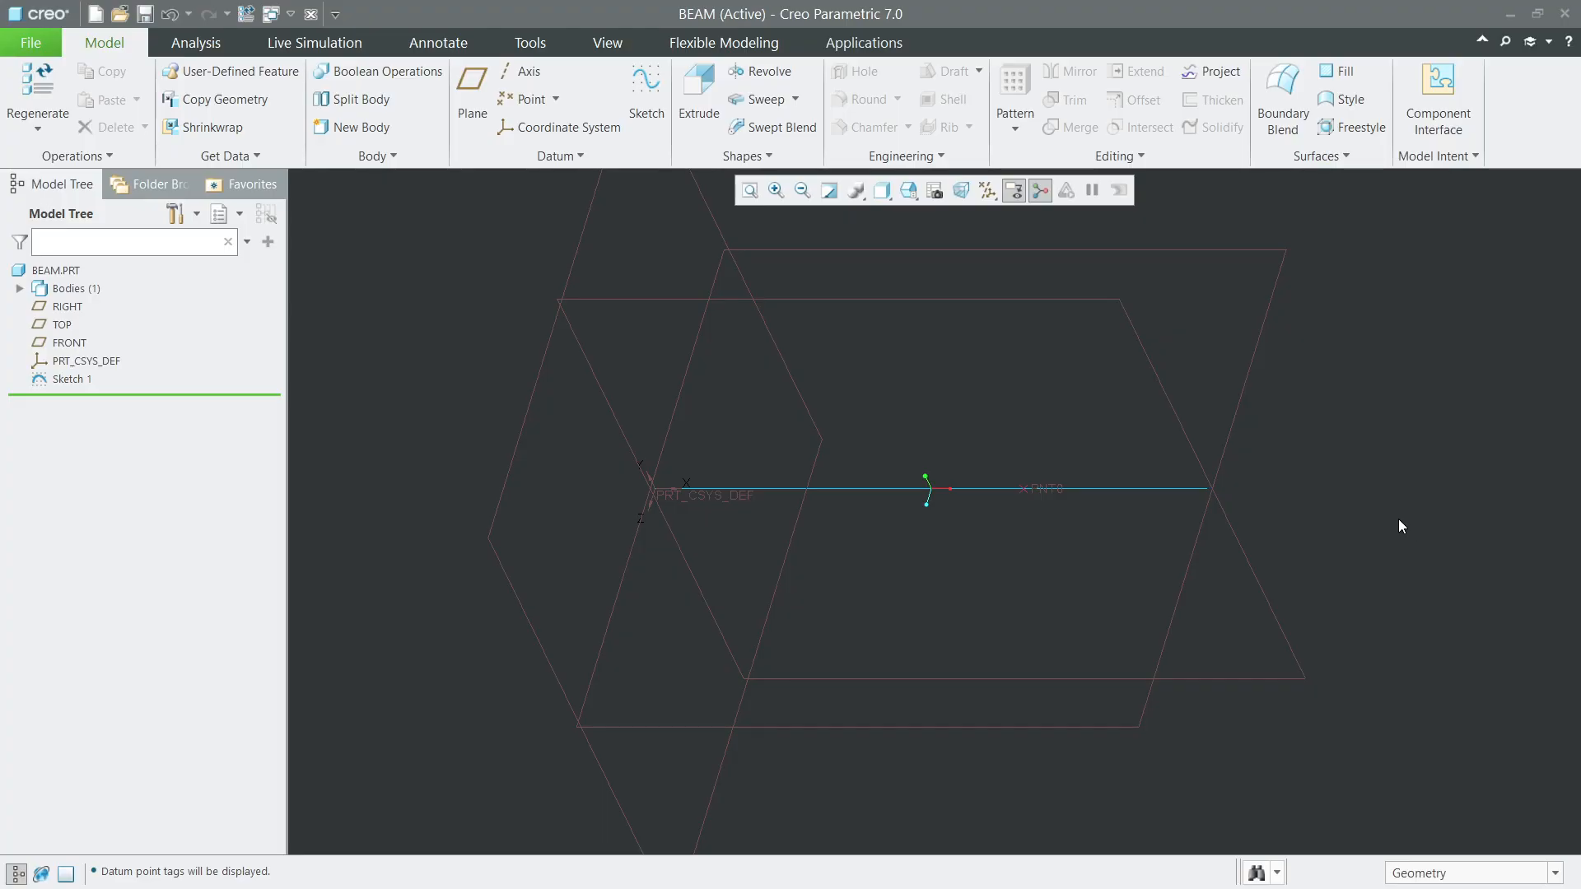
key(super)
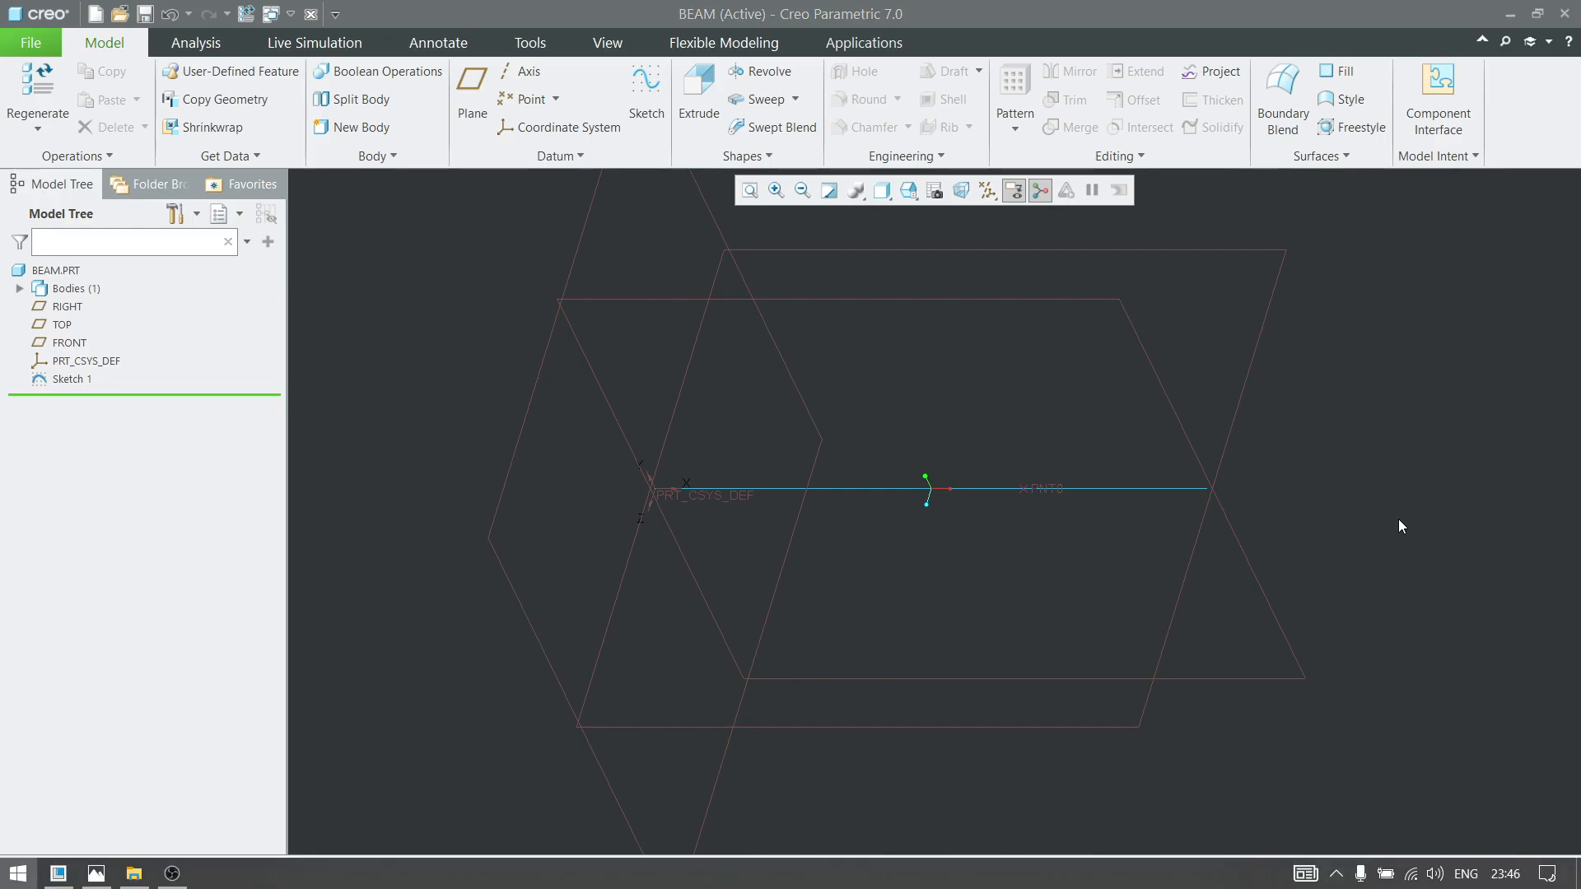
text(simulate)
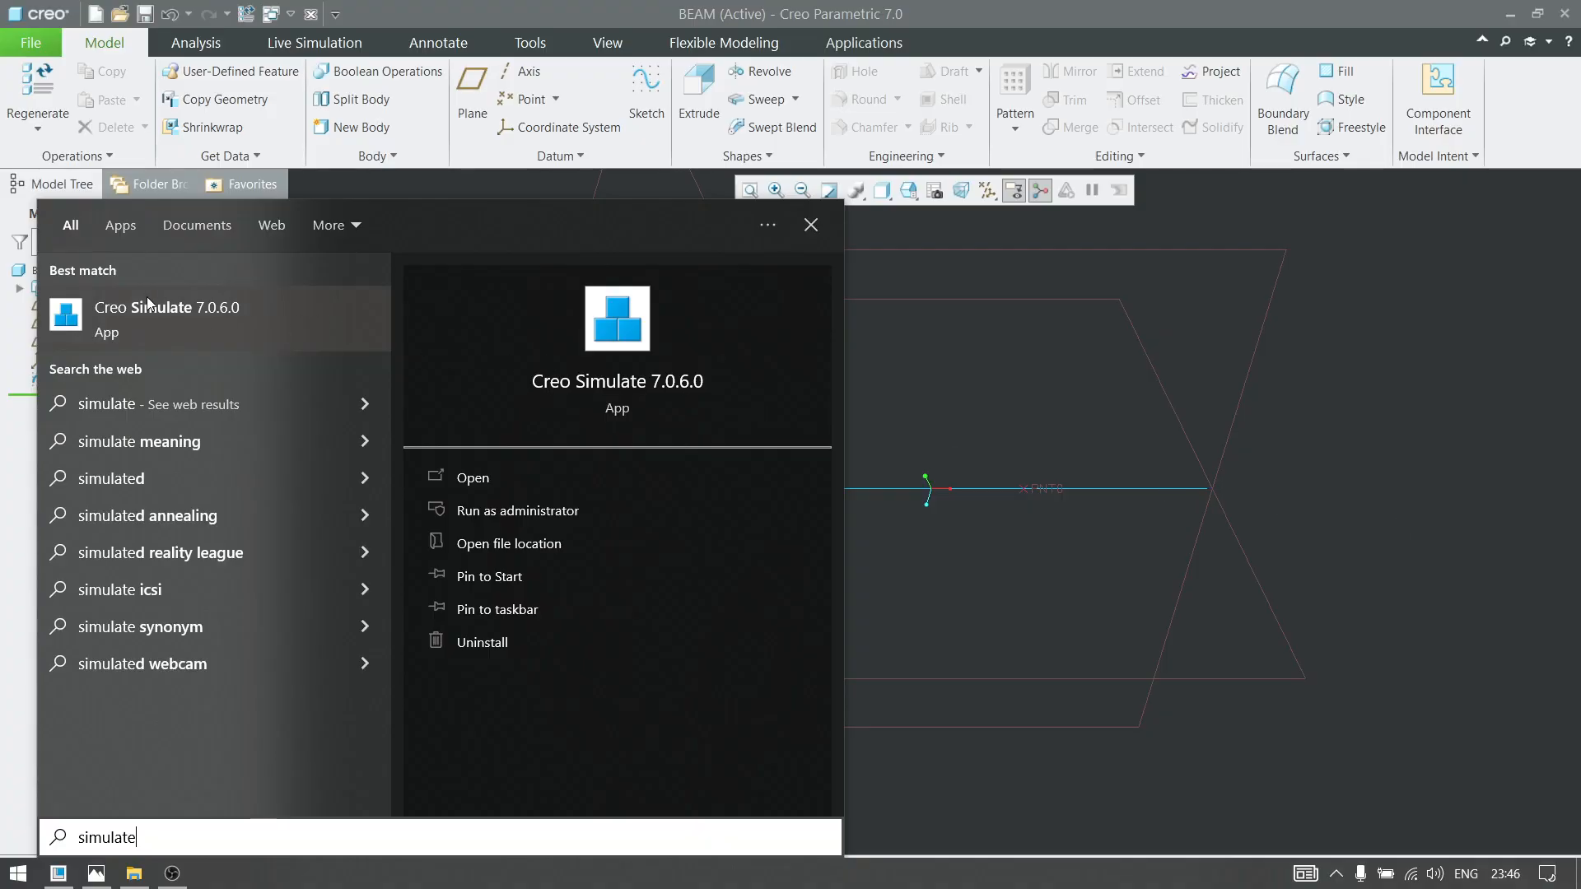
click(1466, 353)
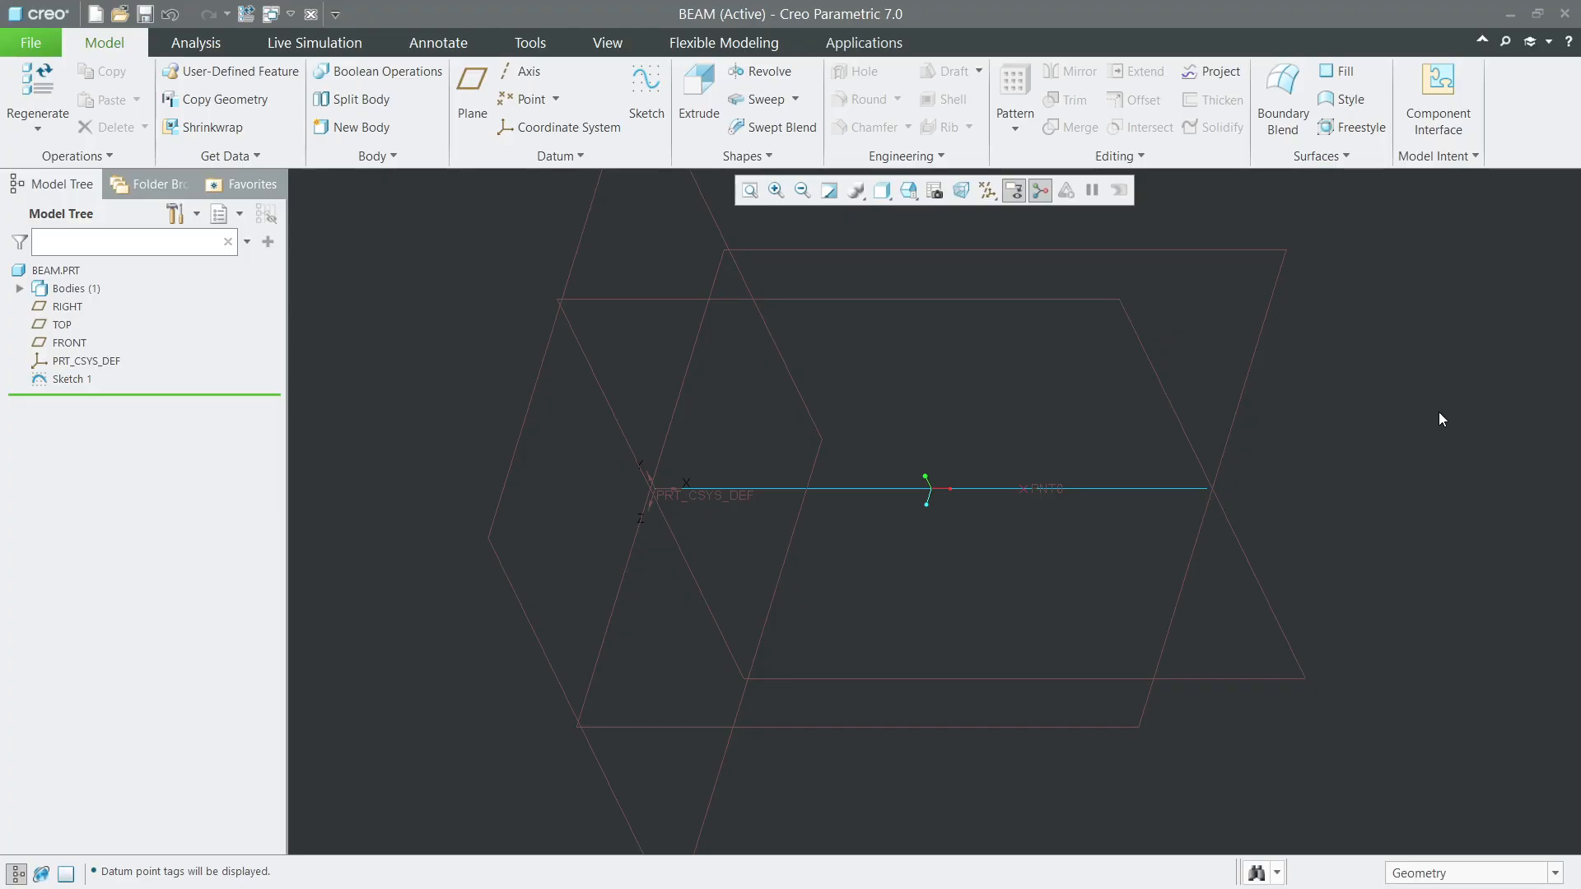
Step: Enter the Simulate environment for the beam part and start a new beam idealization
click(868, 40)
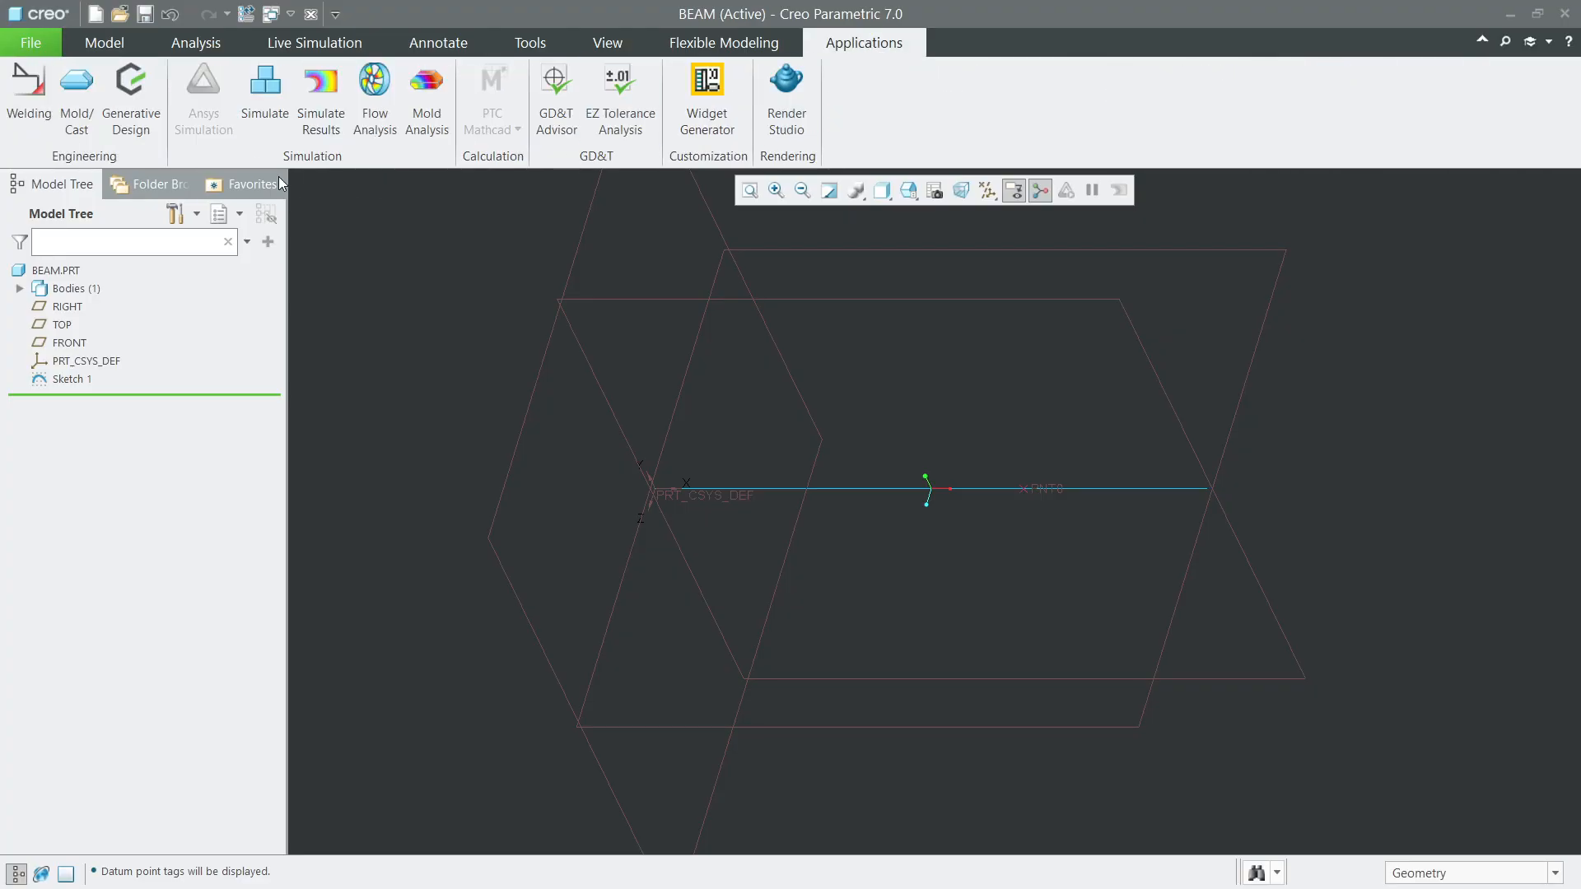
click(256, 132)
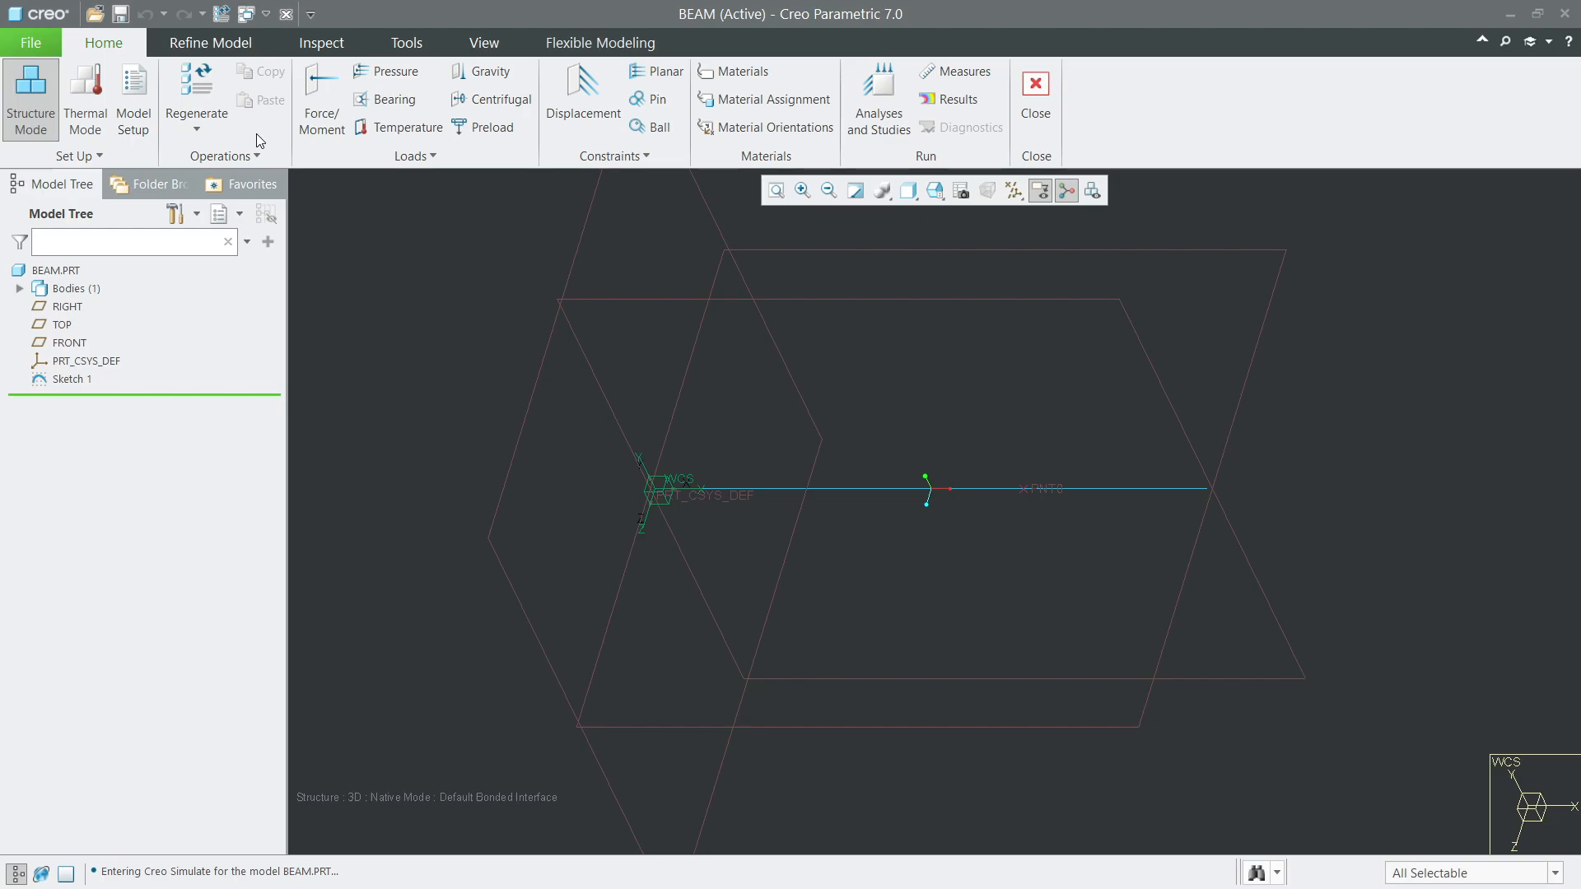
click(226, 41)
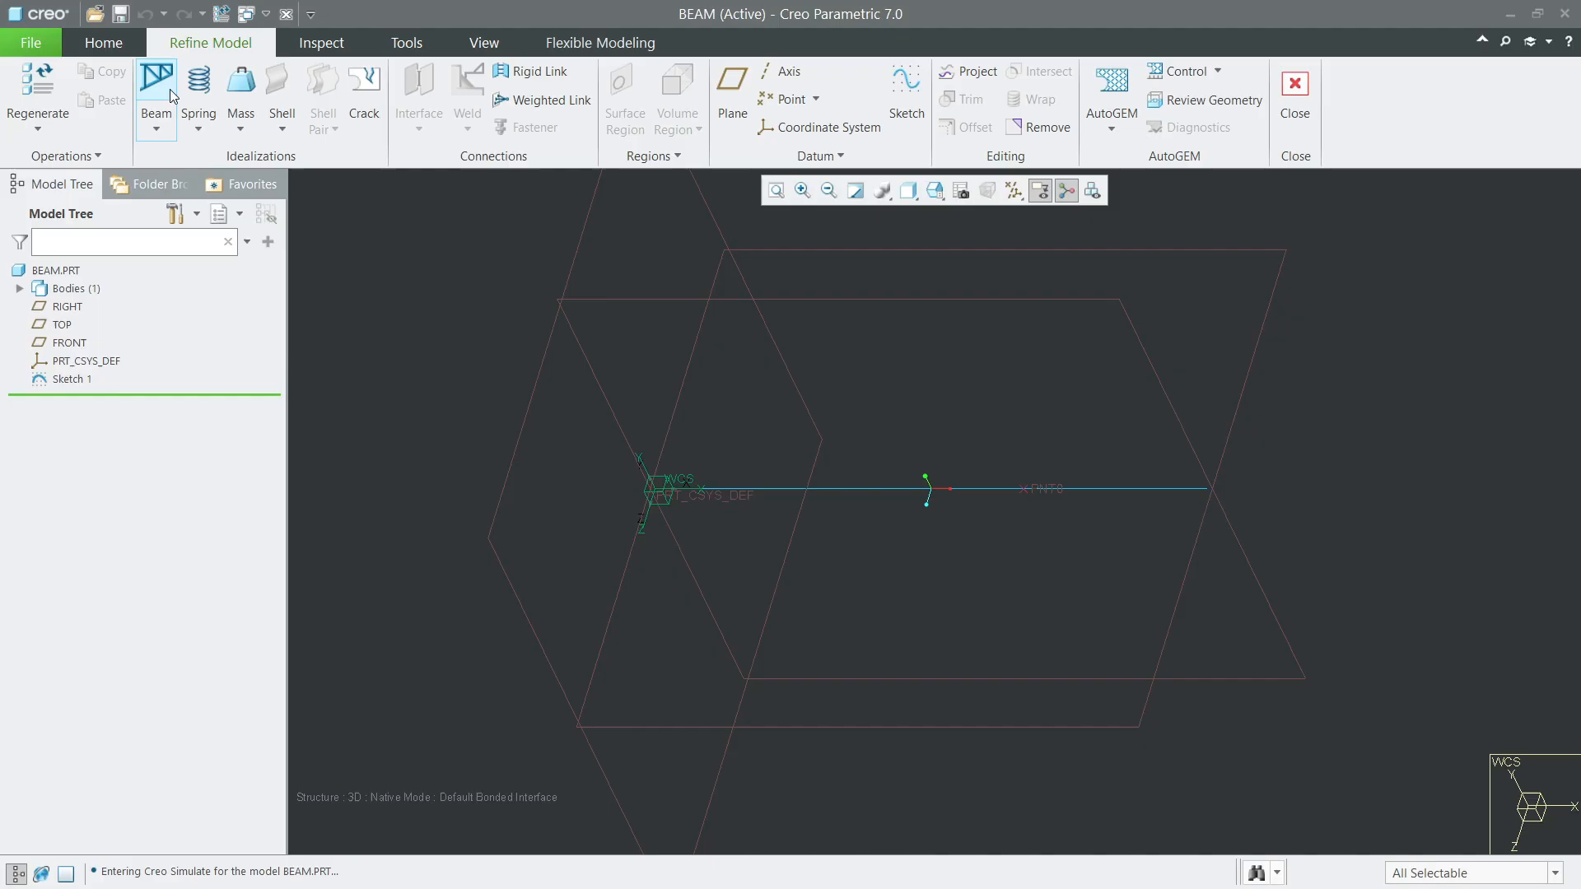
click(170, 126)
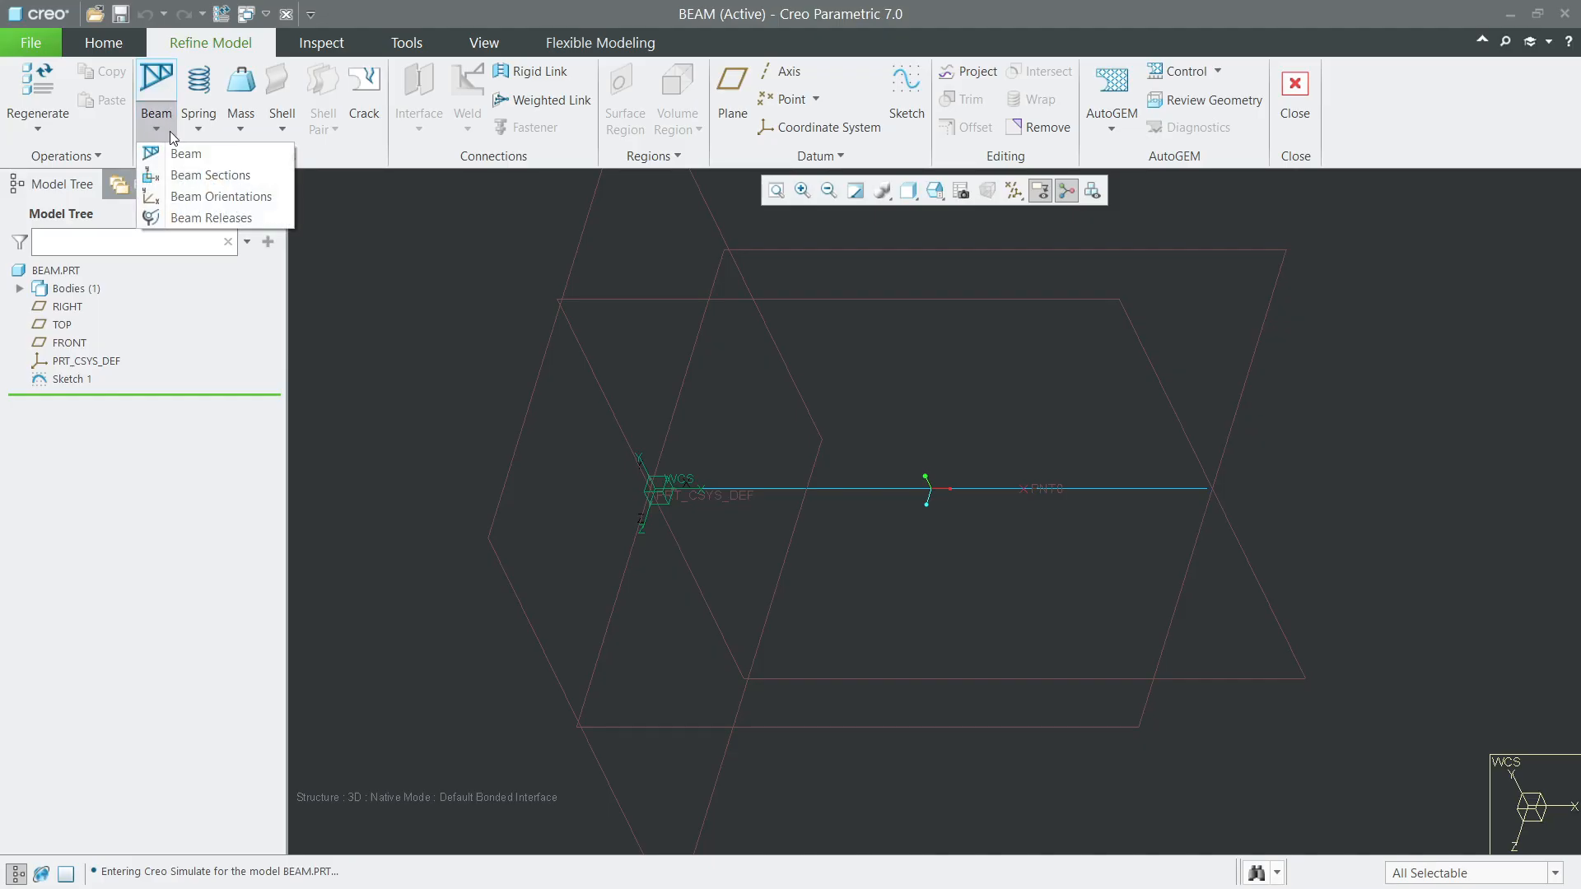
click(186, 157)
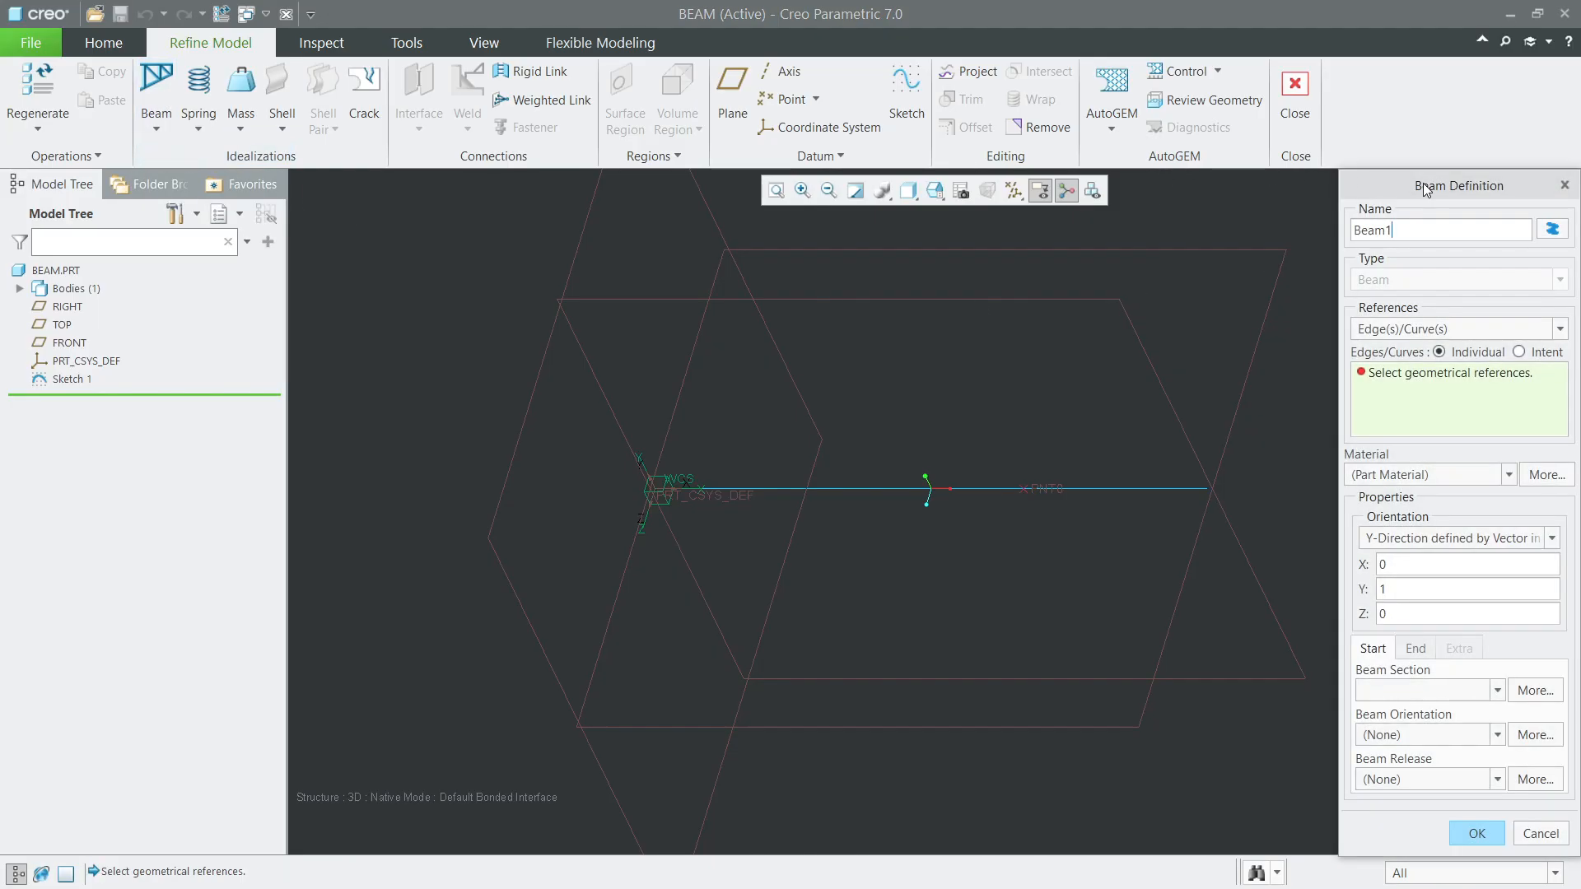
drag(1422, 196, 1379, 123)
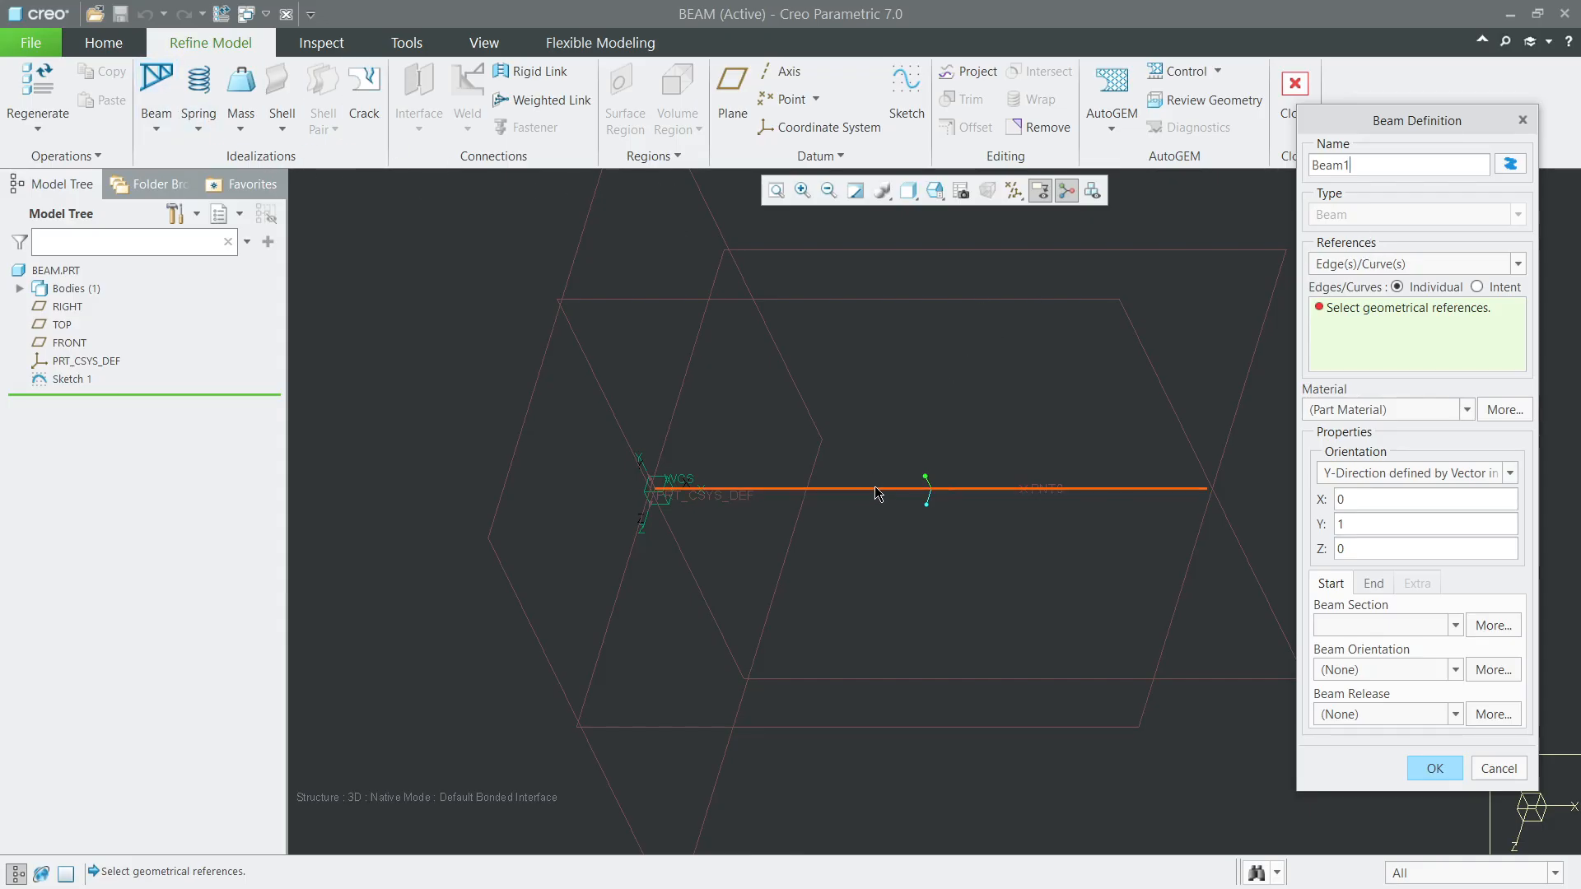
Step: Set the beam's reference type to Edge(s)/Curve(s) and select the sketched line as its individual curve
click(1364, 265)
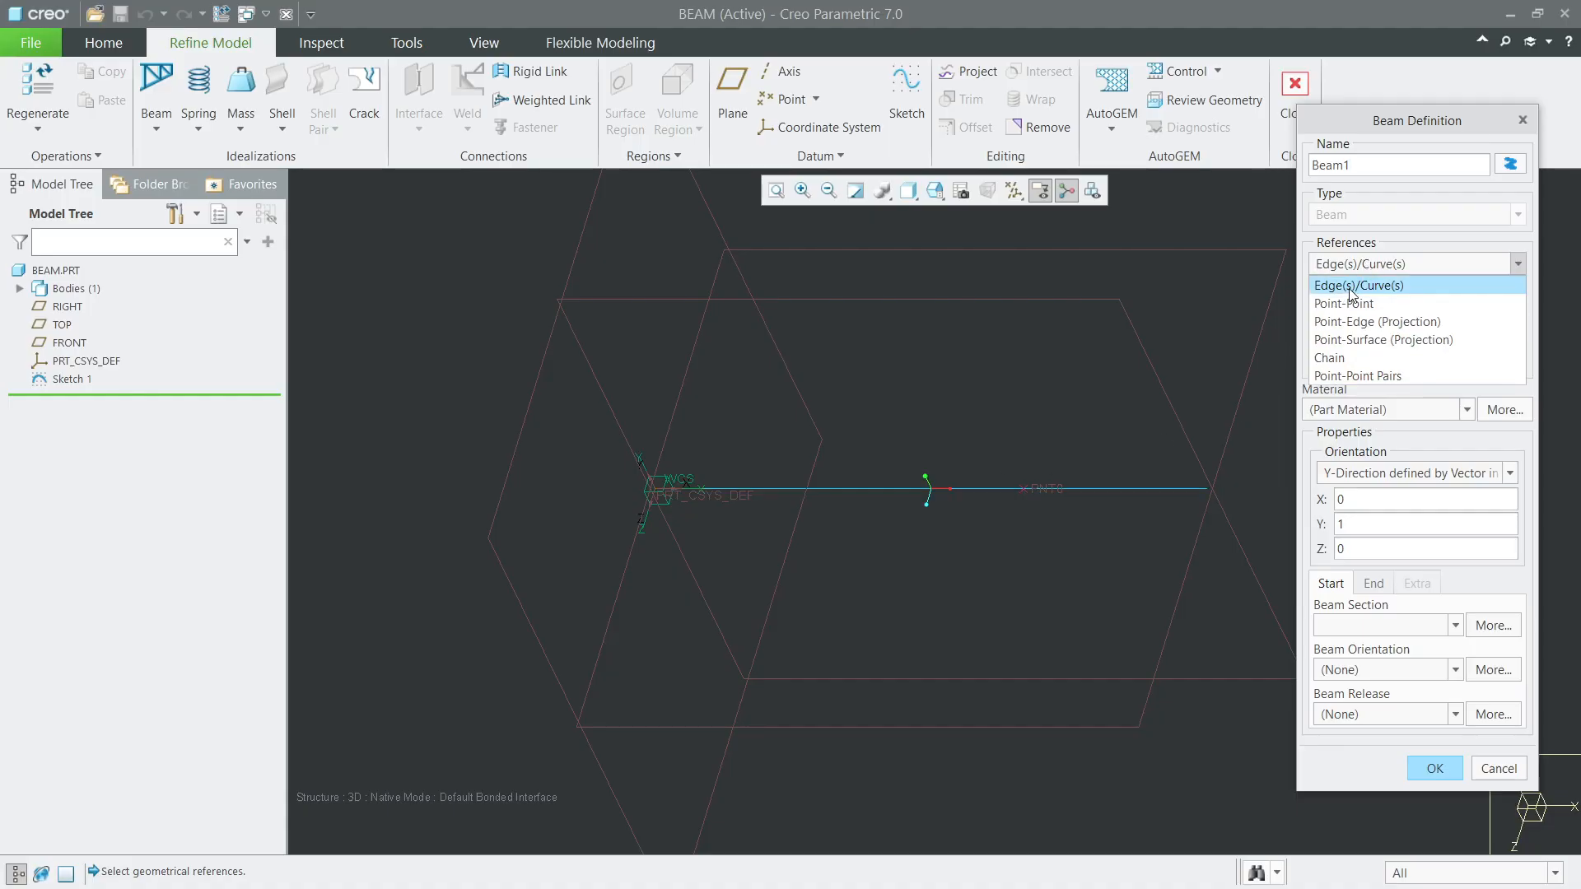
click(1374, 288)
click(1363, 265)
click(1365, 284)
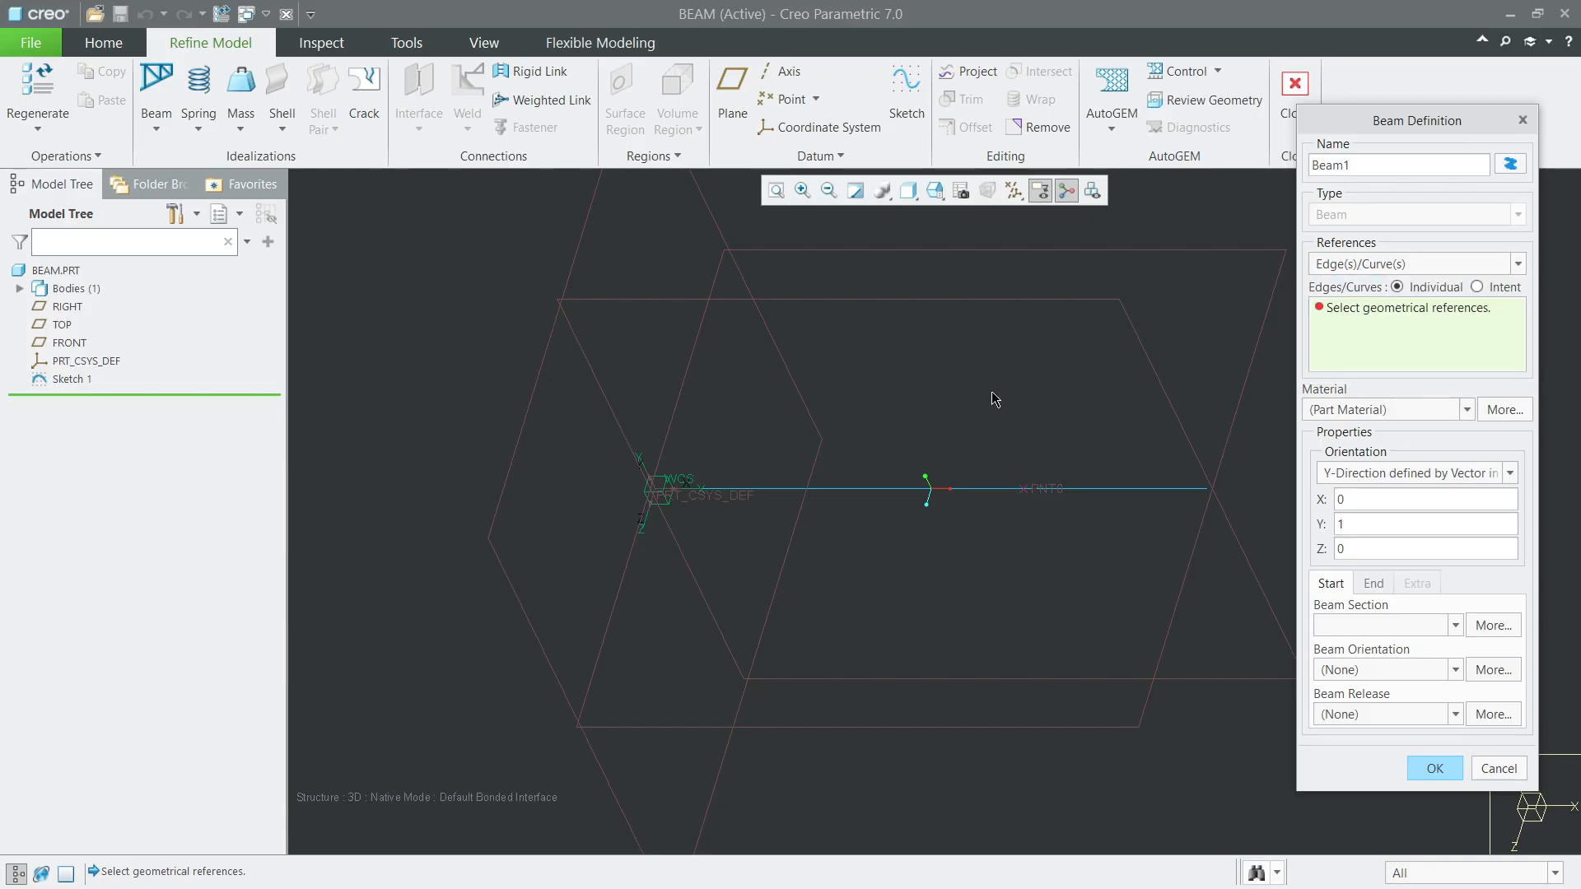
click(990, 492)
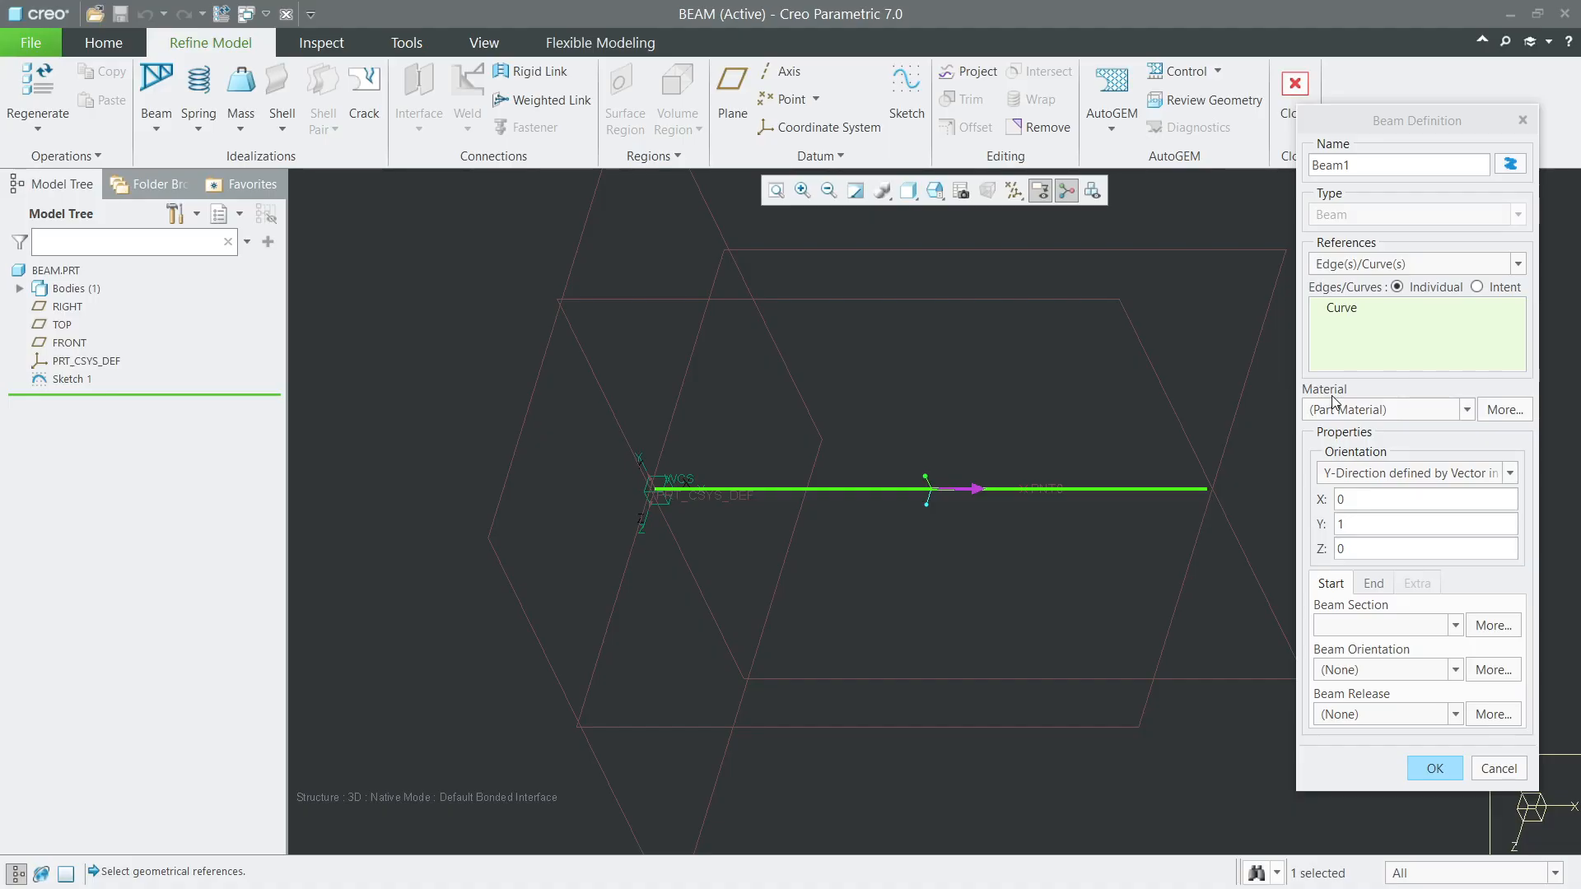
Step: Add steel.mtl from the Legacy-Materials library folder to the materials in the model
click(1469, 410)
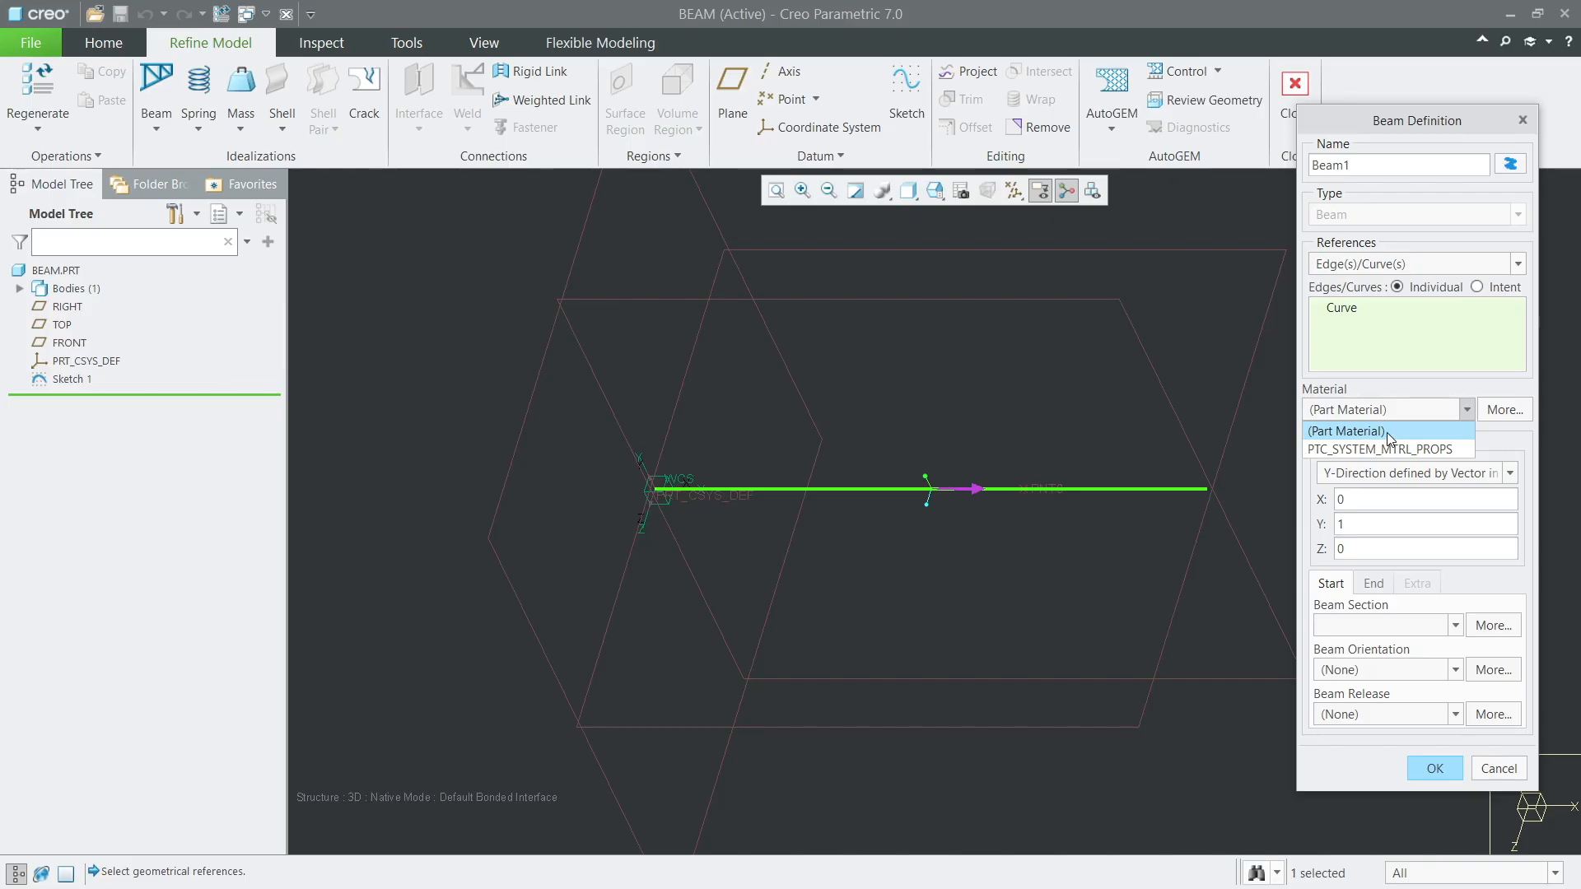
click(1423, 434)
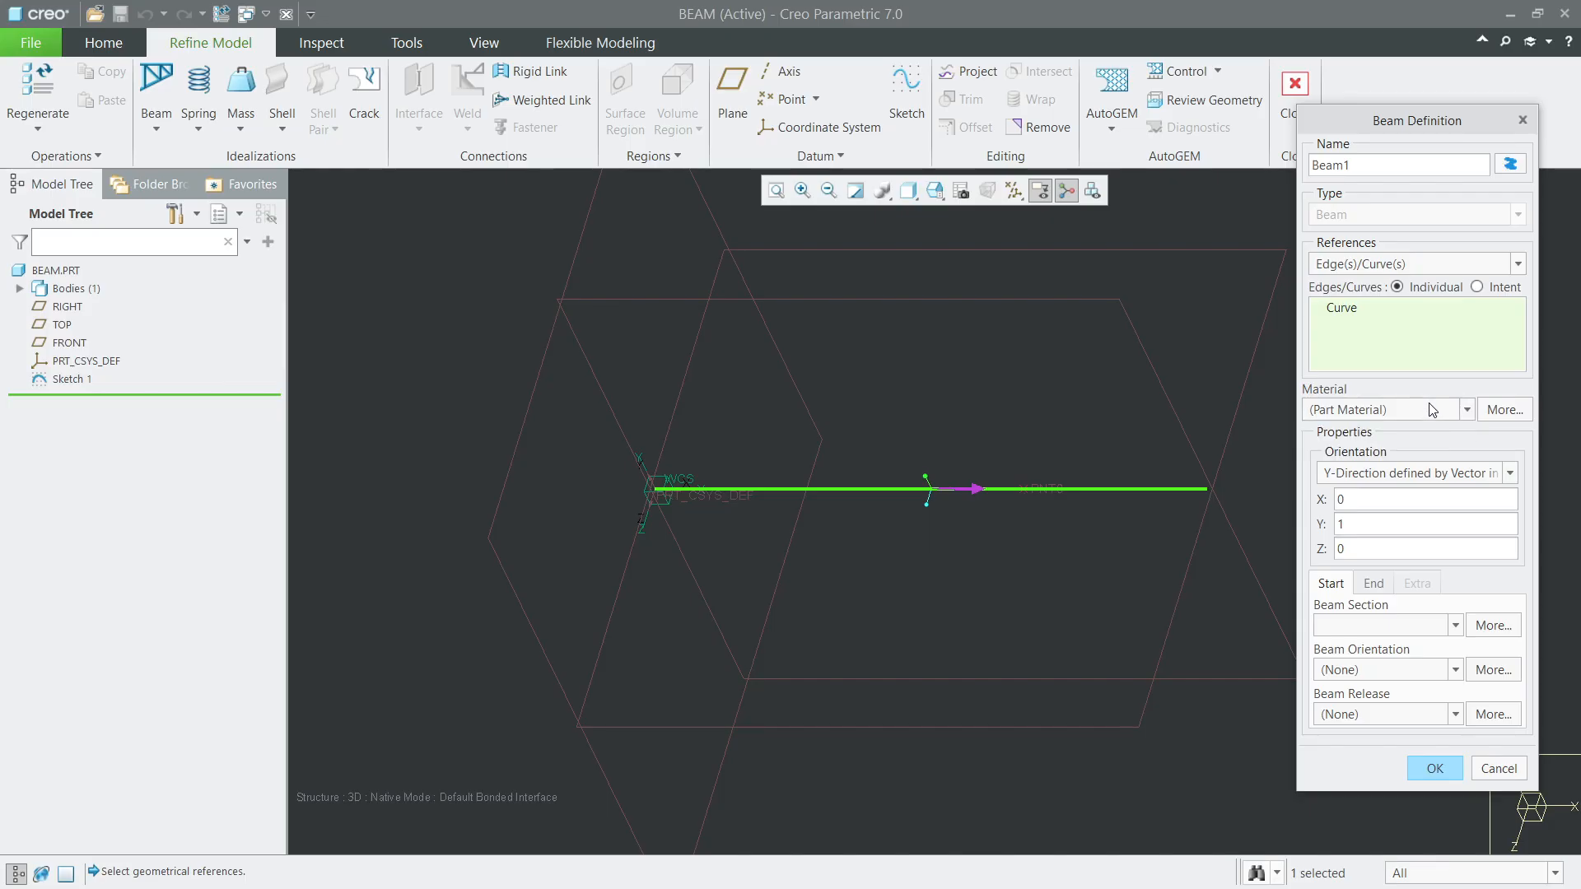
click(1501, 418)
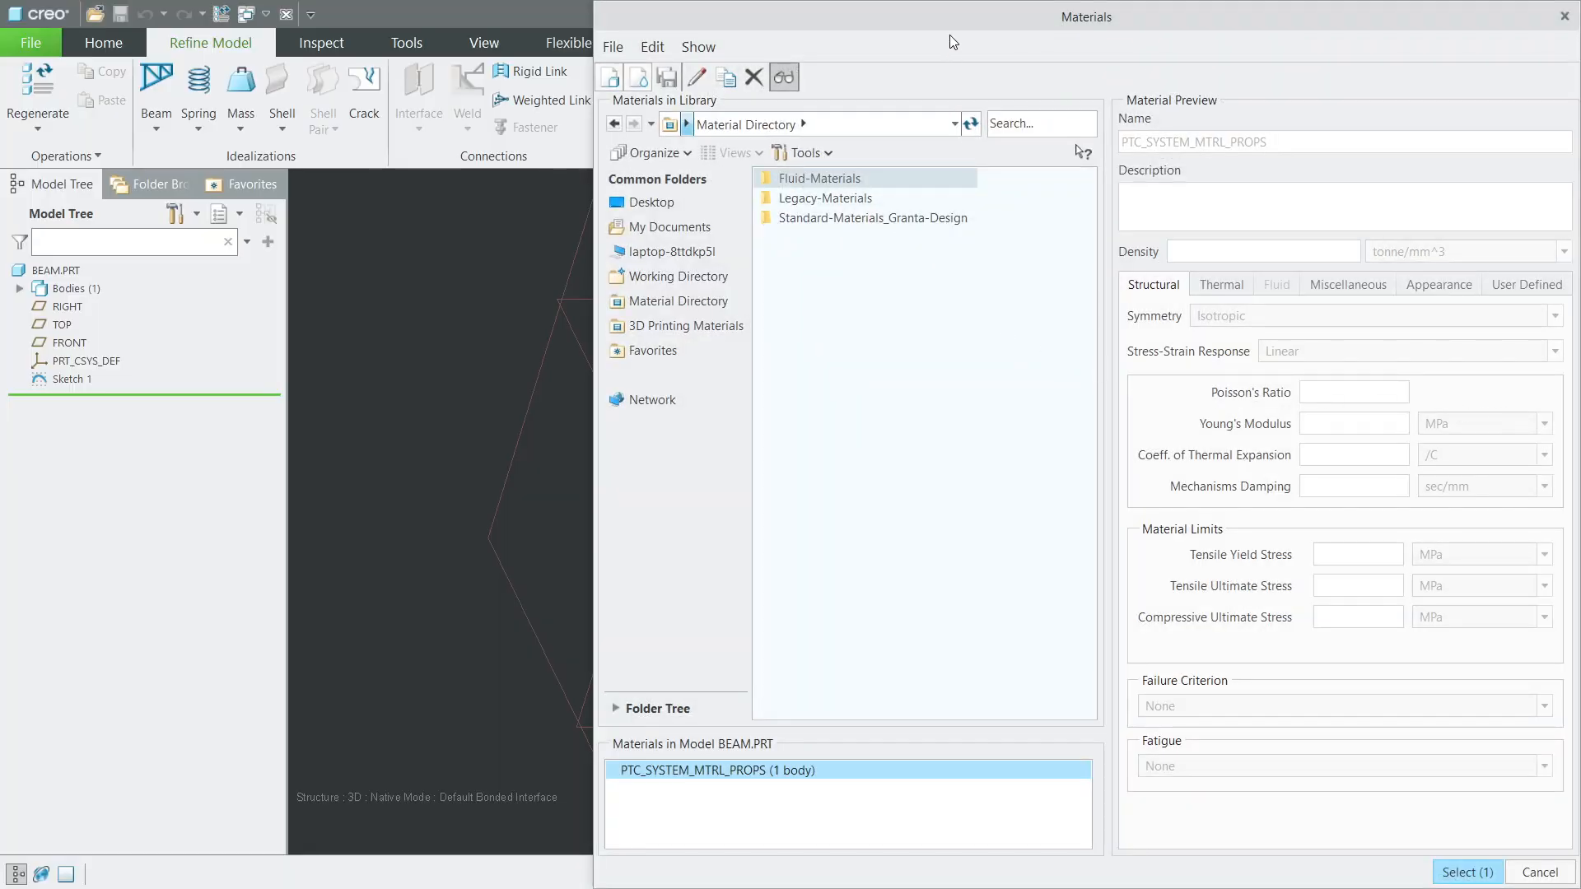
drag(948, 17, 932, 17)
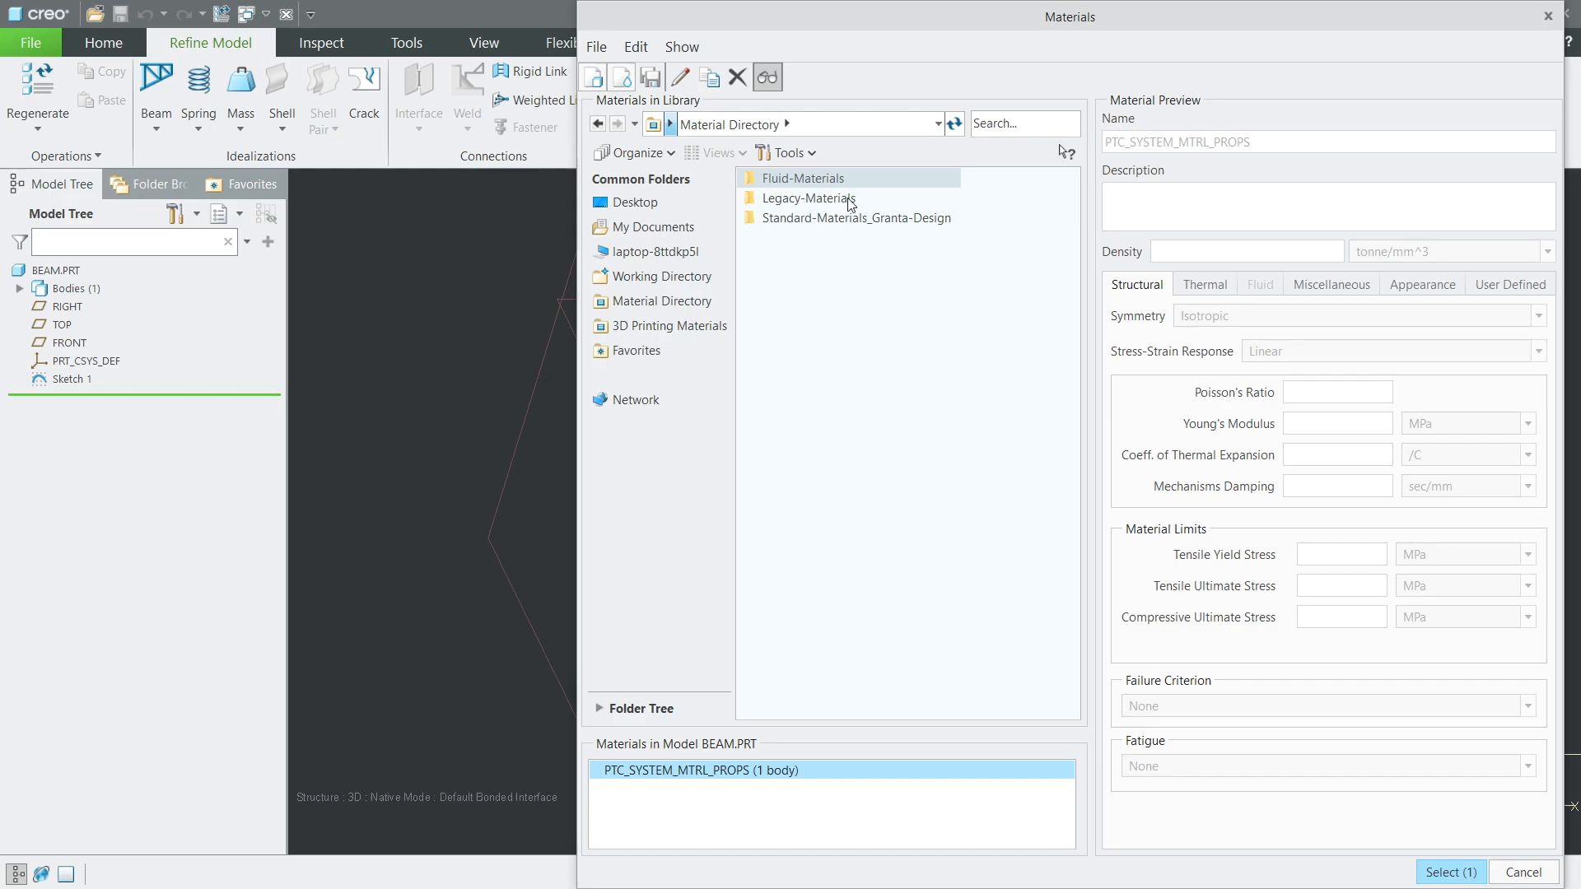
double_click(853, 204)
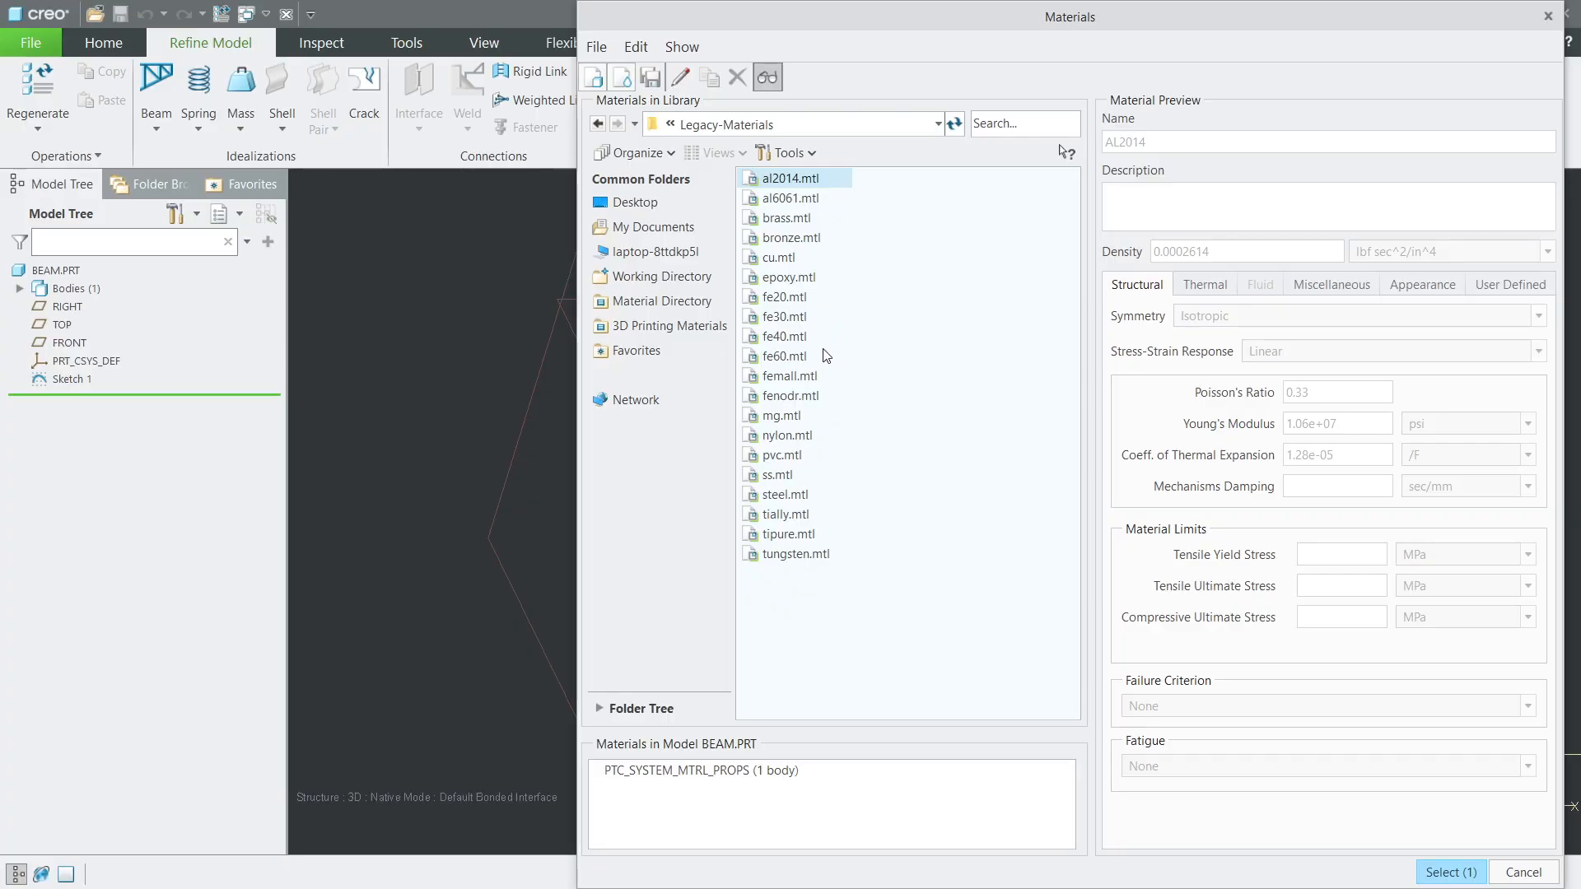
click(803, 496)
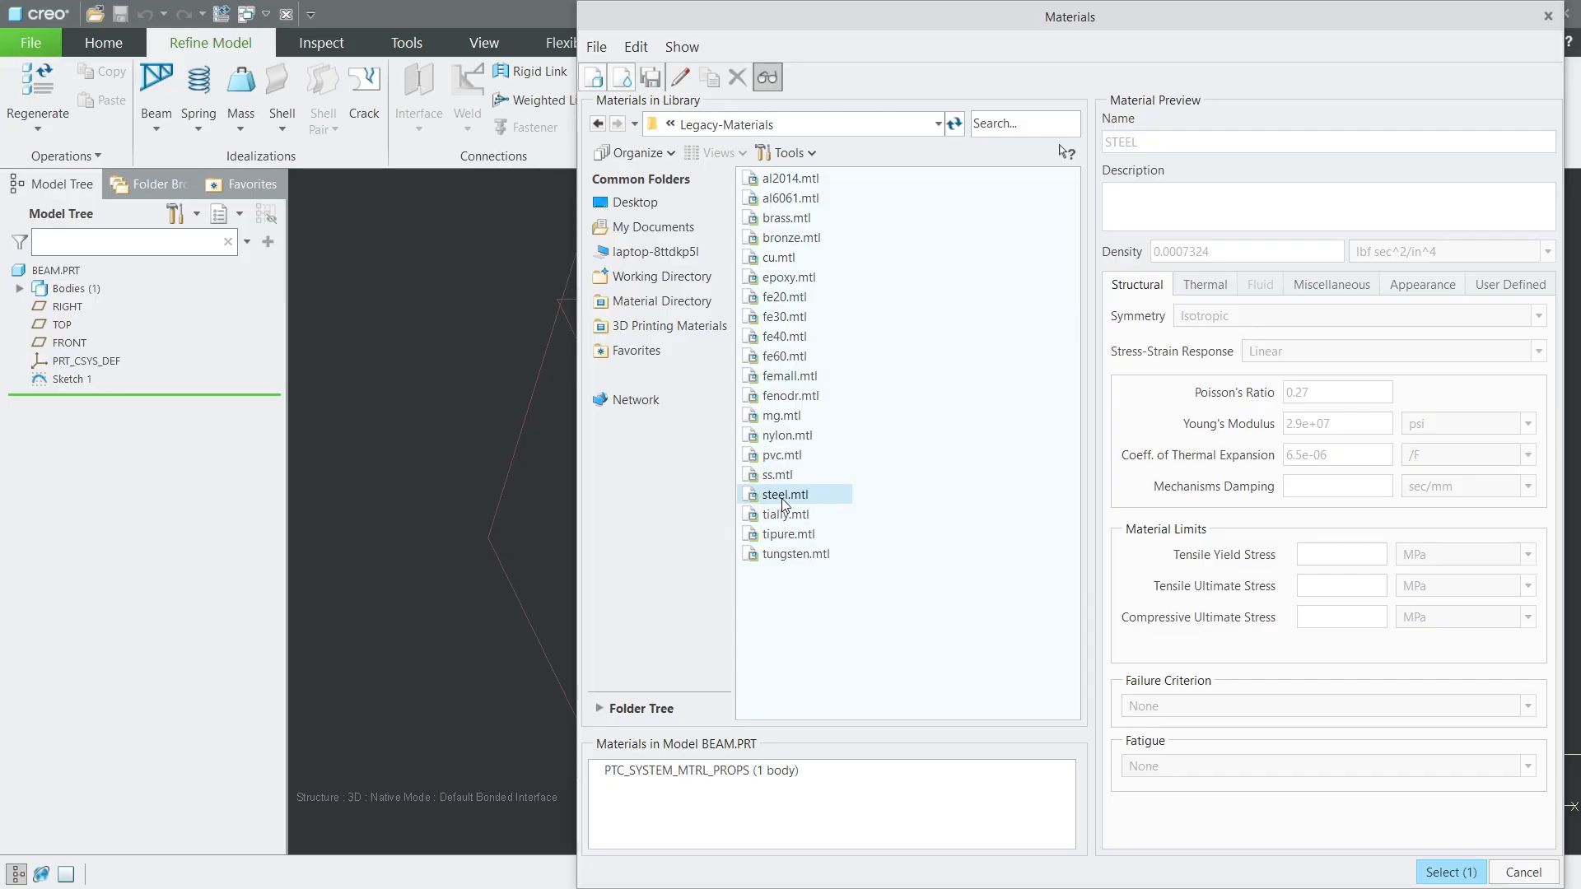
double_click(836, 502)
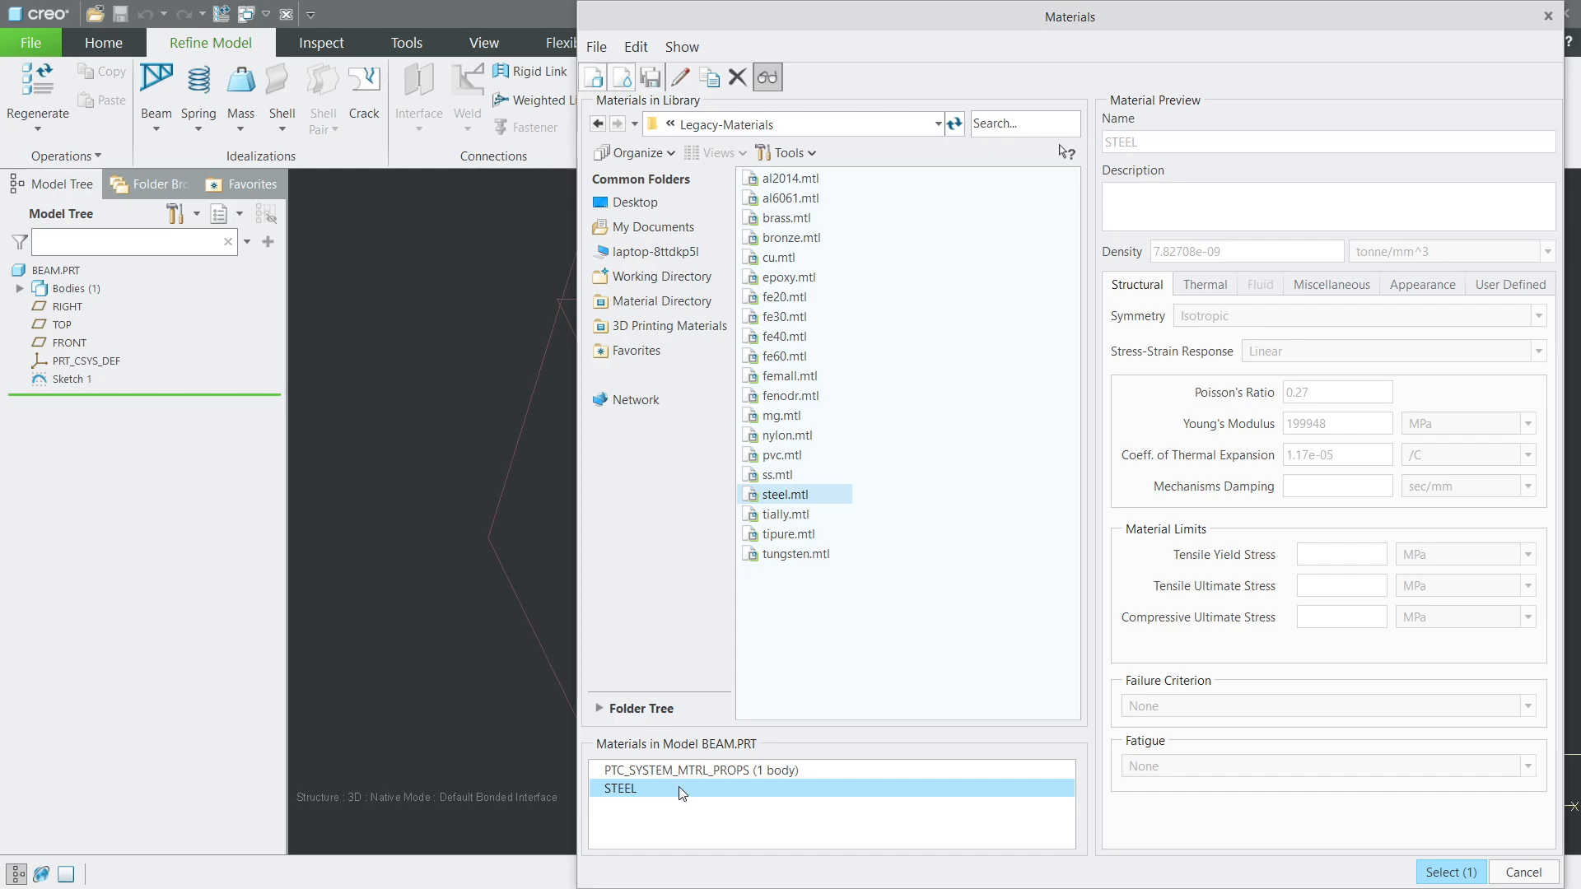
Step: Assign STEEL from the materials in the model as the beam's material
click(662, 817)
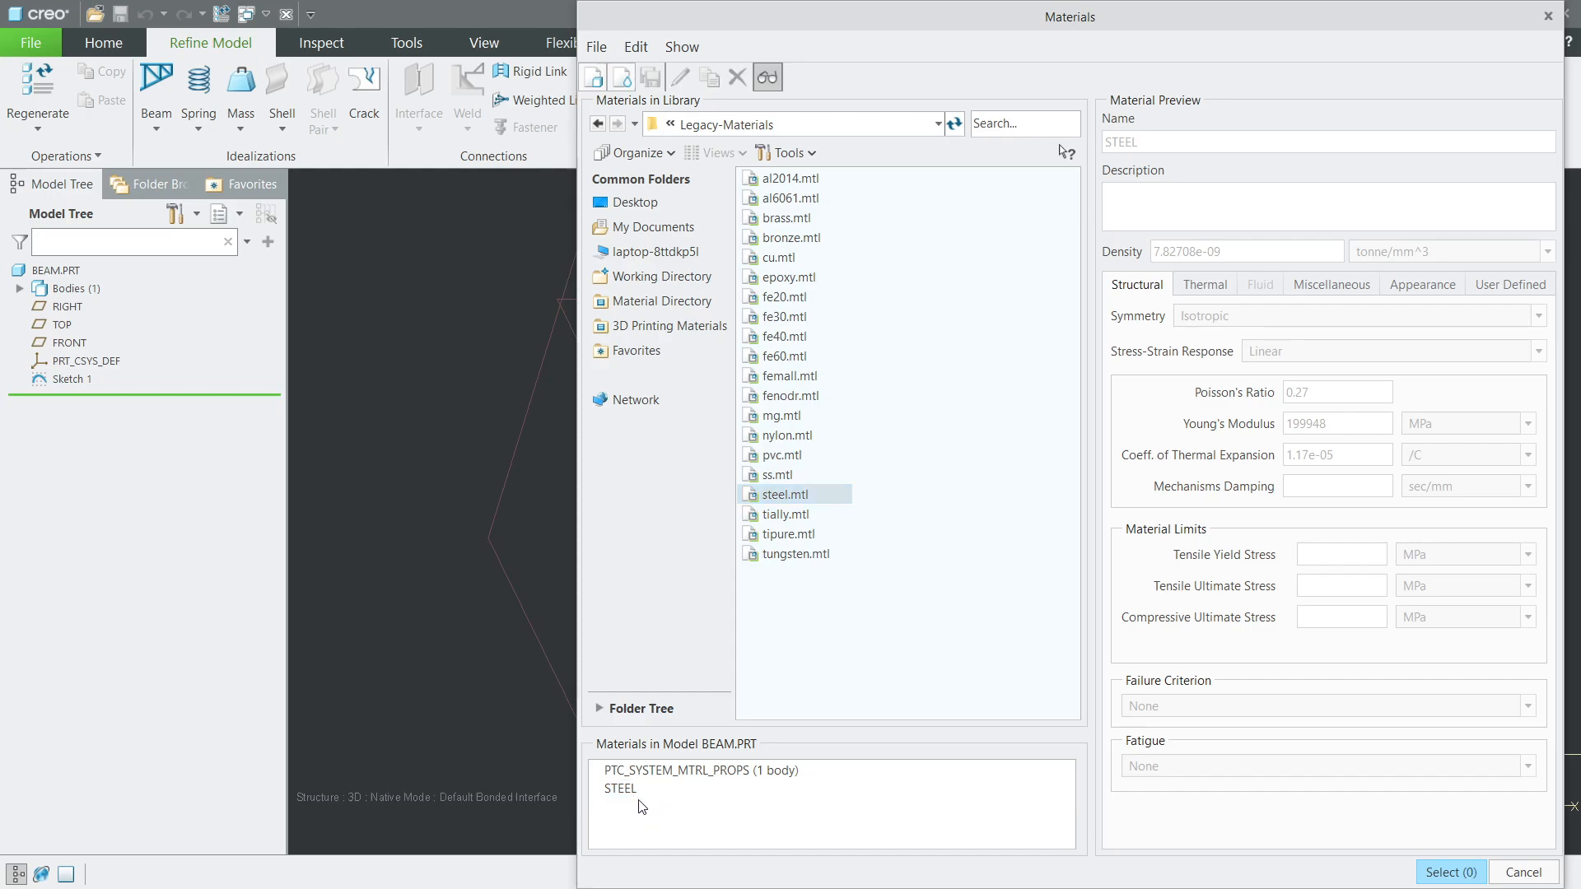
click(1455, 875)
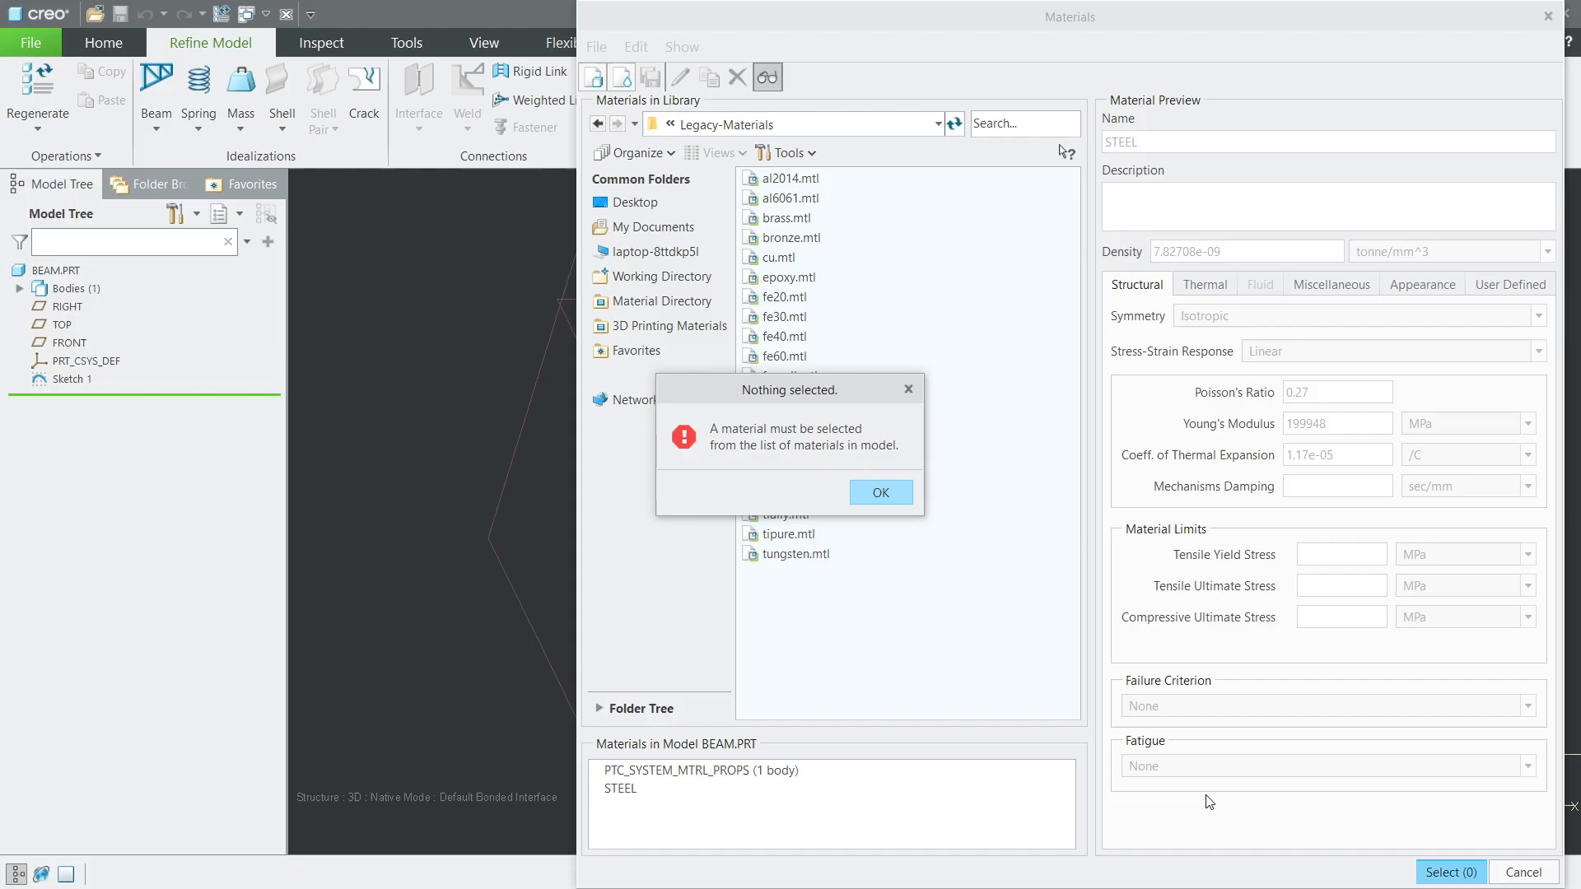
click(901, 494)
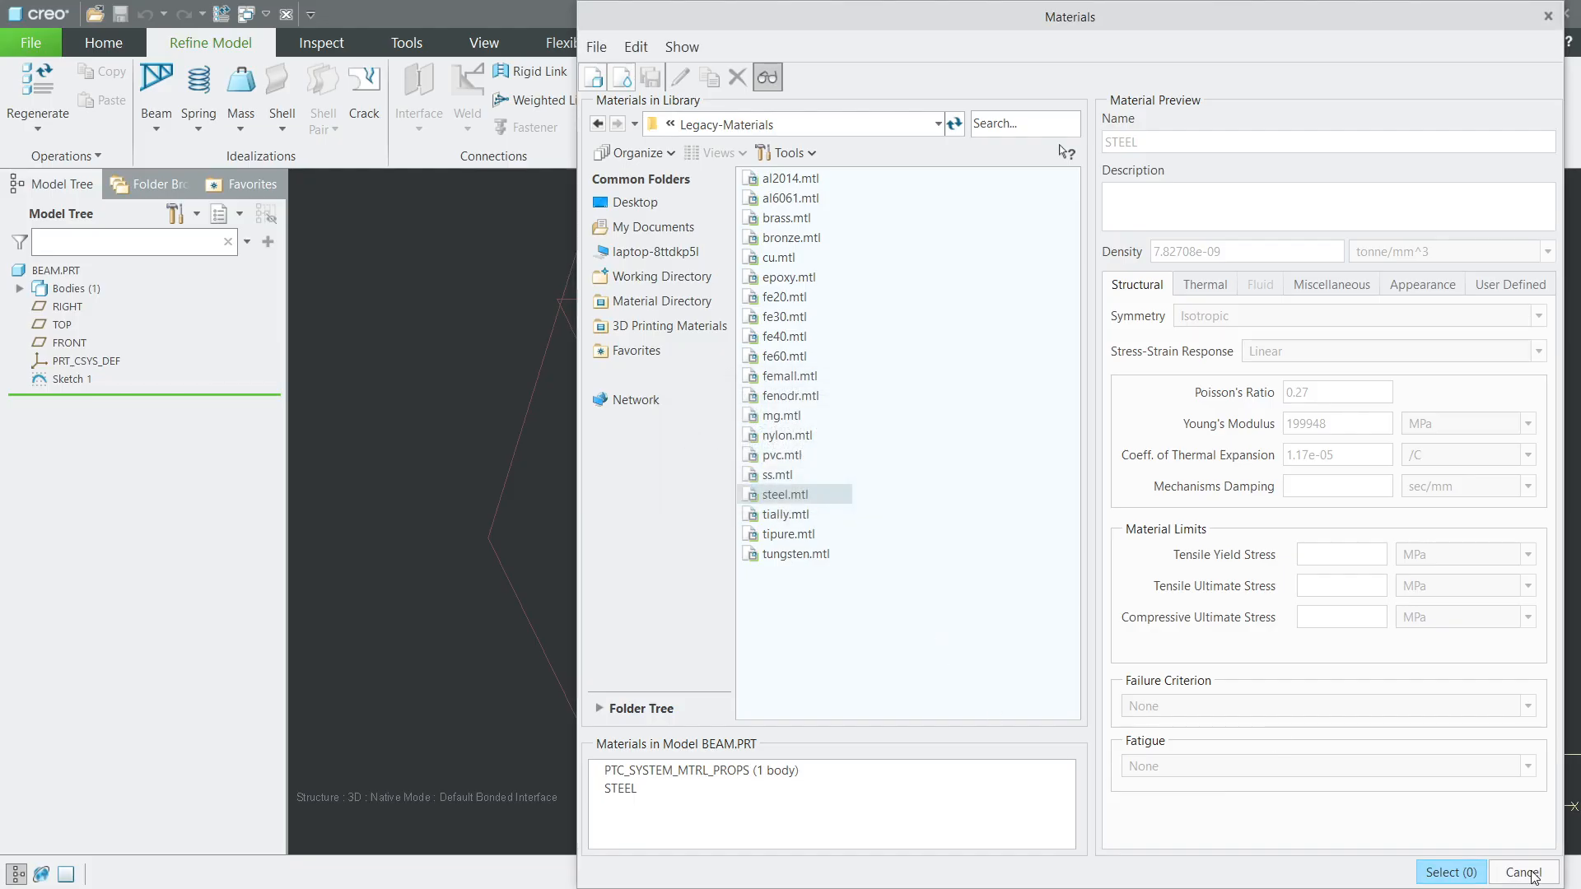
click(641, 790)
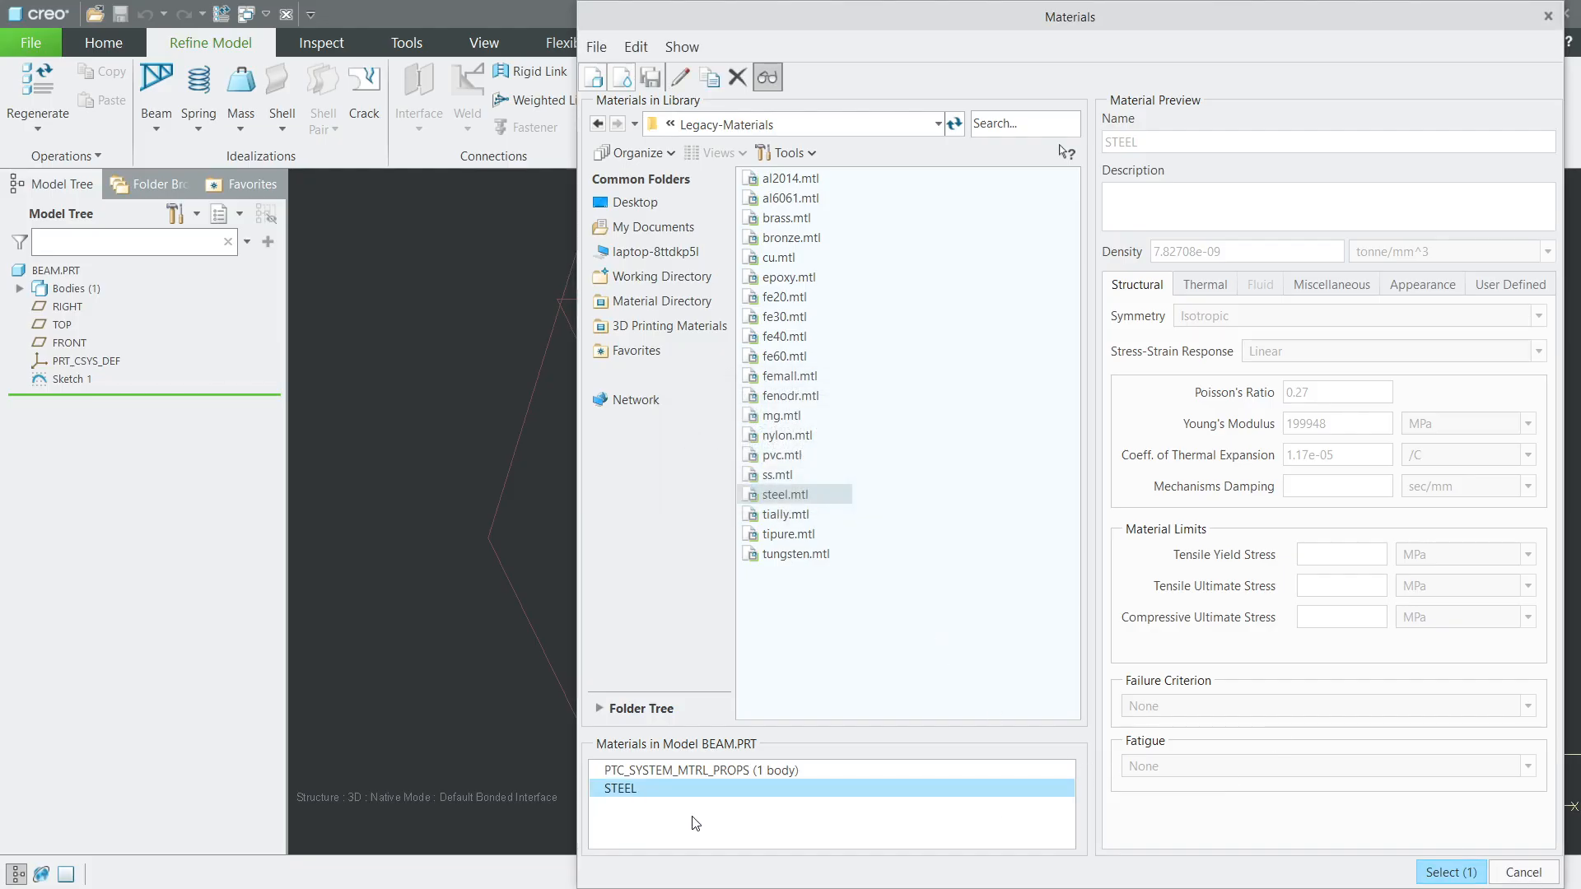
click(1469, 873)
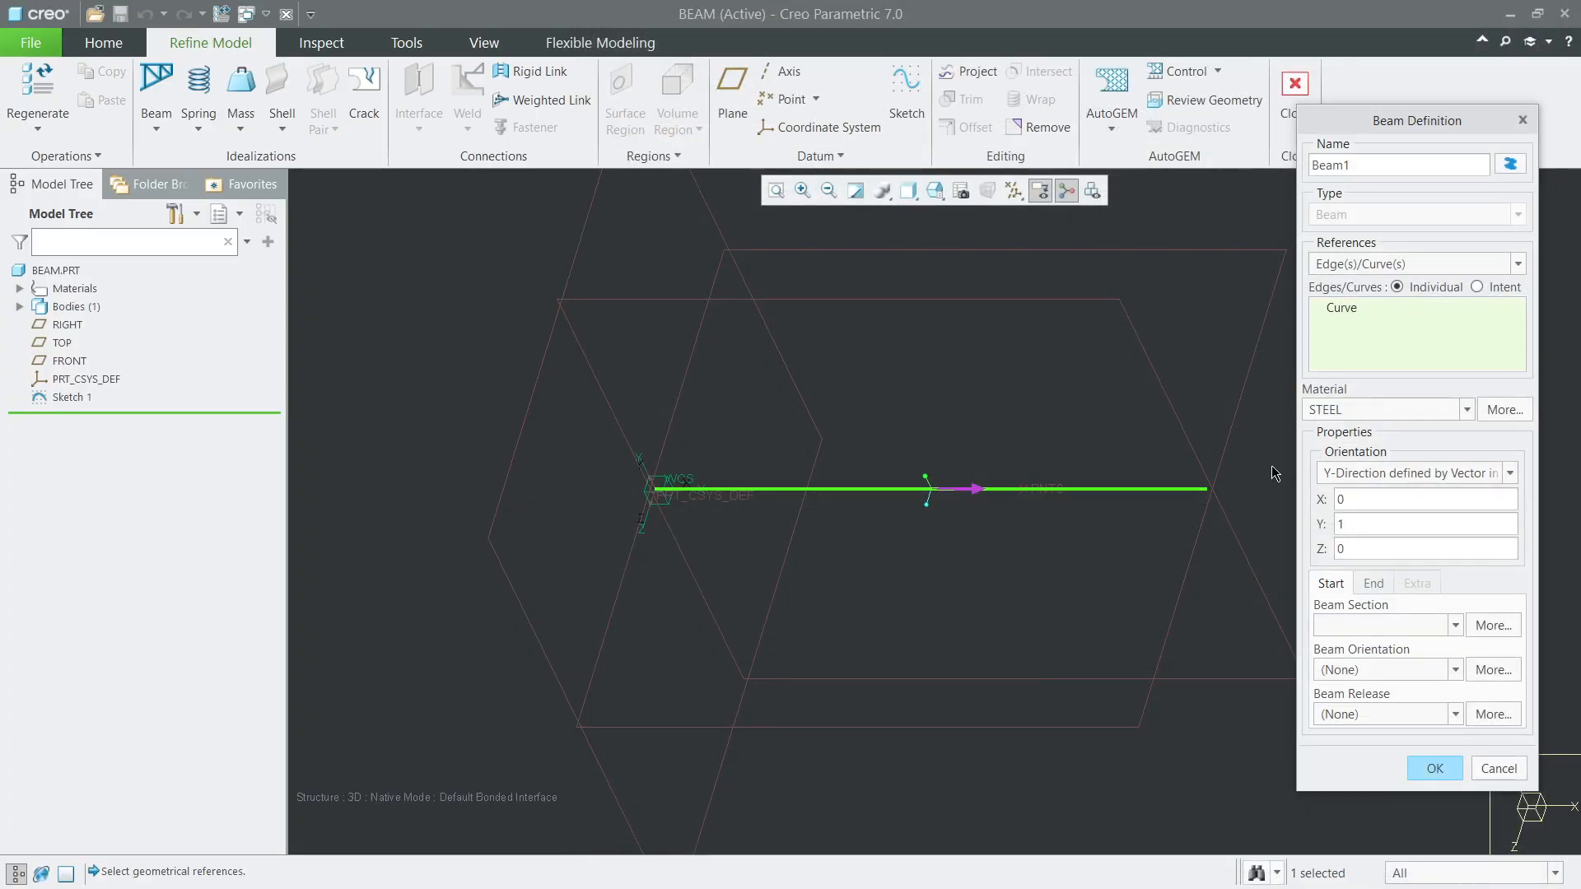
click(1470, 410)
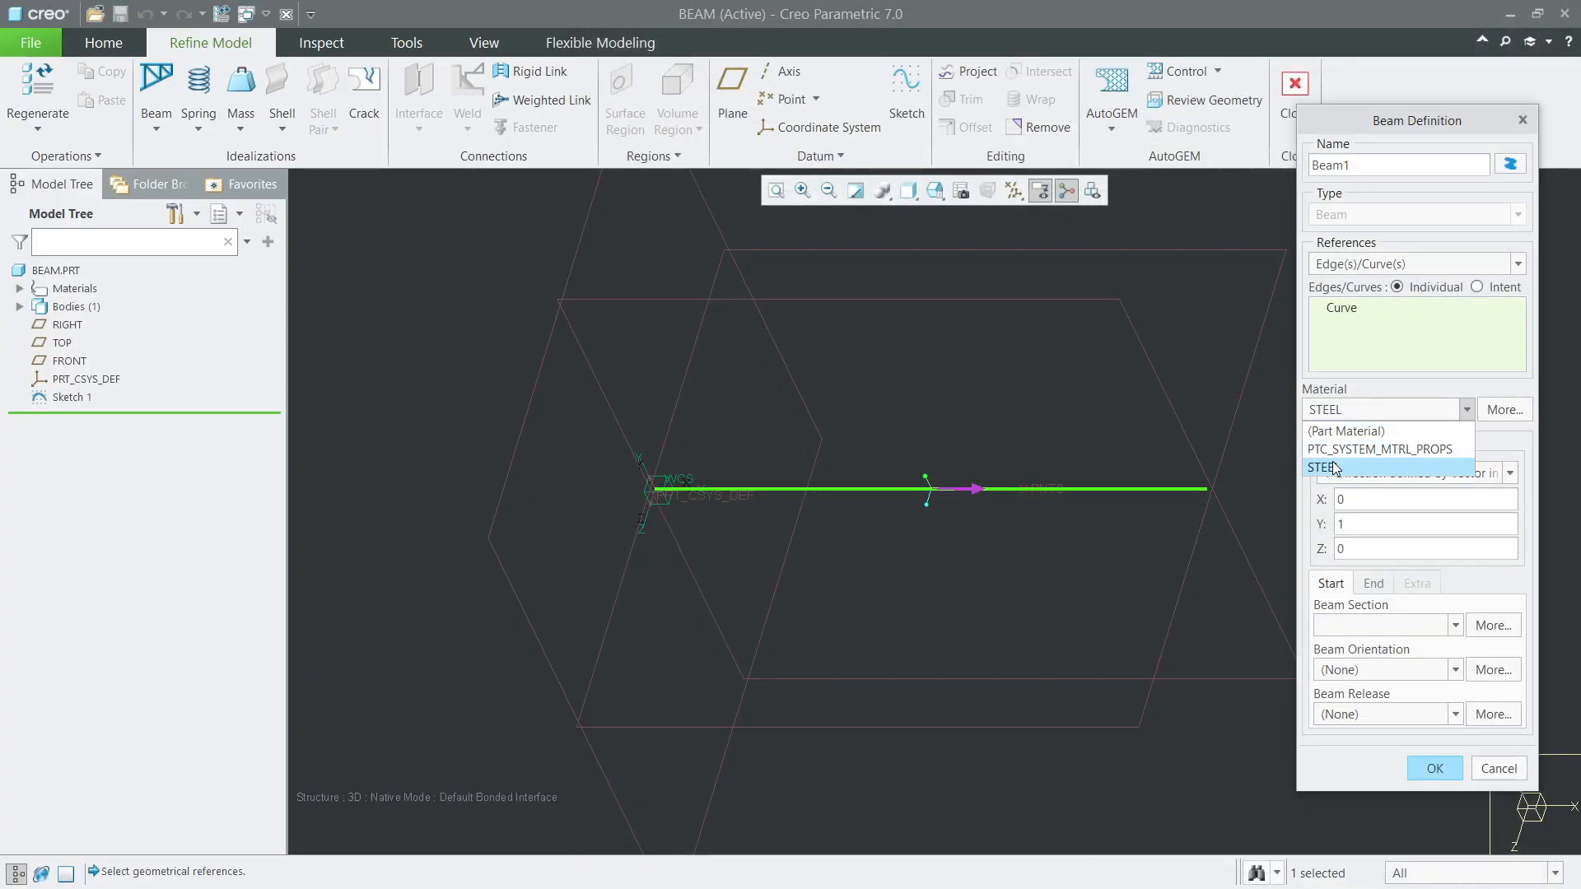
click(1338, 466)
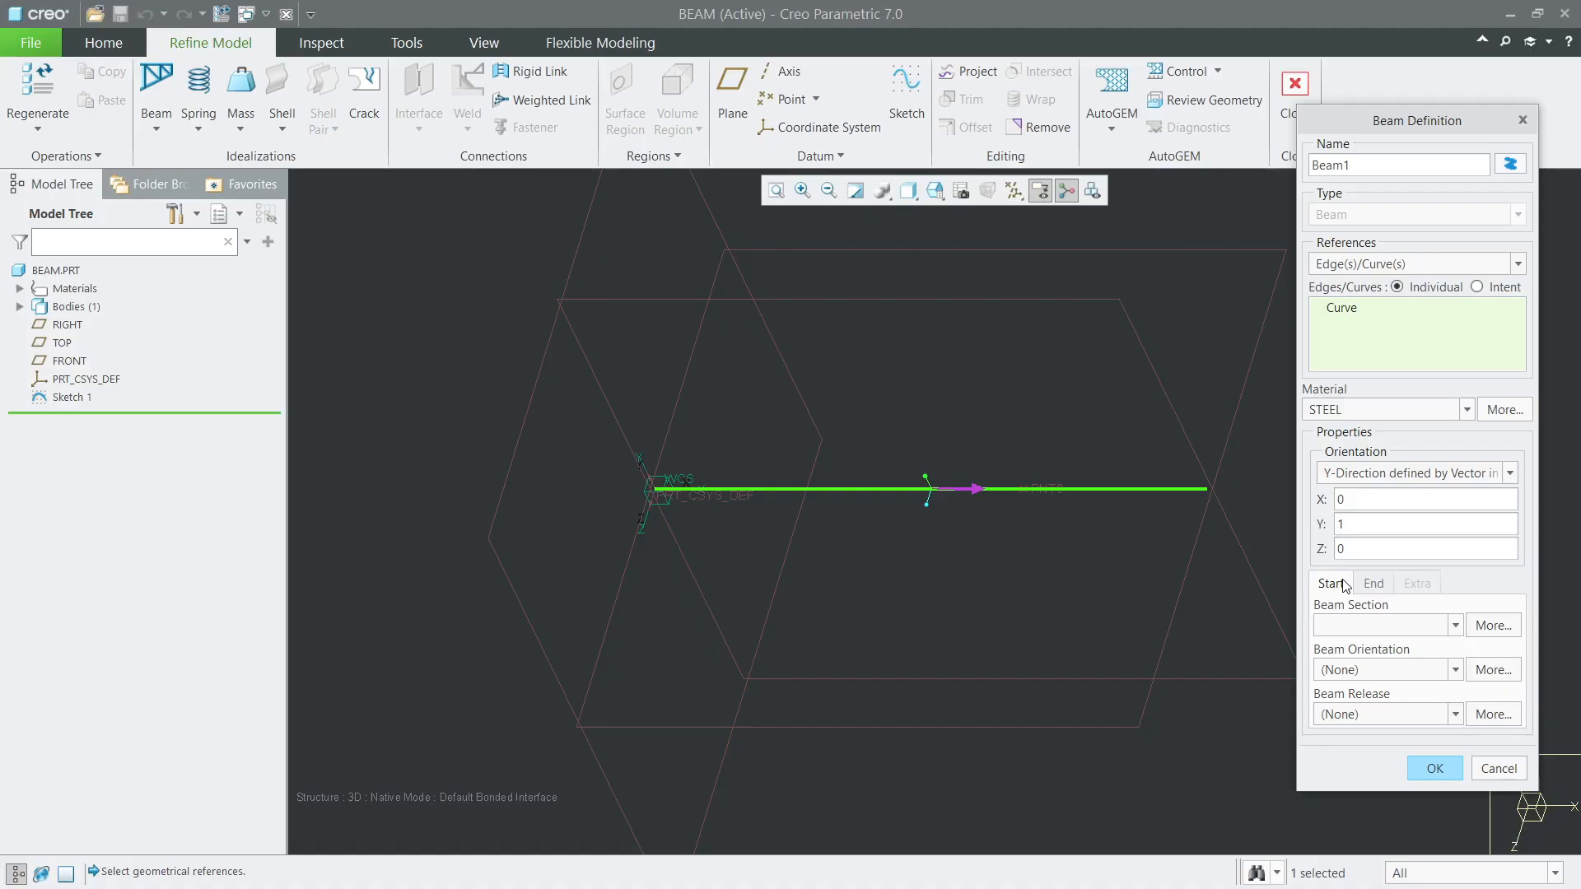
Step: Create a new beam section named Isection for the beam's start and set its type to I-Beam
click(1456, 625)
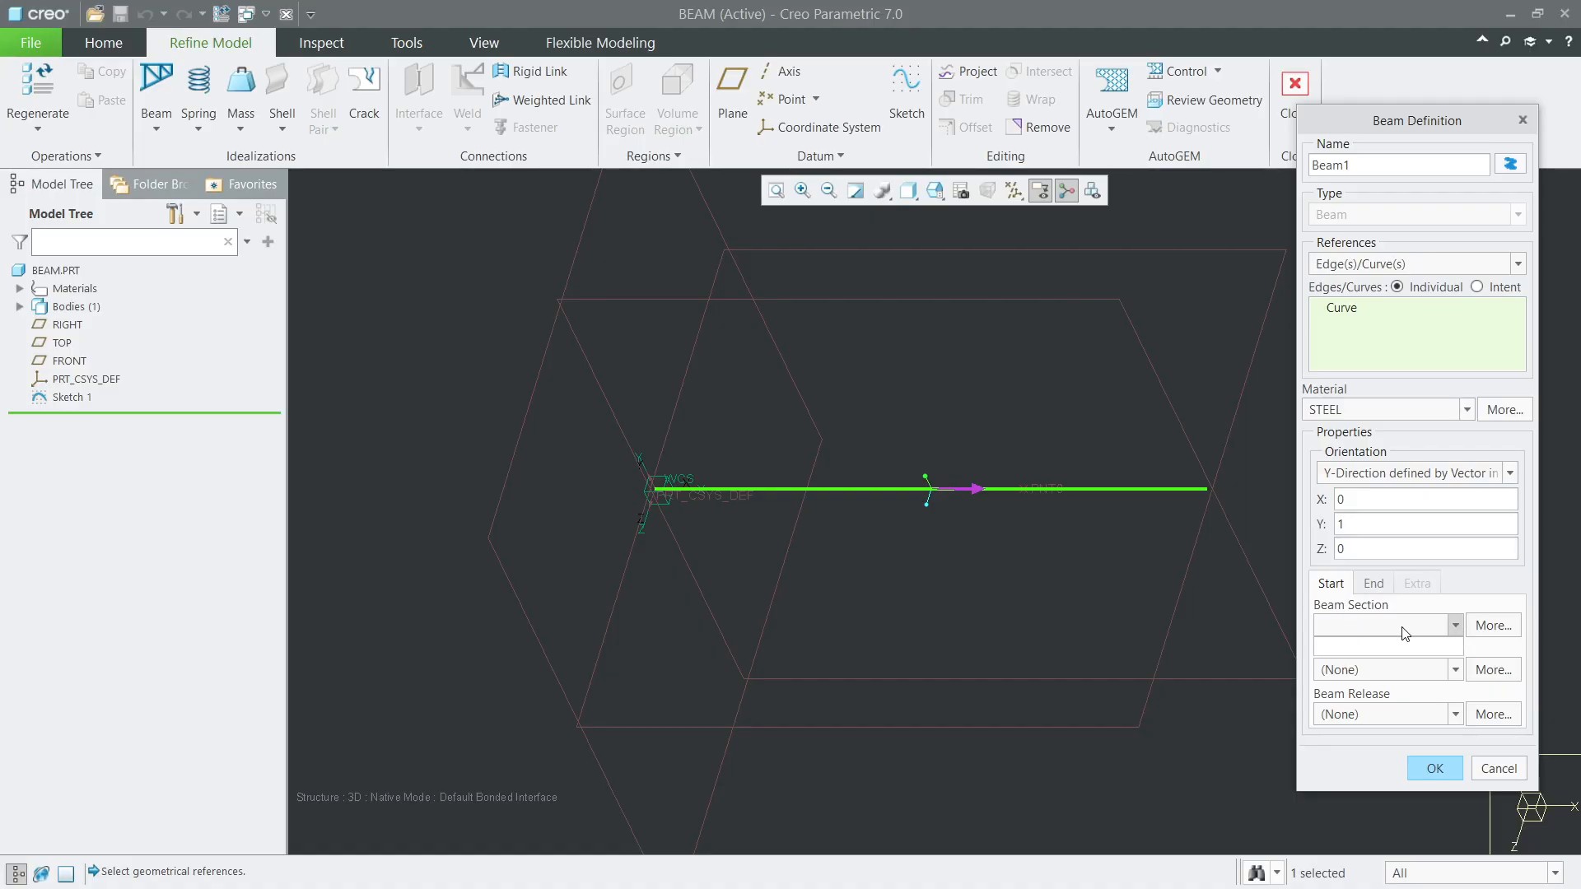
click(1423, 648)
click(1492, 625)
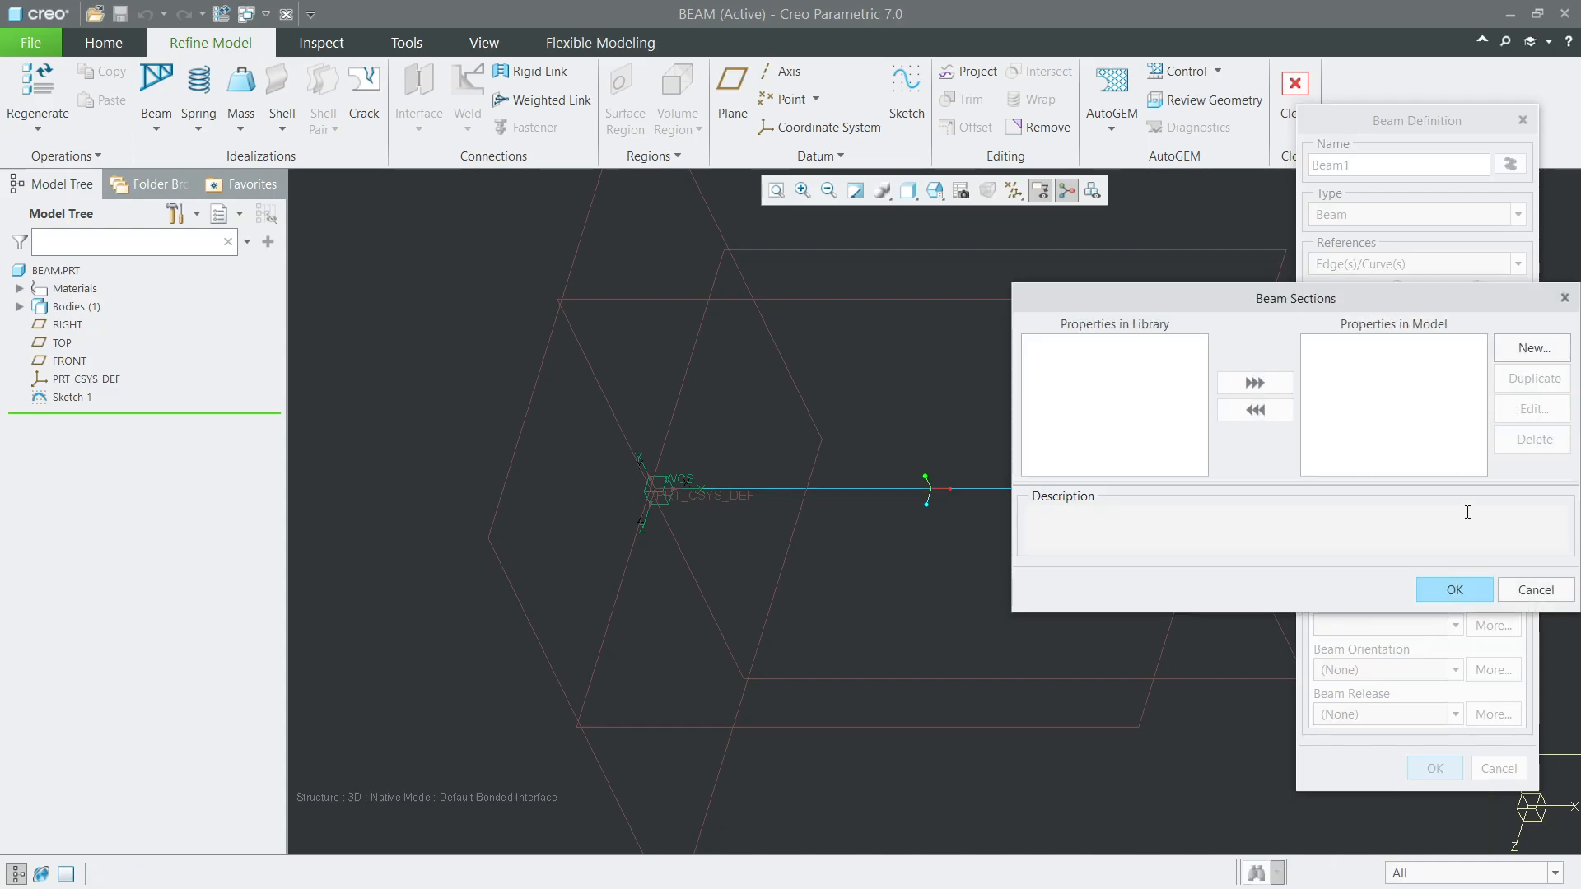
drag(1420, 309, 1393, 252)
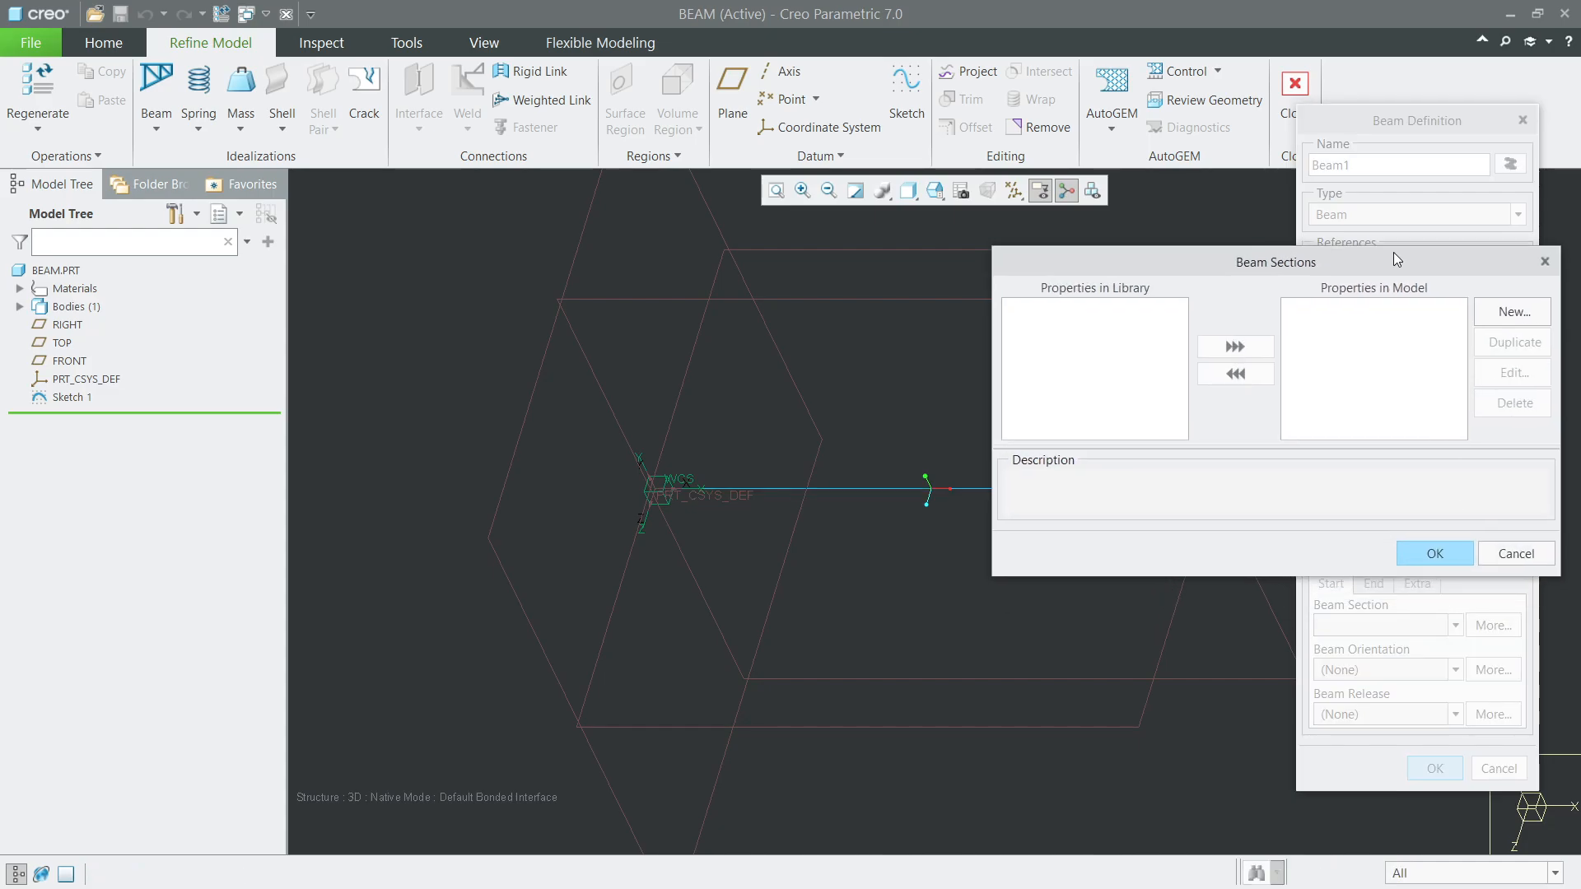
click(1529, 317)
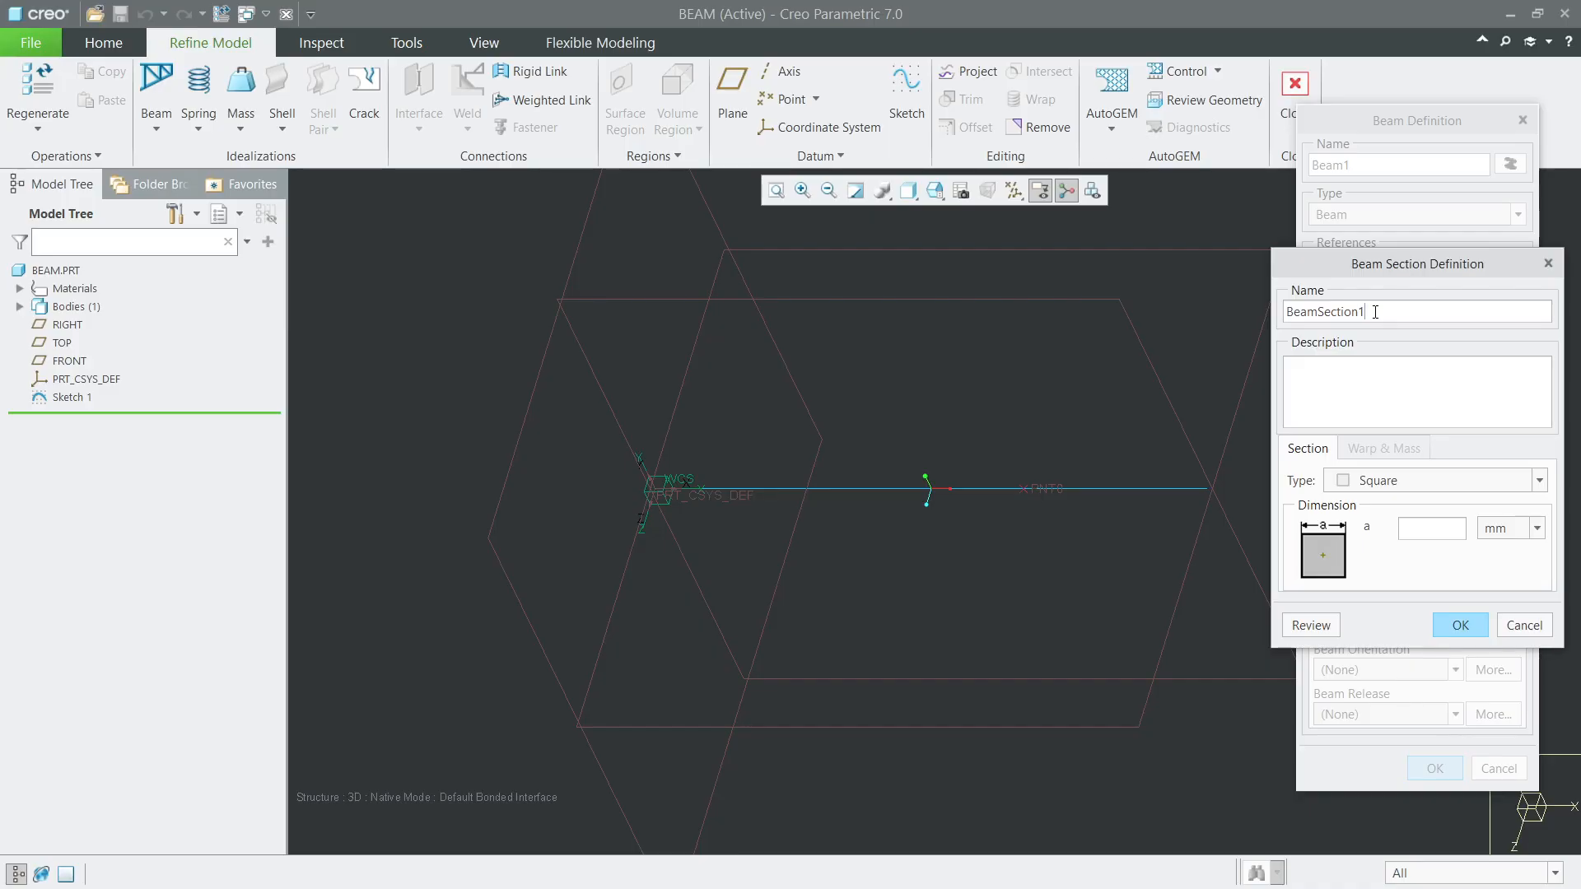
drag(1373, 312, 1248, 311)
key(BackSpace)
text(Isection)
click(1370, 487)
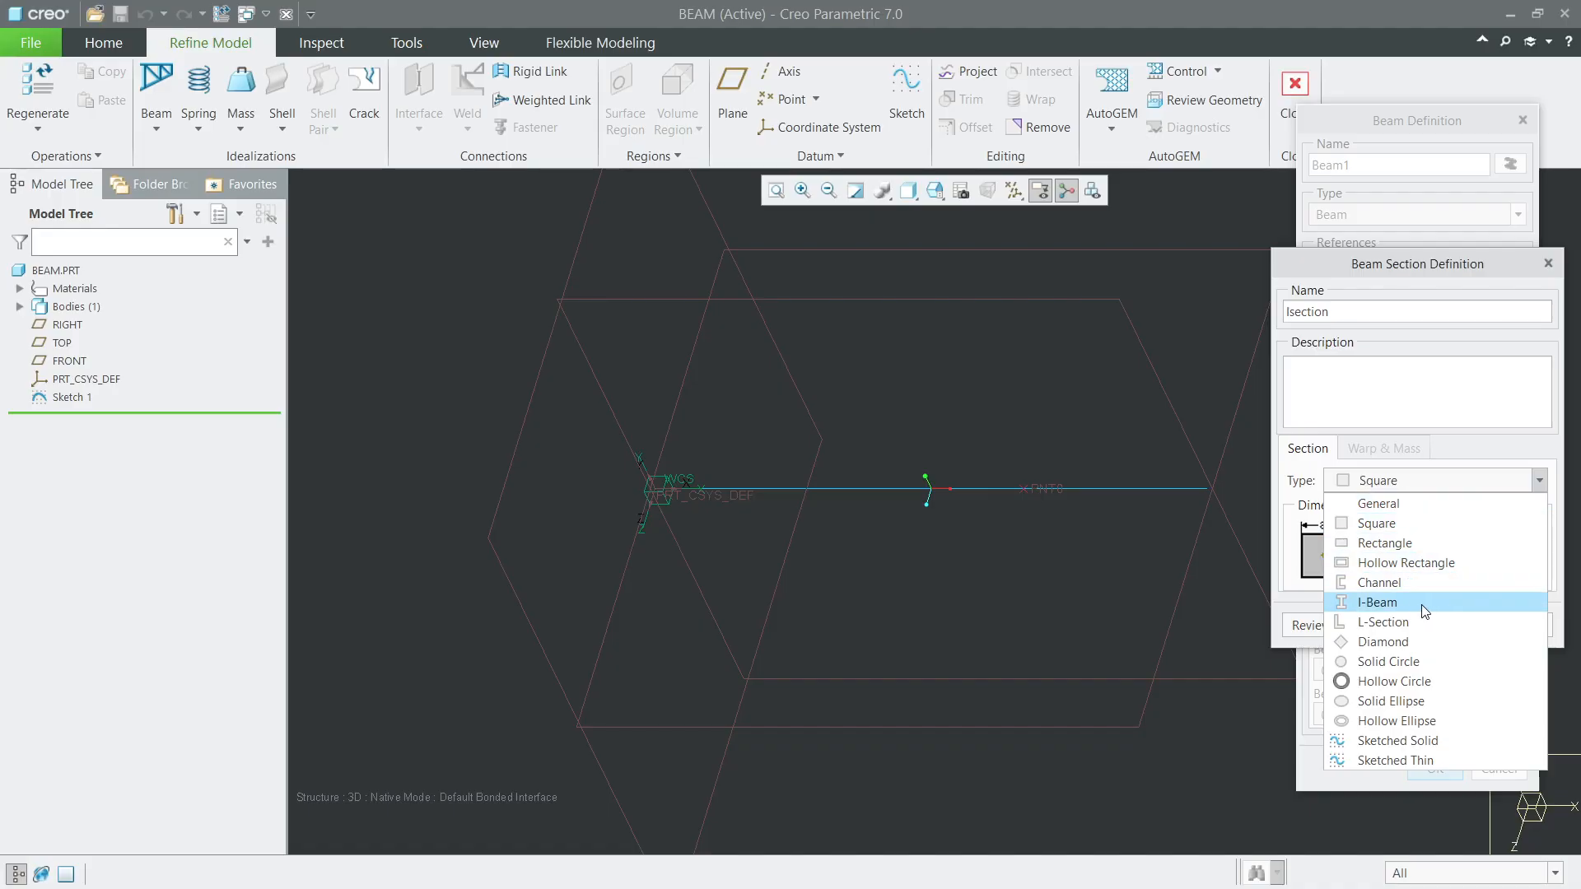
click(1442, 604)
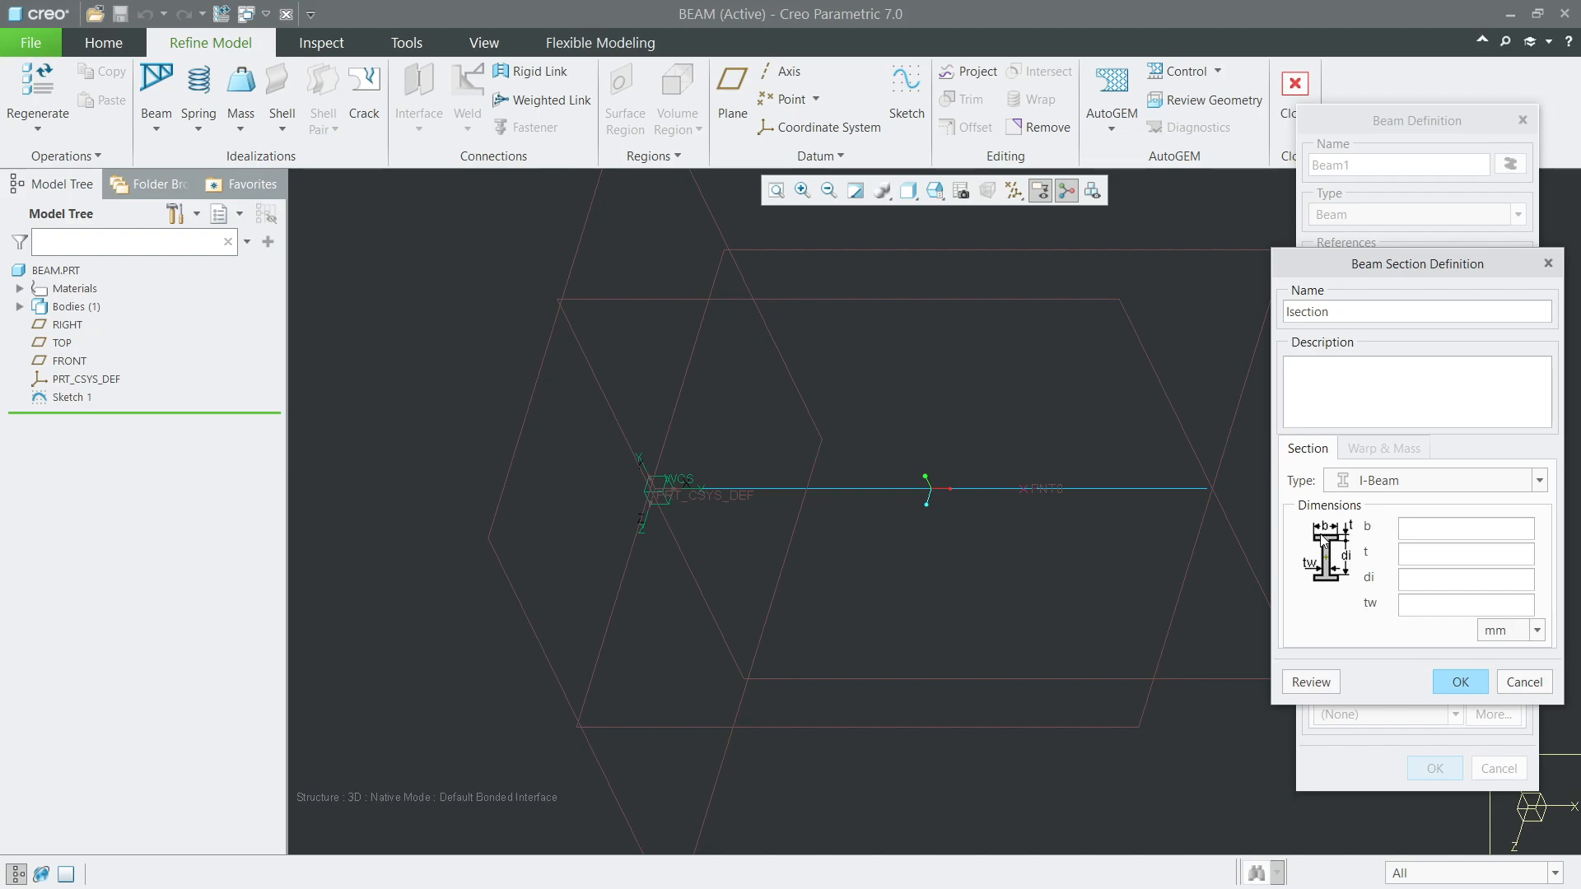
Step: Set the I-beam section dimensions from the problem's figure: b 100, t 11.5, di 202 and tw 7.5 mm
key(alt+Tab)
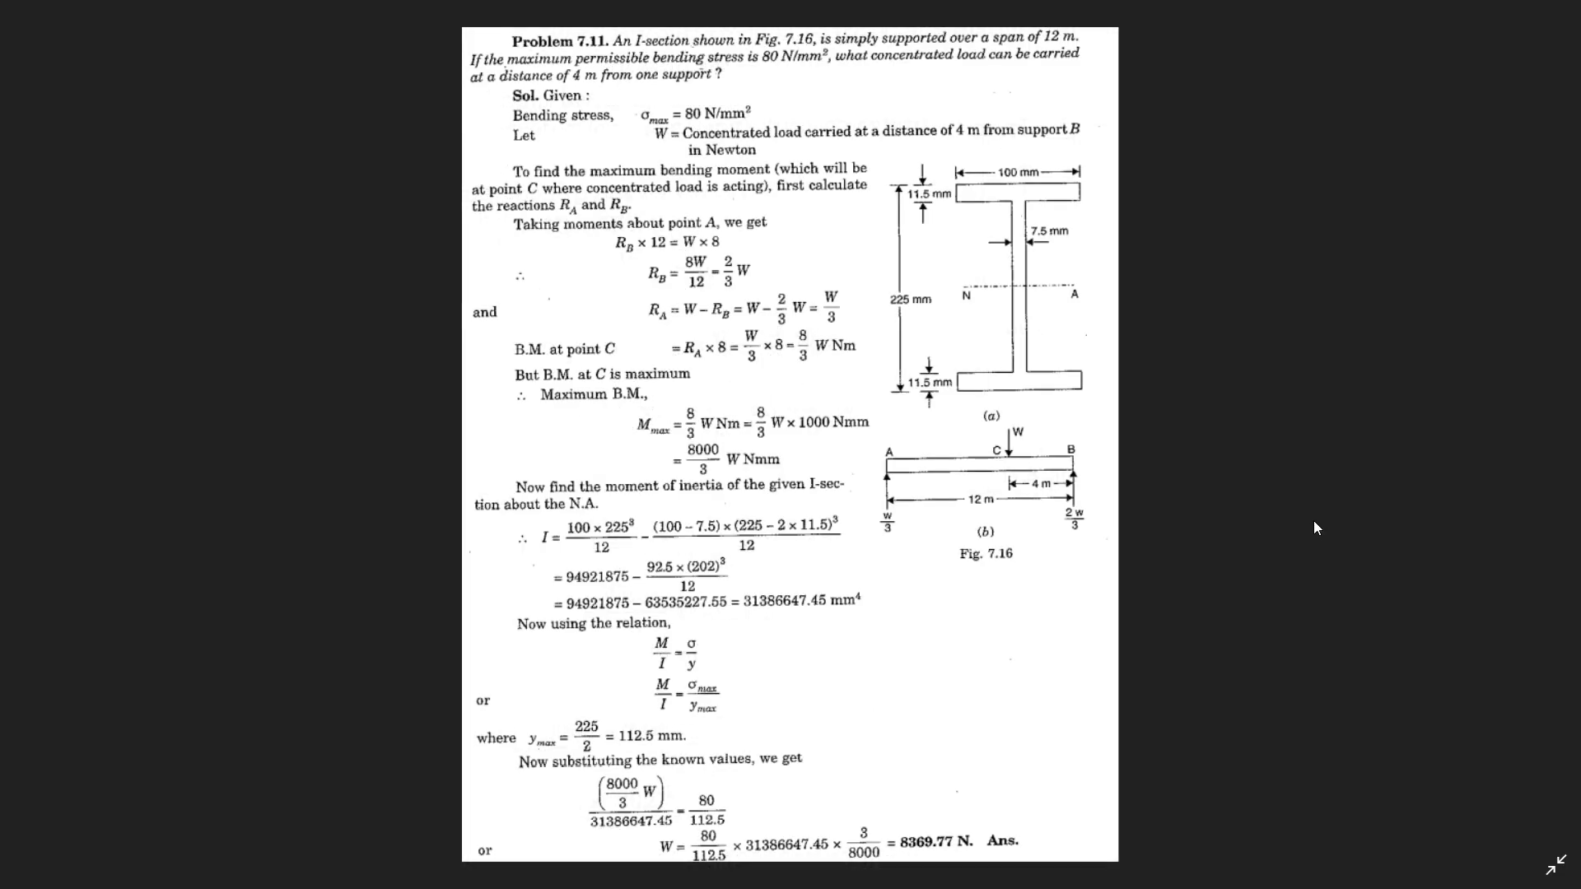
scroll(1095, 308, up, 3)
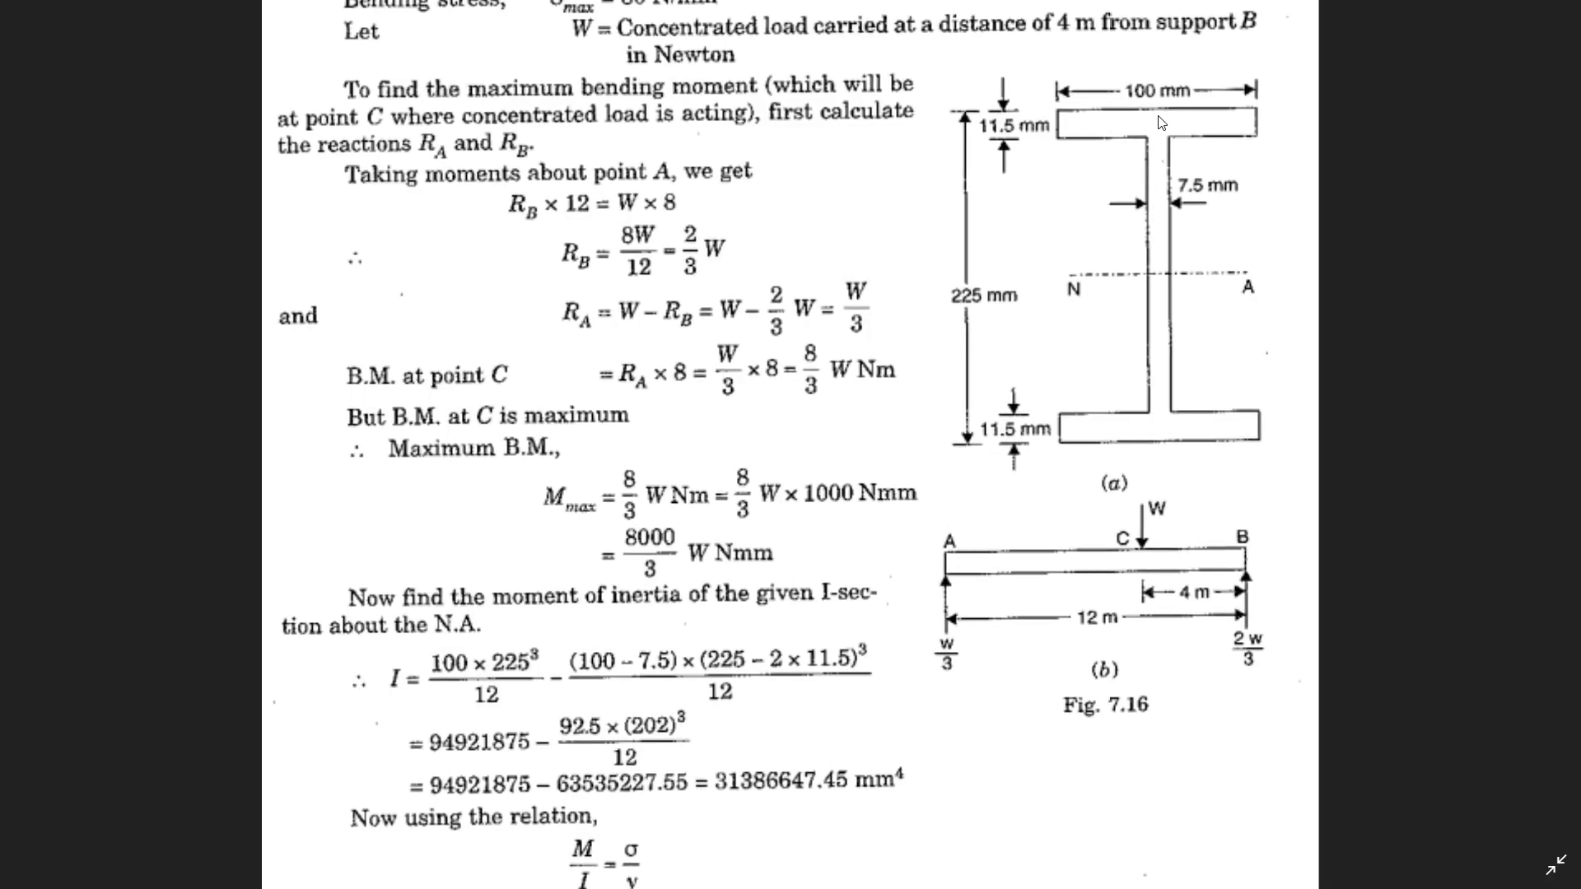
key(alt+Tab)
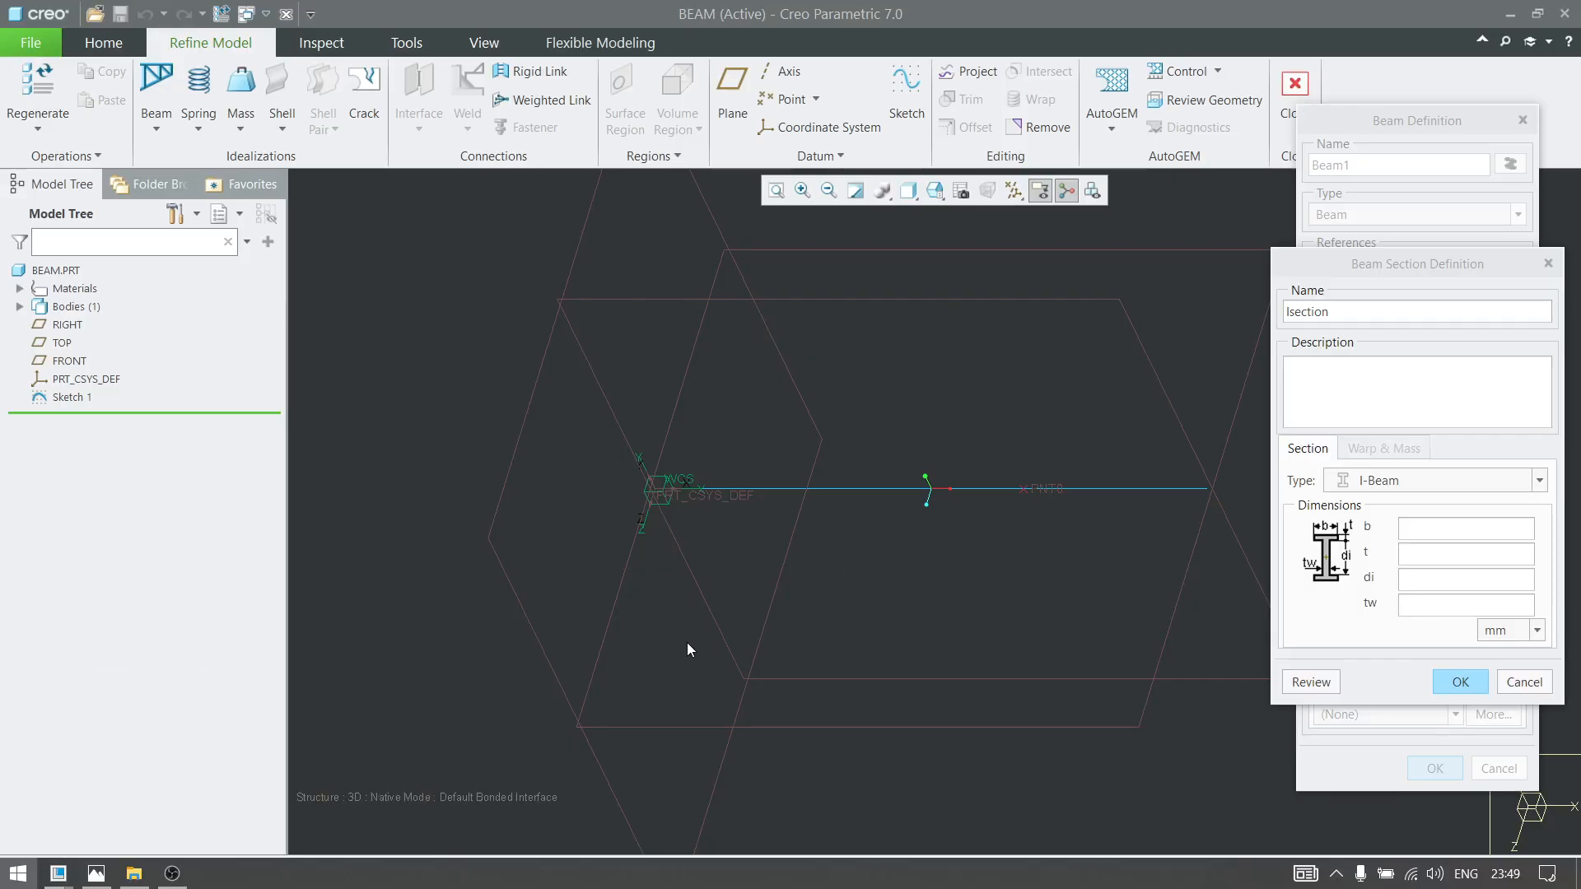
text(100)
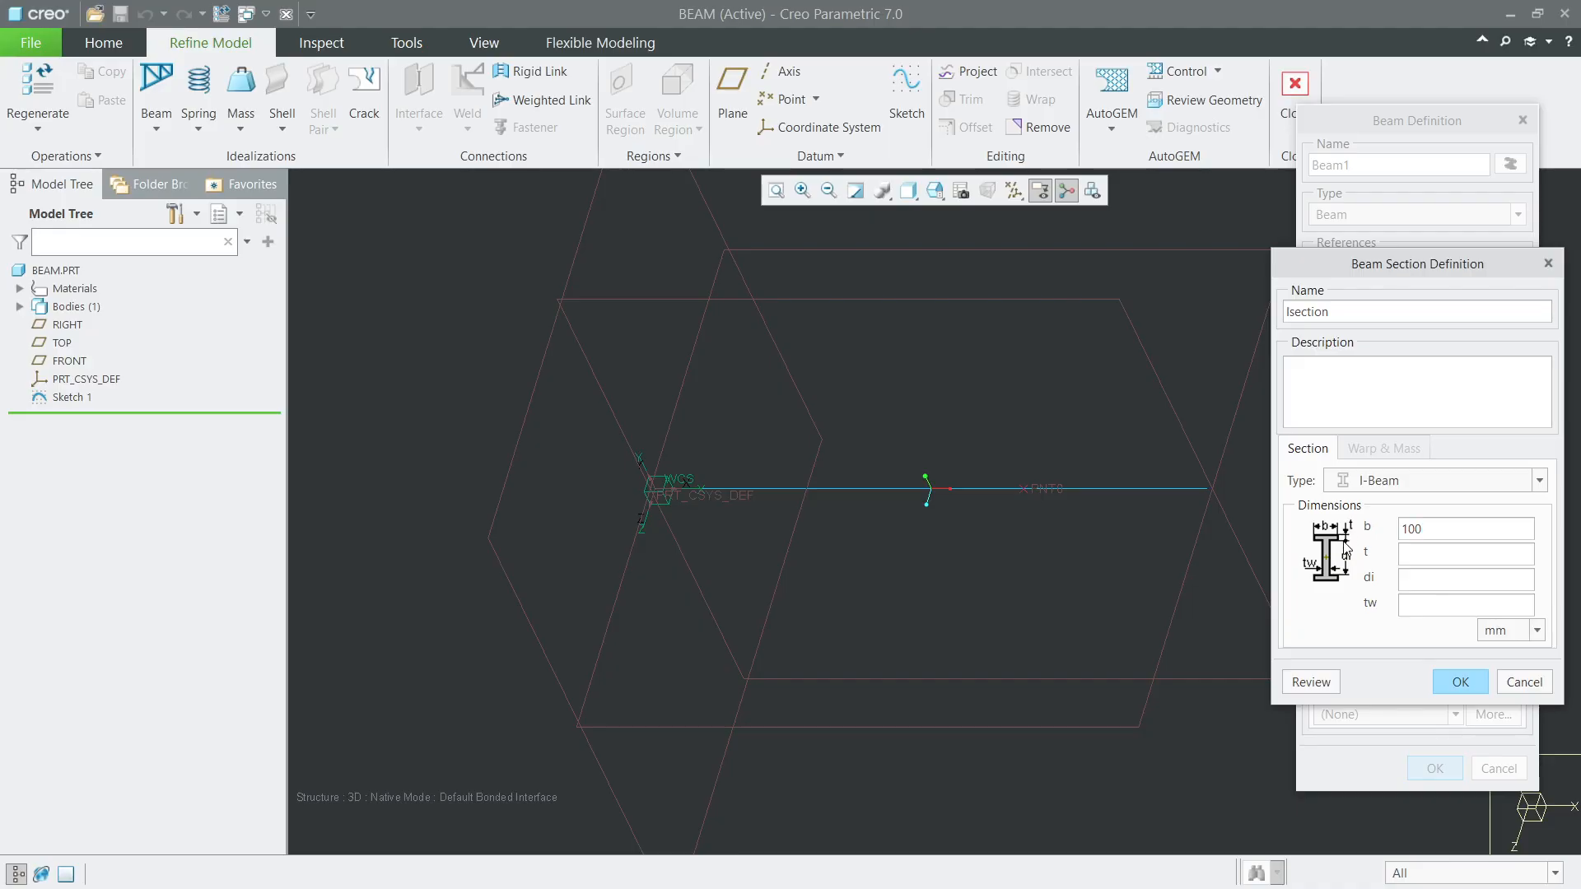
key(alt+Tab)
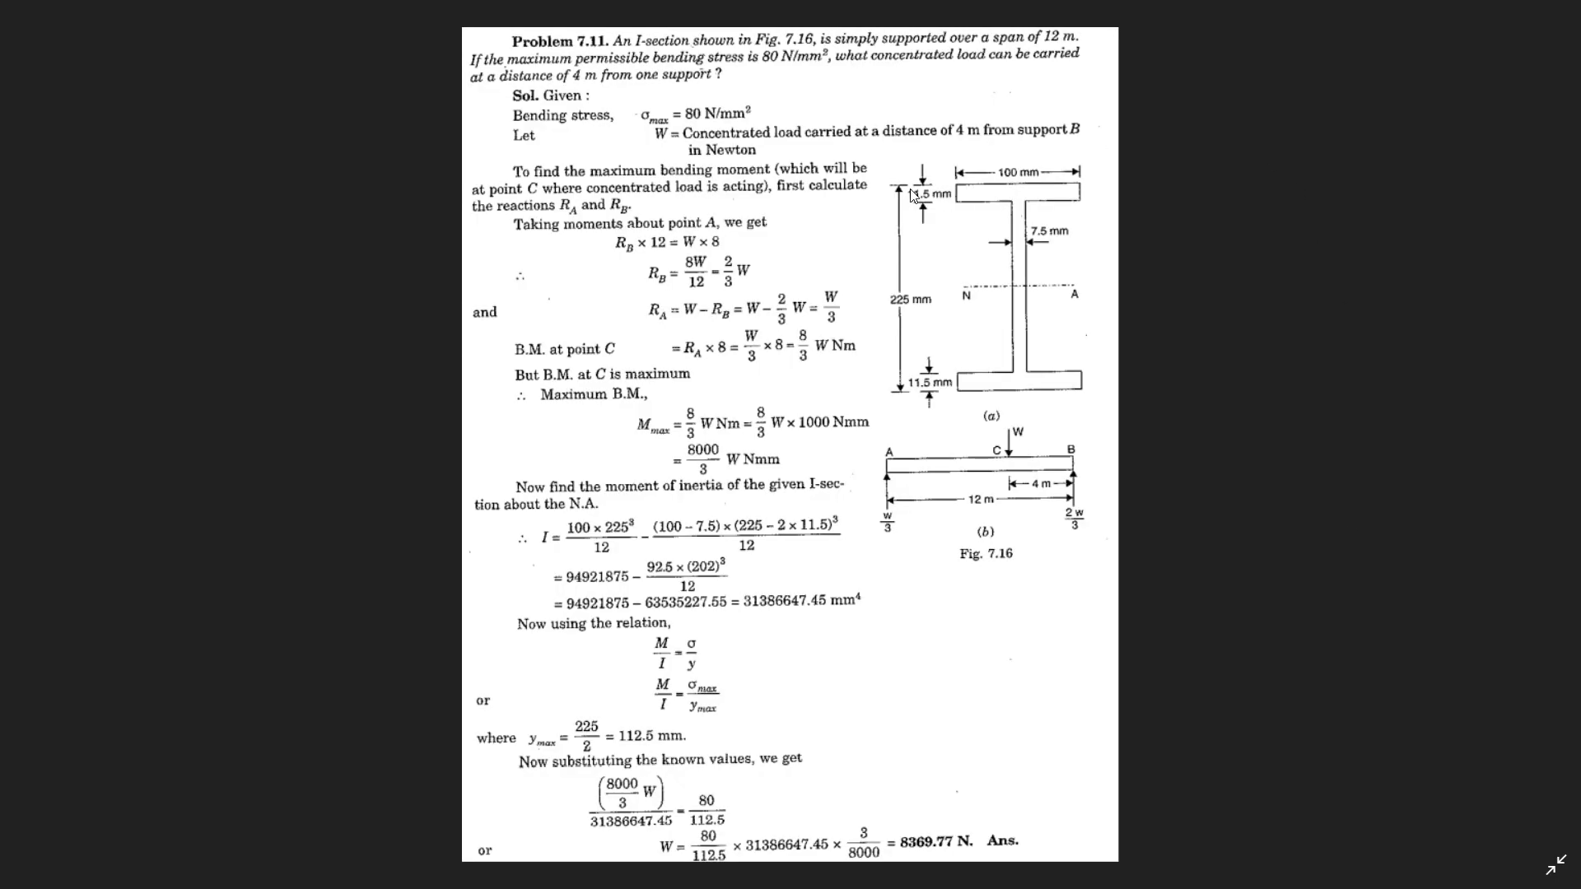
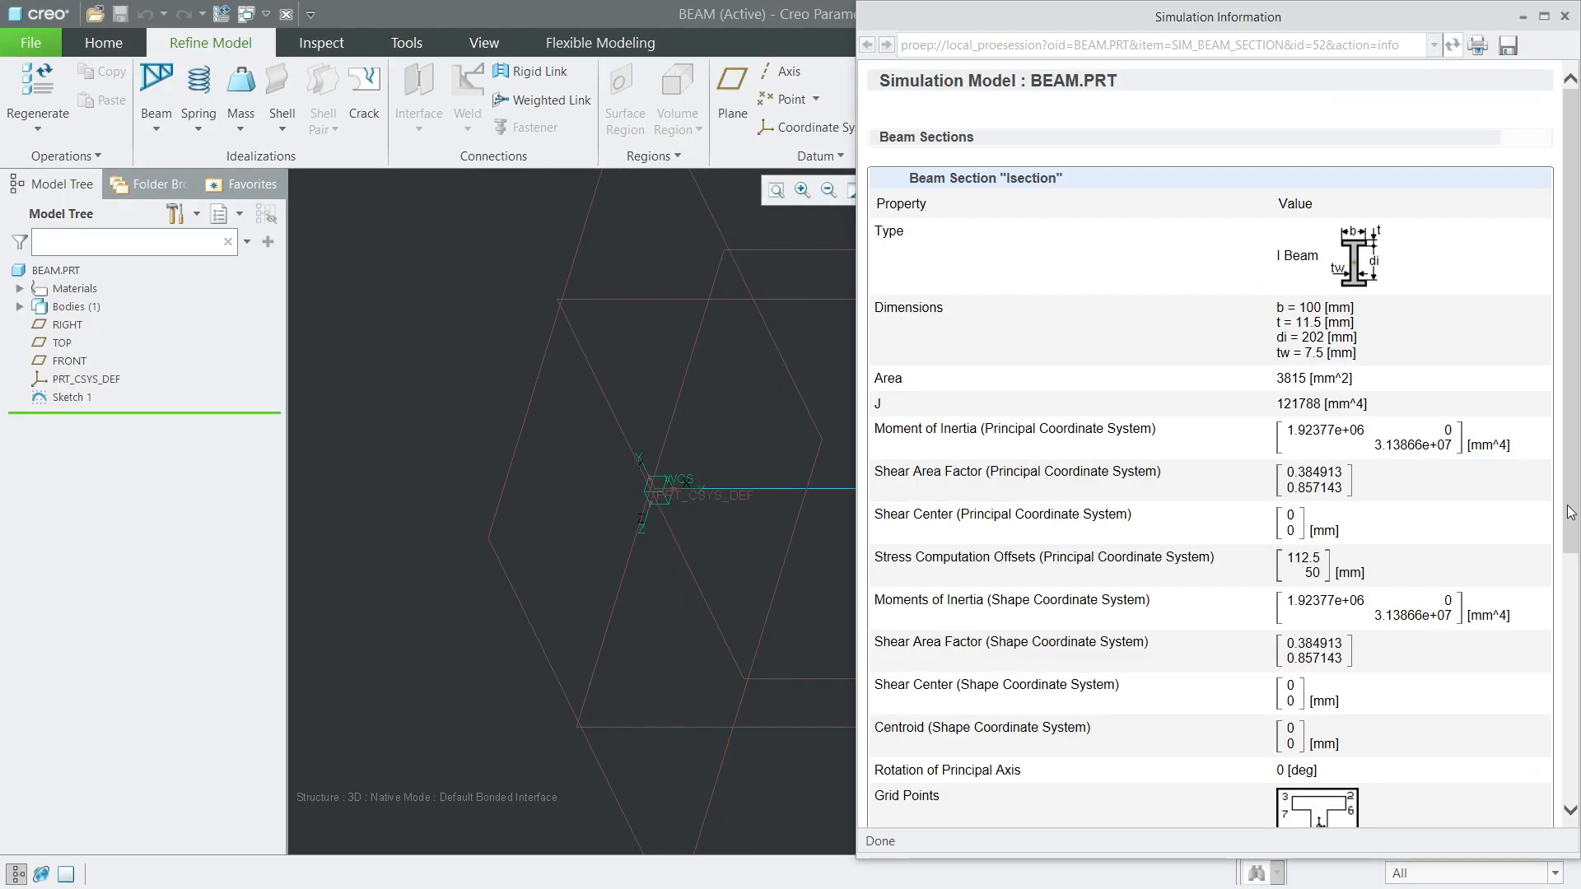
Step: Close the section property review, then assign Isection as the beam's section and complete the beam definition
drag(1573, 493, 1573, 449)
click(1564, 16)
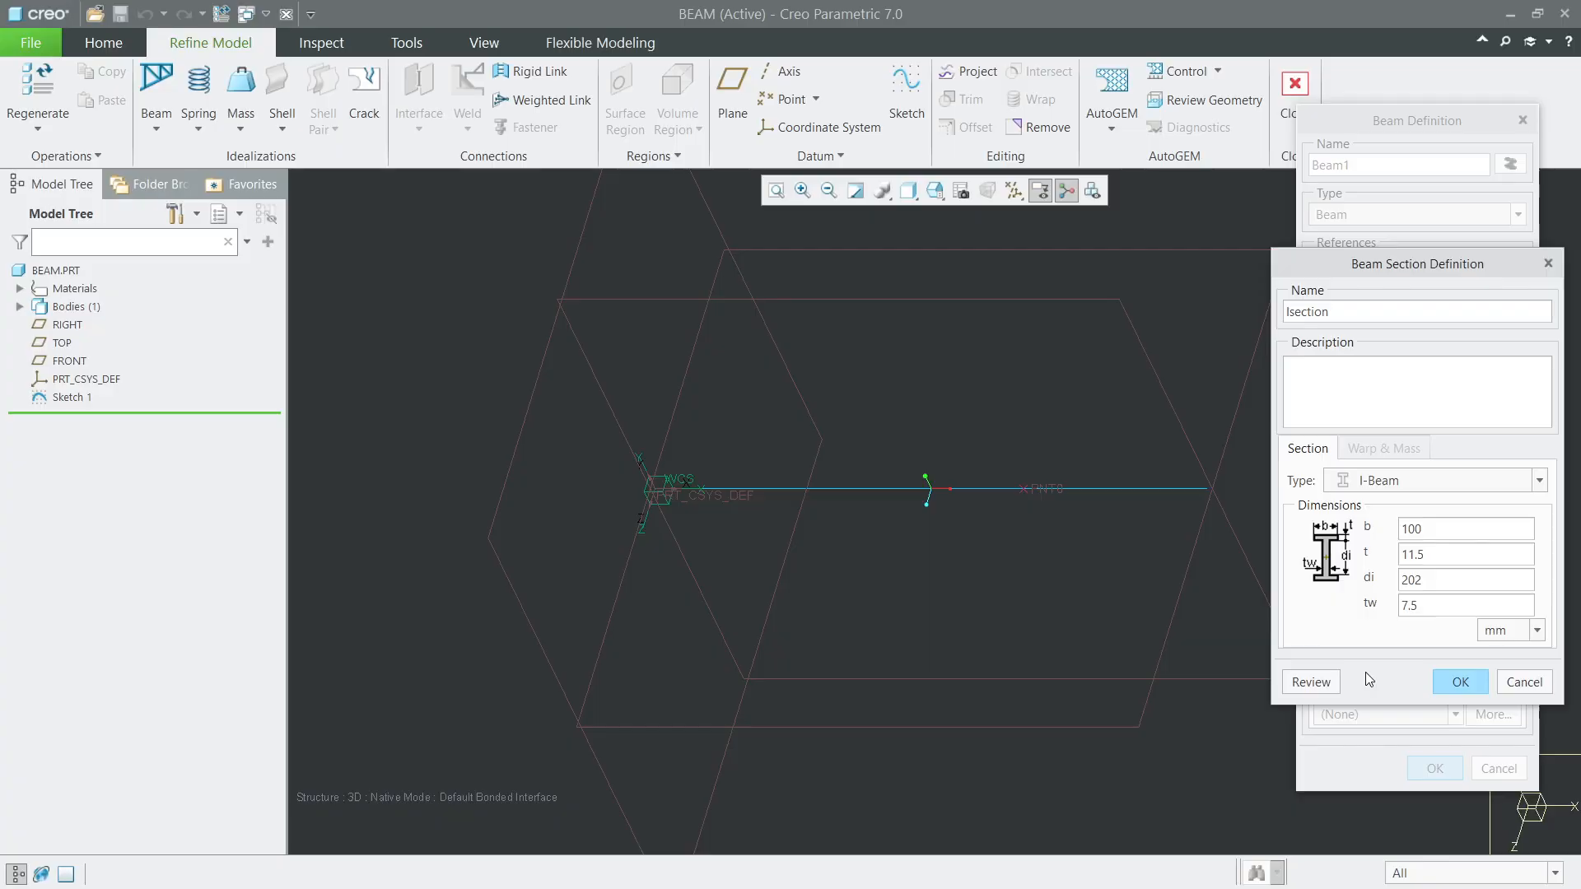
click(1462, 680)
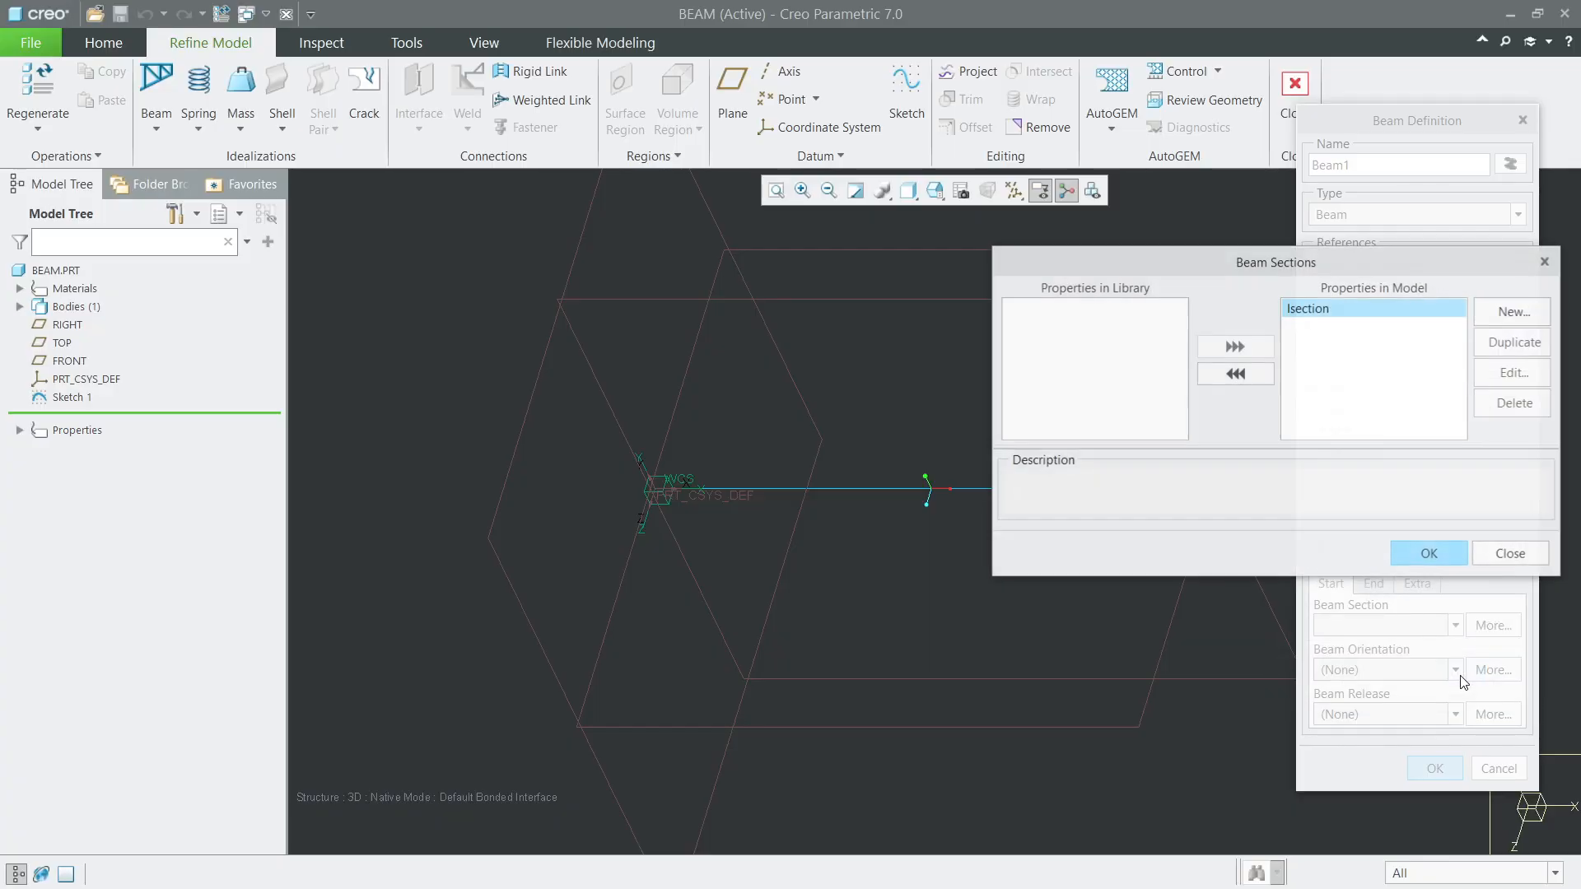
click(1441, 552)
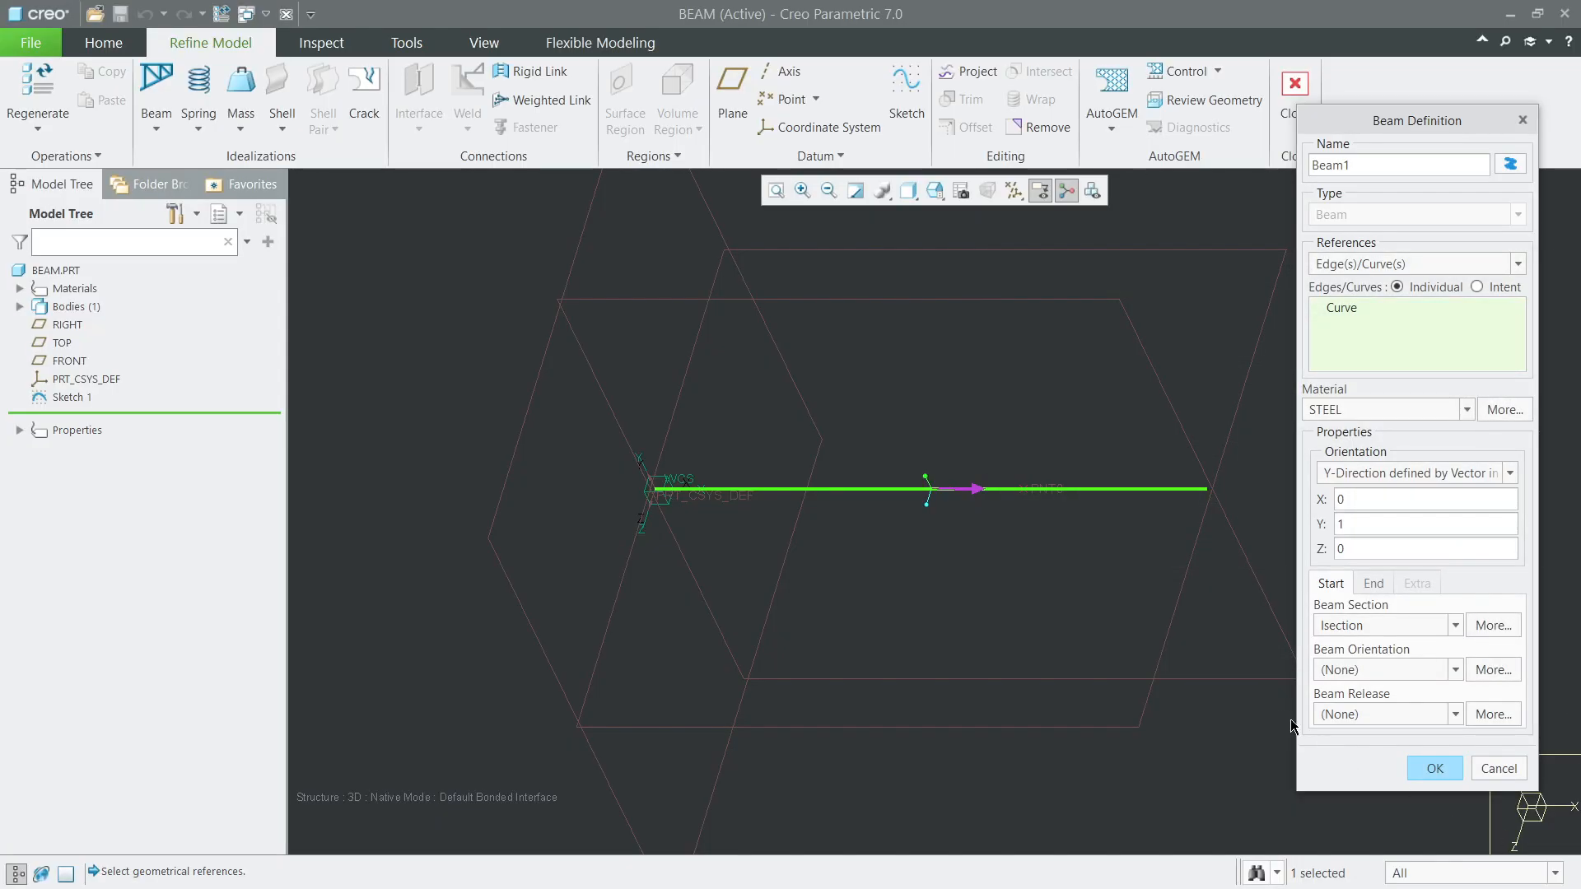
click(1432, 769)
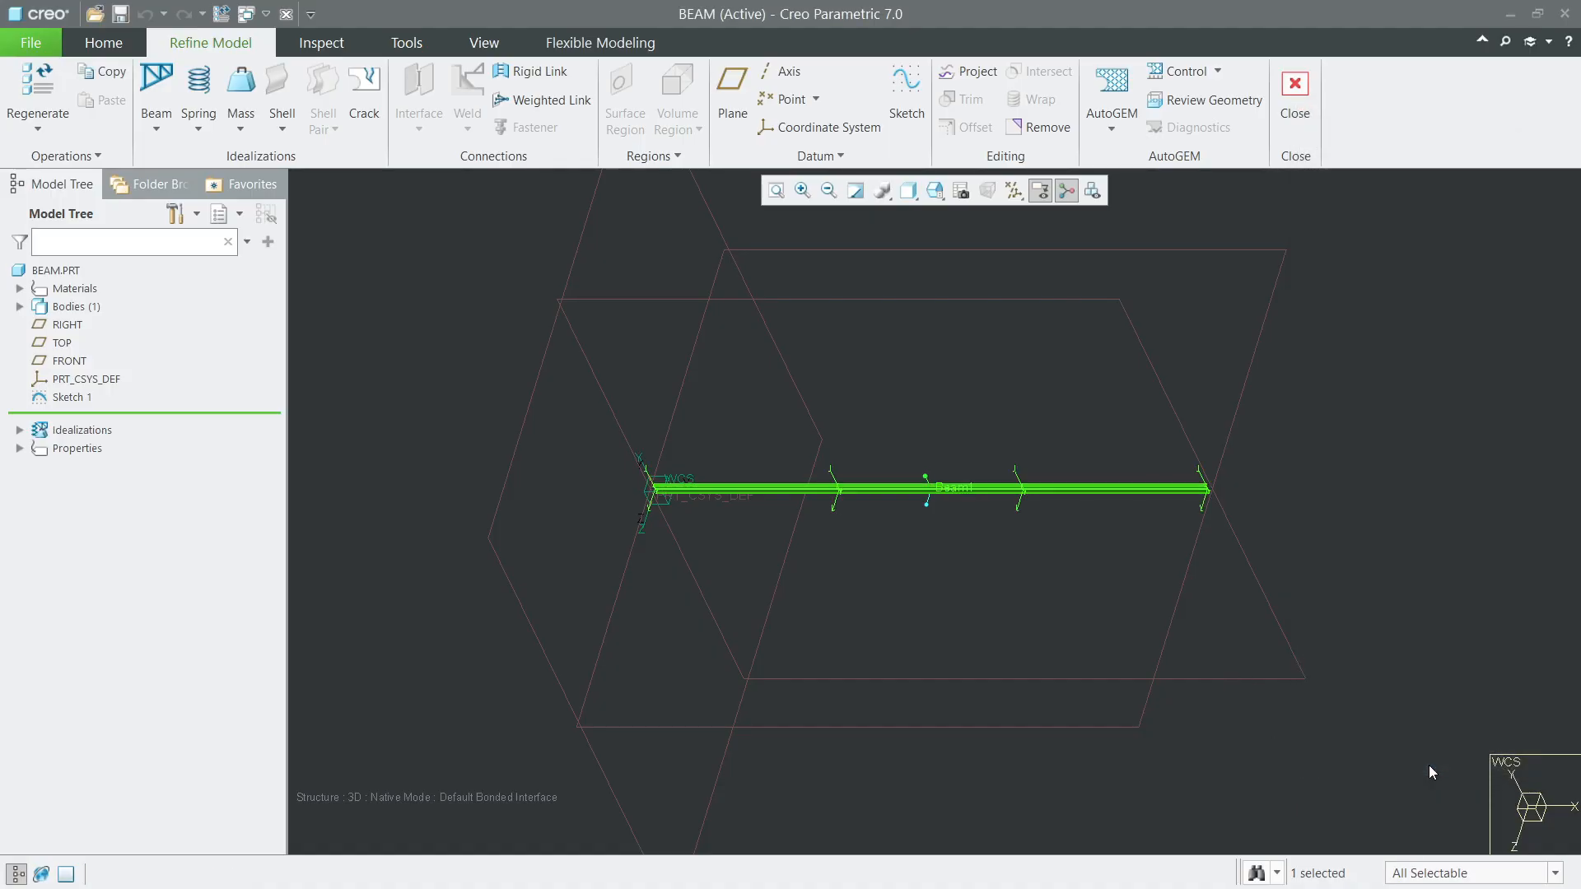
Step: Examine the I-shaped profile at the far end of the beam and along its length
click(945, 548)
scroll(1026, 453, up, 6)
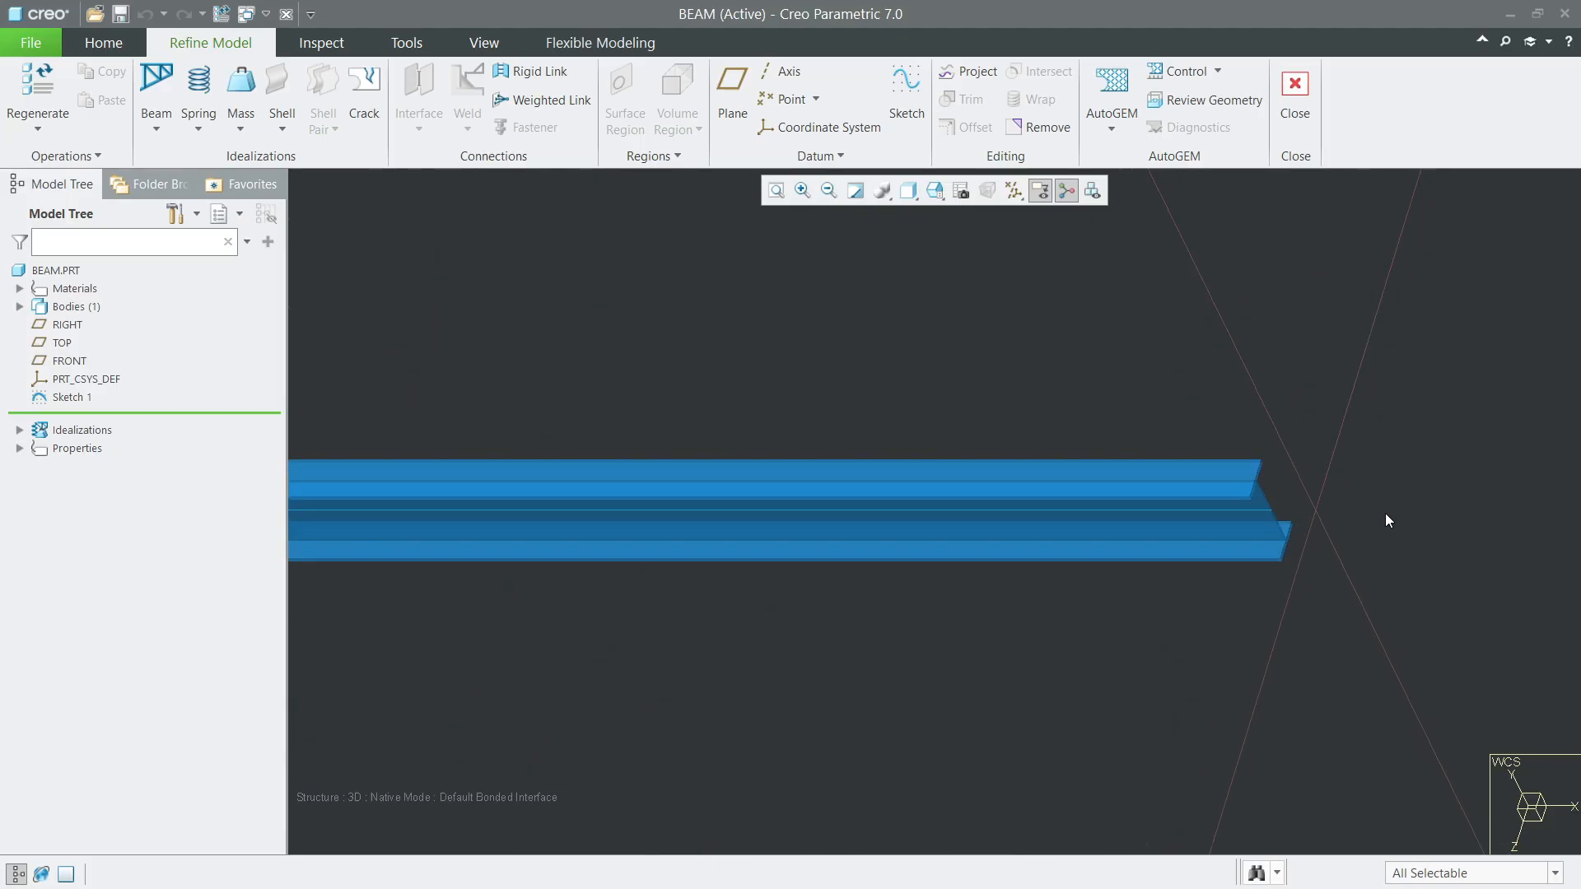
scroll(1351, 526, up, 3)
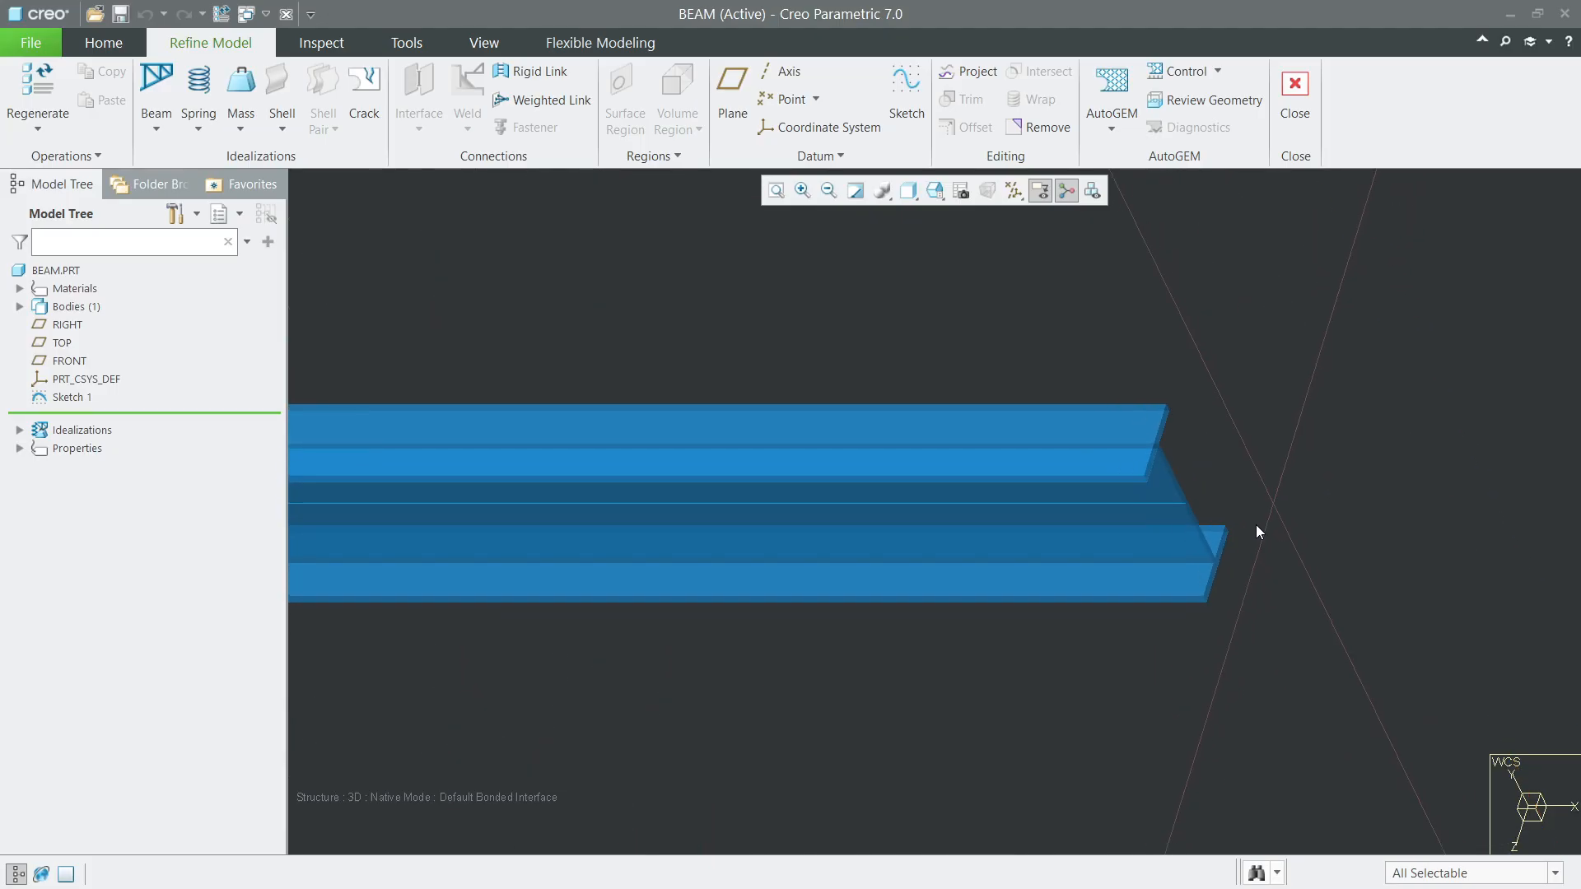
middle_drag(1257, 525, 1150, 360)
scroll(990, 412, up, 3)
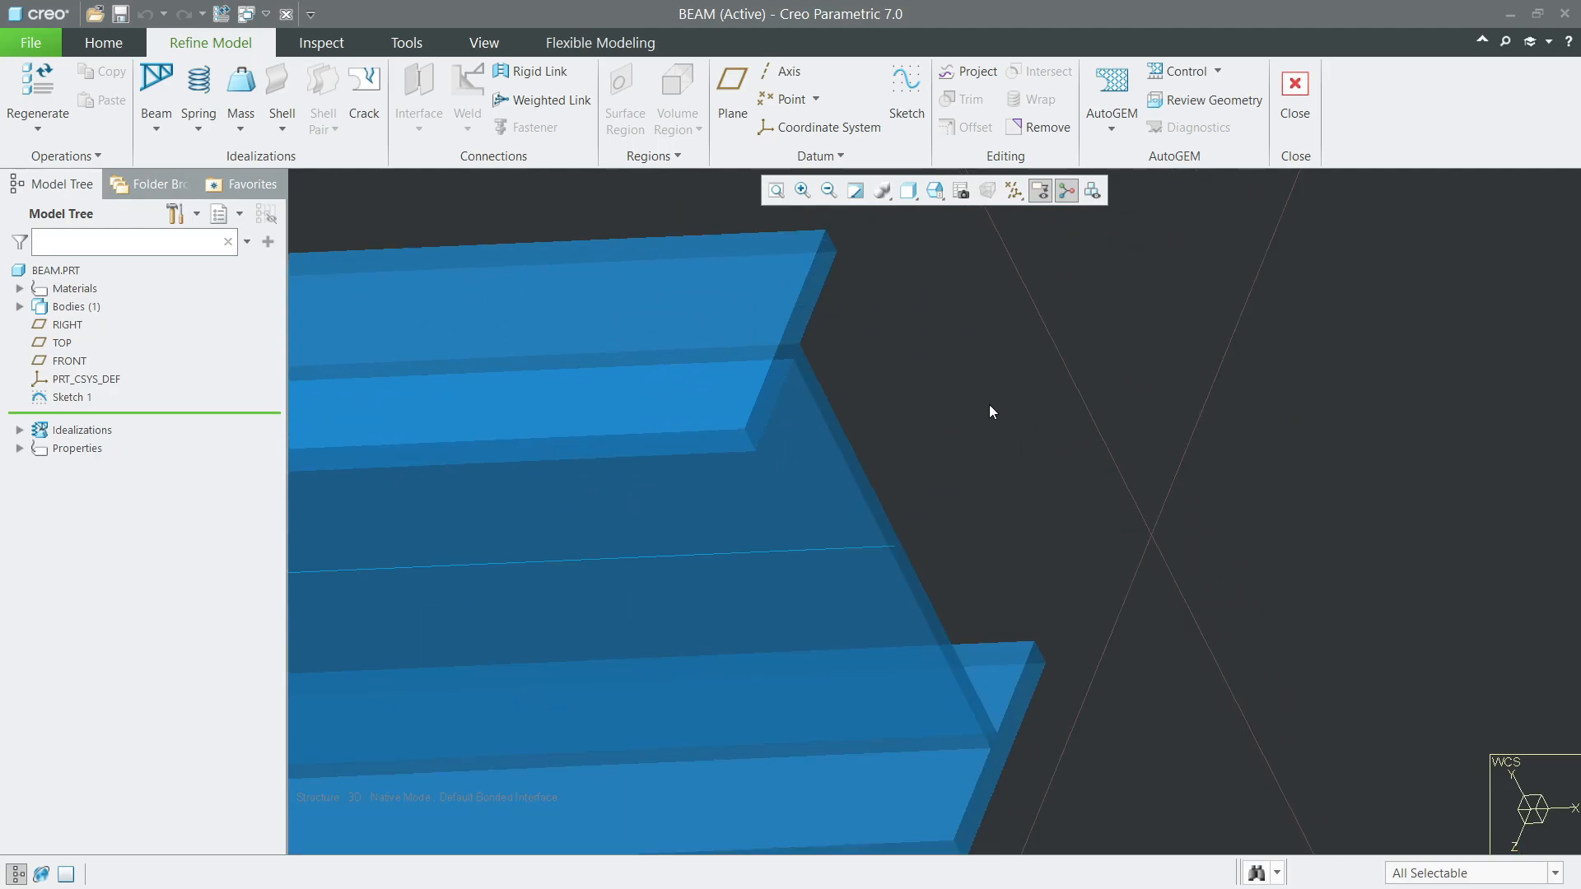
scroll(999, 481, down, 6)
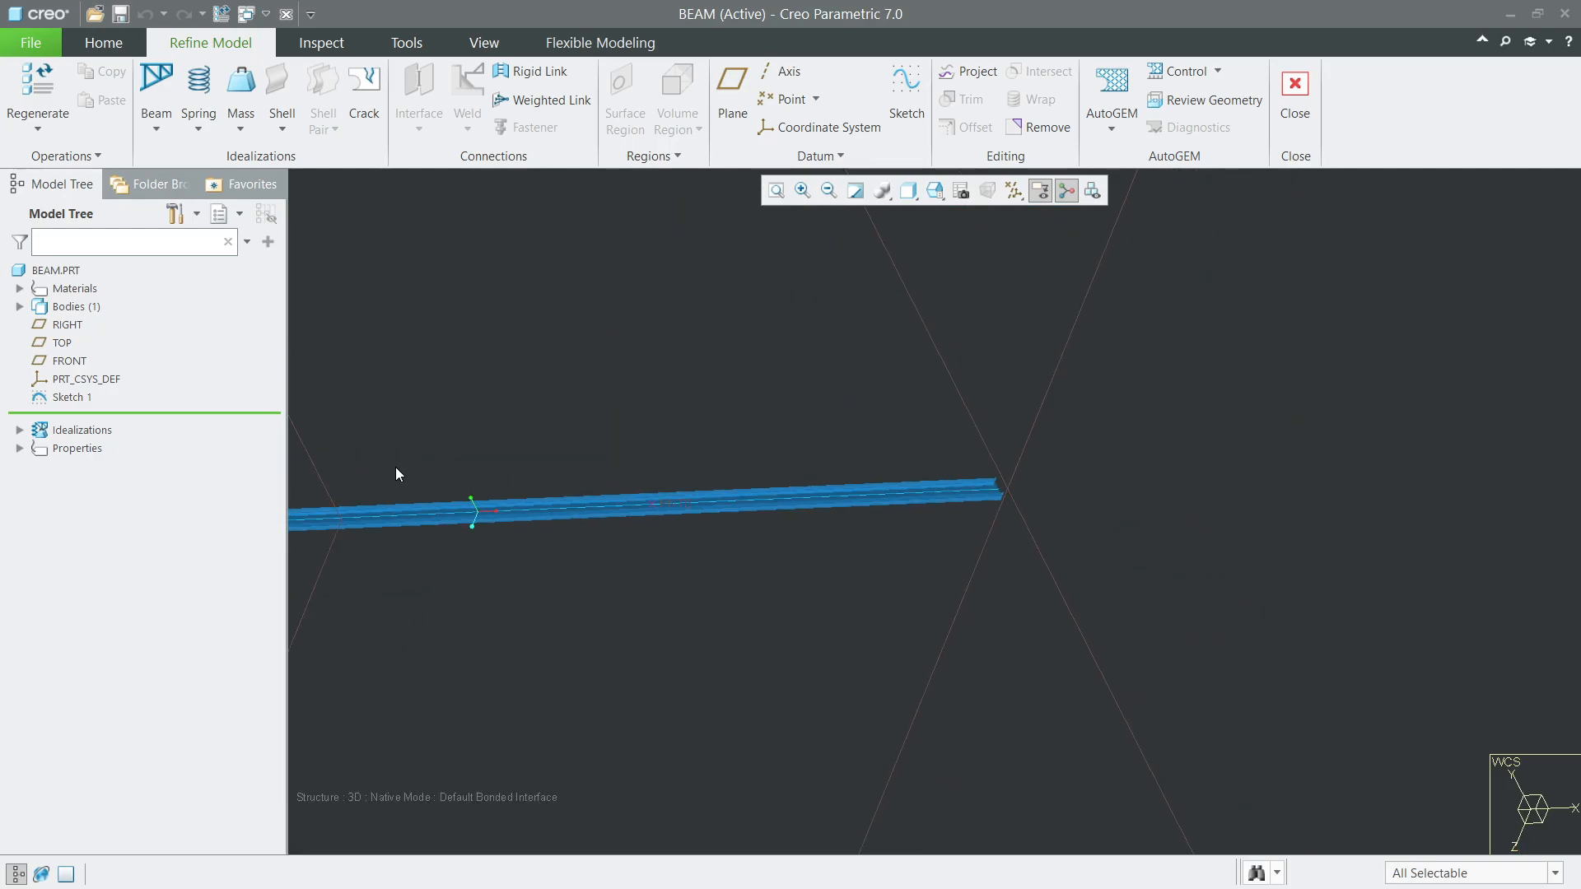
scroll(407, 463, down, 3)
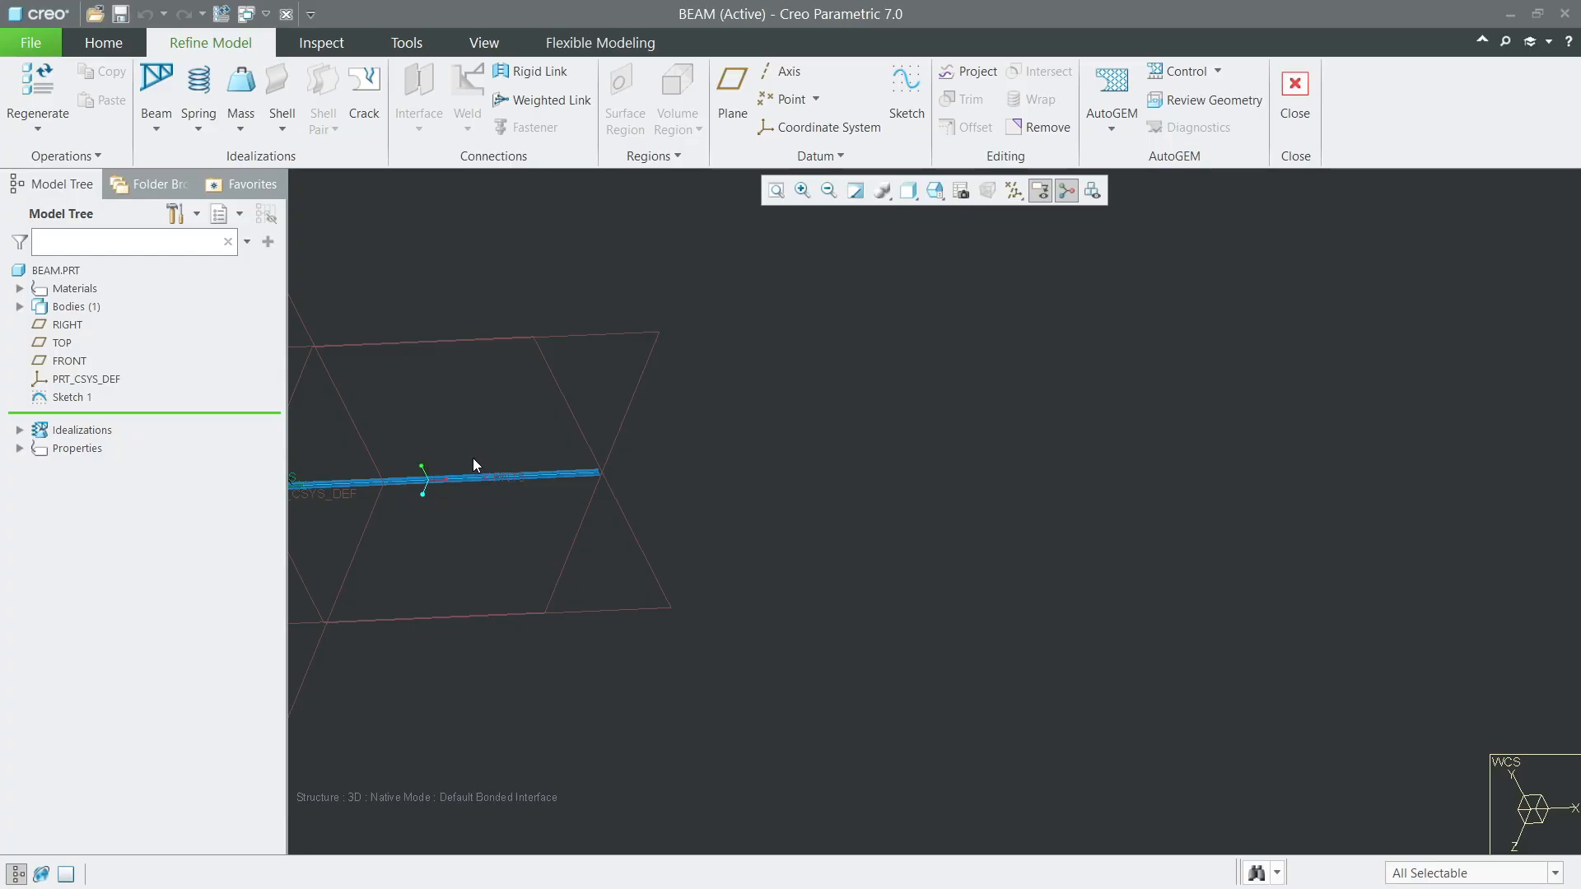
shift+middle_drag(473, 464, 931, 536)
scroll(932, 536, up, 3)
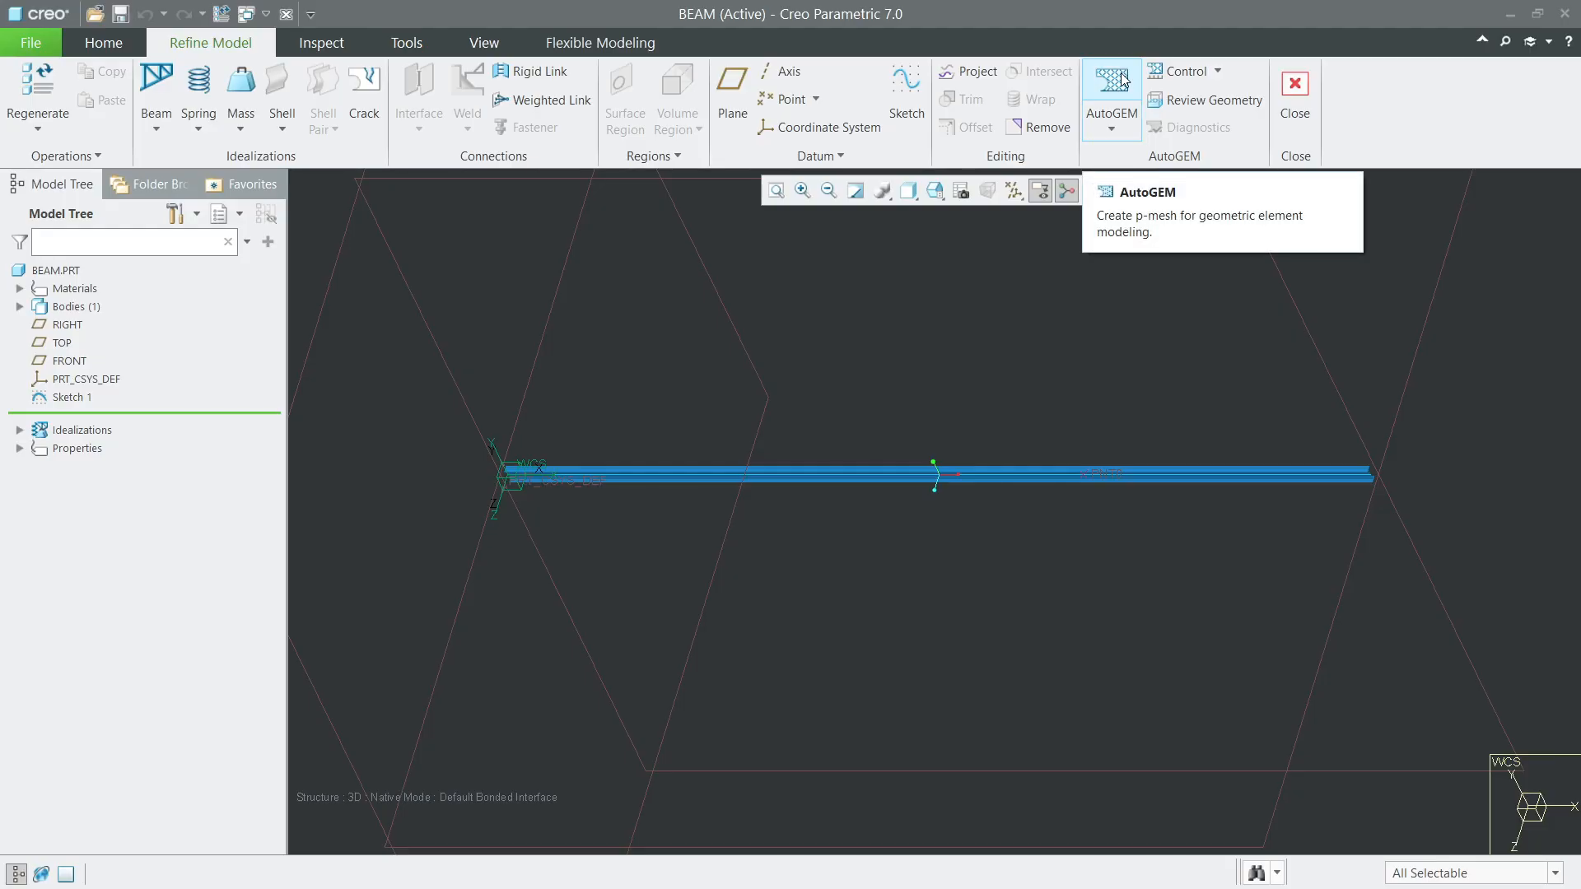
click(1219, 73)
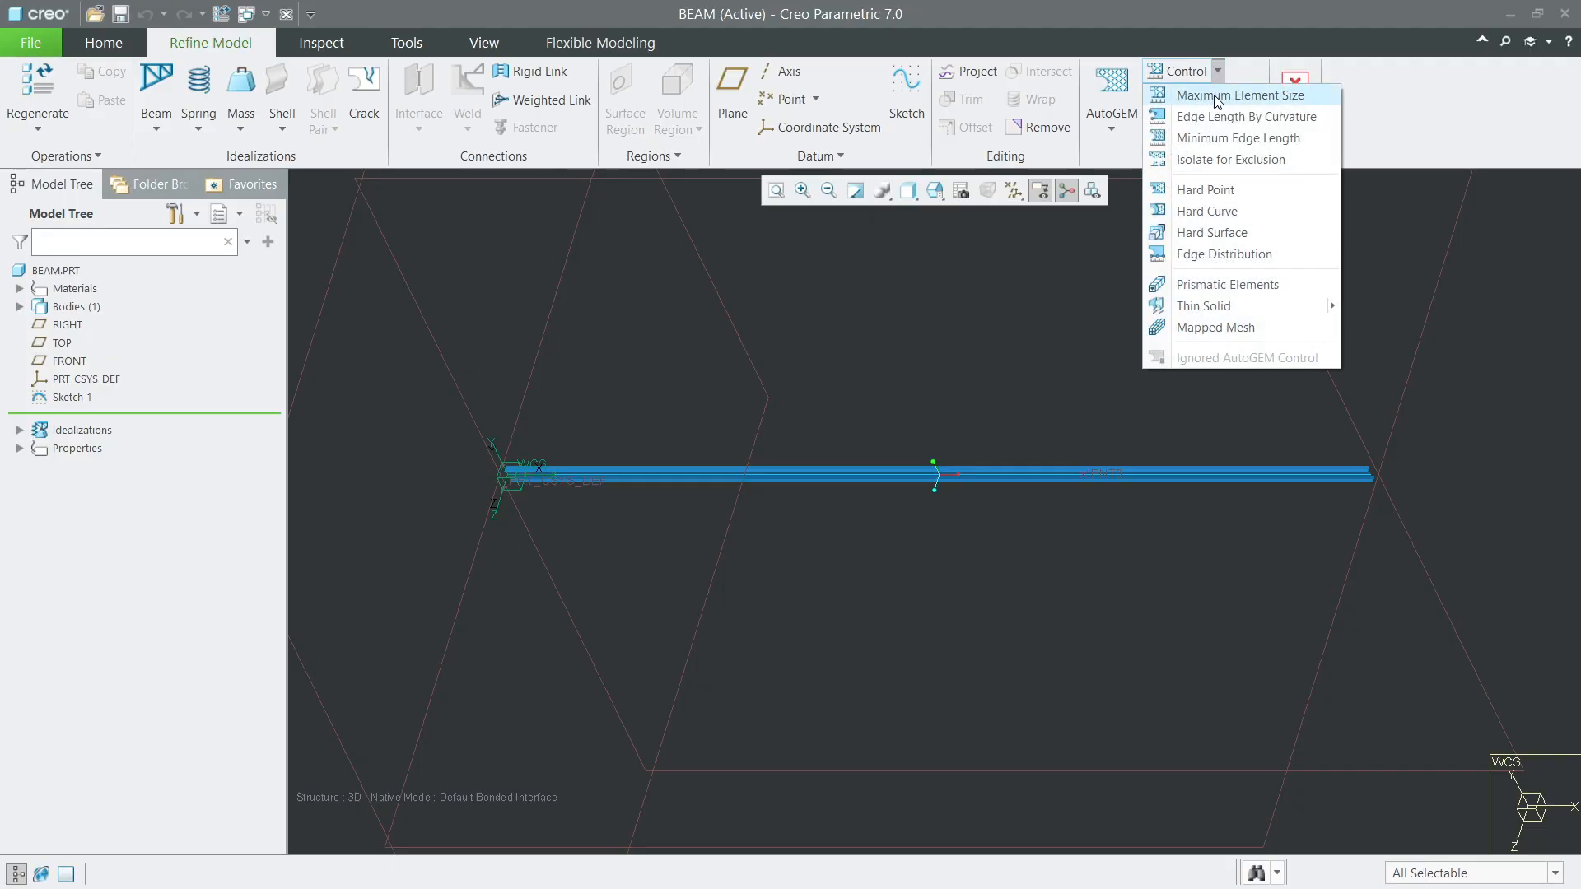
click(1219, 97)
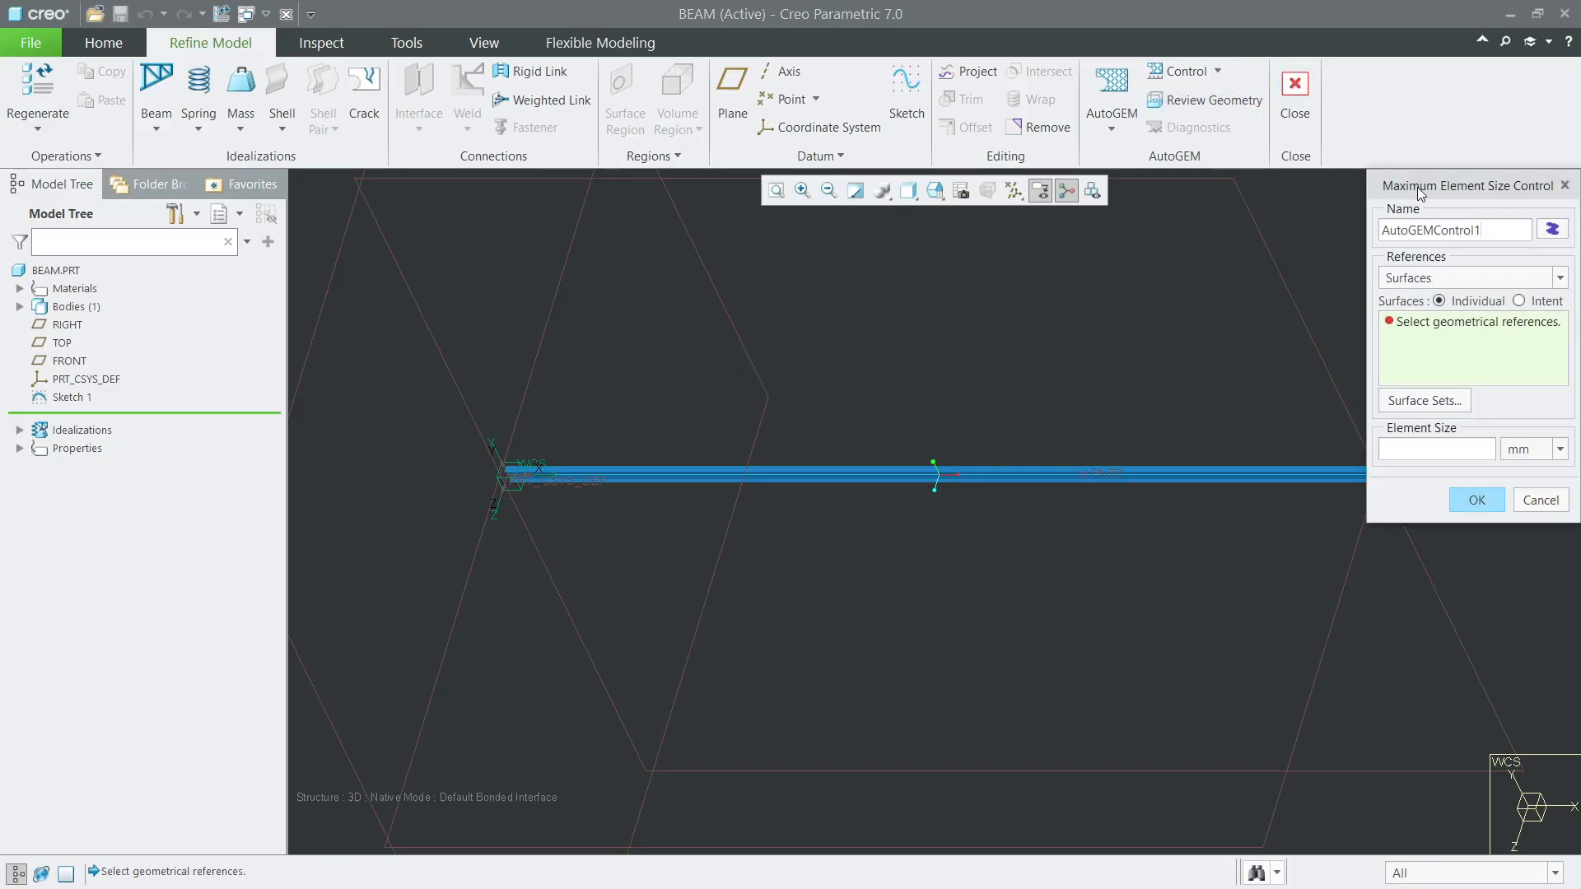
drag(1416, 186, 1396, 160)
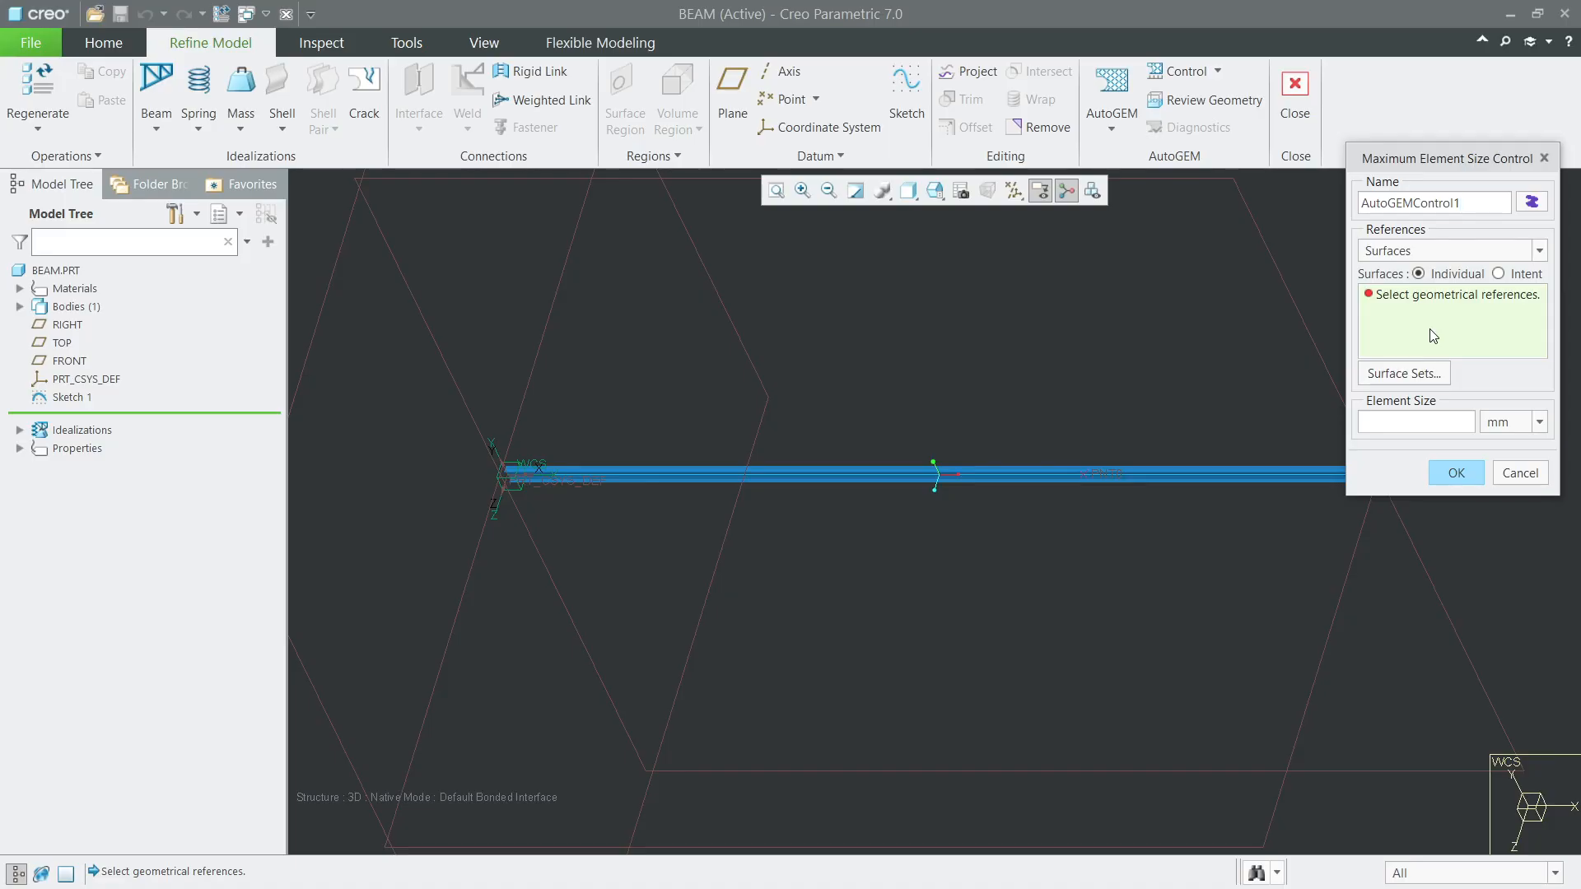
click(1517, 481)
Step: Generate an AutoGEM mesh for all geometry with properties and save the mesh
click(1118, 85)
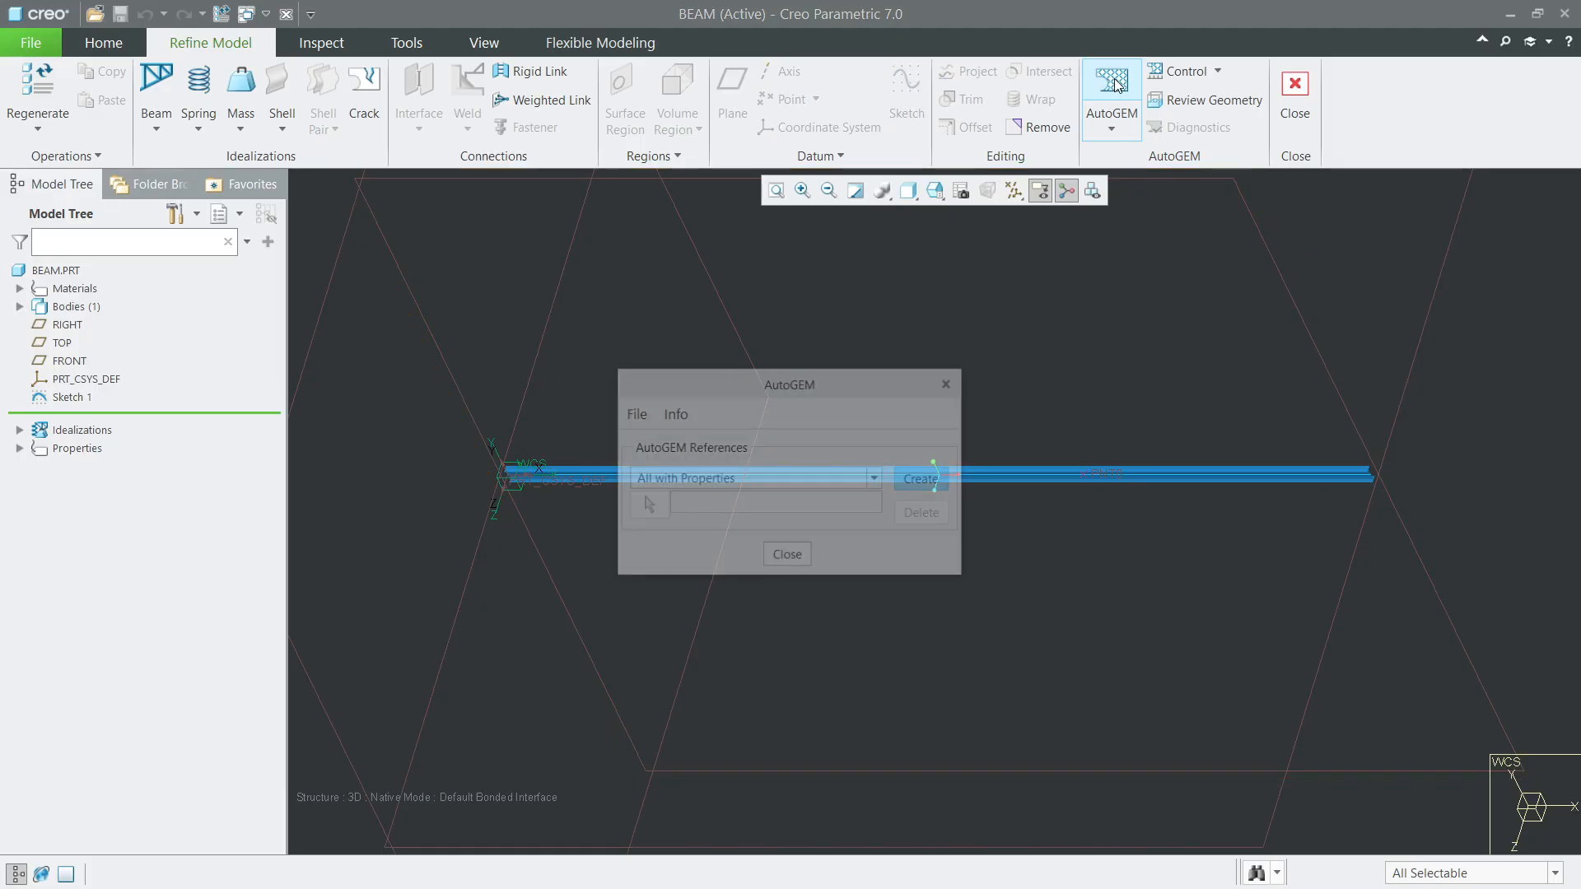
drag(775, 395, 783, 282)
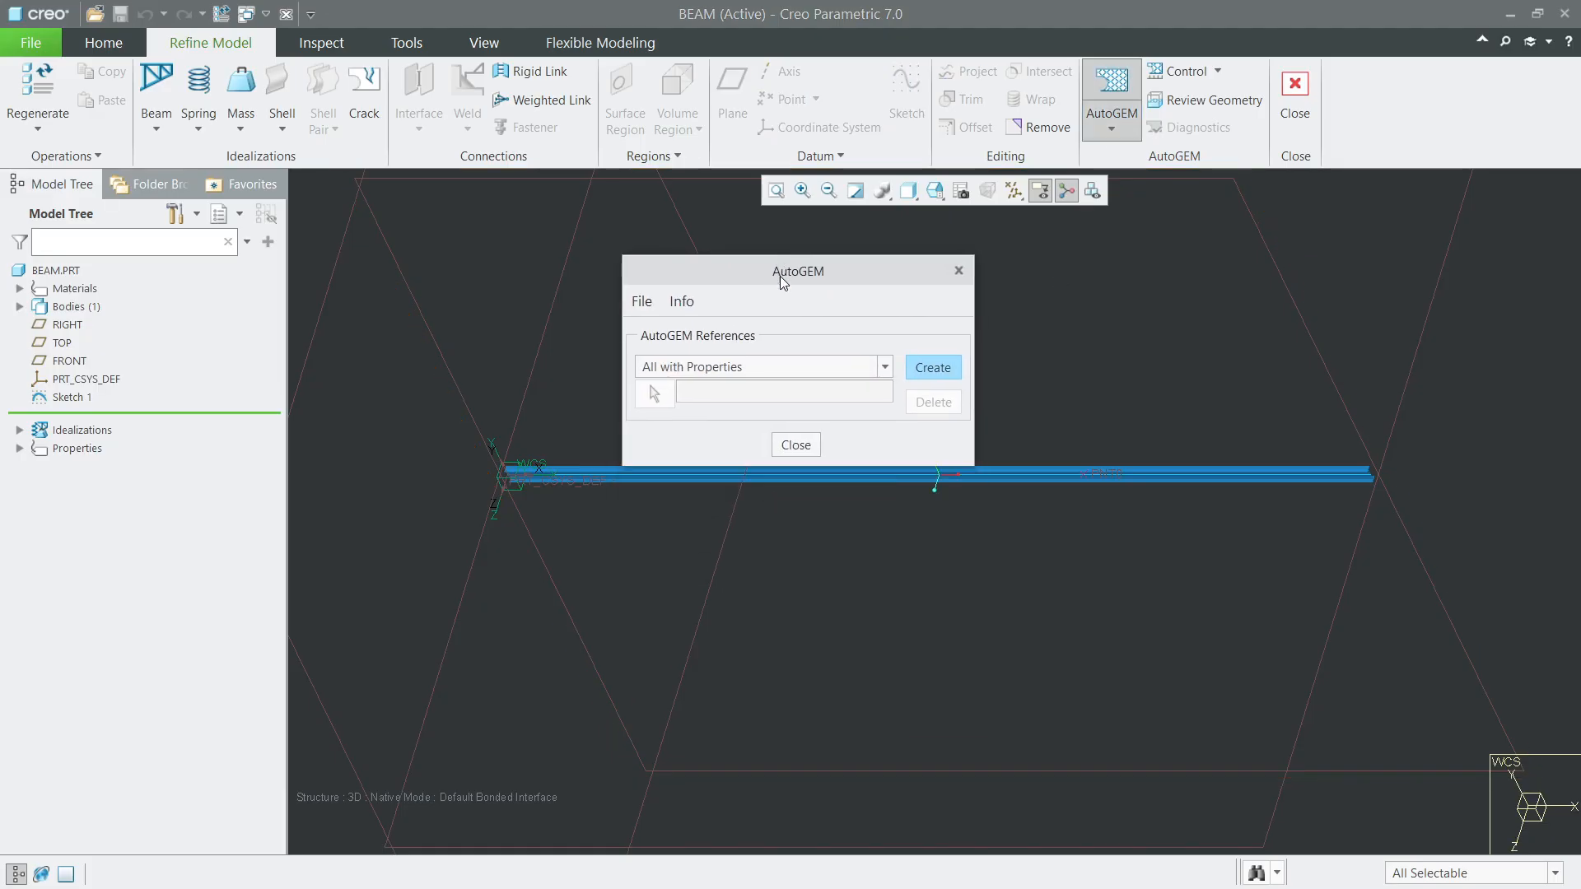
click(951, 369)
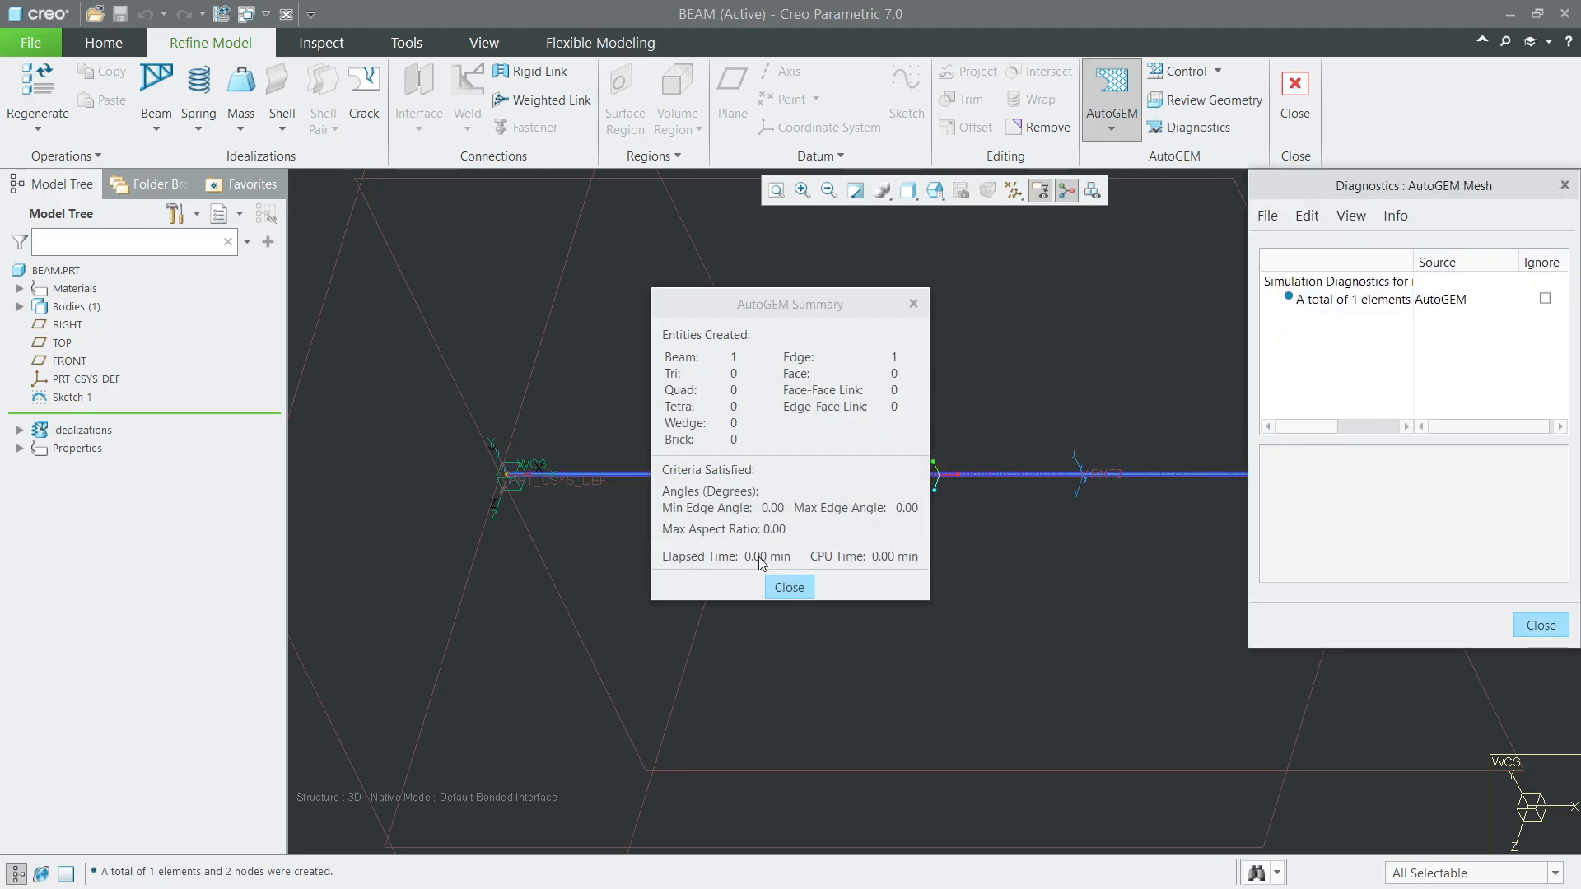
click(790, 586)
click(794, 453)
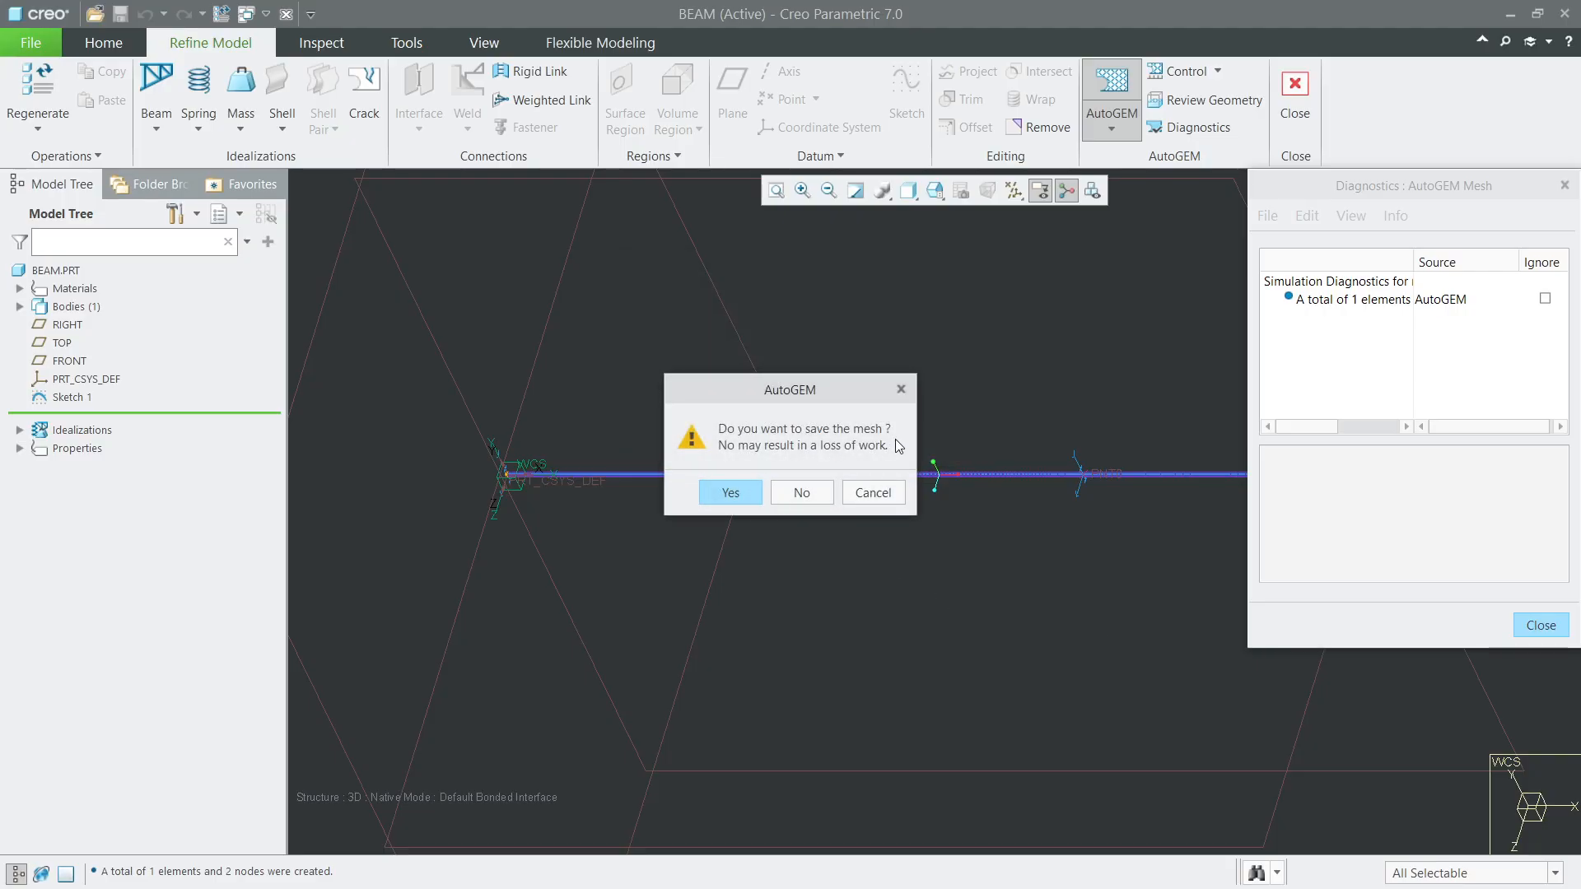
click(730, 492)
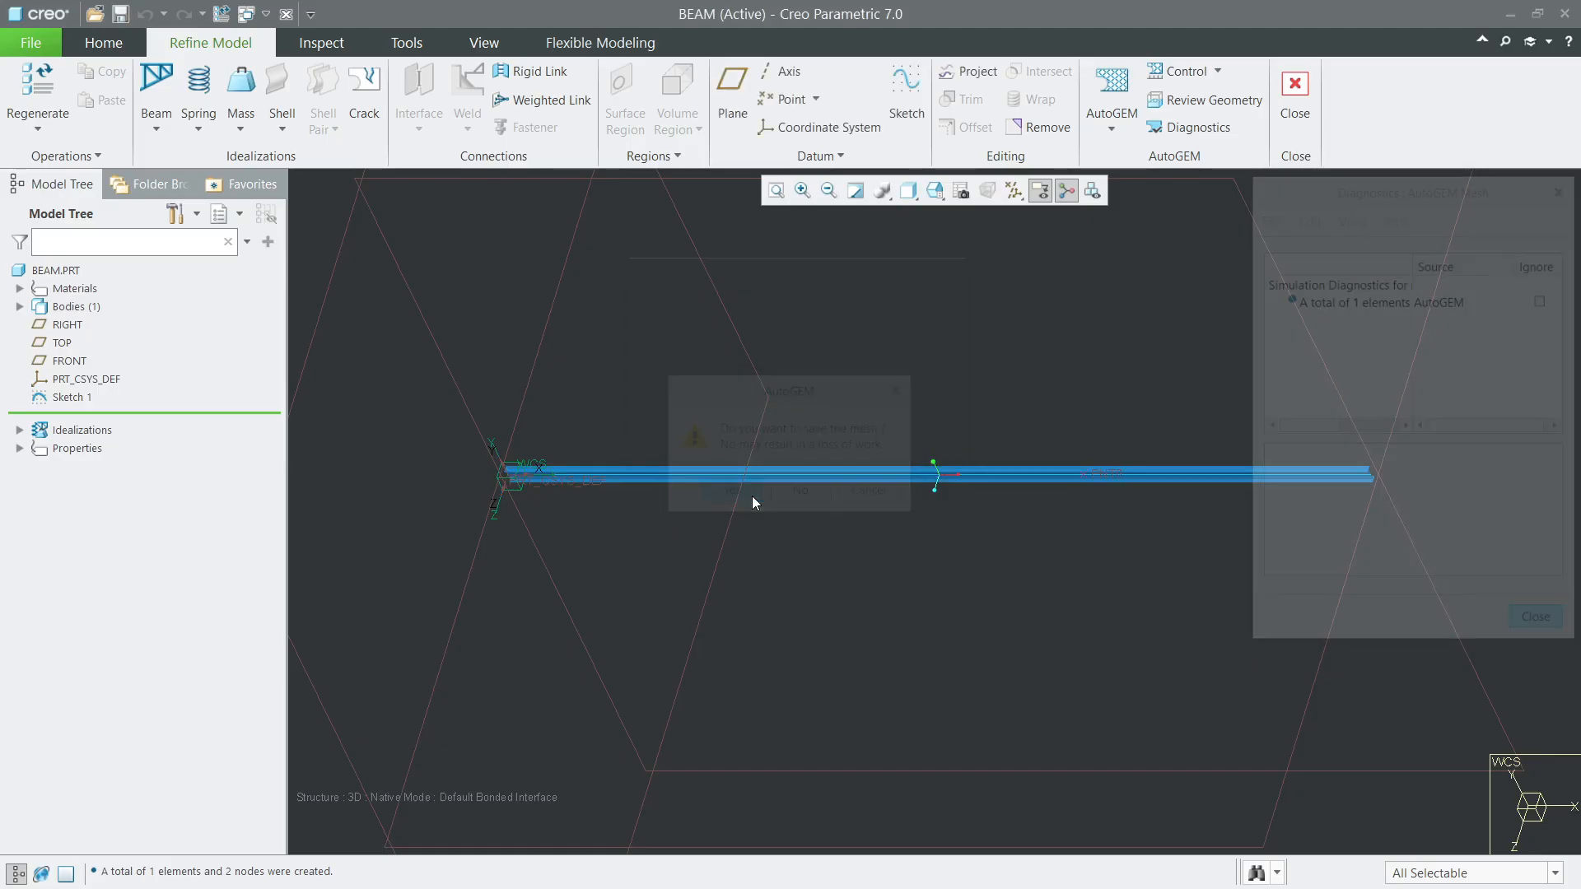
key(ctrl+d)
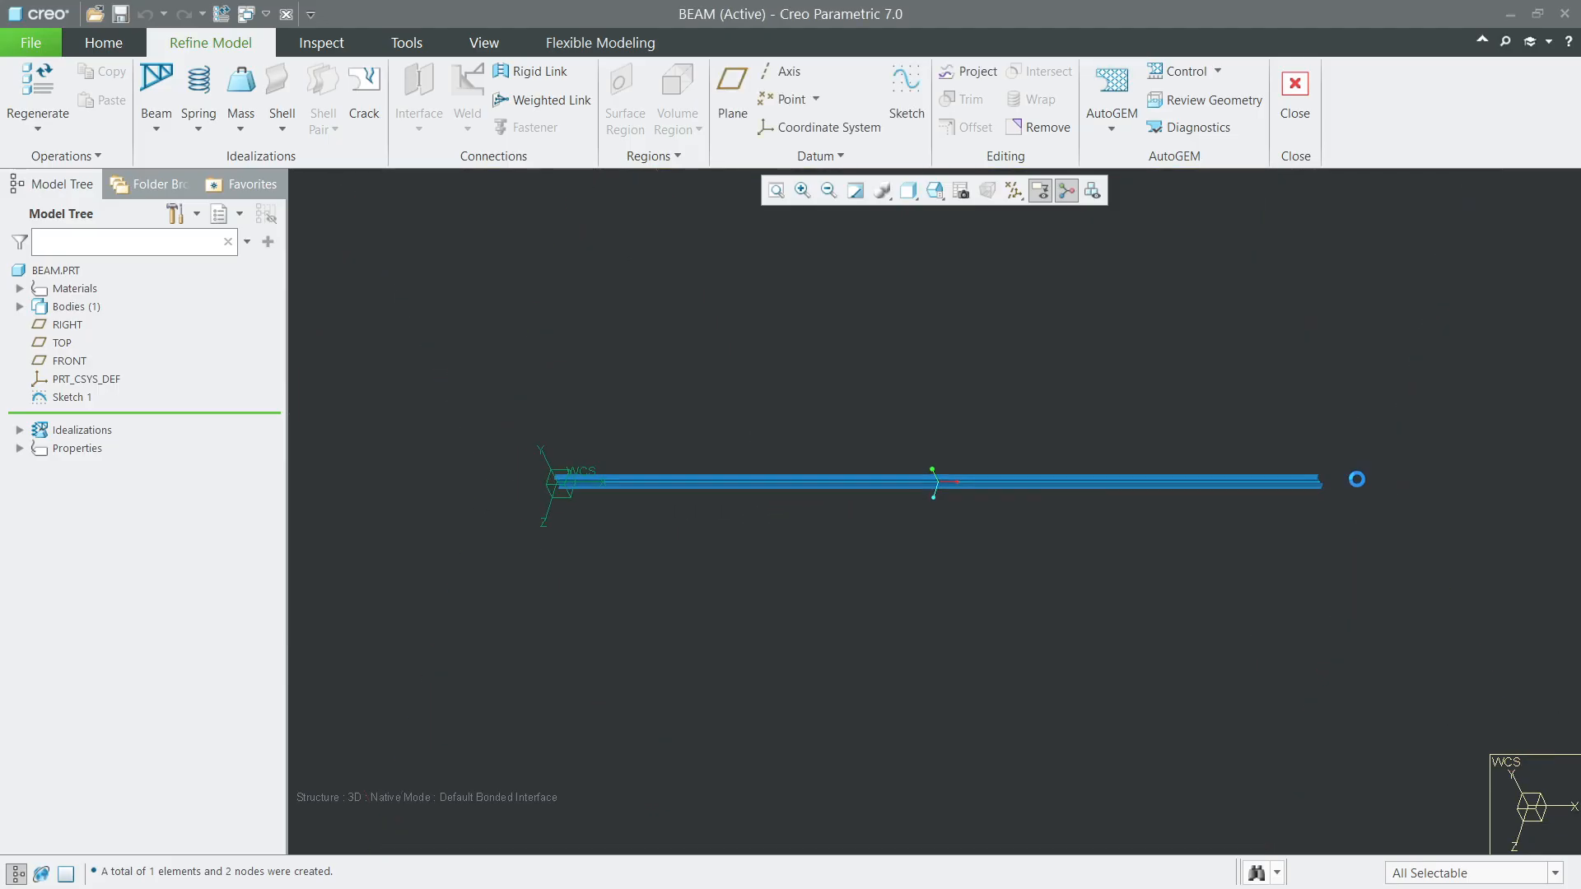
scroll(979, 494, down, 4)
shift+middle_drag(946, 459, 958, 395)
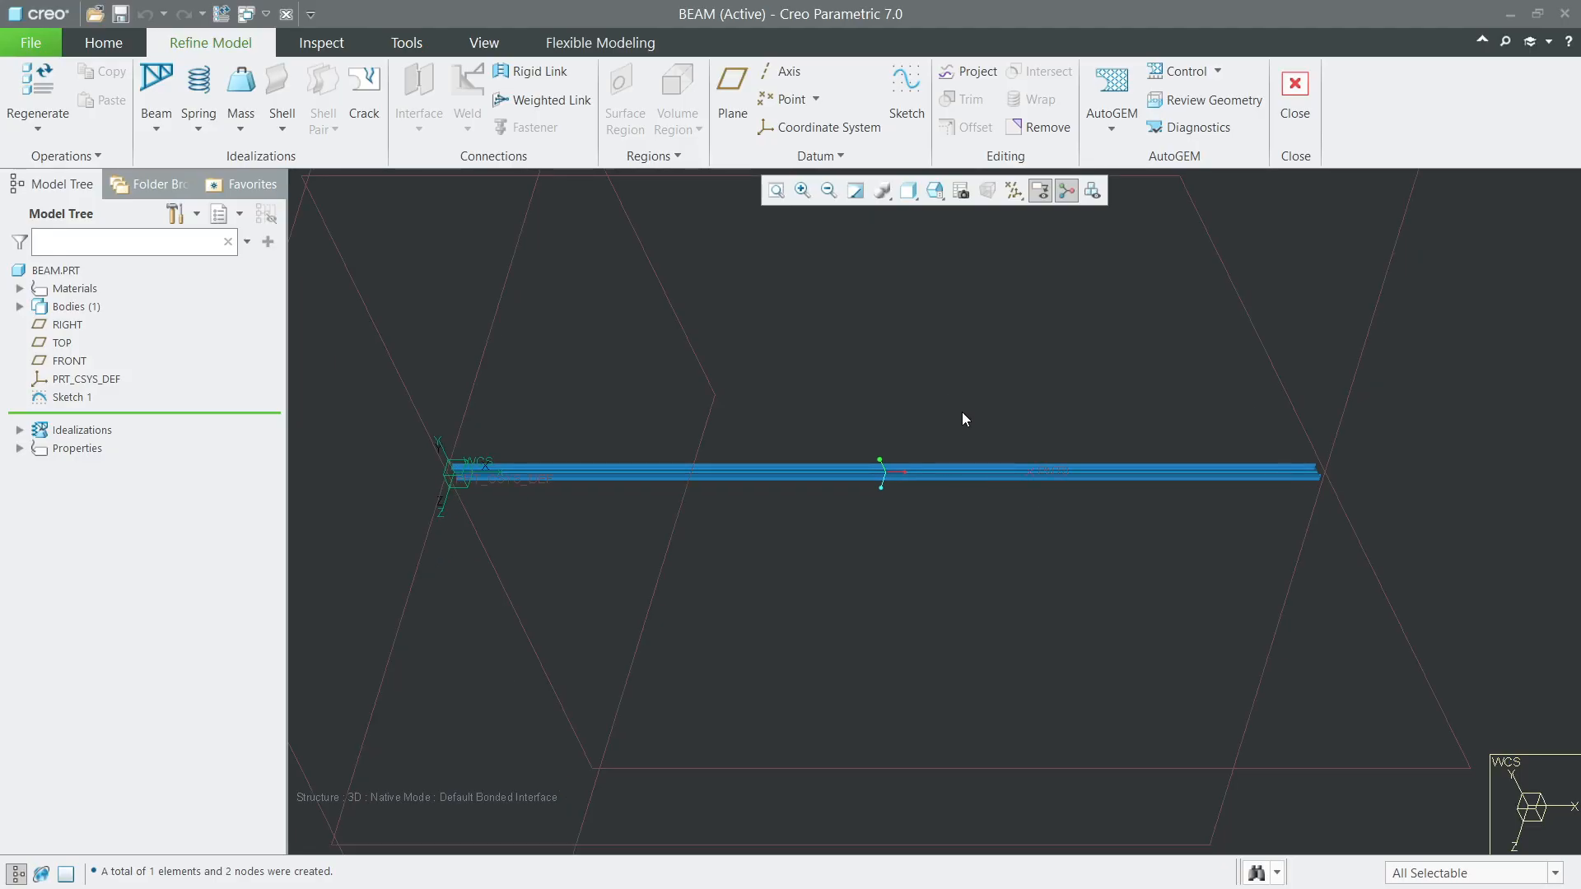
click(971, 466)
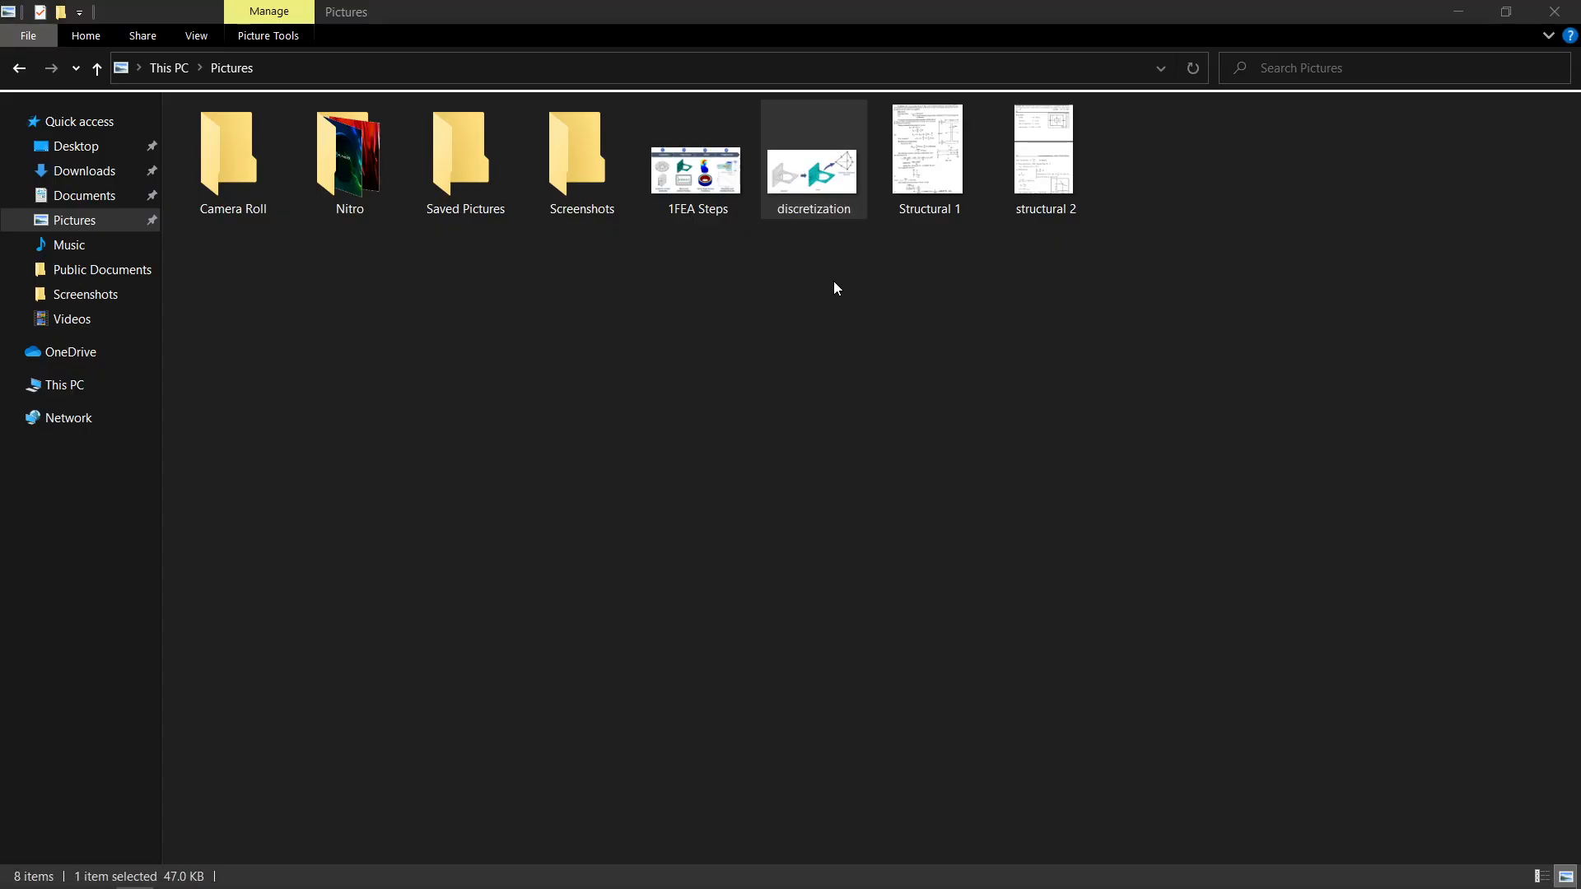
Step: Switch to the Problem 7.11 image and examine the problem statement with its support and load conditions
key(Return)
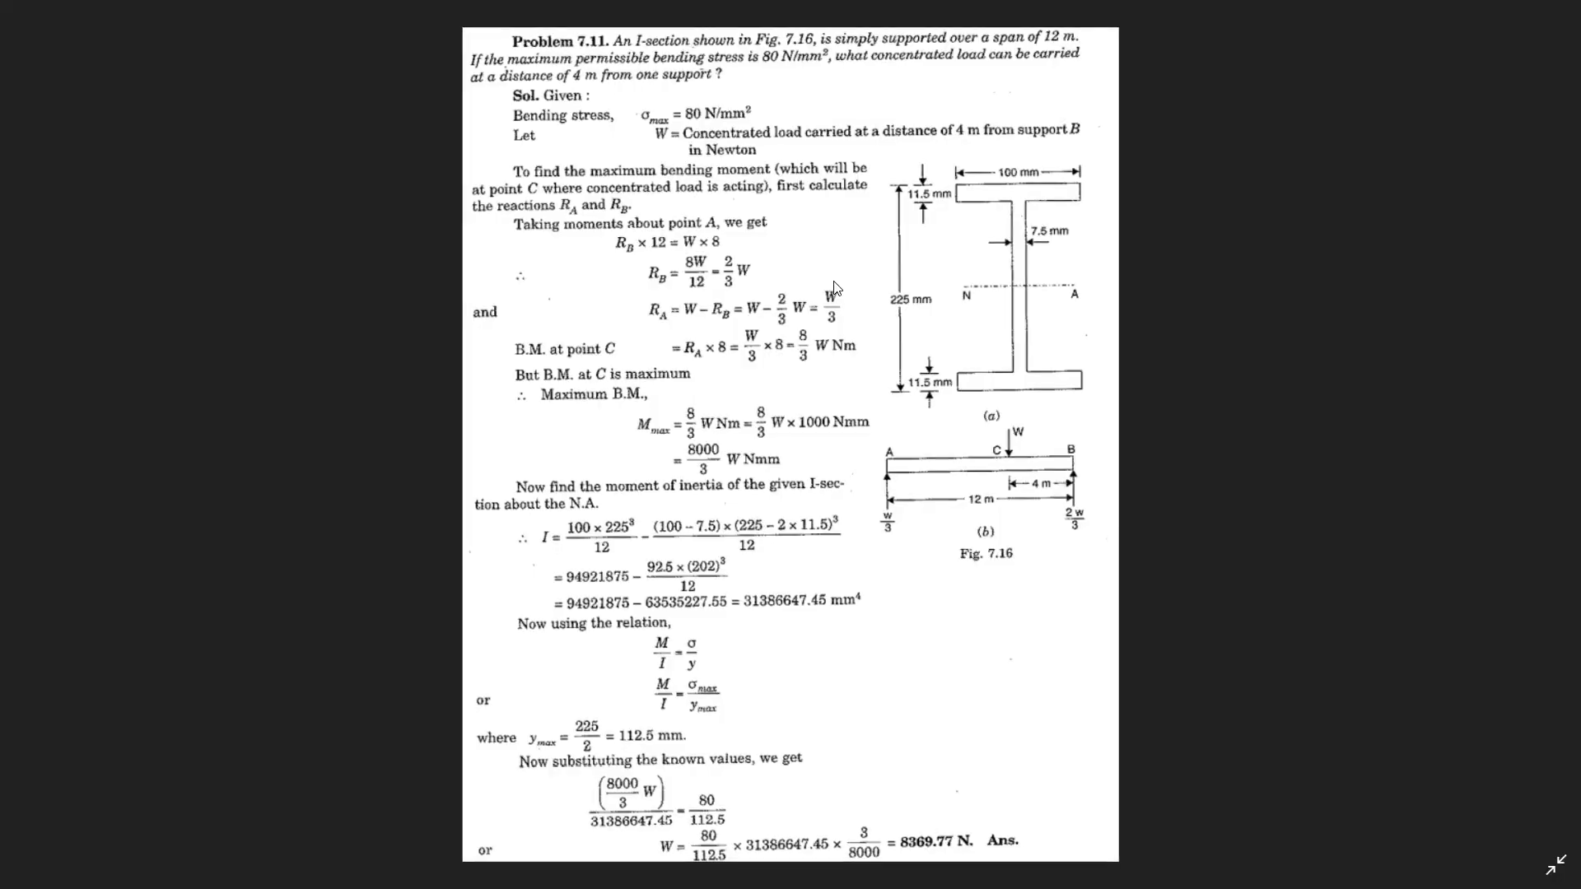
scroll(830, 110, up, 4)
drag(806, 102, 823, 164)
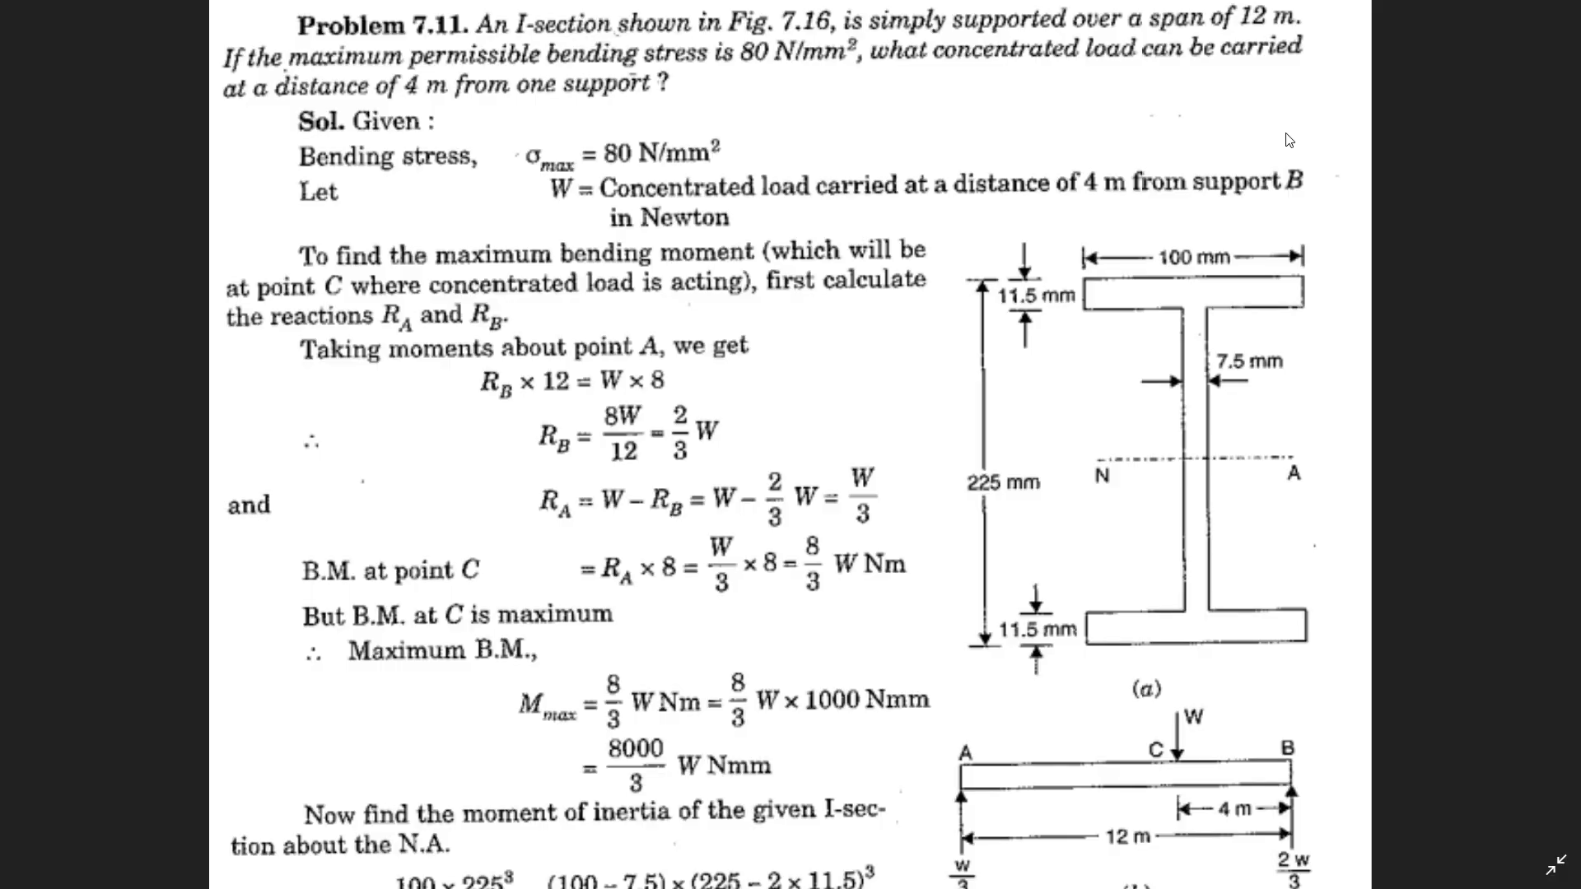
Step: Switch back to Creo Parametric and start a displacement constraint with points as references, selecting the beam curve's start vertex
key(alt+Tab)
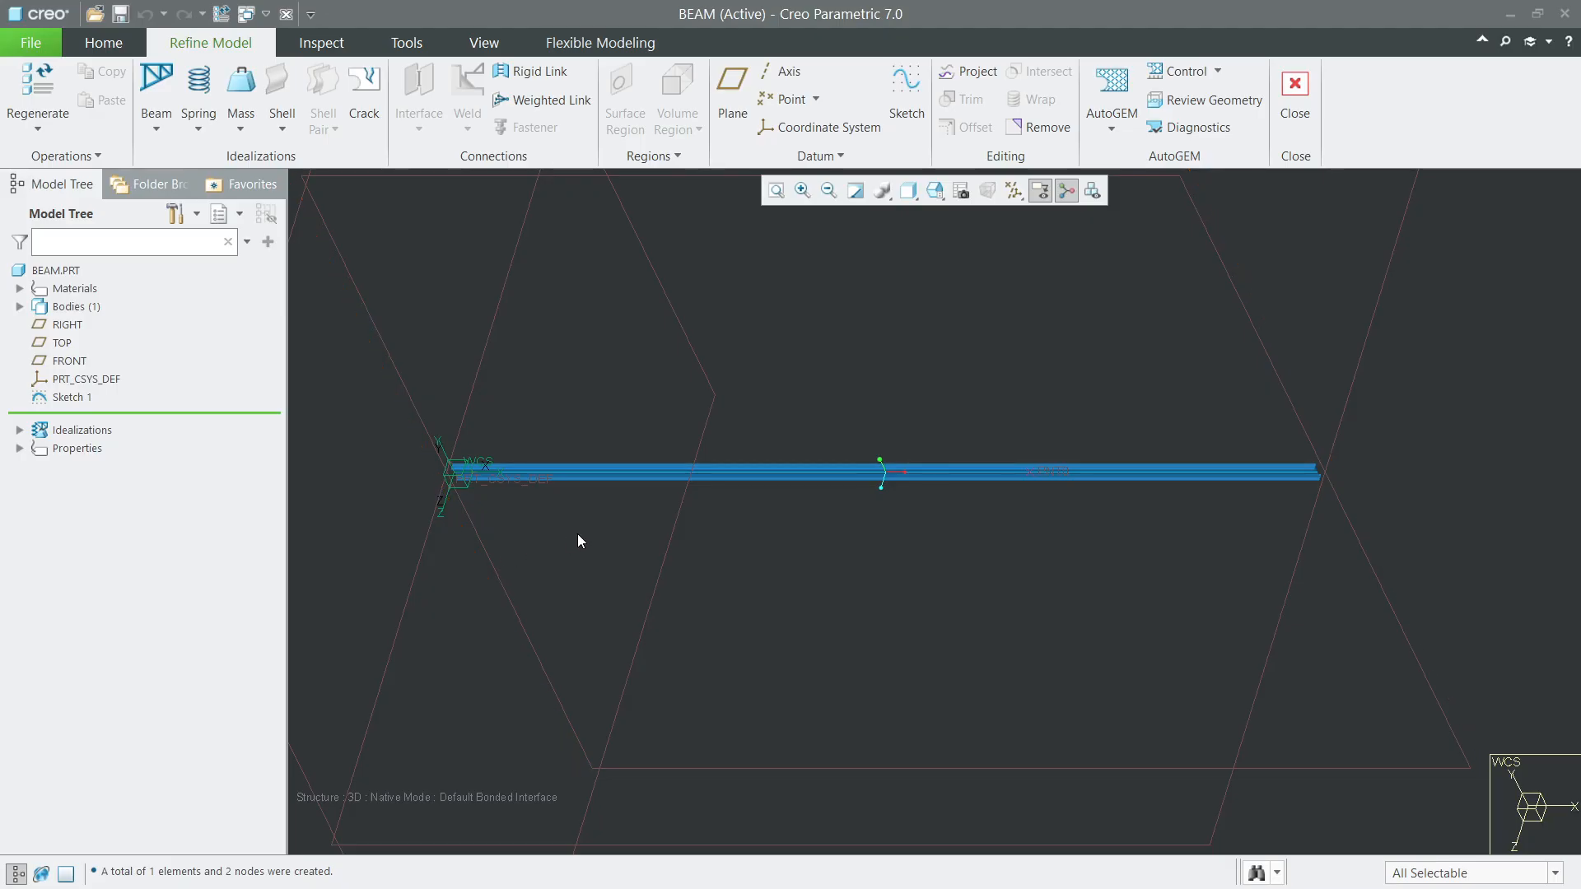
click(104, 43)
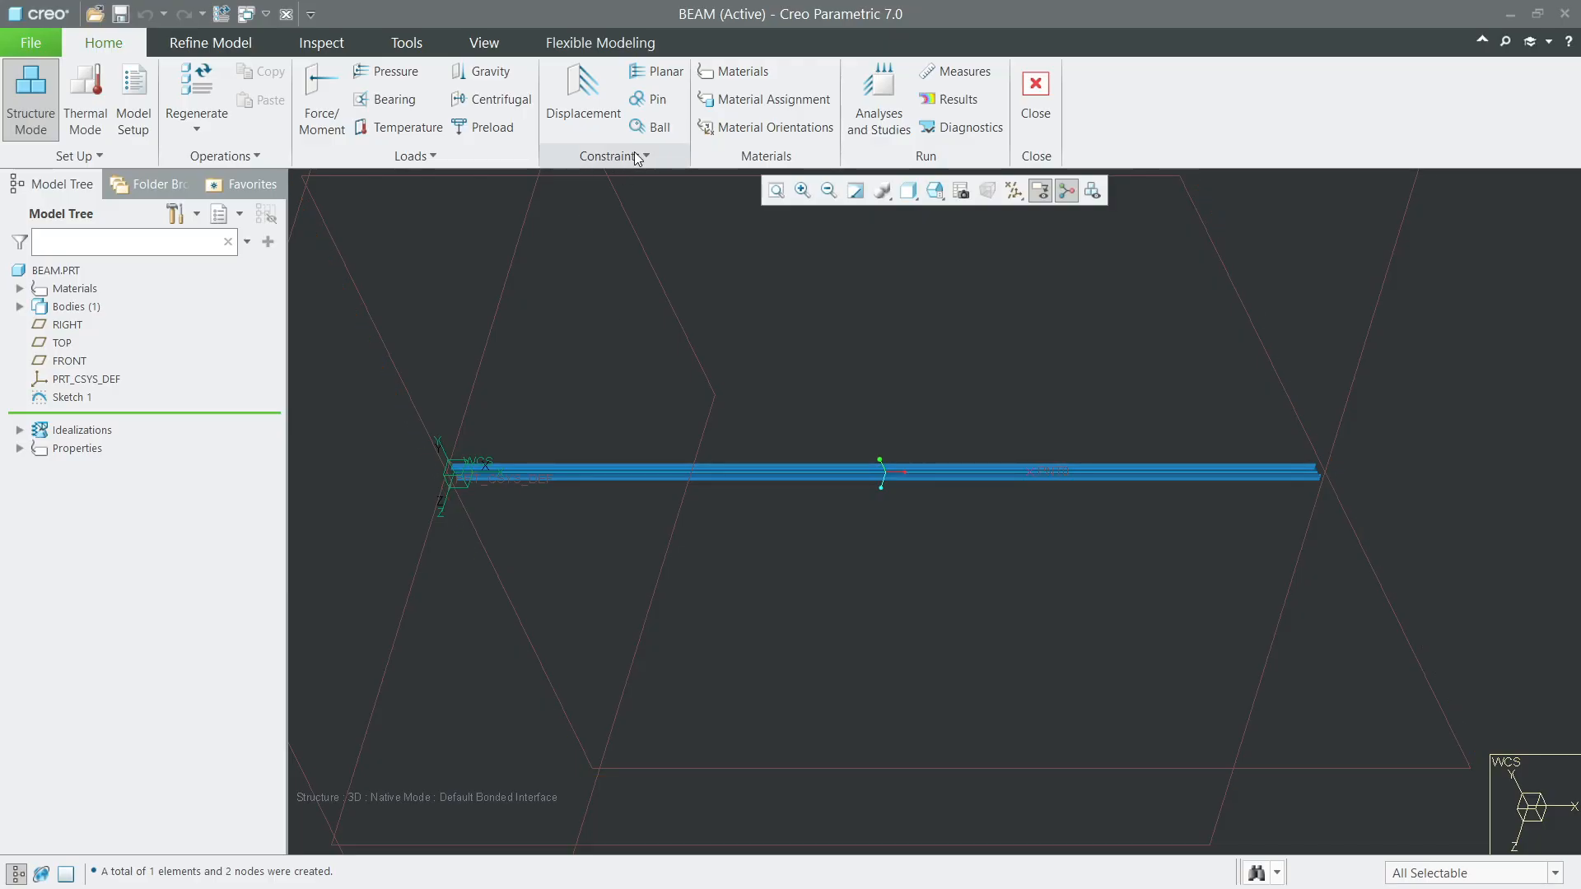
click(591, 132)
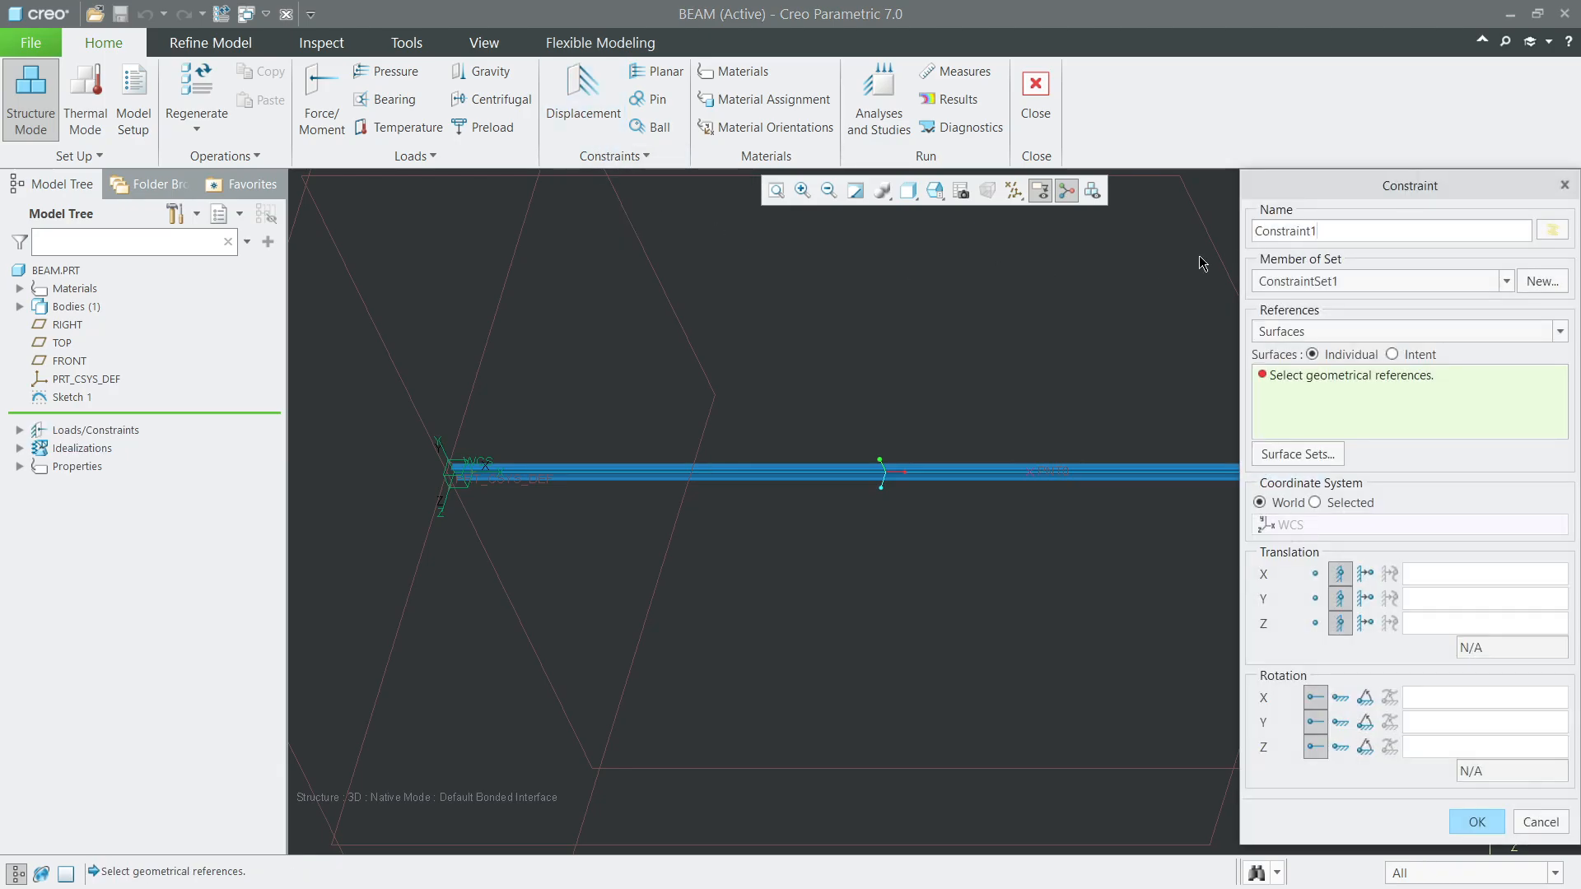
click(1332, 233)
shift+middle_drag(1182, 333, 1233, 331)
scroll(524, 480, up, 5)
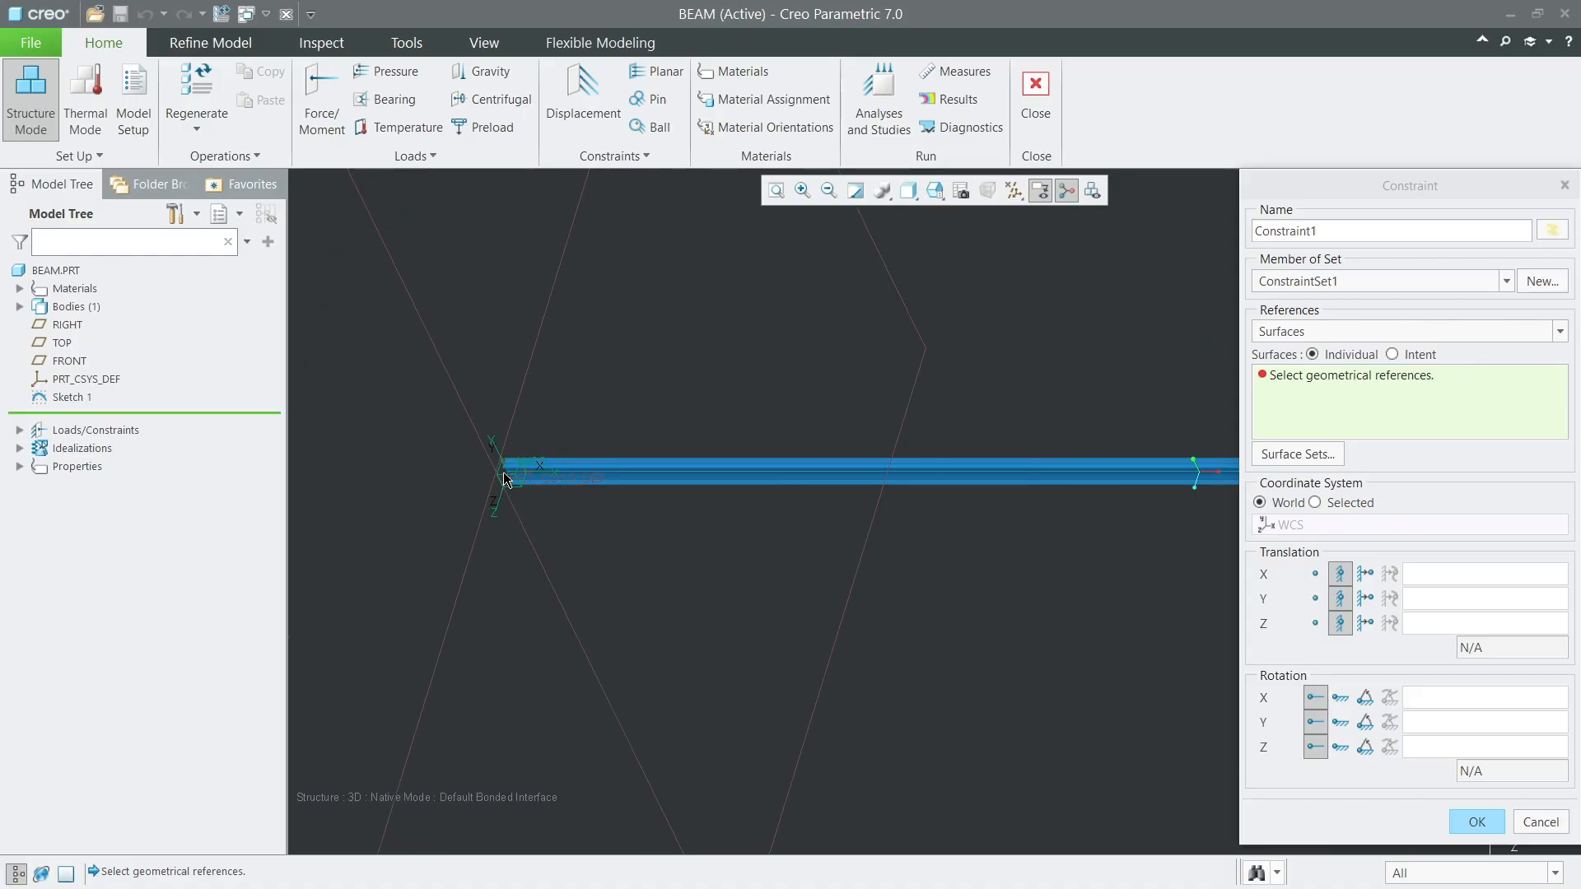
scroll(524, 510, up, 2)
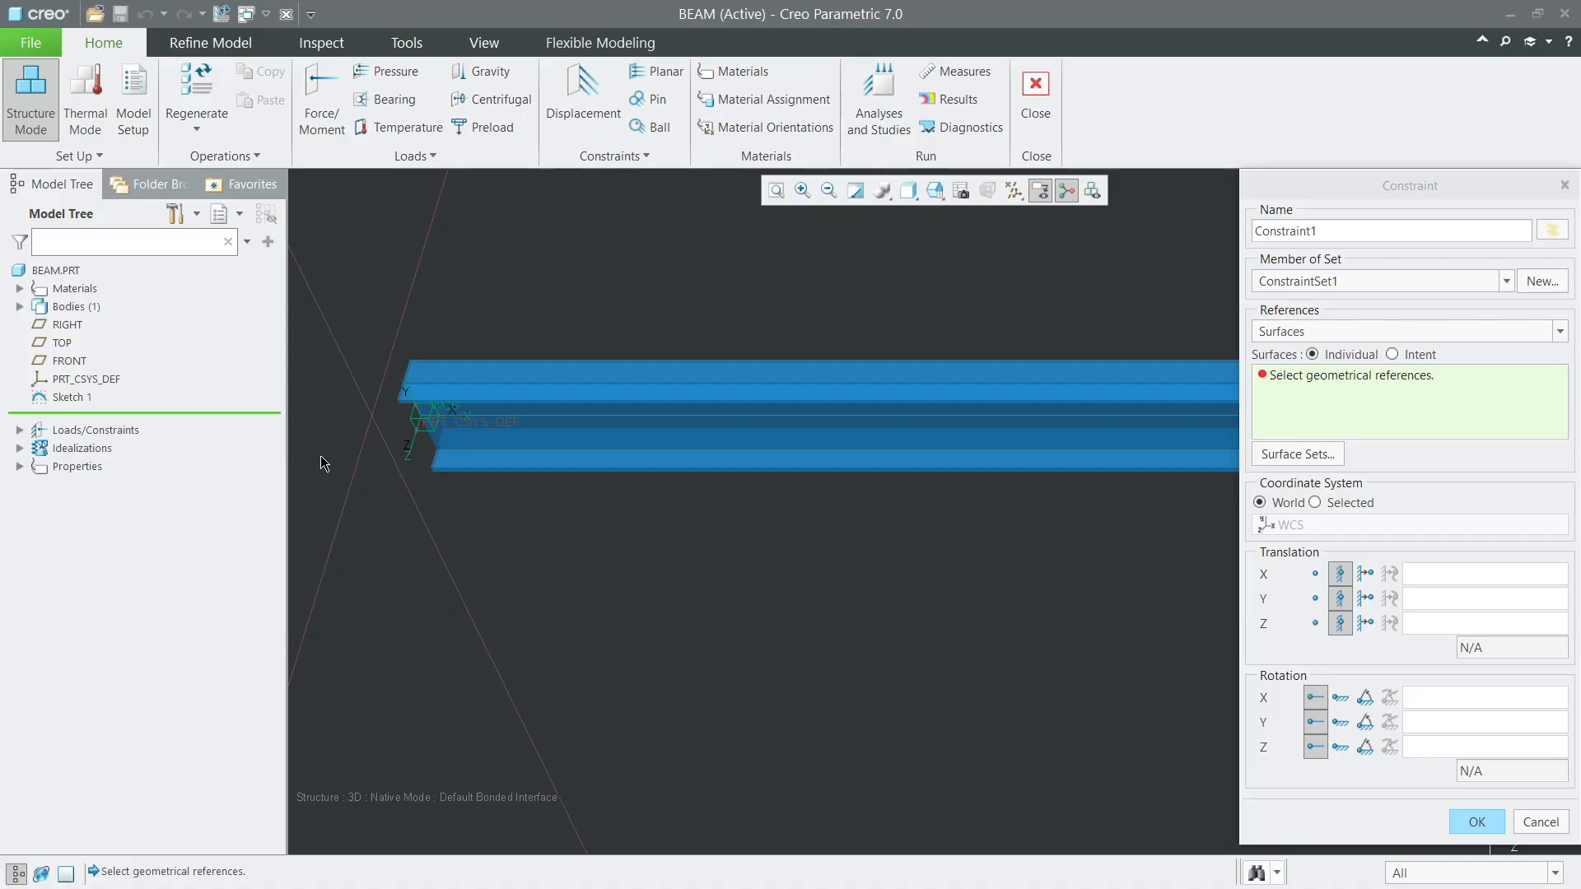
click(1347, 333)
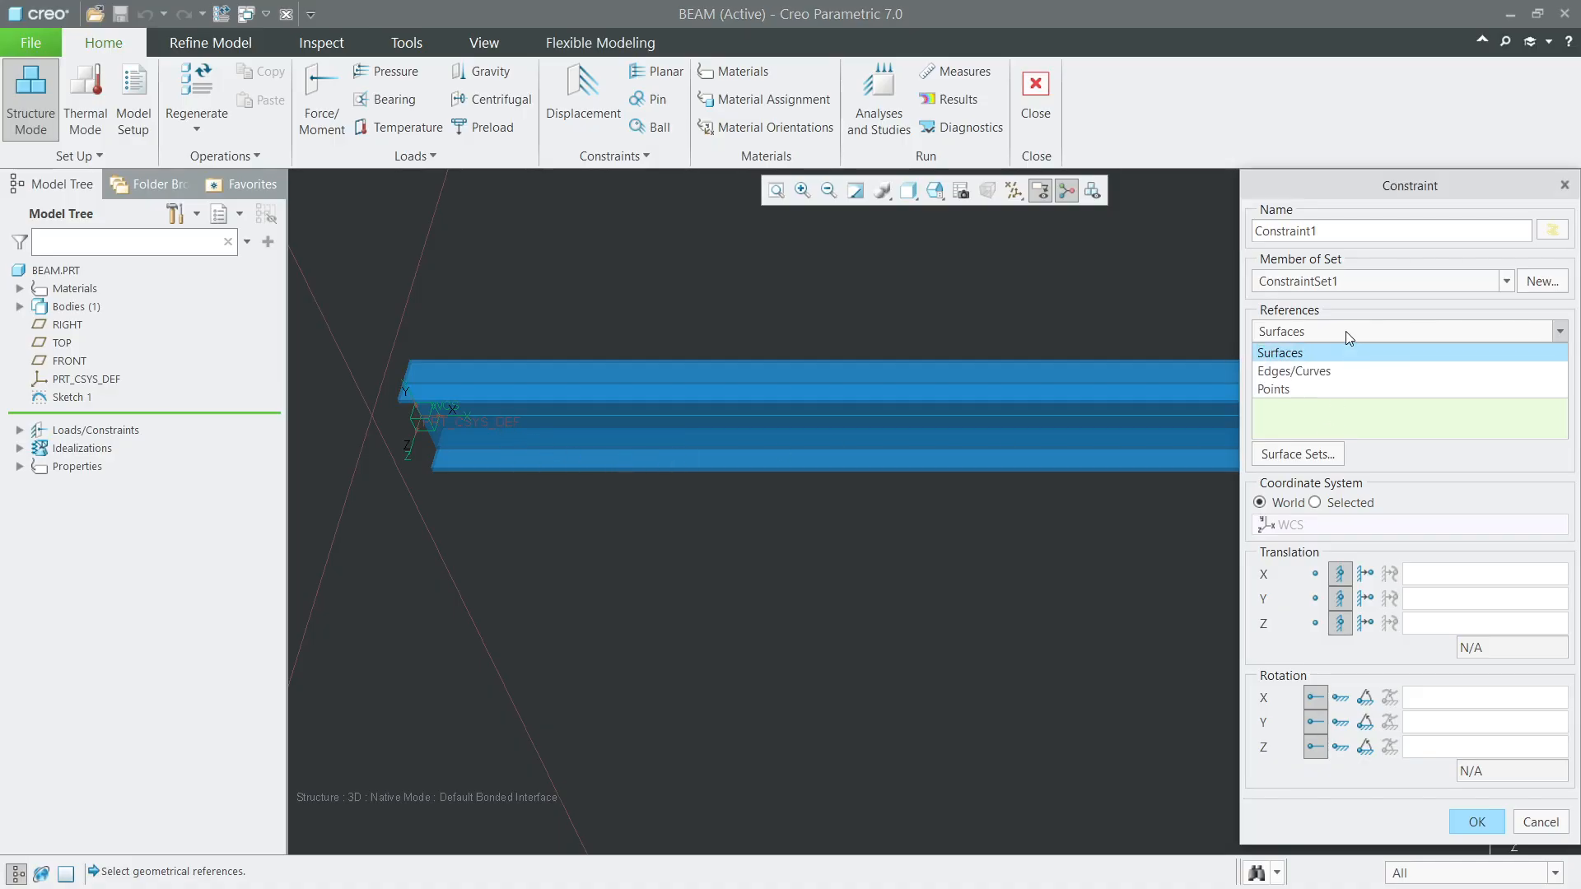
click(1337, 388)
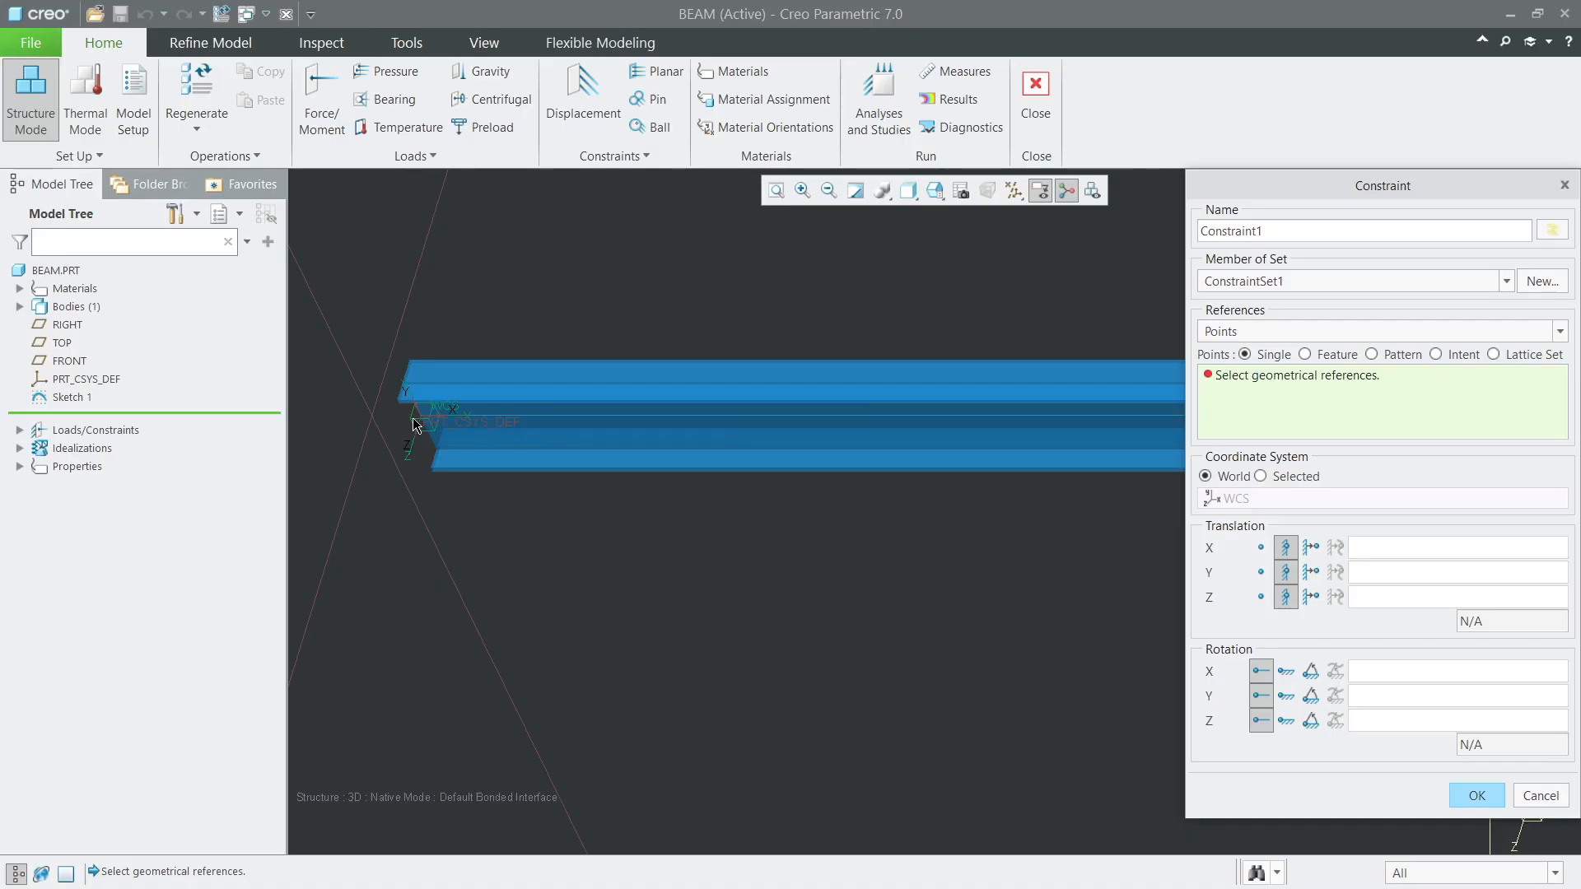
scroll(416, 421, up, 2)
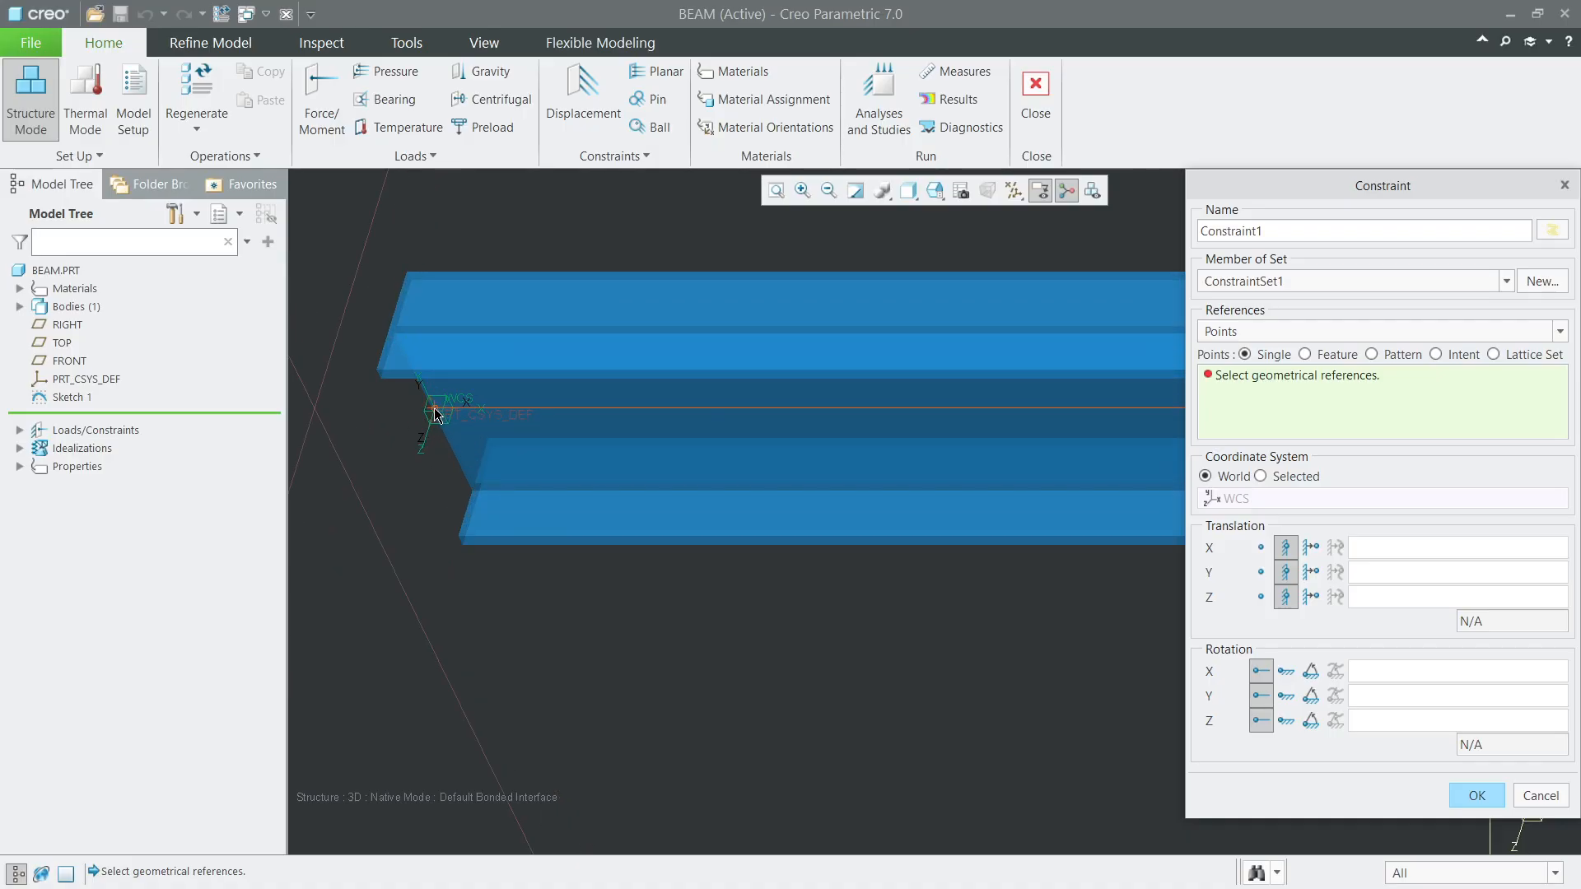
click(435, 409)
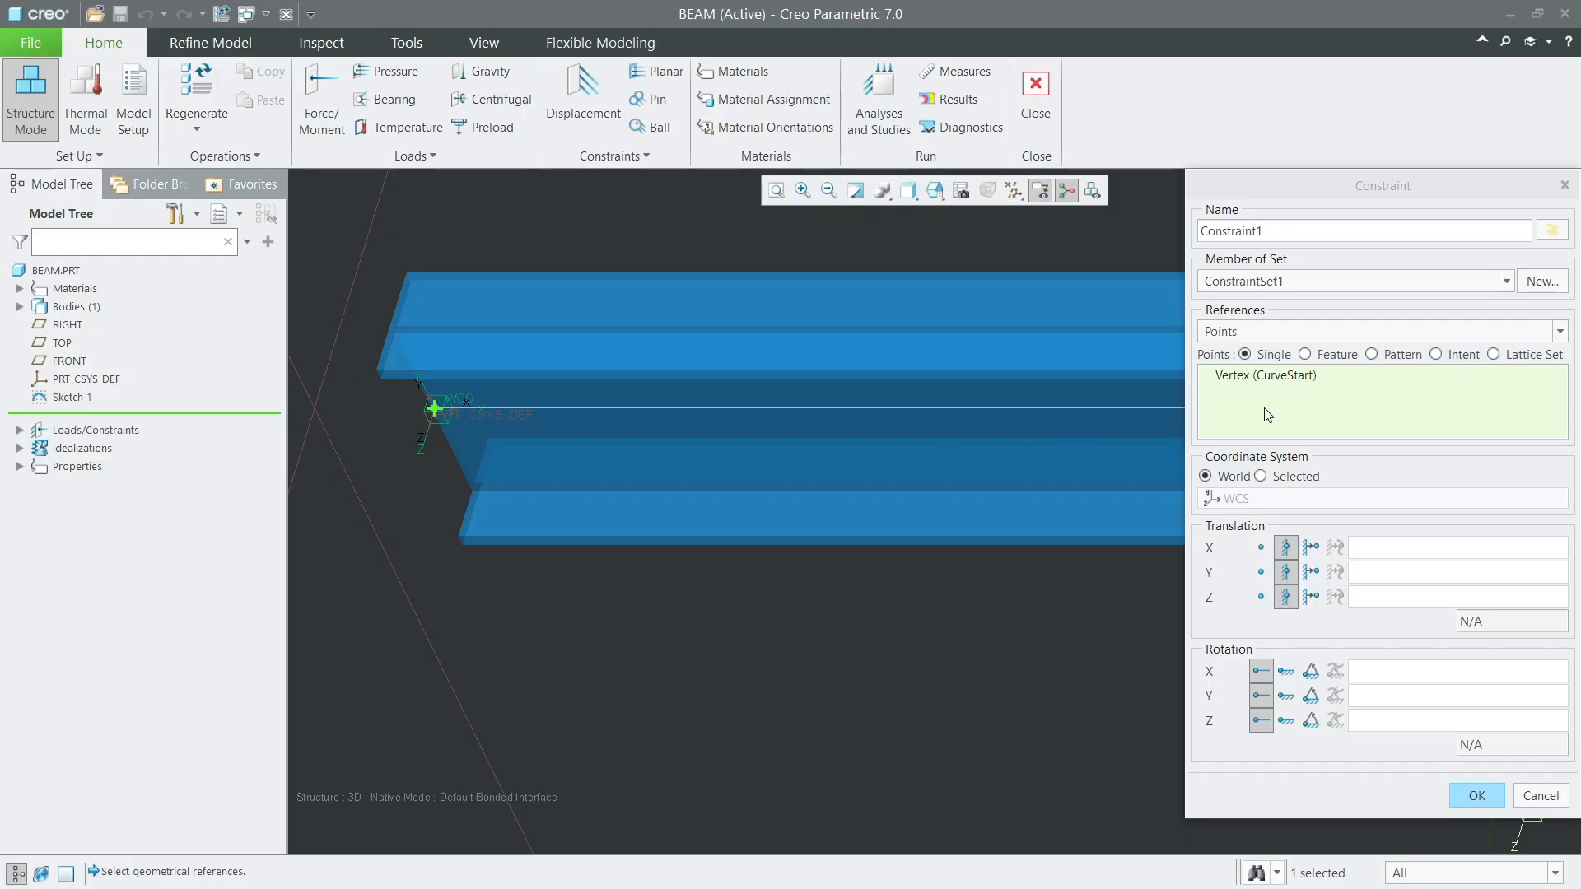
Step: Fix the start vertex's X, Y and Z translations and X and Y rotations, leave Z rotation free, and complete the constraint
scroll(993, 458, up, 3)
scroll(955, 432, down, 3)
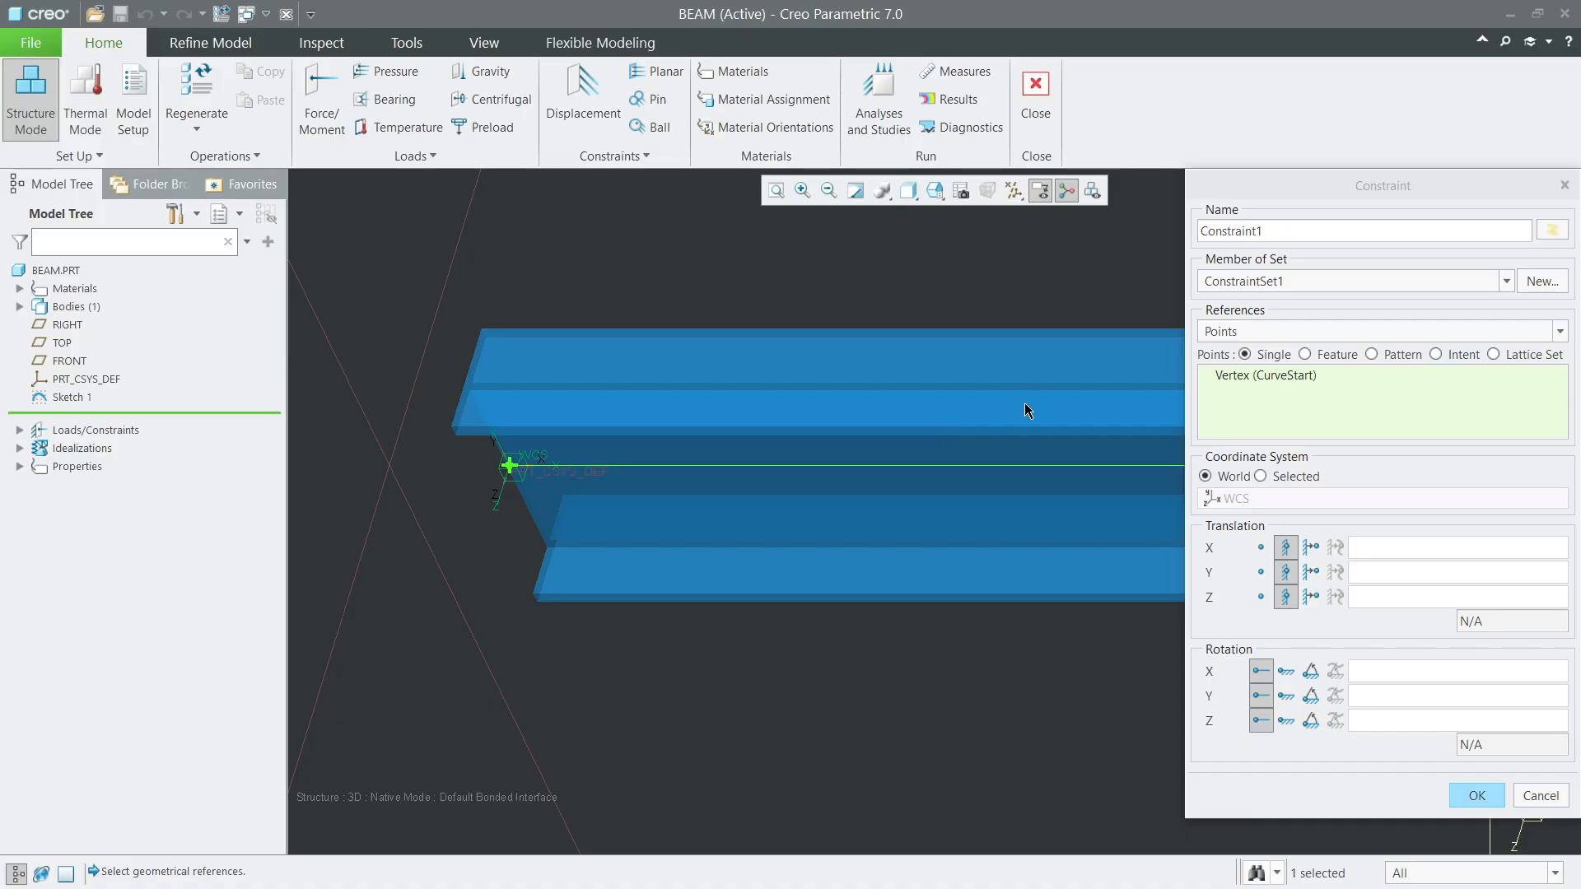
shift+middle_drag(1025, 403, 991, 384)
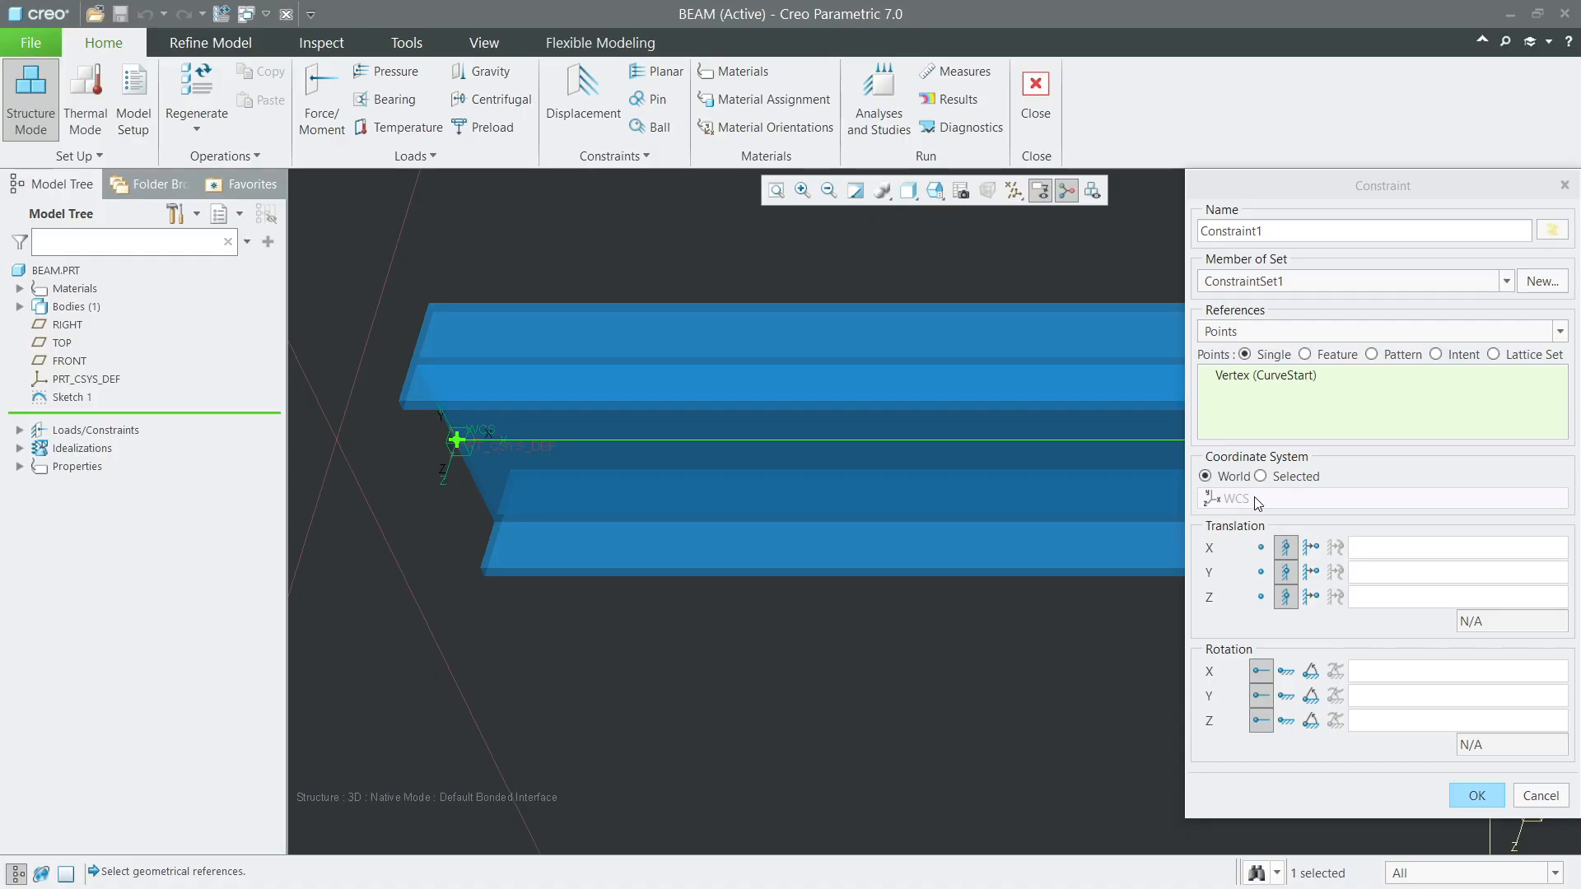
drag(1268, 191, 1158, 72)
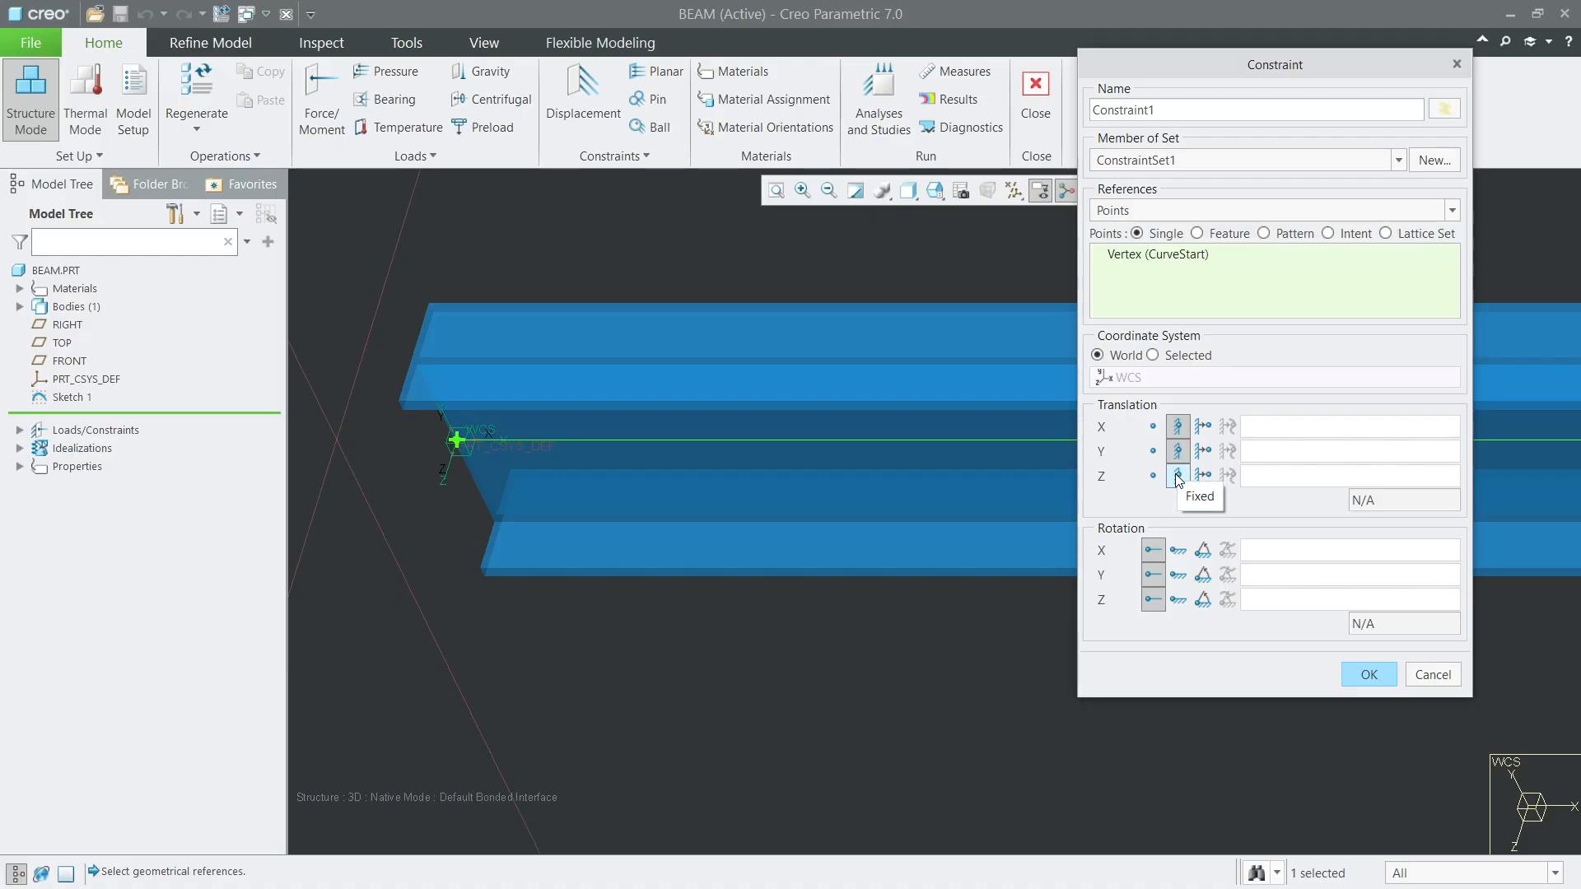
click(1153, 426)
click(1178, 426)
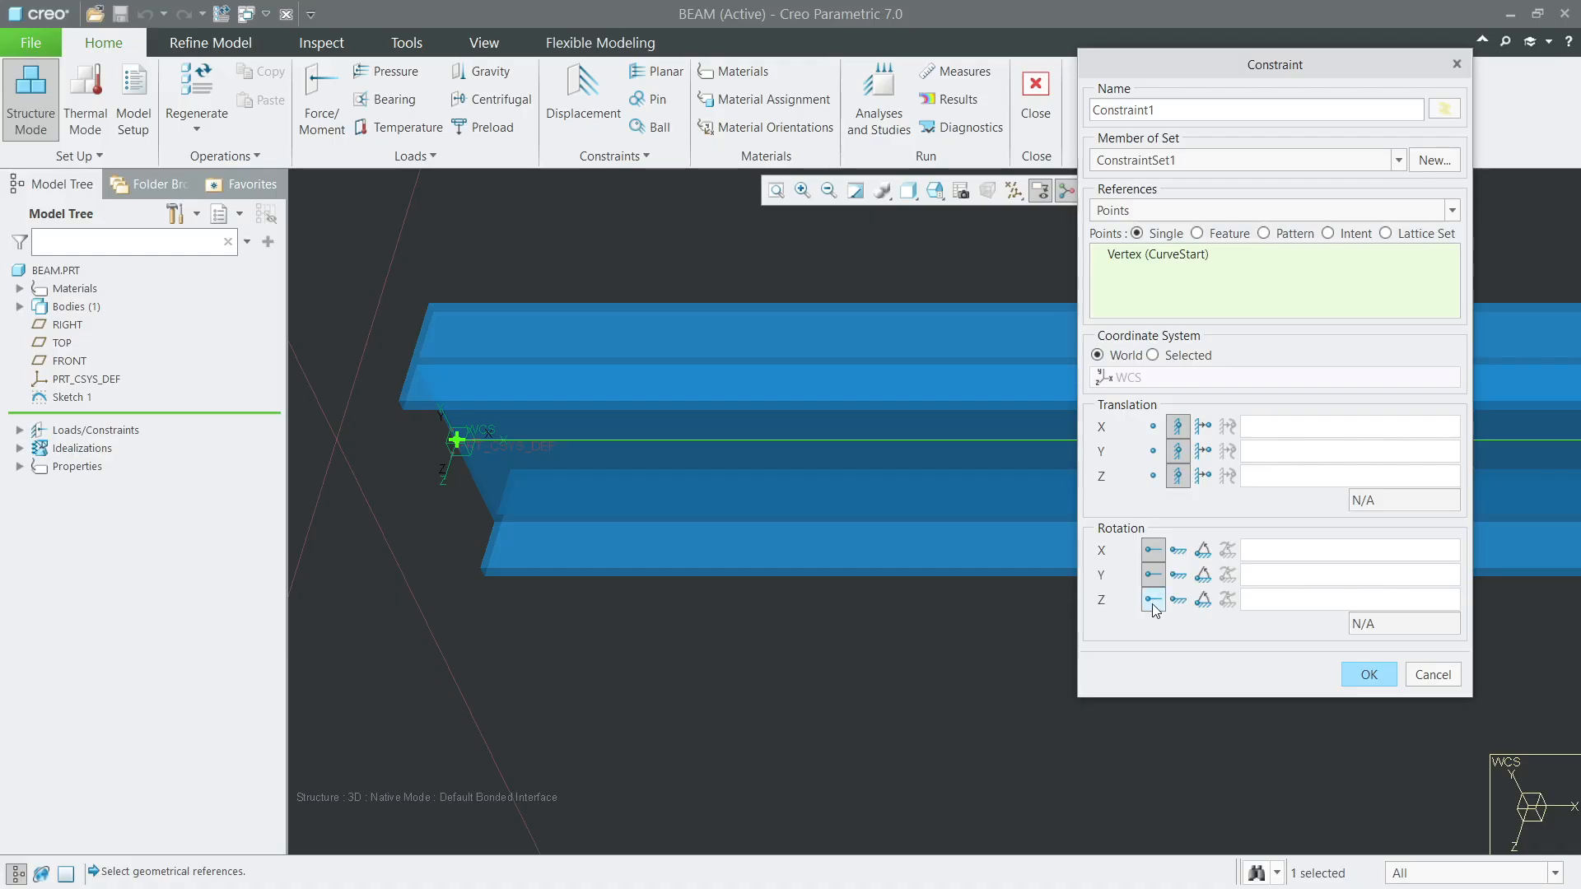
click(1177, 550)
click(1178, 574)
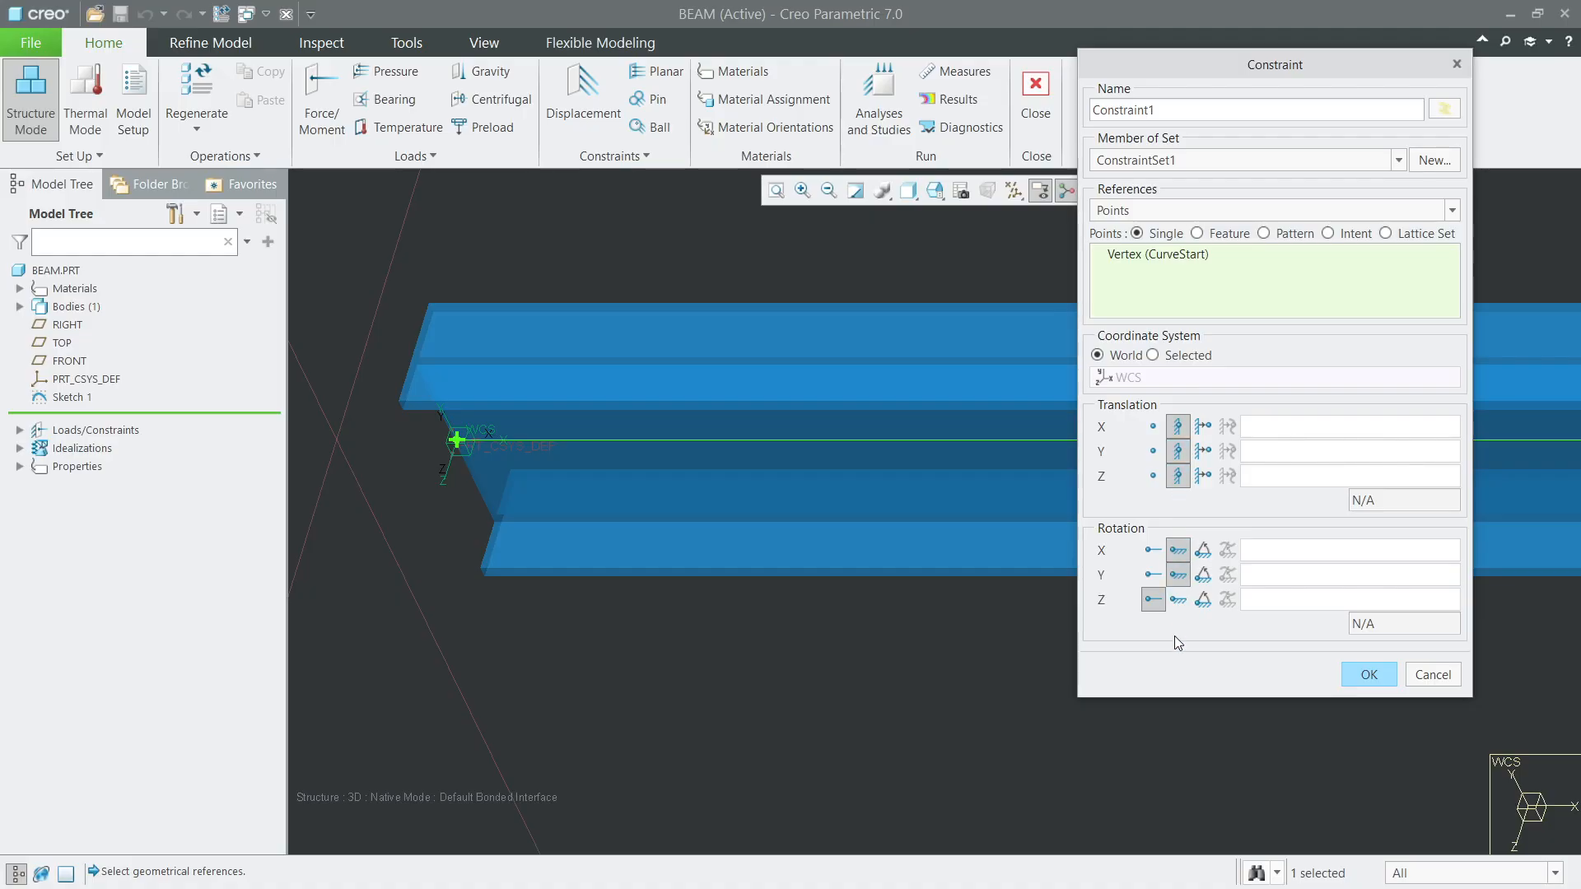
click(1365, 675)
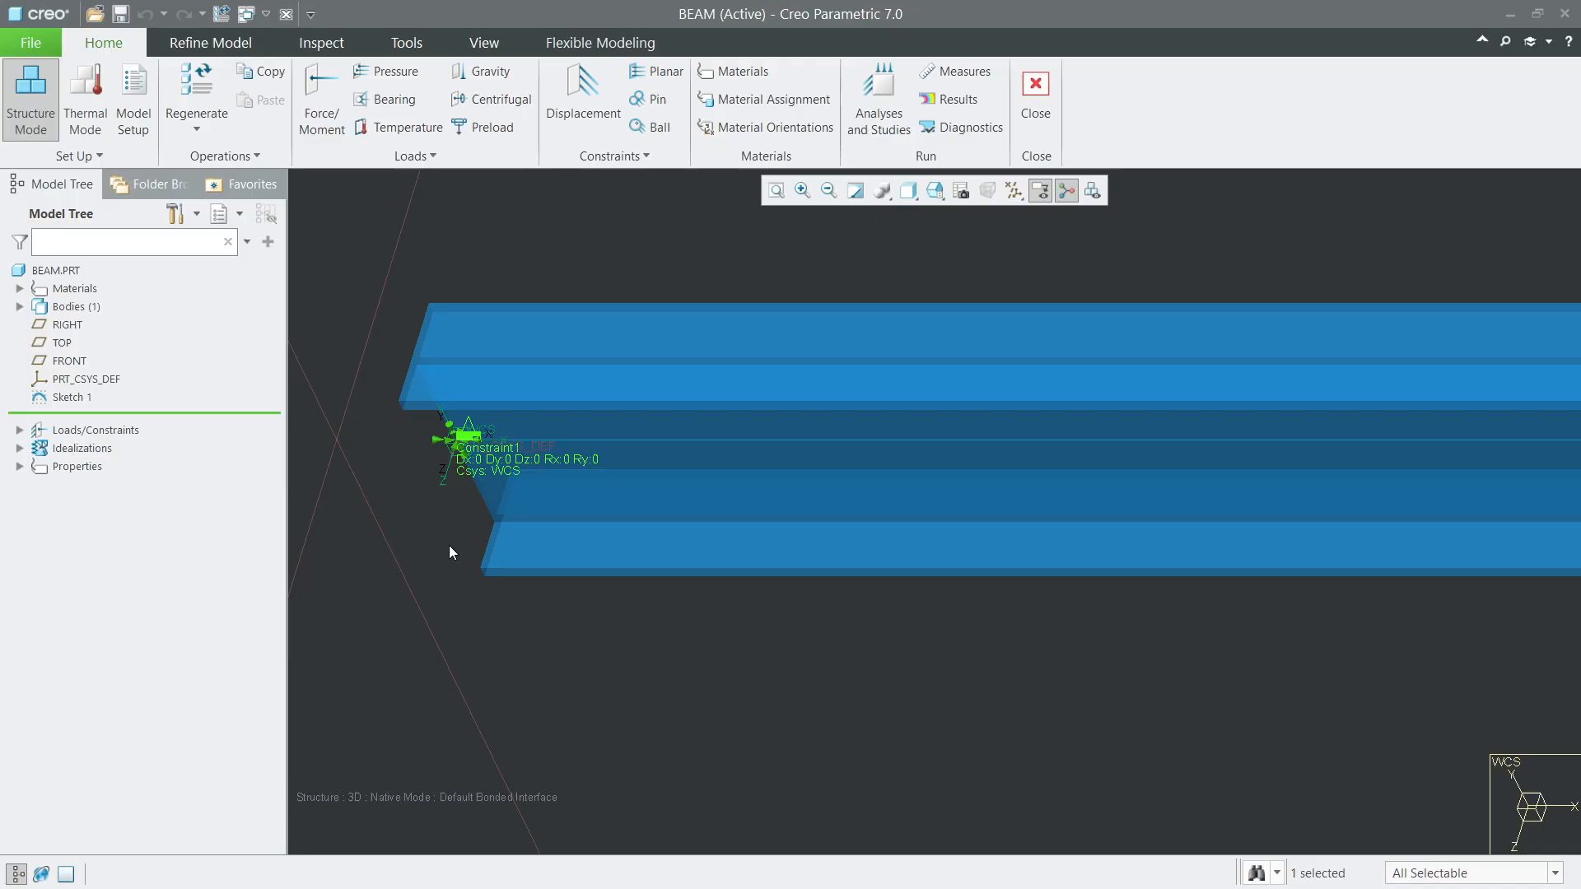
Step: Start a second displacement constraint with points as references and select the end vertex of the beam curve
scroll(451, 546, up, 5)
shift+middle_drag(1163, 623, 463, 607)
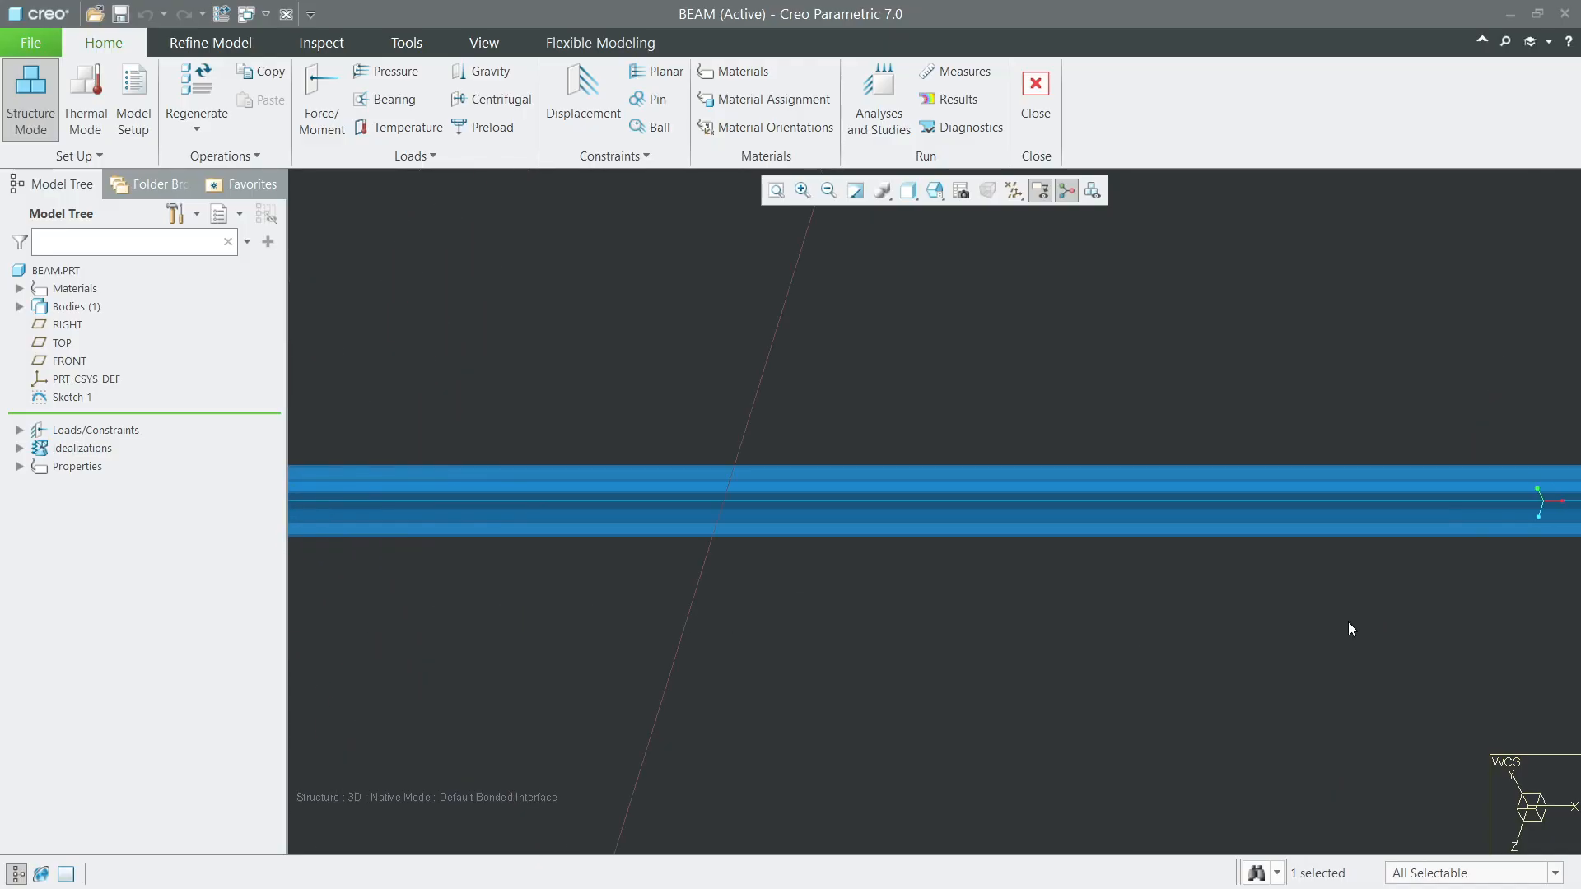
shift+middle_drag(1348, 621, 465, 623)
mouse_move(1364, 650)
shift+middle_down()
mouse_move(469, 635)
mouse_move(1227, 653)
mouse_move(480, 614)
shift+middle_up()
scroll(862, 434, down, 2)
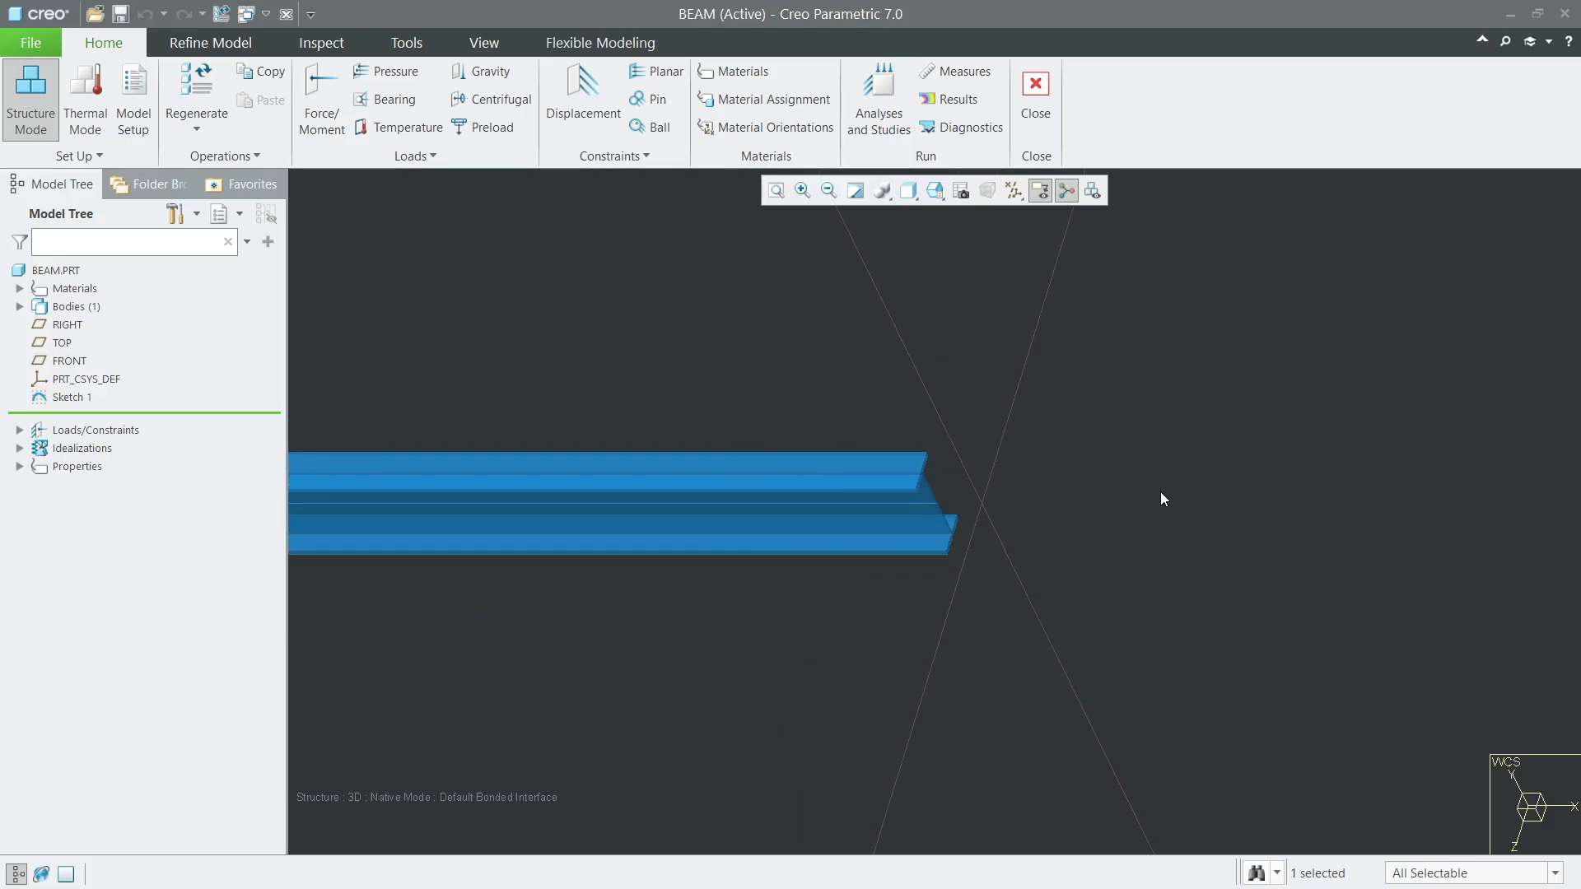
shift+middle_drag(1161, 492, 1024, 487)
click(581, 111)
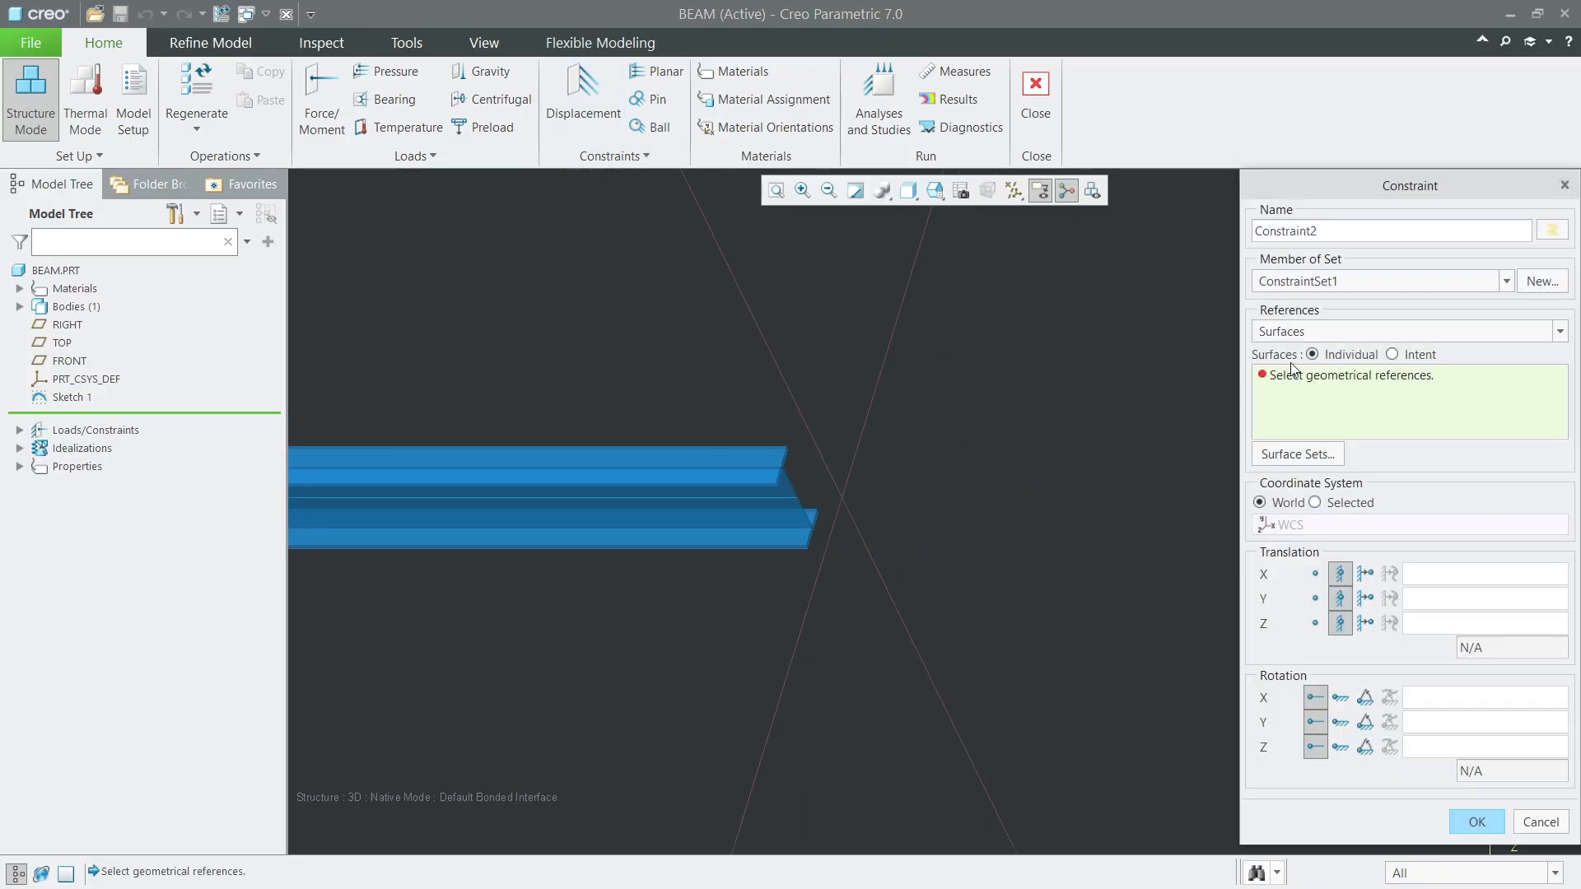
click(1318, 332)
click(1276, 390)
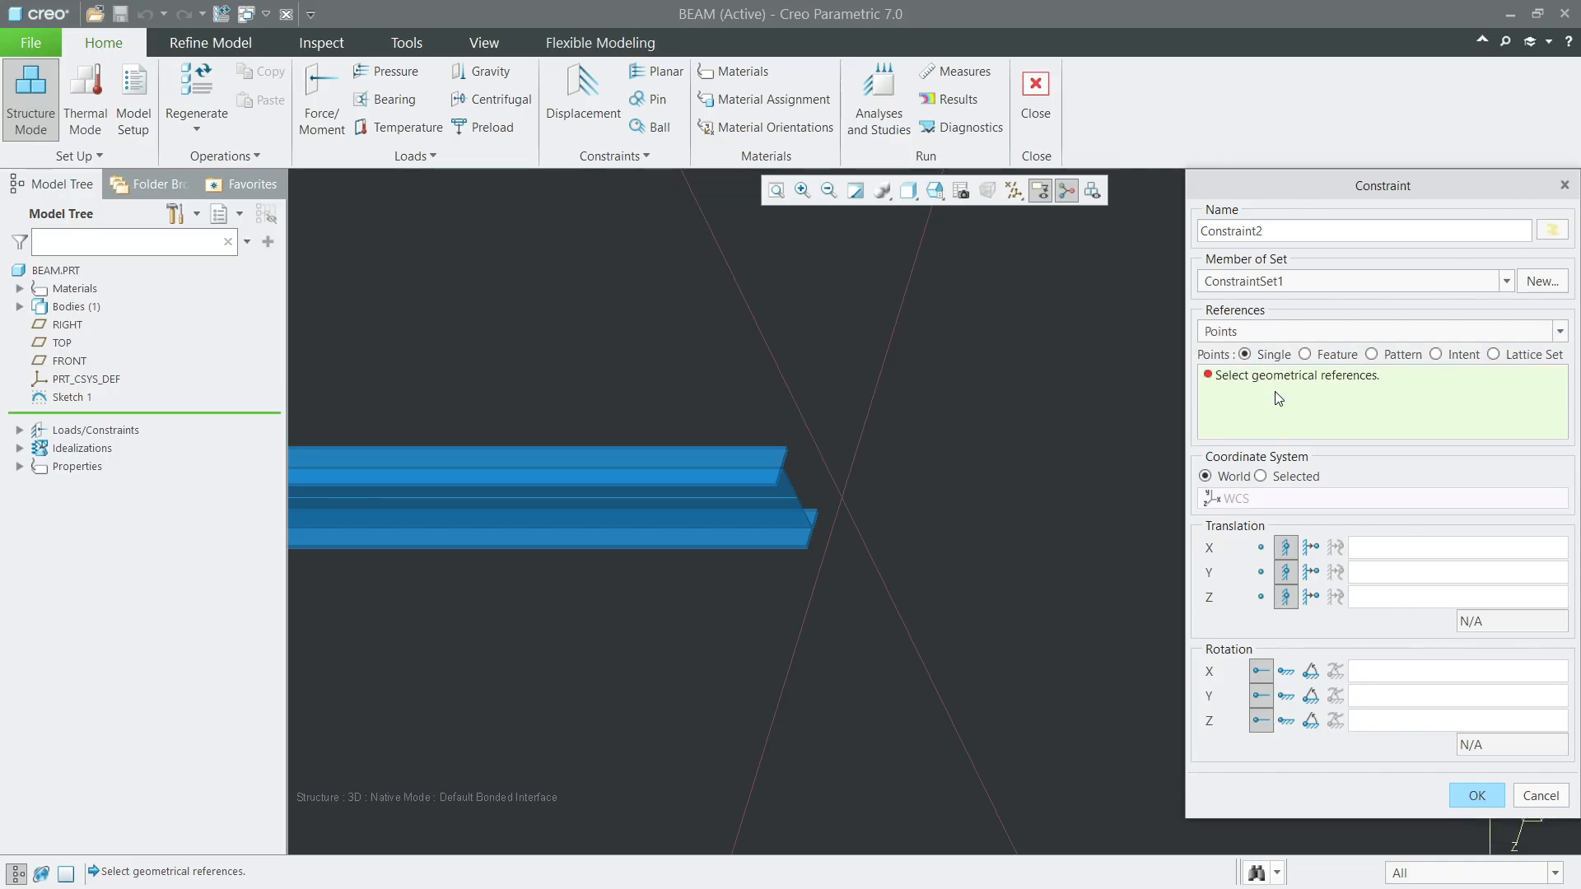
click(796, 498)
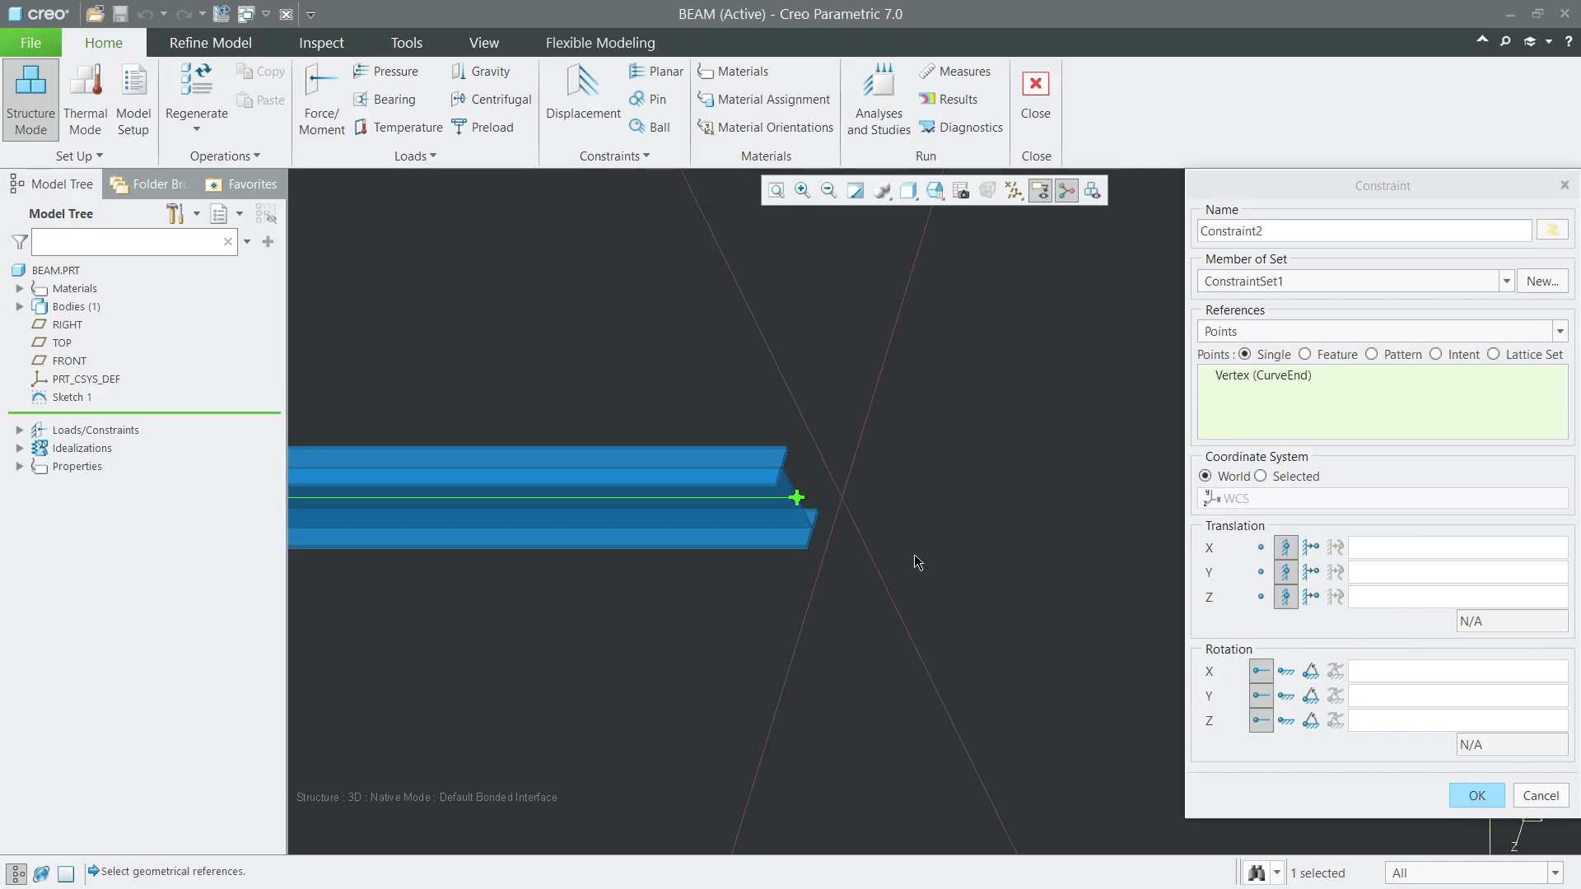
Step: Free the end vertex's X translation and Z rotation, fix Y and Z translations and X and Y rotations, and complete the constraint
drag(1377, 186, 1332, 121)
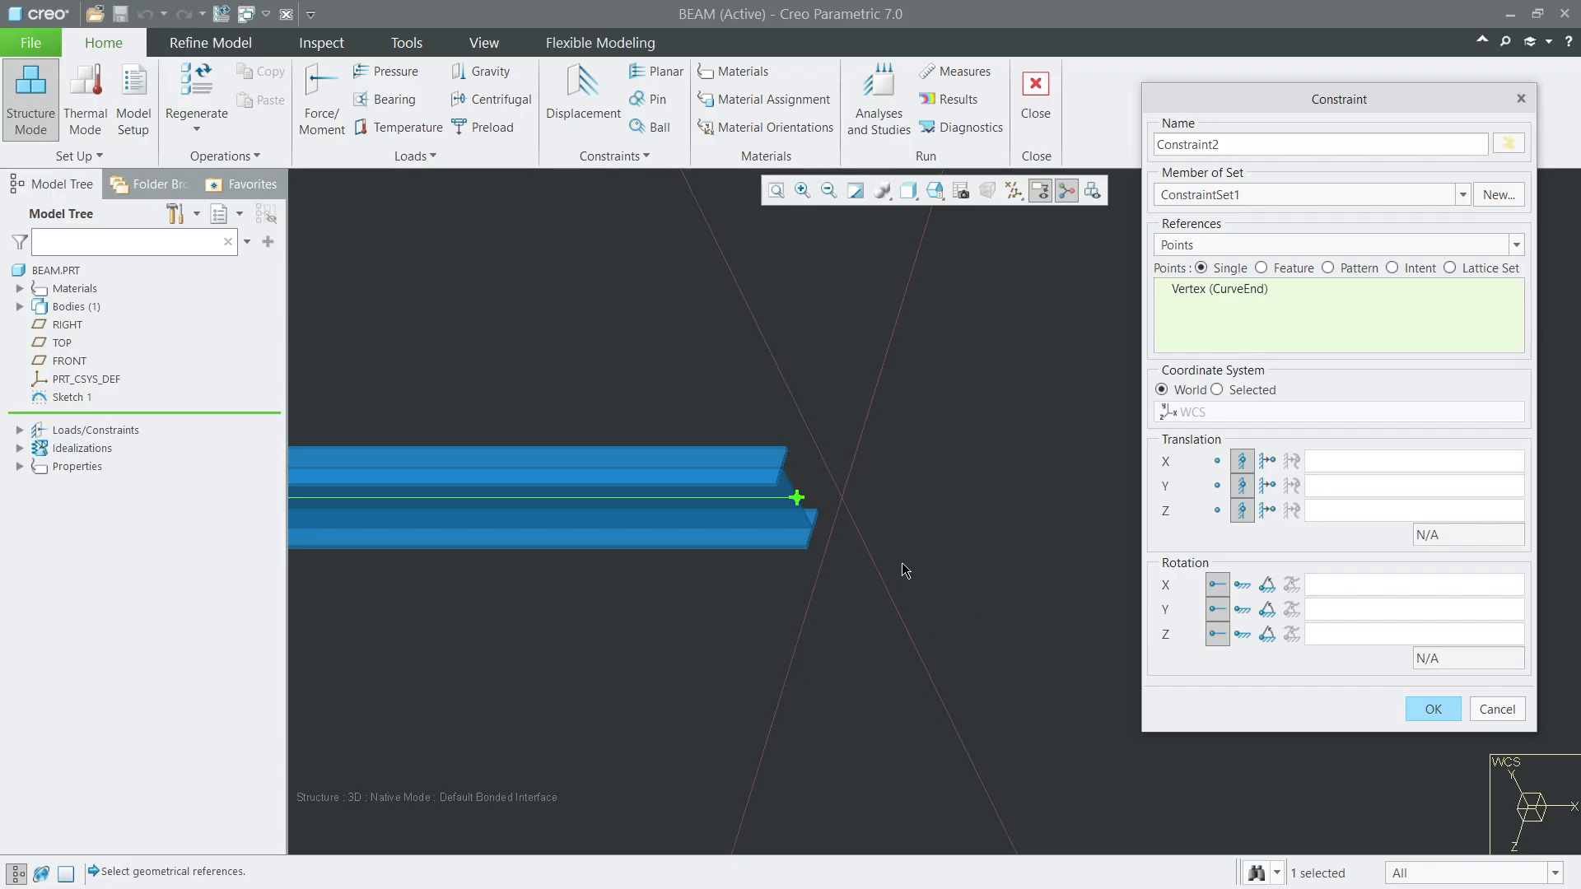
scroll(899, 550, down, 5)
scroll(808, 572, down, 2)
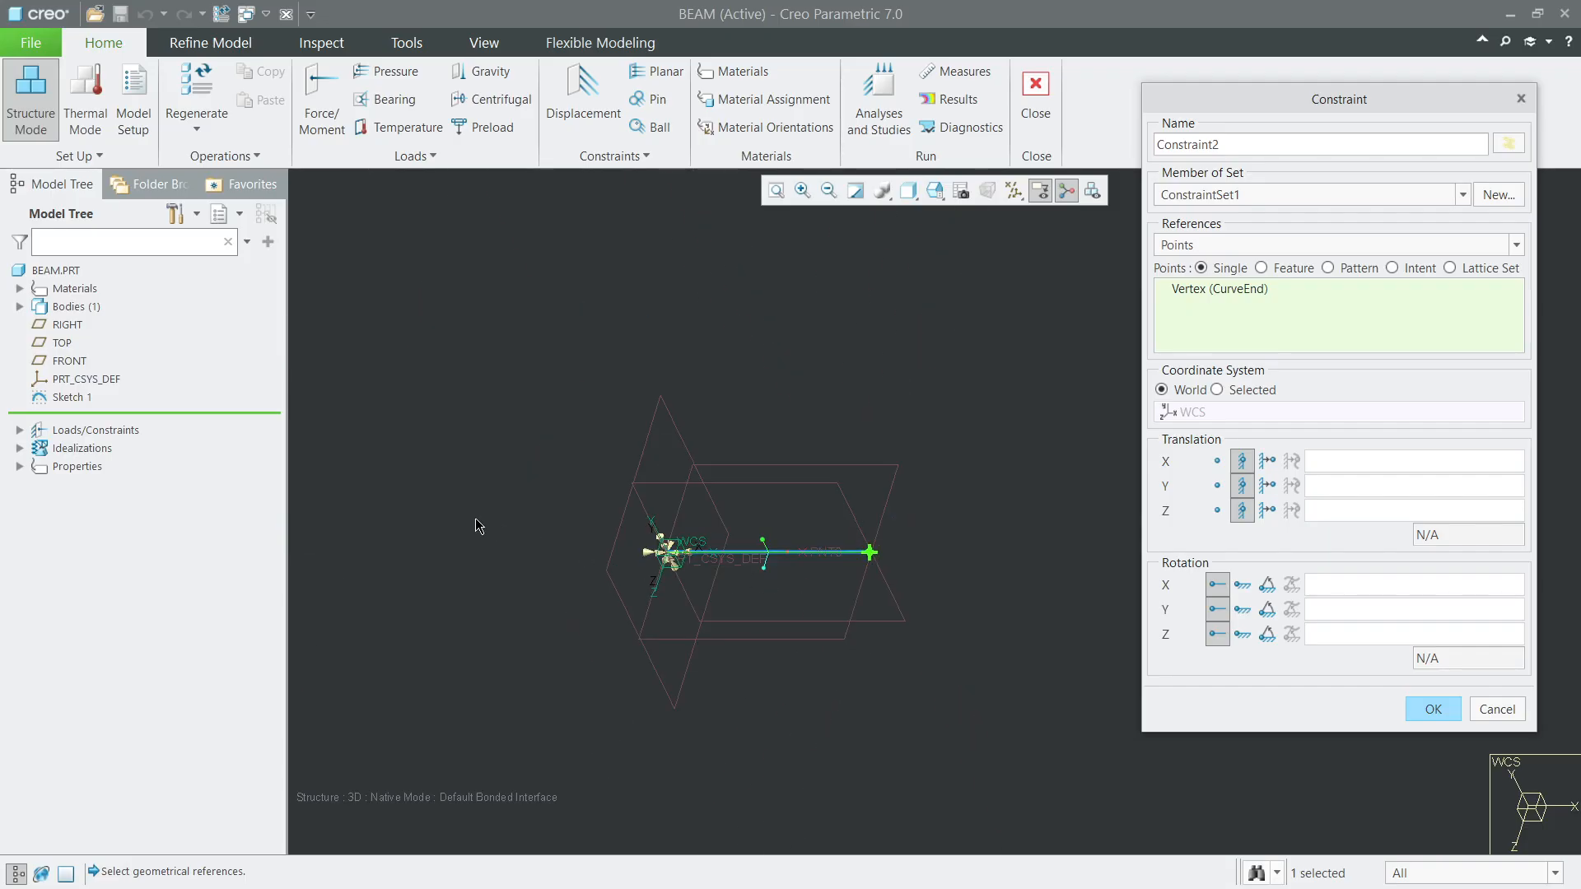
scroll(476, 517, up, 8)
scroll(904, 659, down, 10)
scroll(1021, 718, up, 6)
scroll(842, 528, up, 6)
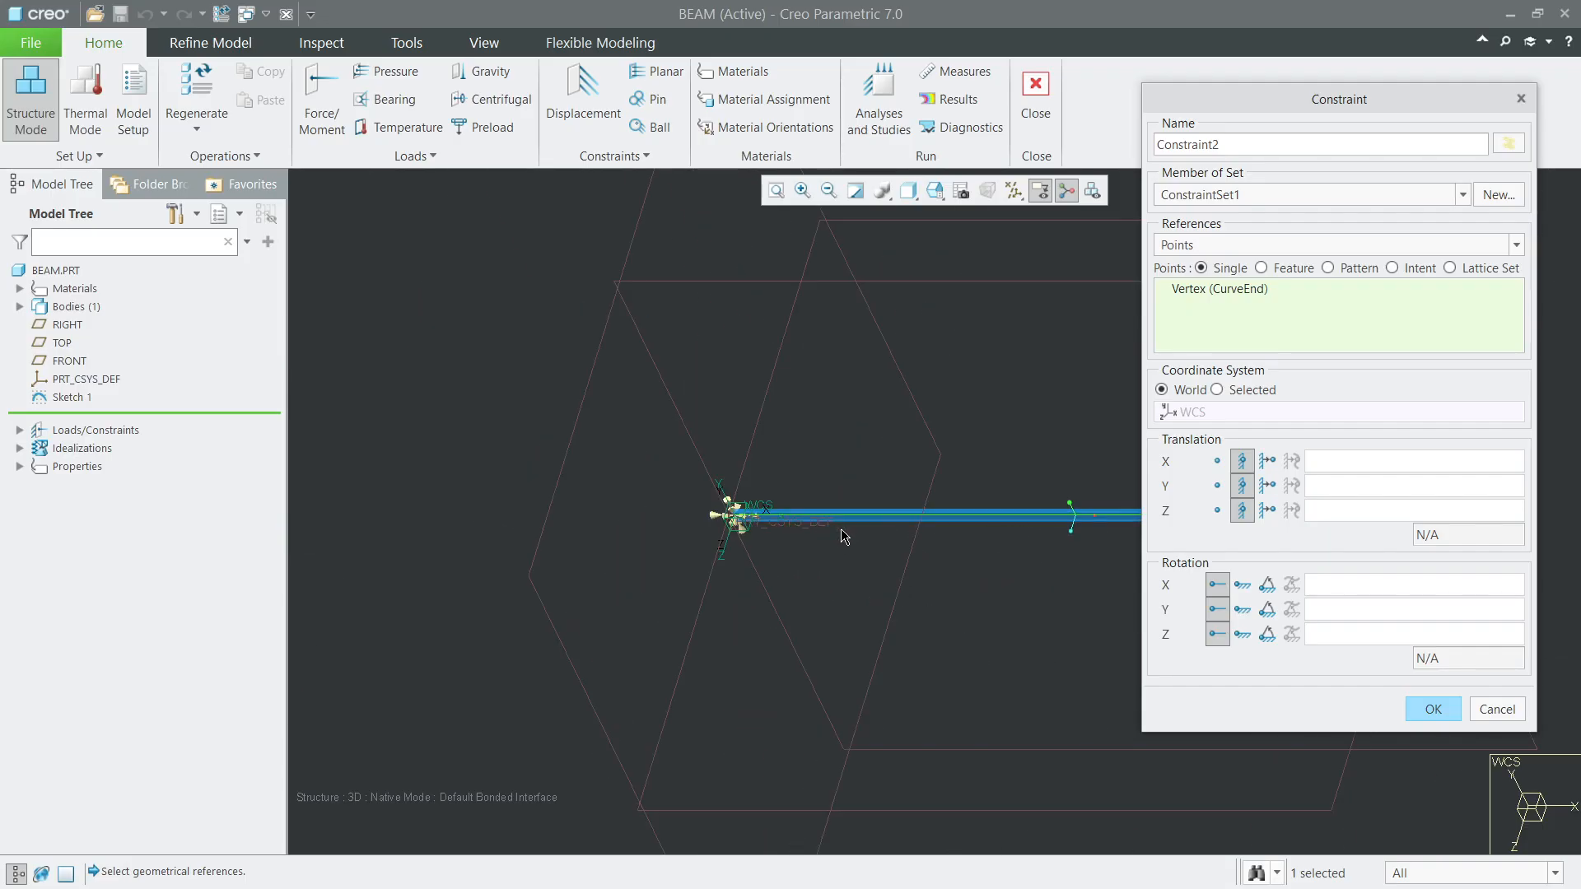
scroll(746, 478, down, 5)
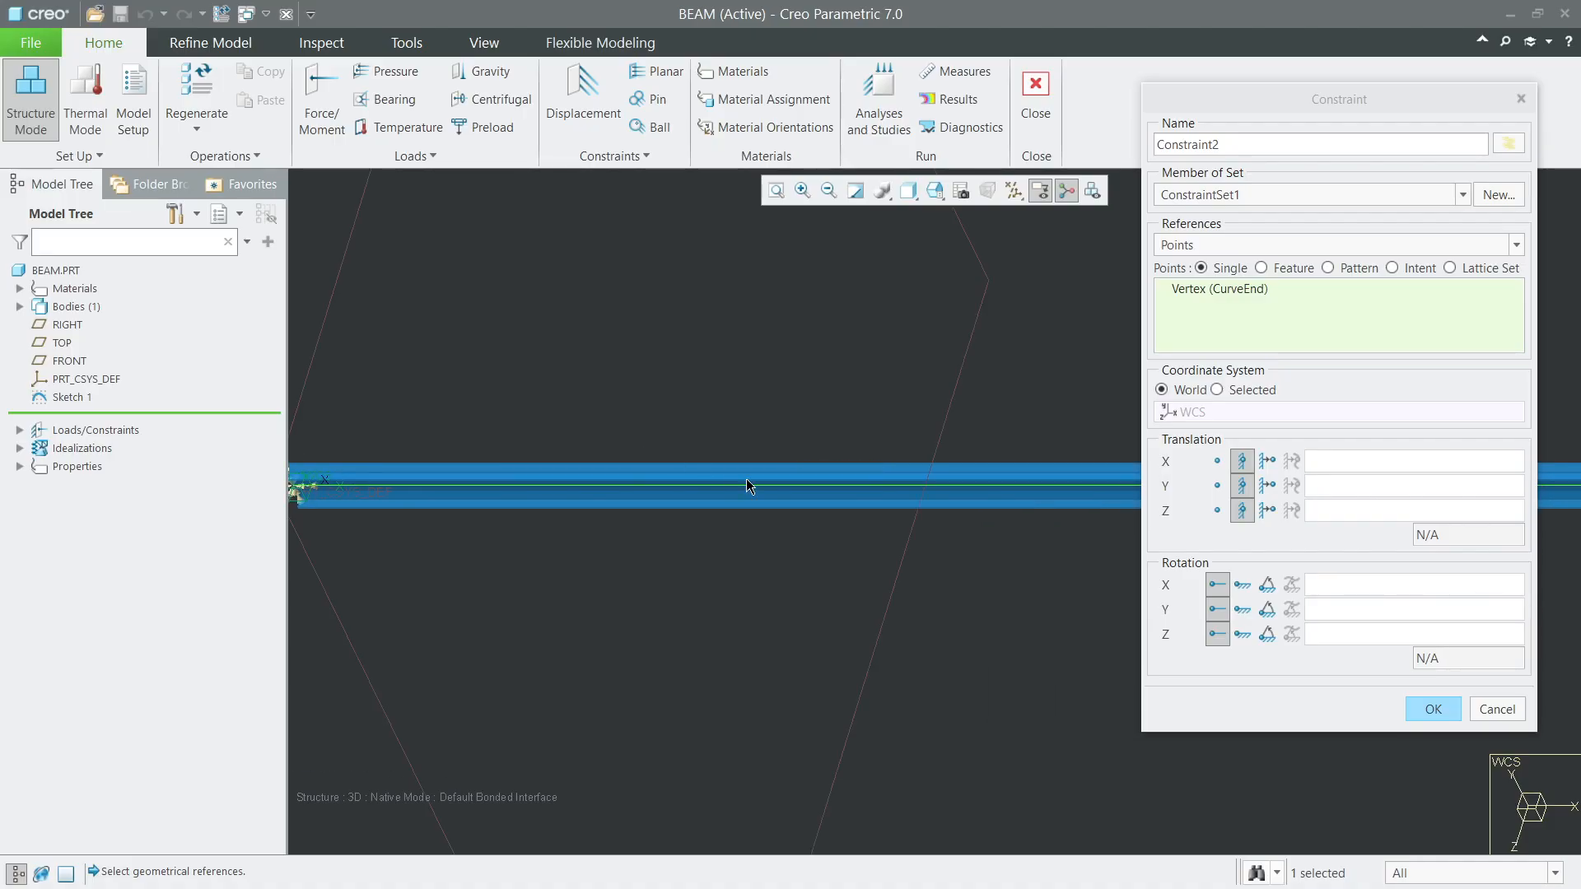
scroll(1036, 515, up, 2)
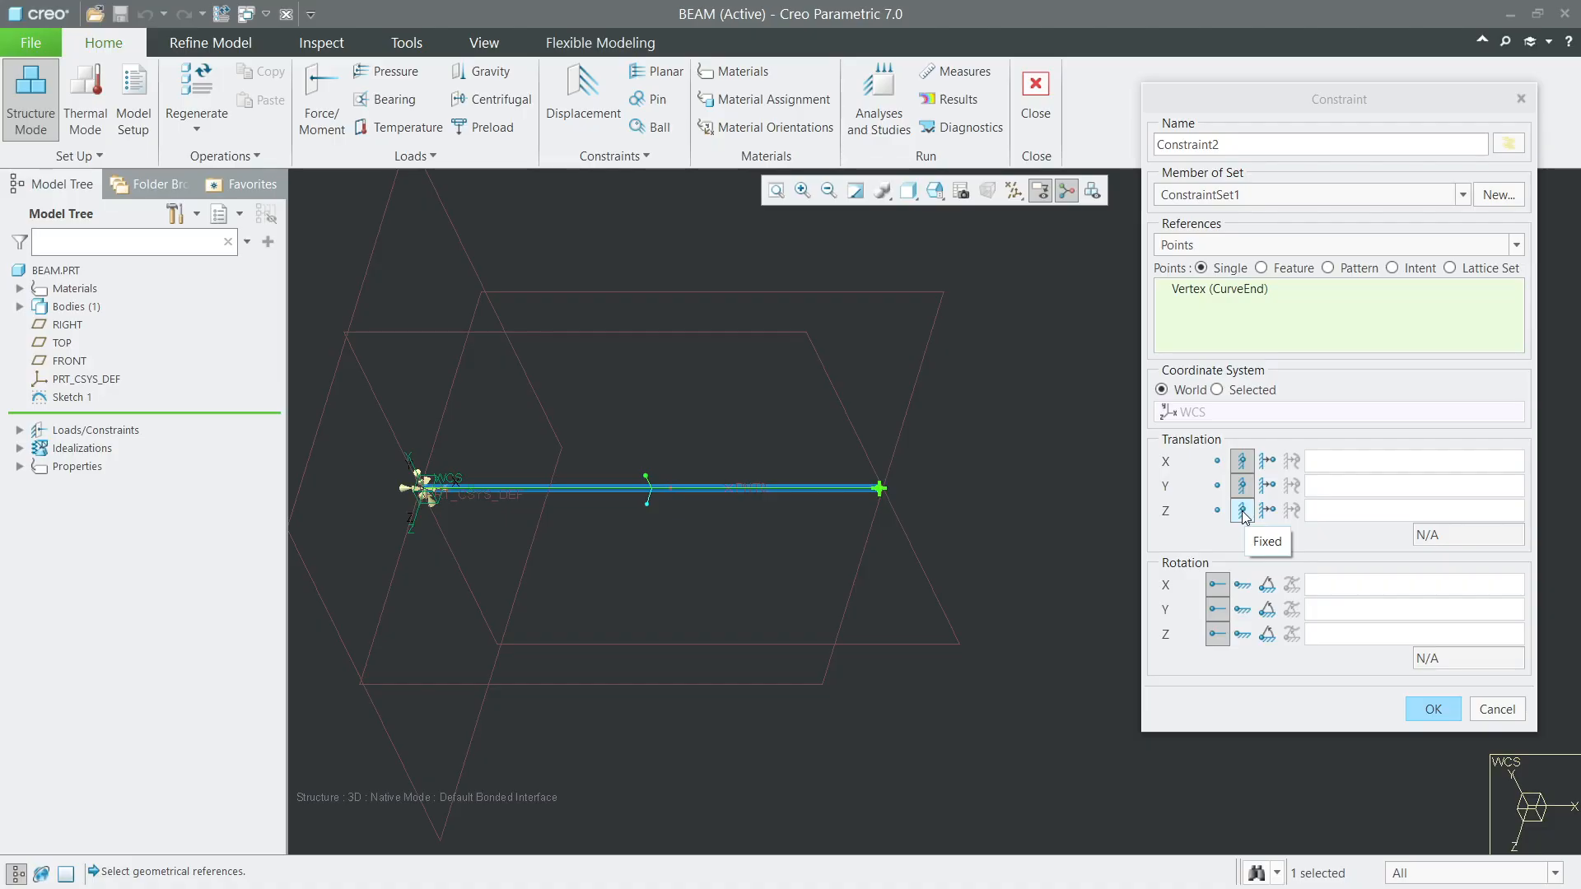
click(1217, 462)
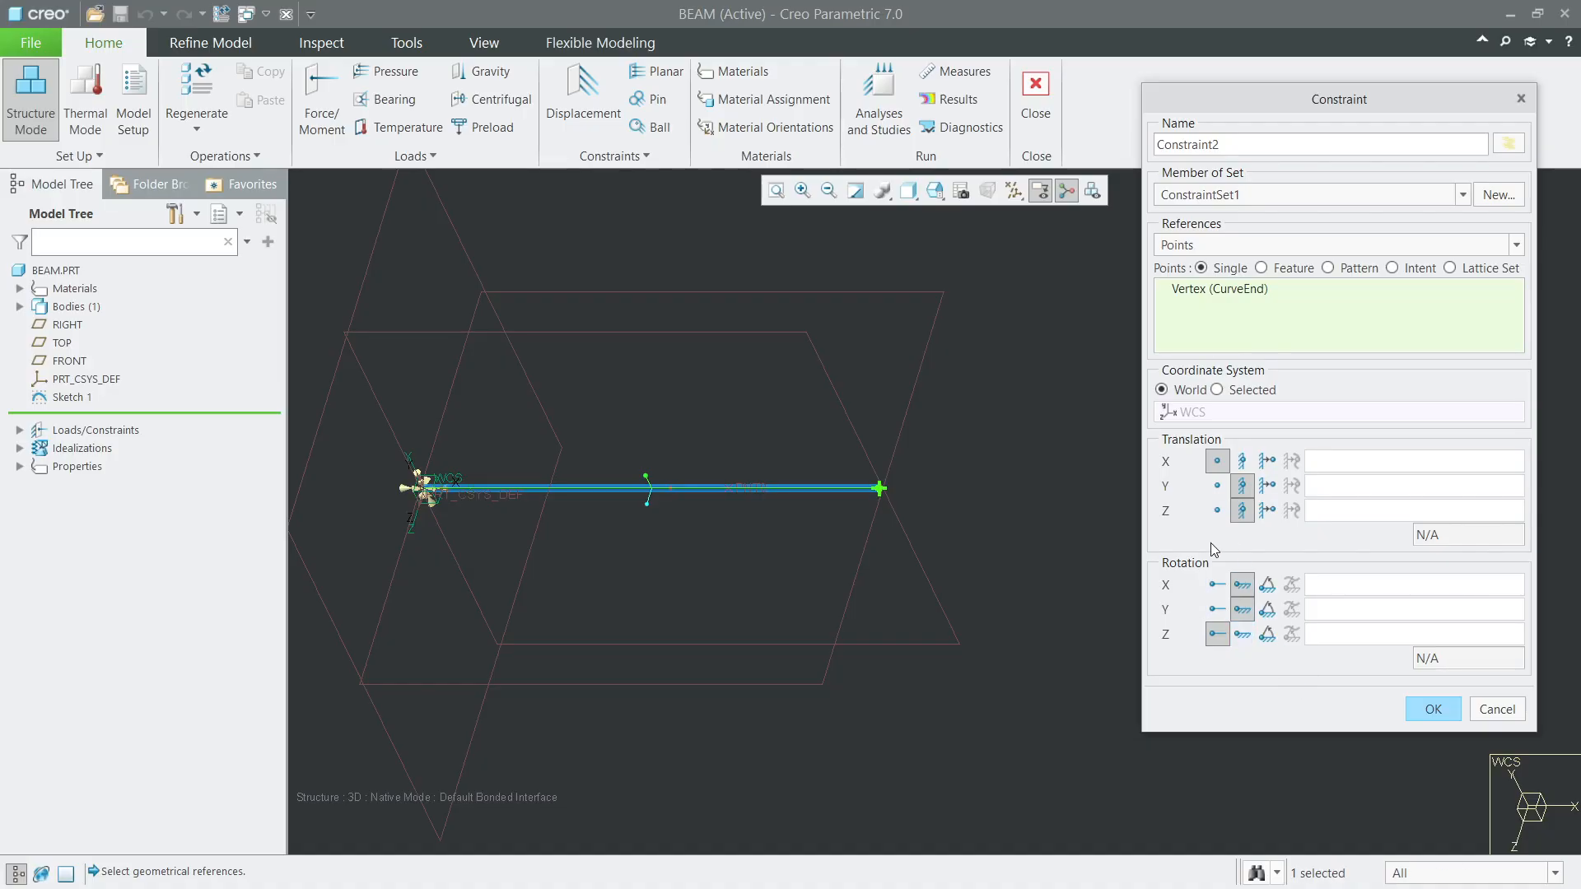
click(1243, 611)
click(1428, 710)
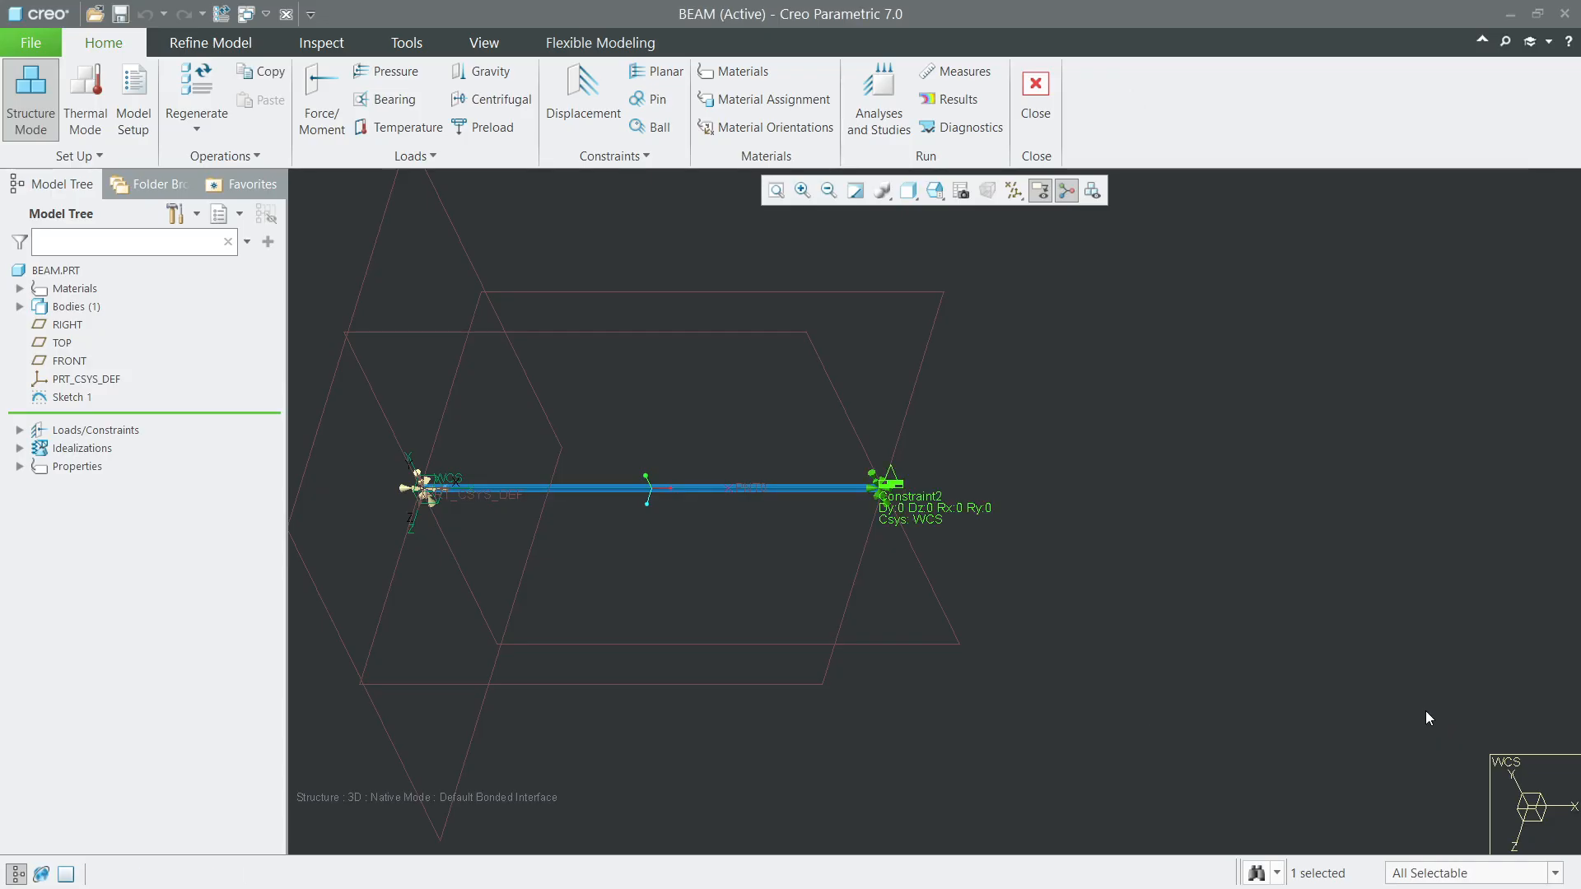
Step: Examine the displacement constraints at both ends of the beam
scroll(749, 560, down, 2)
shift+middle_drag(745, 558, 1007, 578)
scroll(960, 566, down, 1)
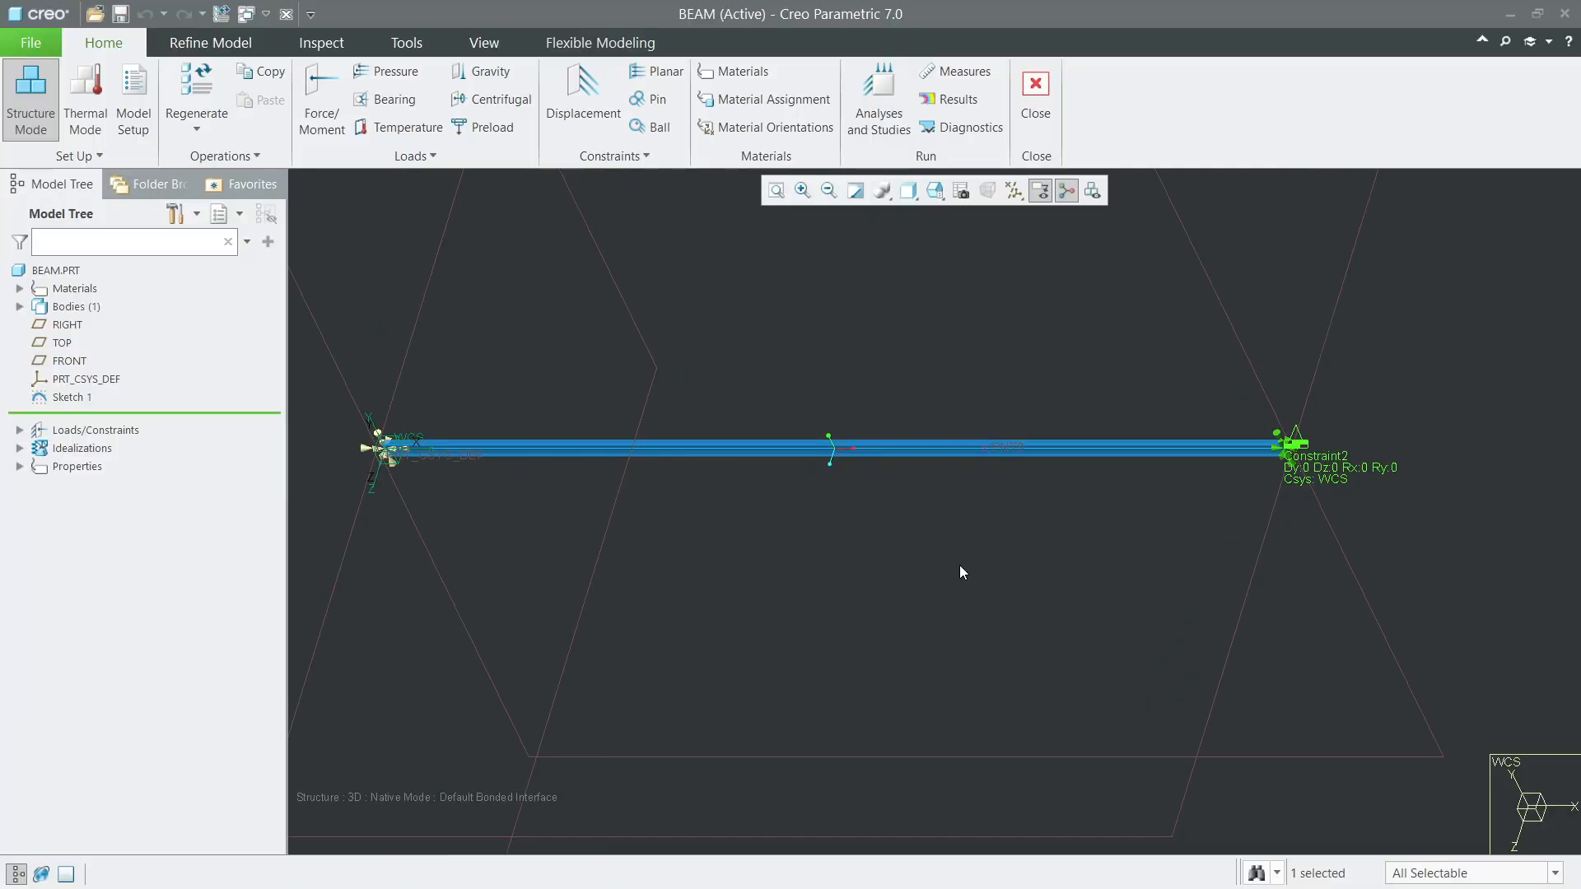
scroll(960, 566, down, 1)
shift+middle_drag(343, 494, 456, 485)
scroll(457, 485, down, 3)
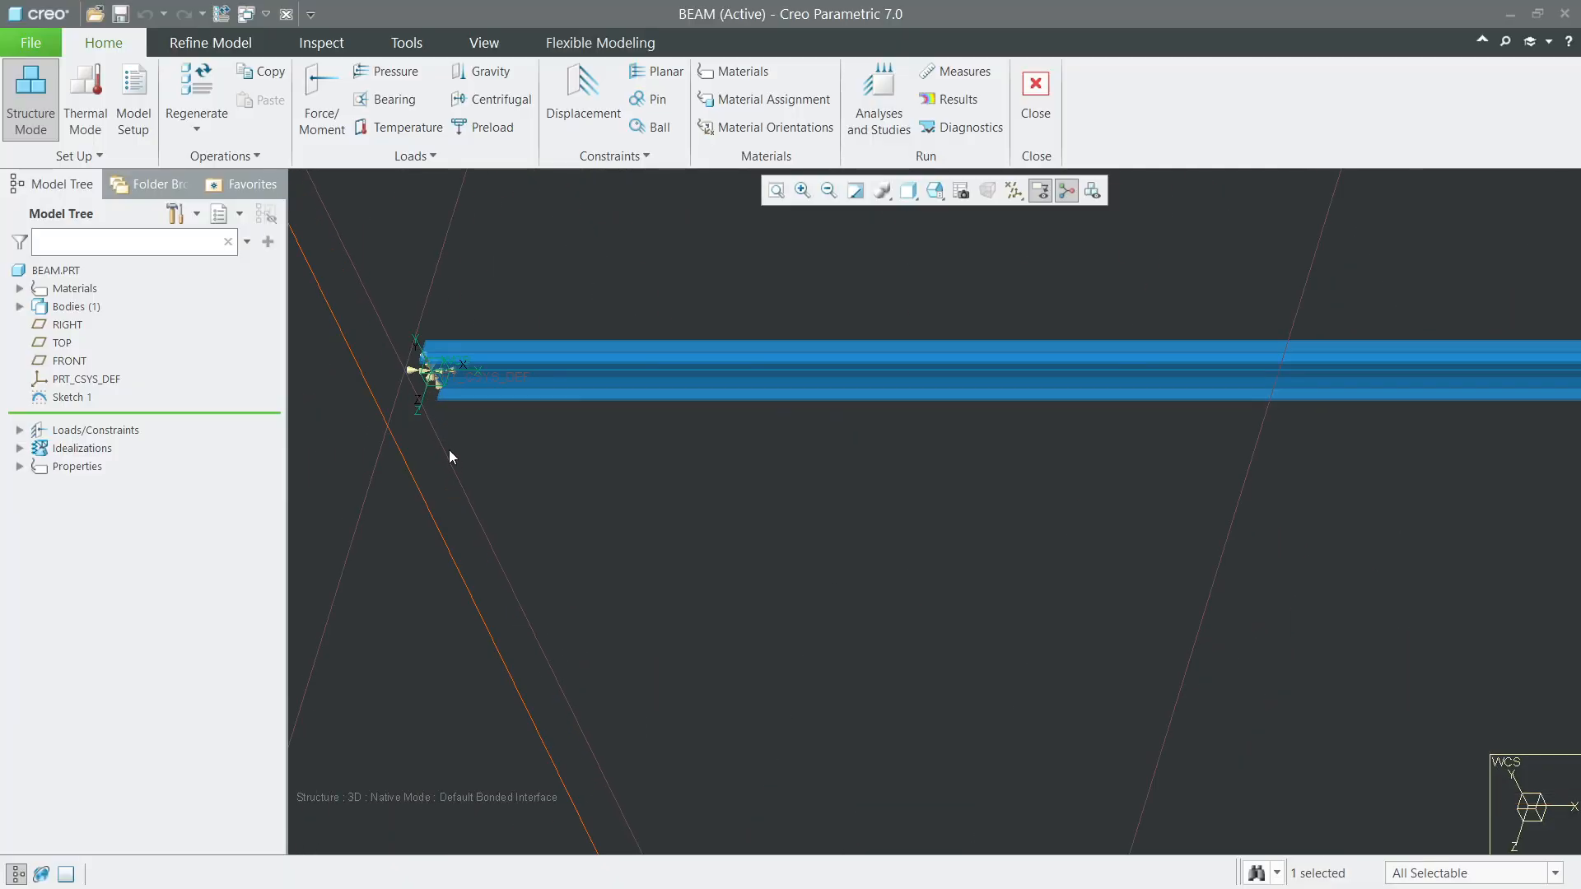
scroll(534, 449, up, 4)
shift+middle_drag(1270, 528, 1151, 587)
scroll(1149, 581, up, 3)
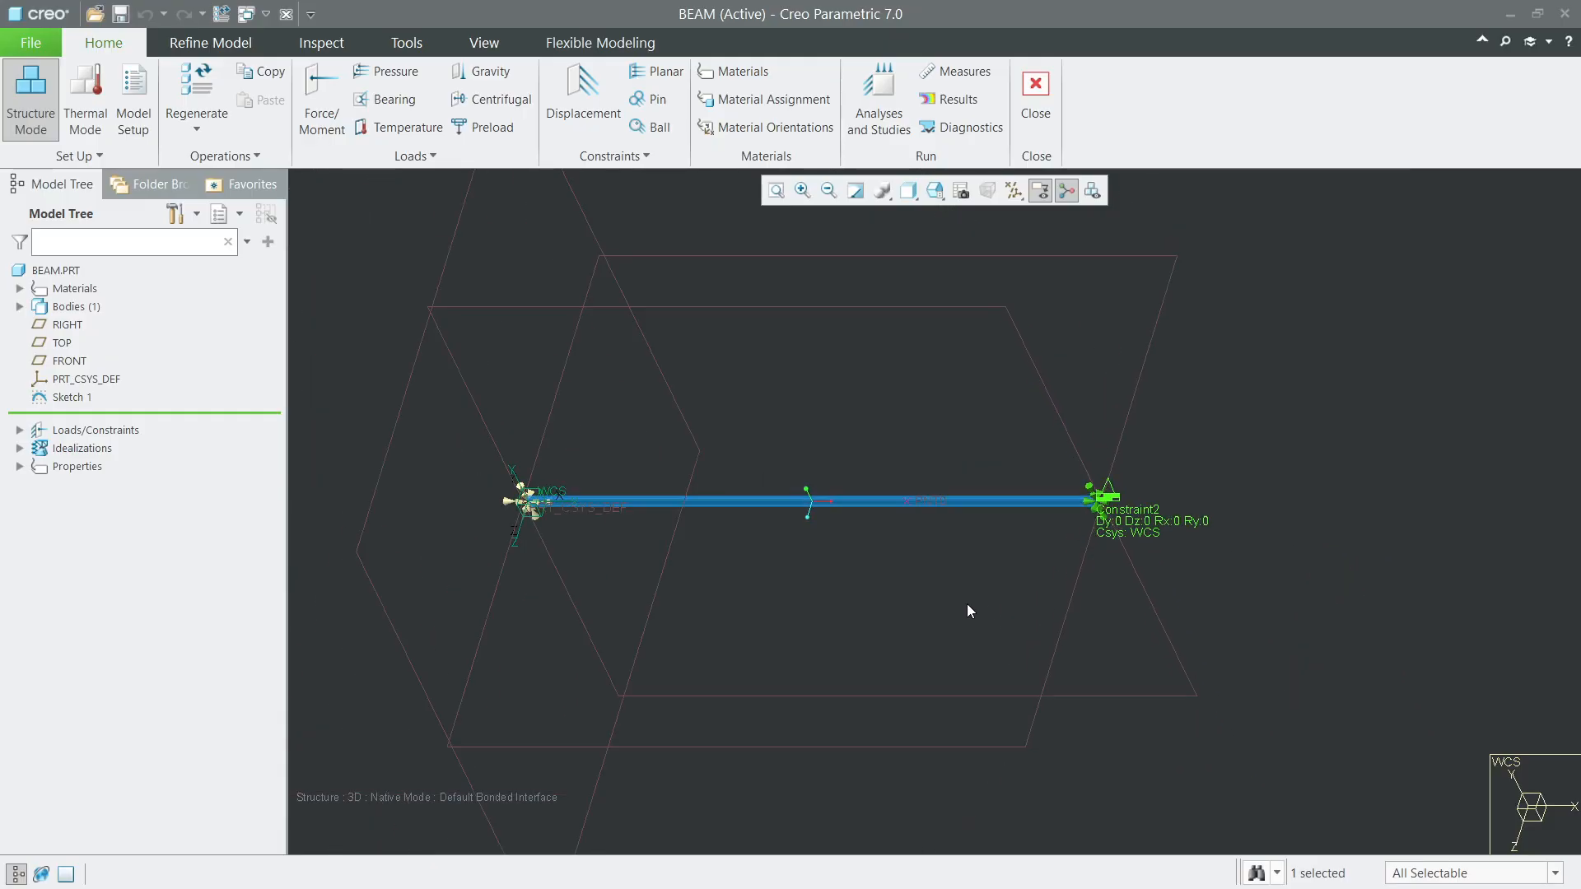
shift+middle_drag(1004, 596, 1074, 580)
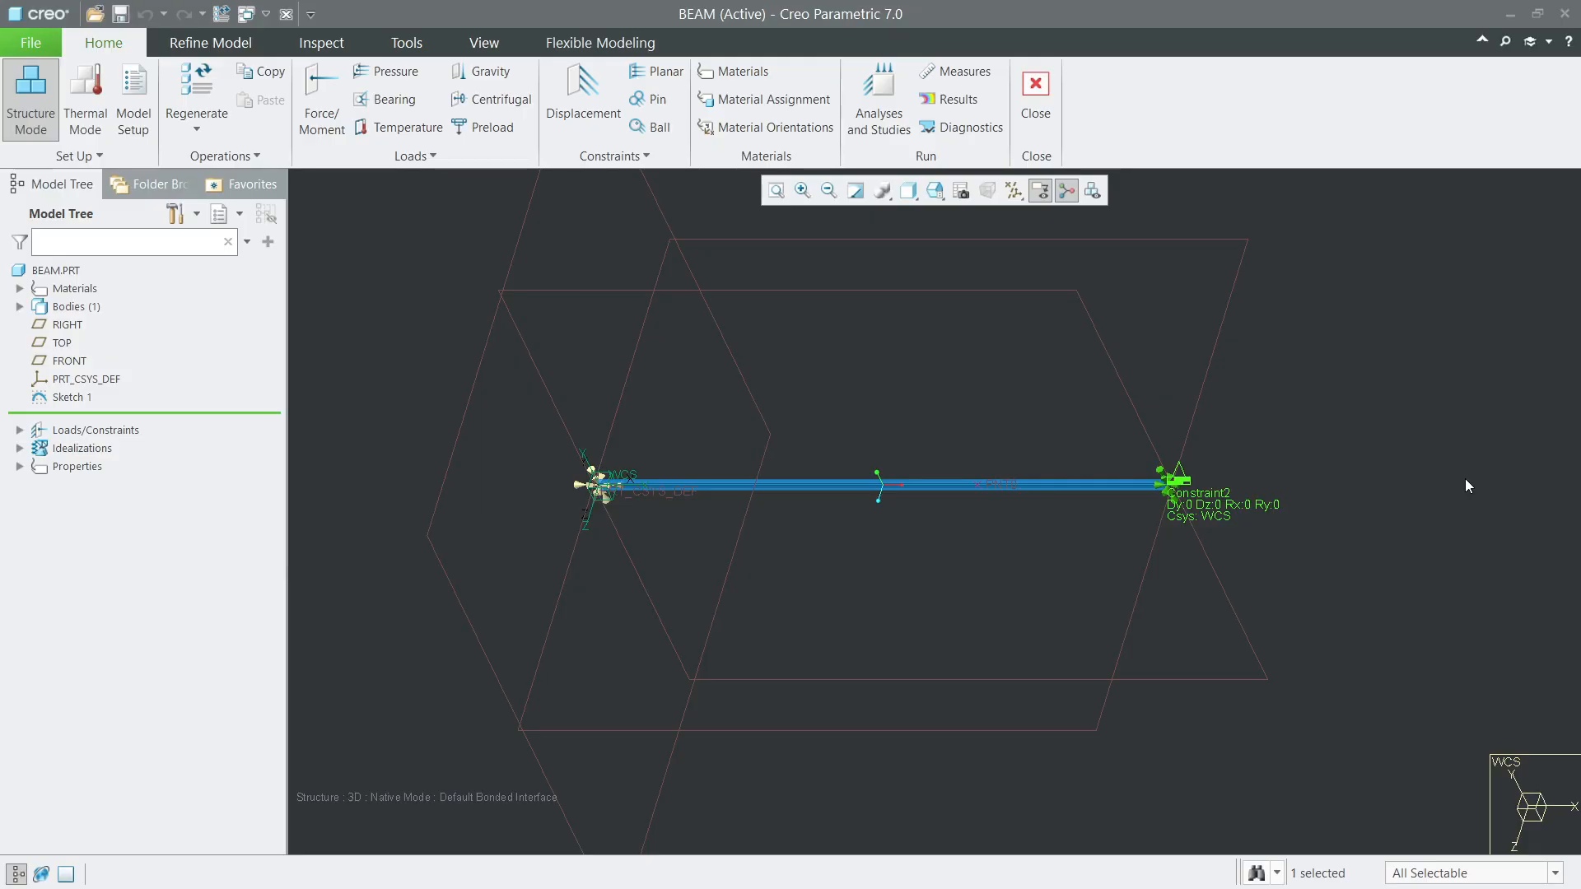
Step: Start a Force/Moment load in LoadSet1 for the beam's concentrated load and inspect the beam between its supports
click(317, 124)
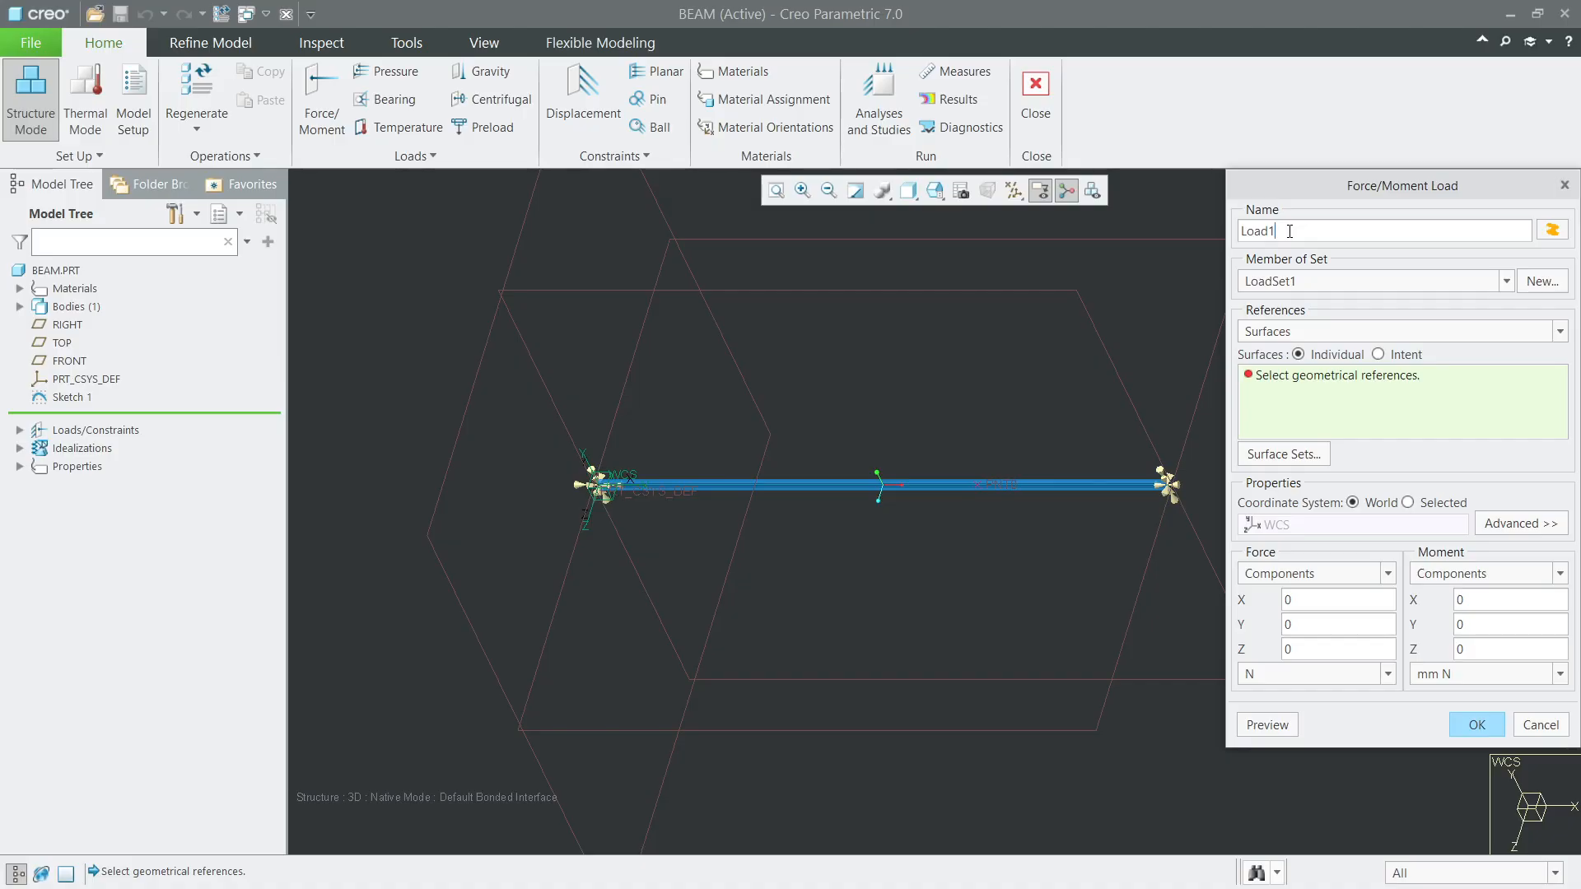
scroll(1046, 497, up, 3)
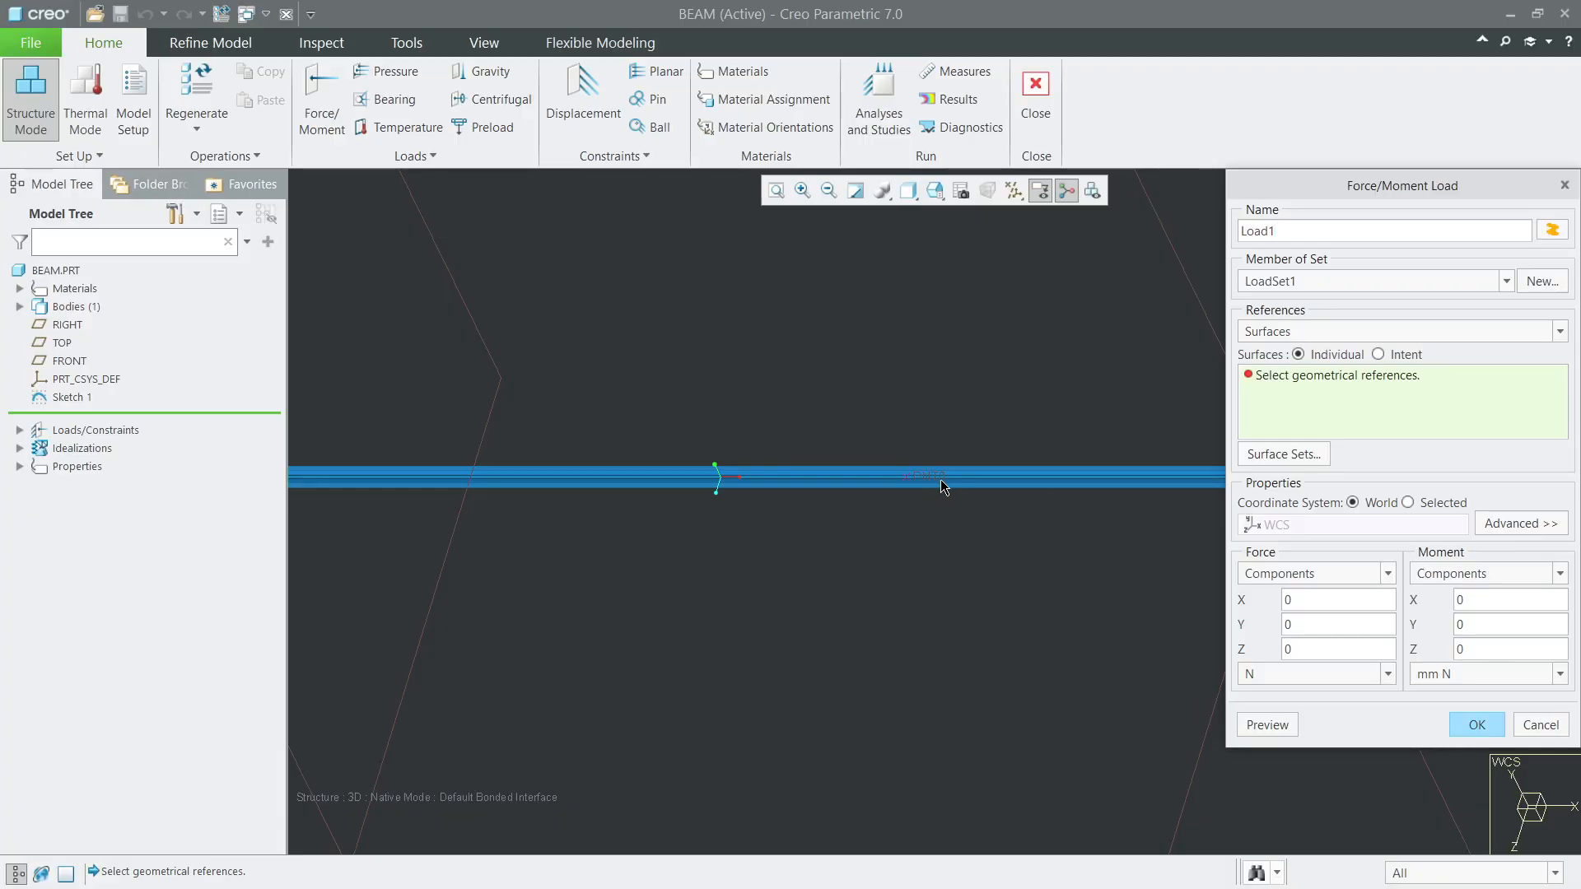
scroll(955, 484, down, 3)
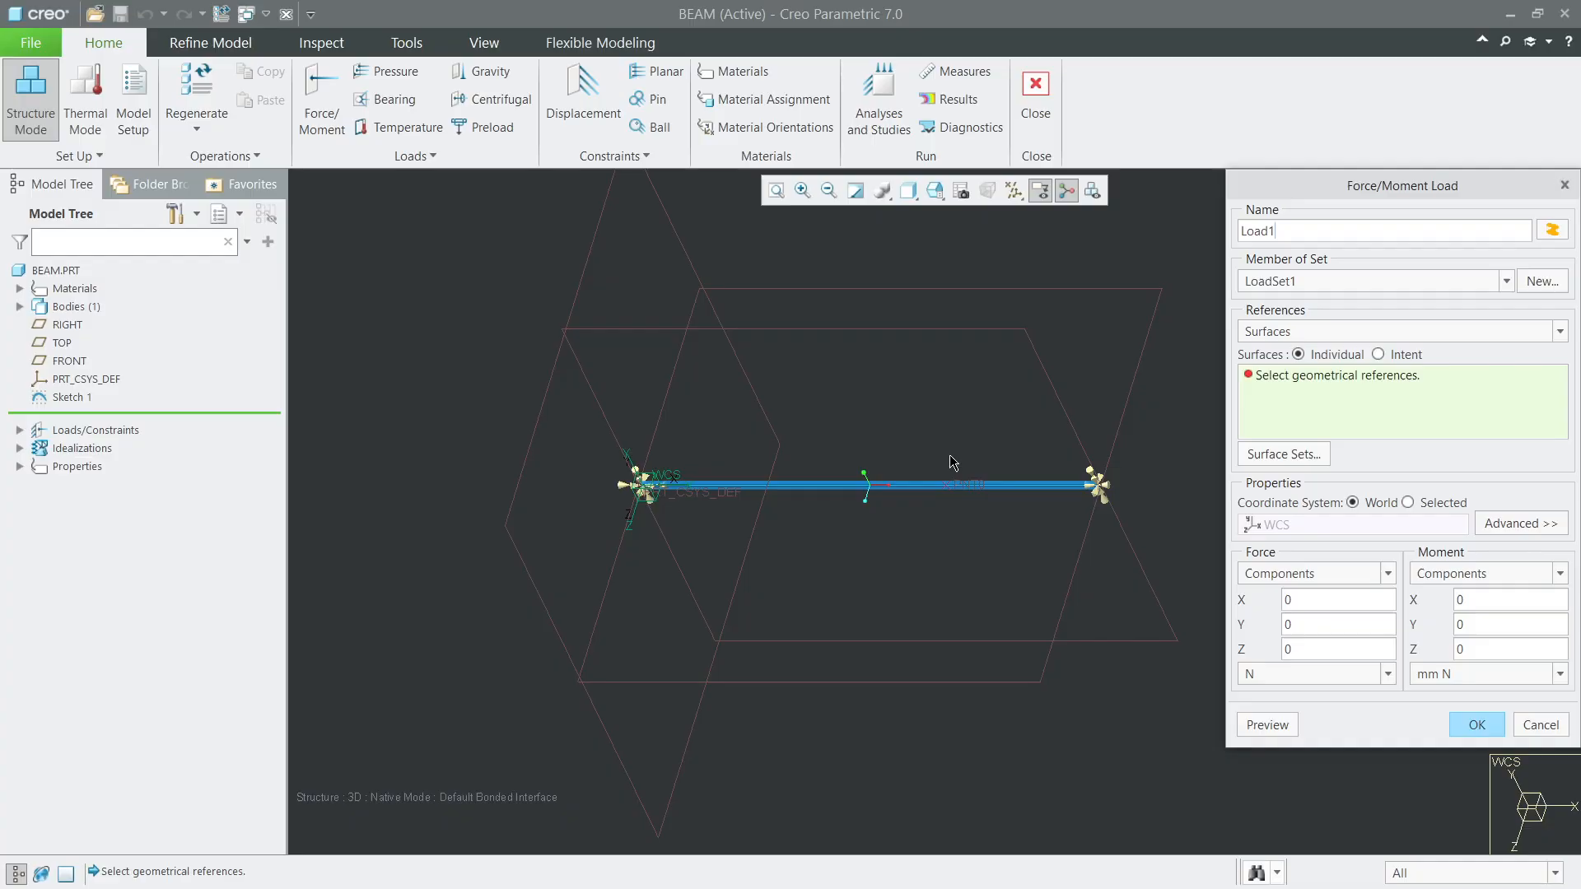
Step: Switch to the Problem 7.11 image and check where the concentrated load acts on the beam
key(alt+Tab)
scroll(857, 181, up, 3)
drag(857, 181, 857, 424)
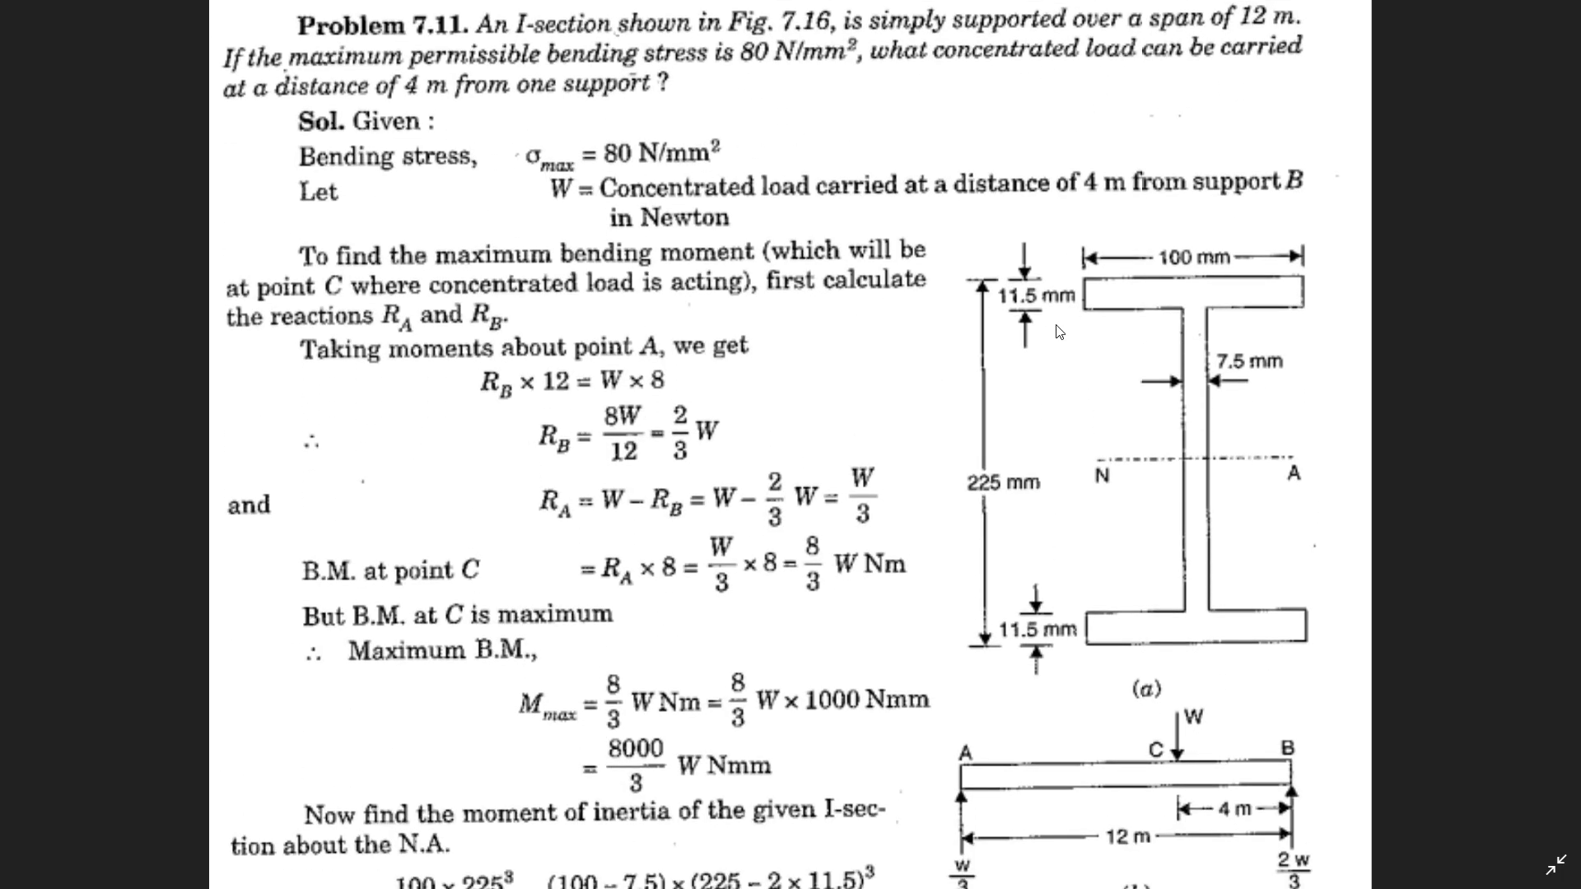
Step: Check the concentrated load in the Problem 7.11 solution, set the Y force at PNT0 to -8370 N, and preview it
scroll(1001, 579, down, 10)
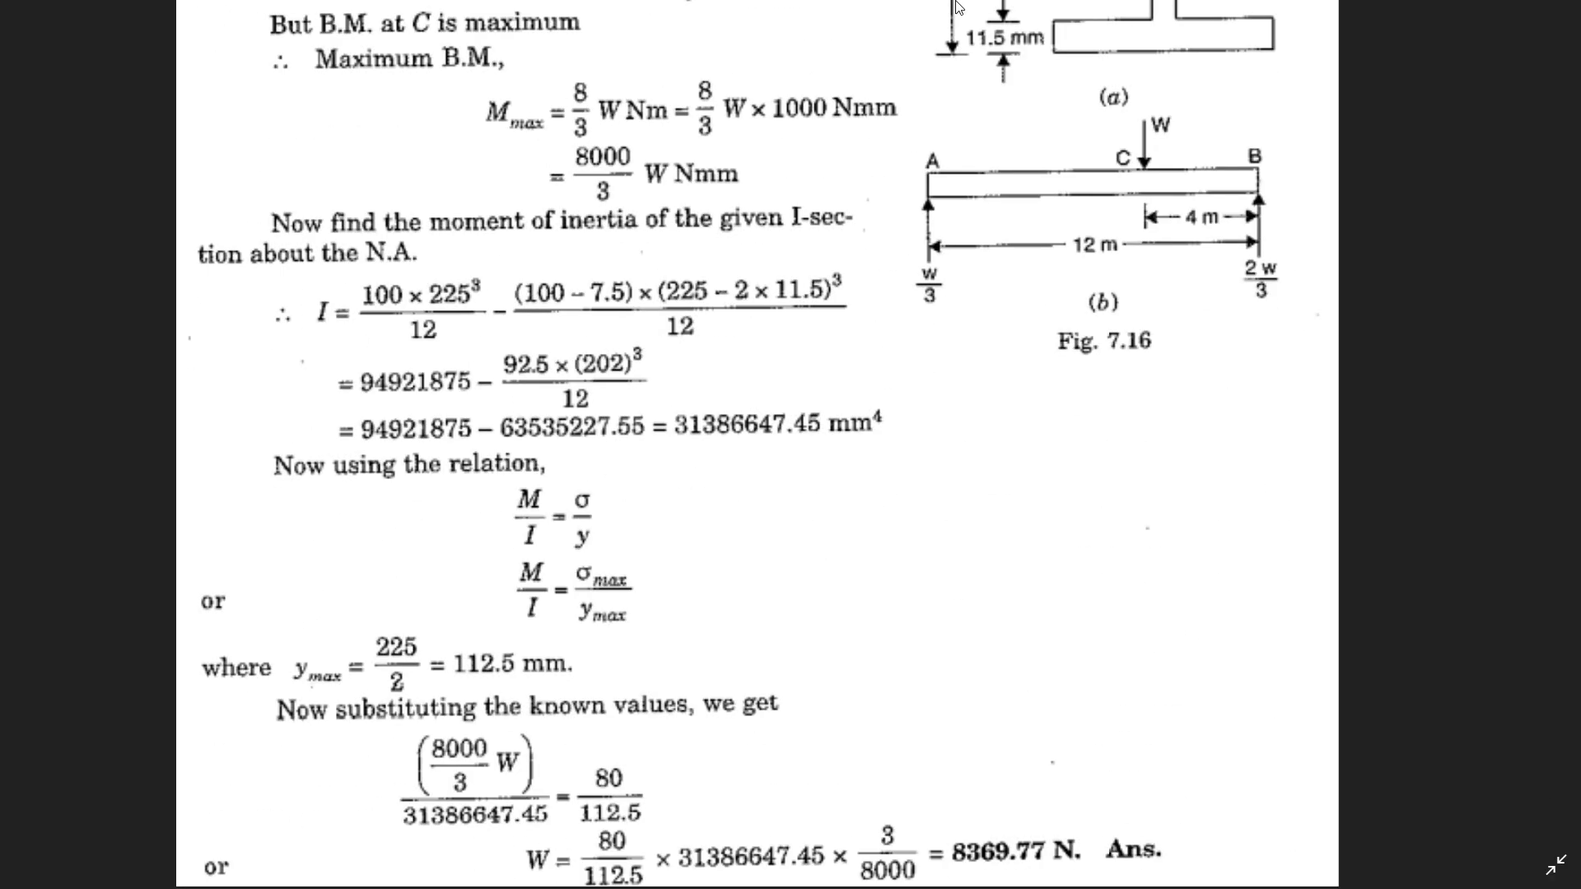
scroll(954, 139, up, 10)
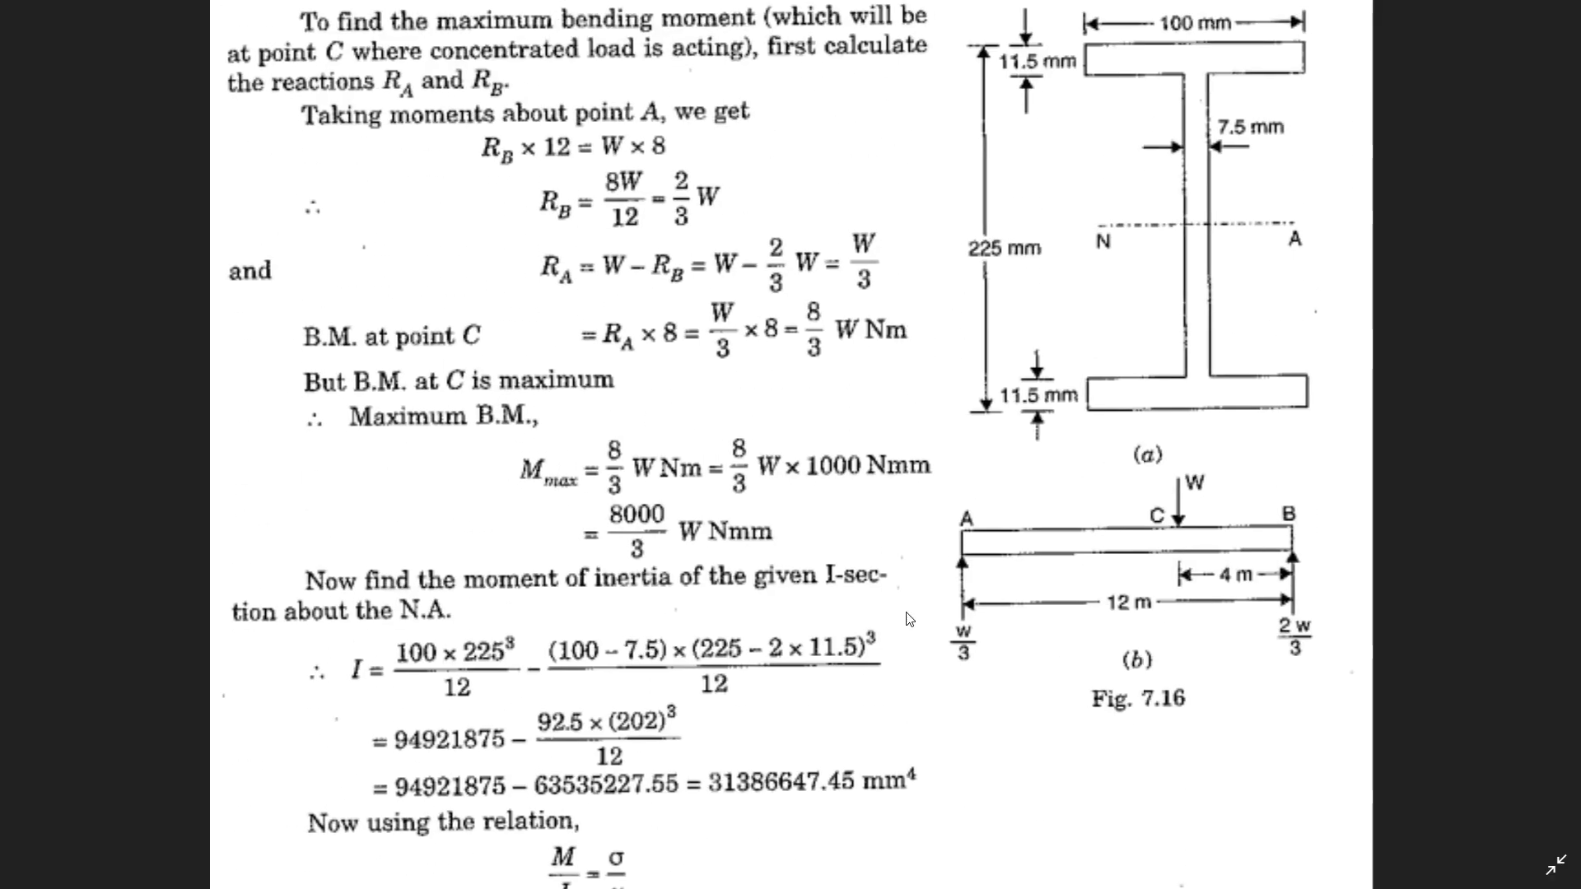
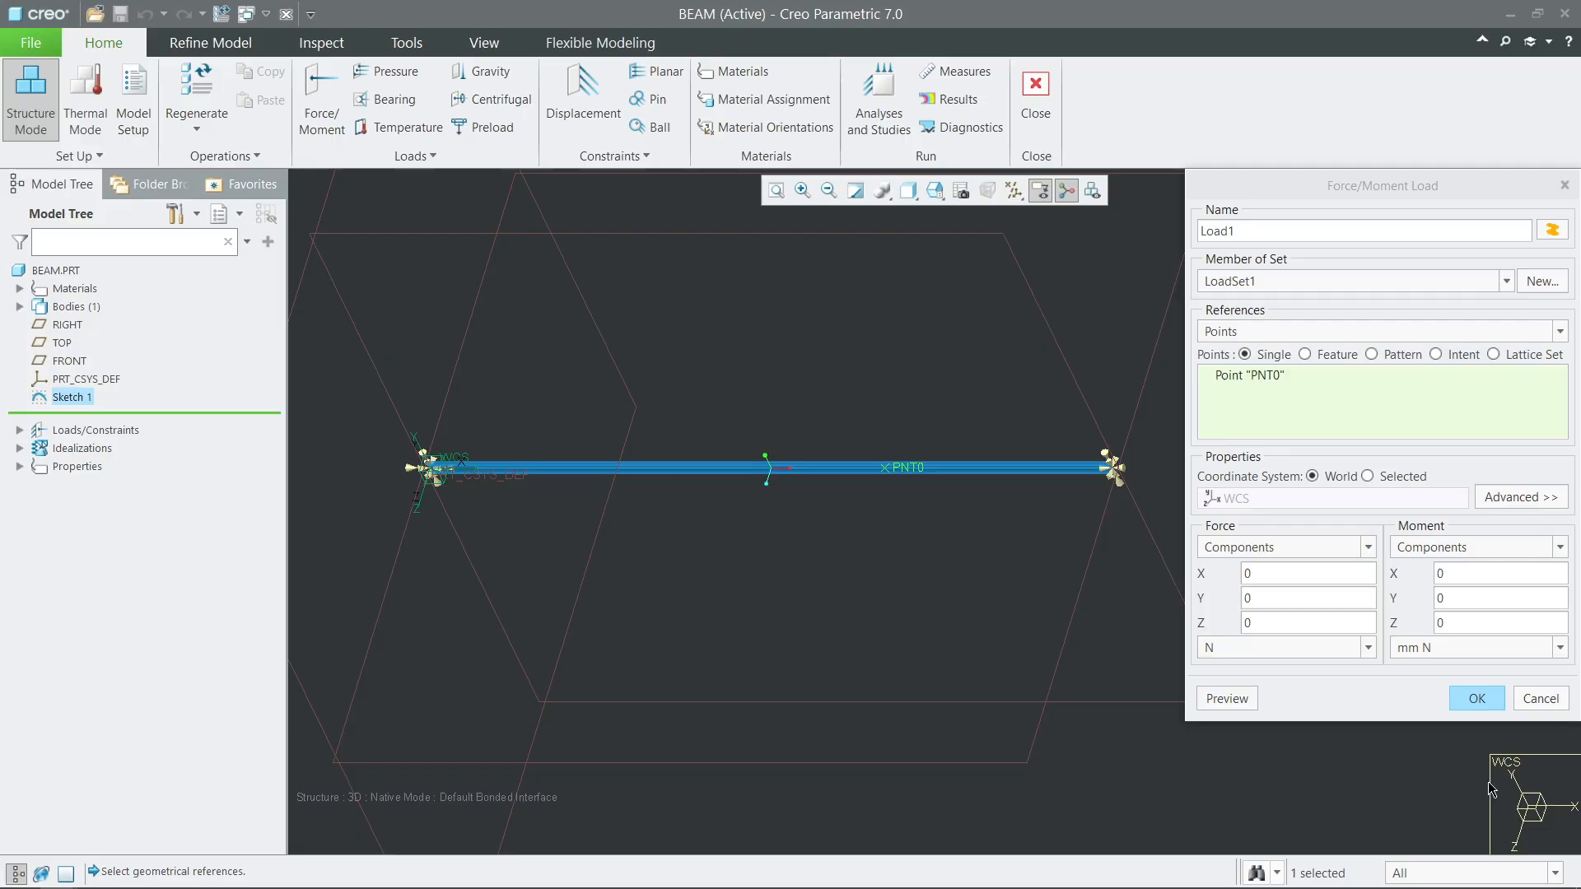
click(1274, 598)
double_click(1274, 598)
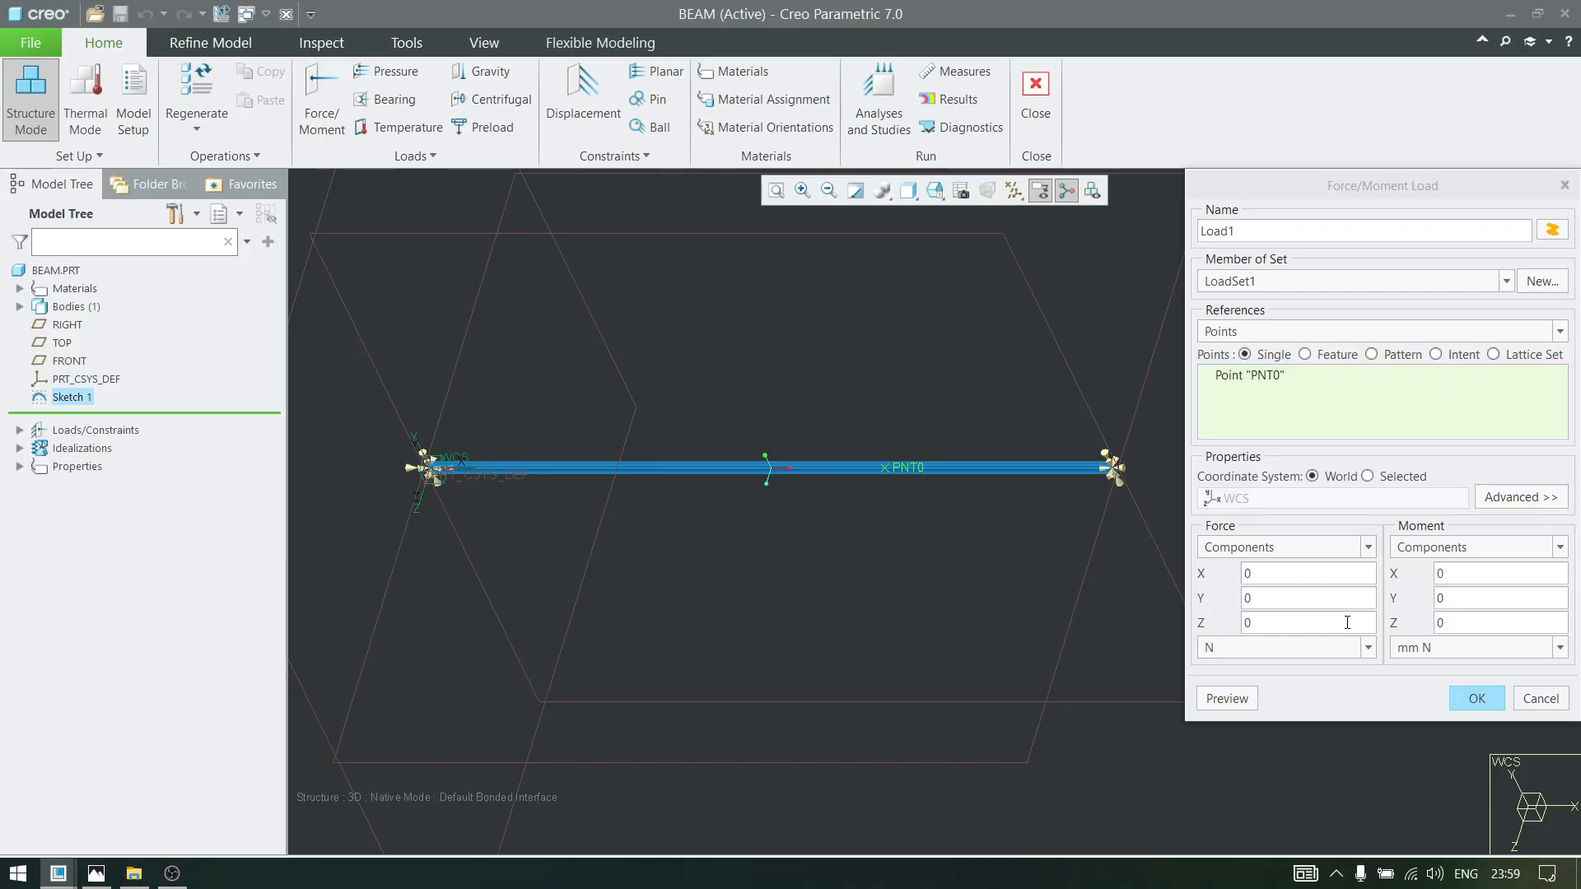
click(1227, 605)
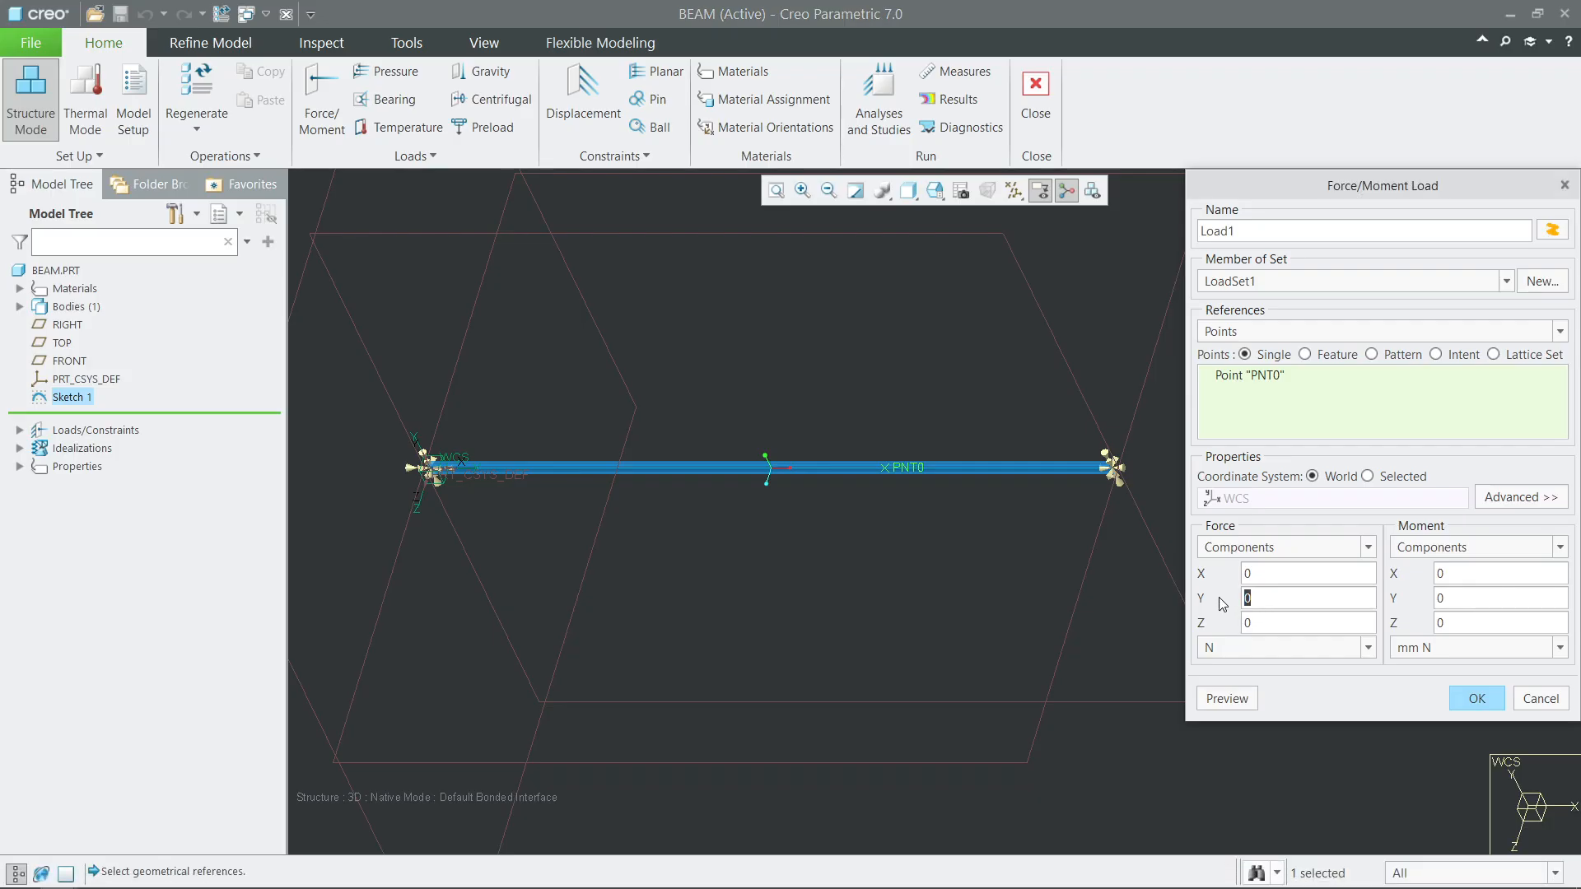
text(8370)
click(1246, 598)
text(-)
click(1227, 698)
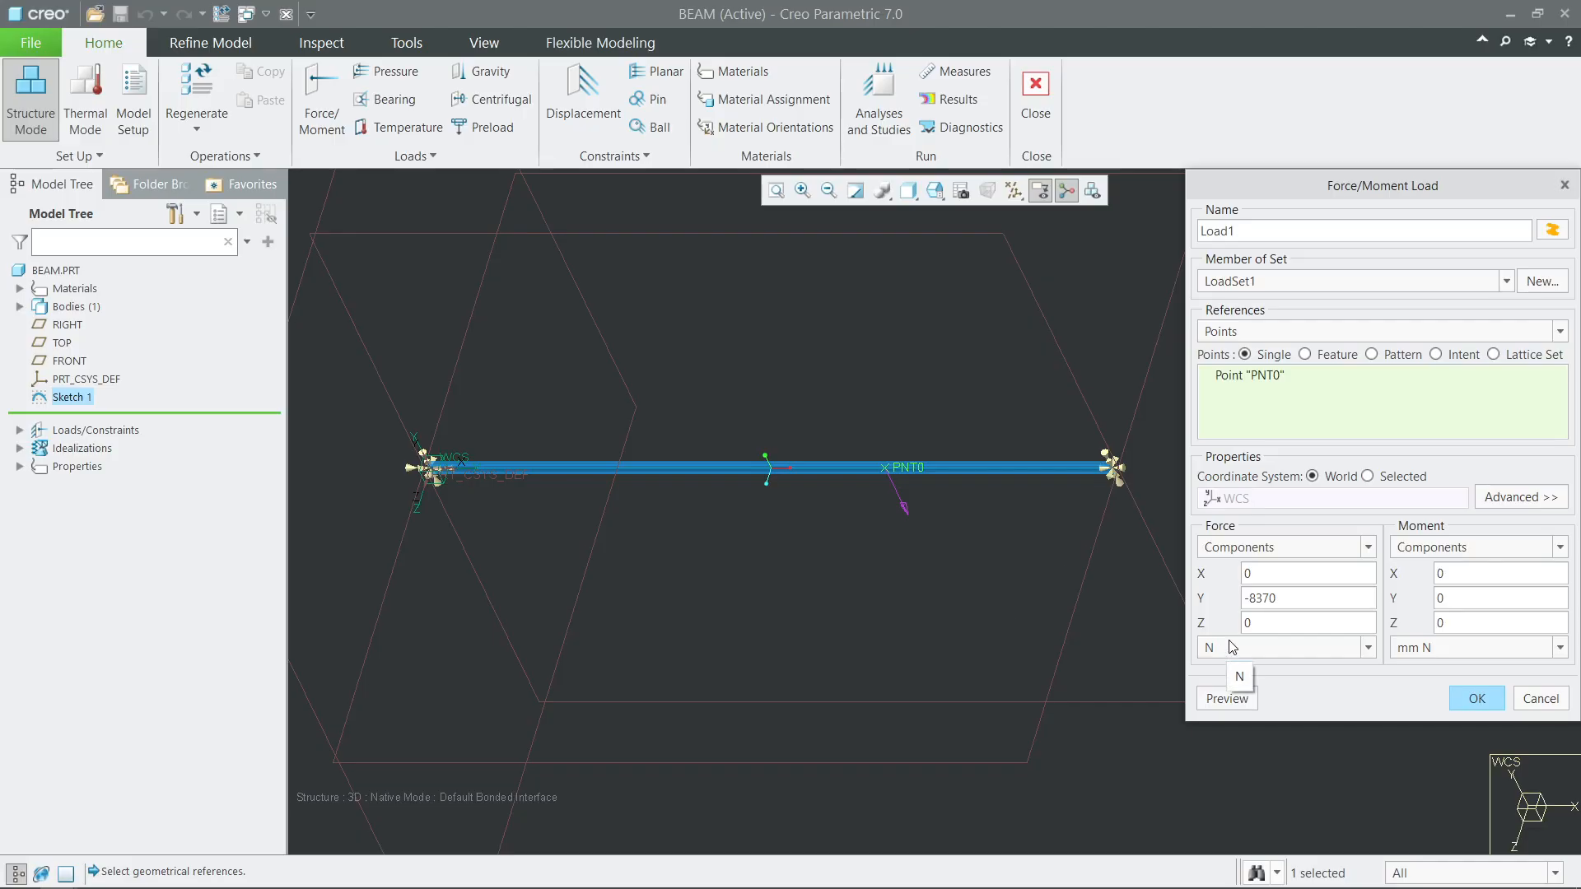
Step: Preview the load with its sign reversed, restore the Y force to -8370 N, and complete the load
click(1342, 599)
key(Home)
key(Delete)
click(1229, 700)
text(-)
click(1232, 698)
click(1464, 700)
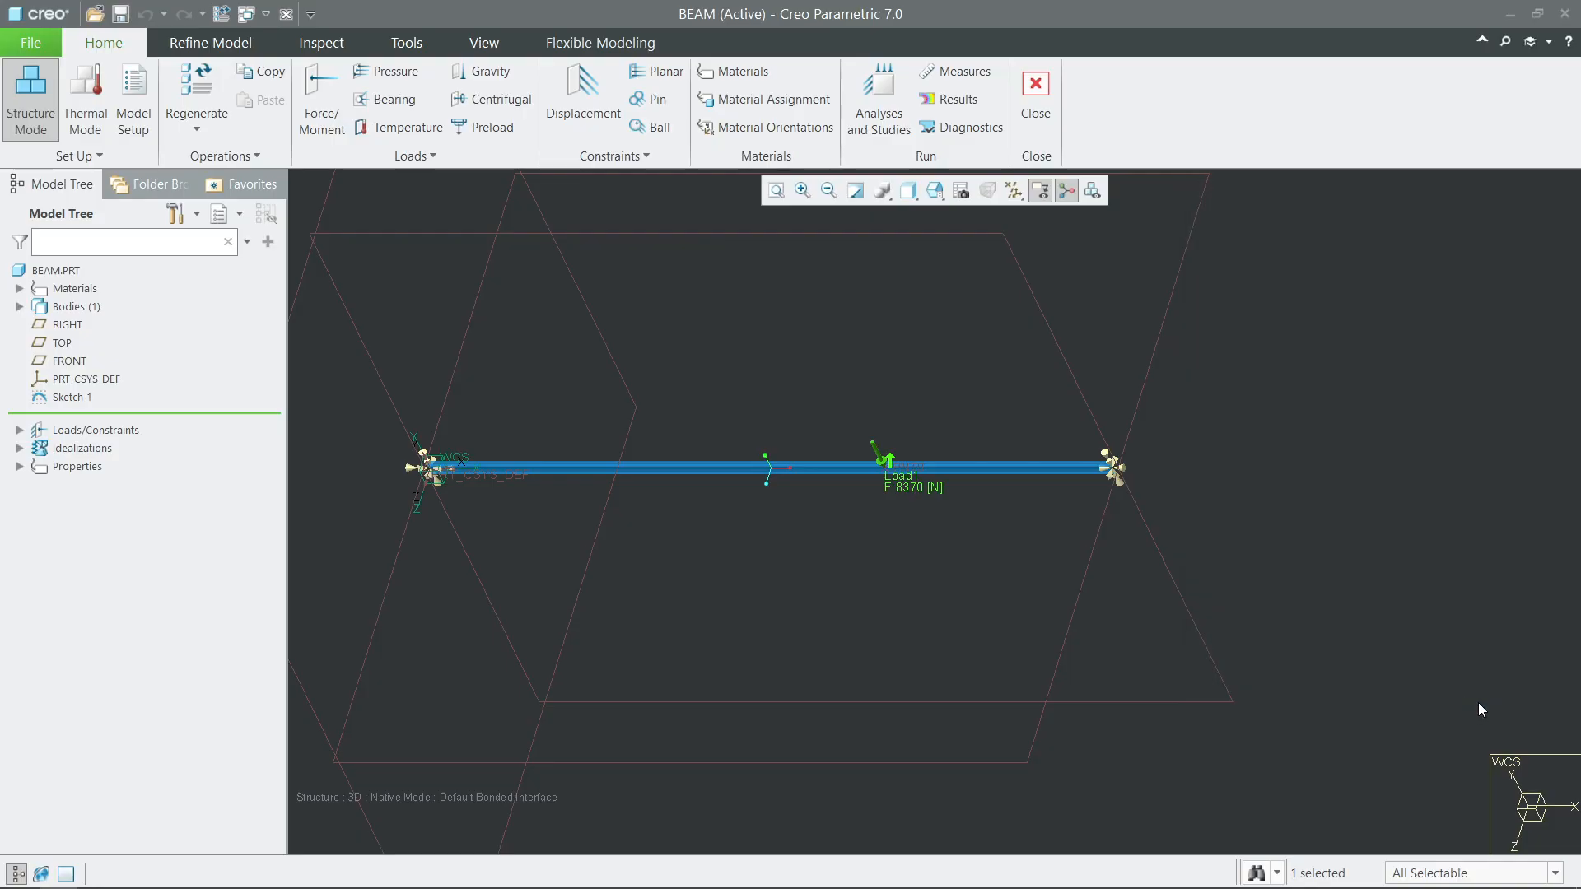
Step: Examine the load on the beam and review the model's constraint set, load set, beam idealization and properties
middle_drag(1049, 561, 1083, 496)
shift+middle_drag(990, 485, 1174, 525)
scroll(1023, 519, down, 3)
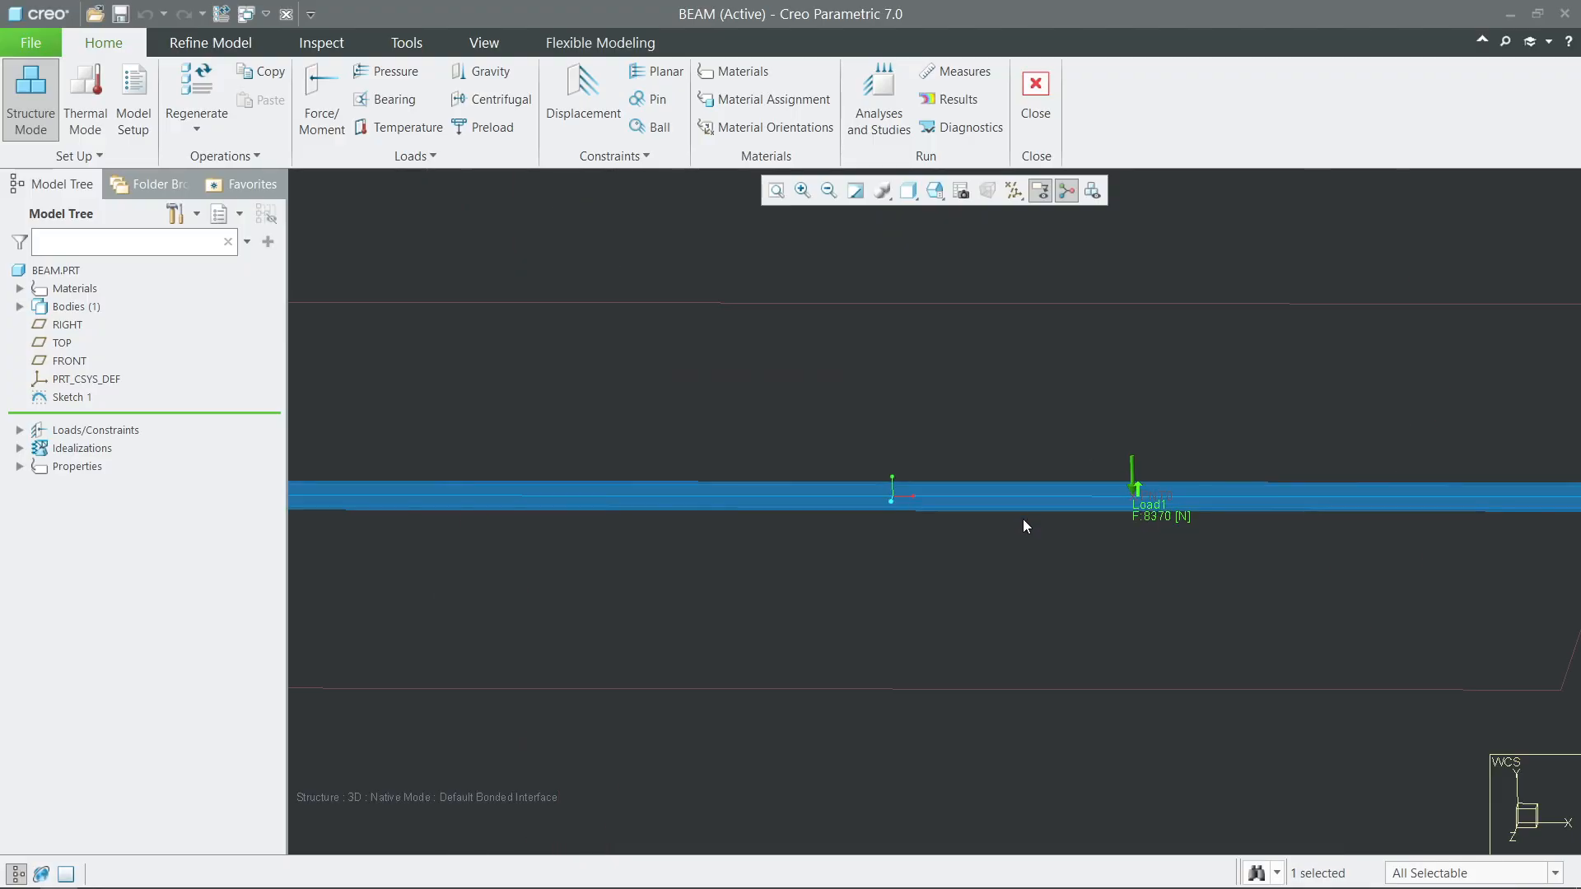
scroll(1022, 519, up, 2)
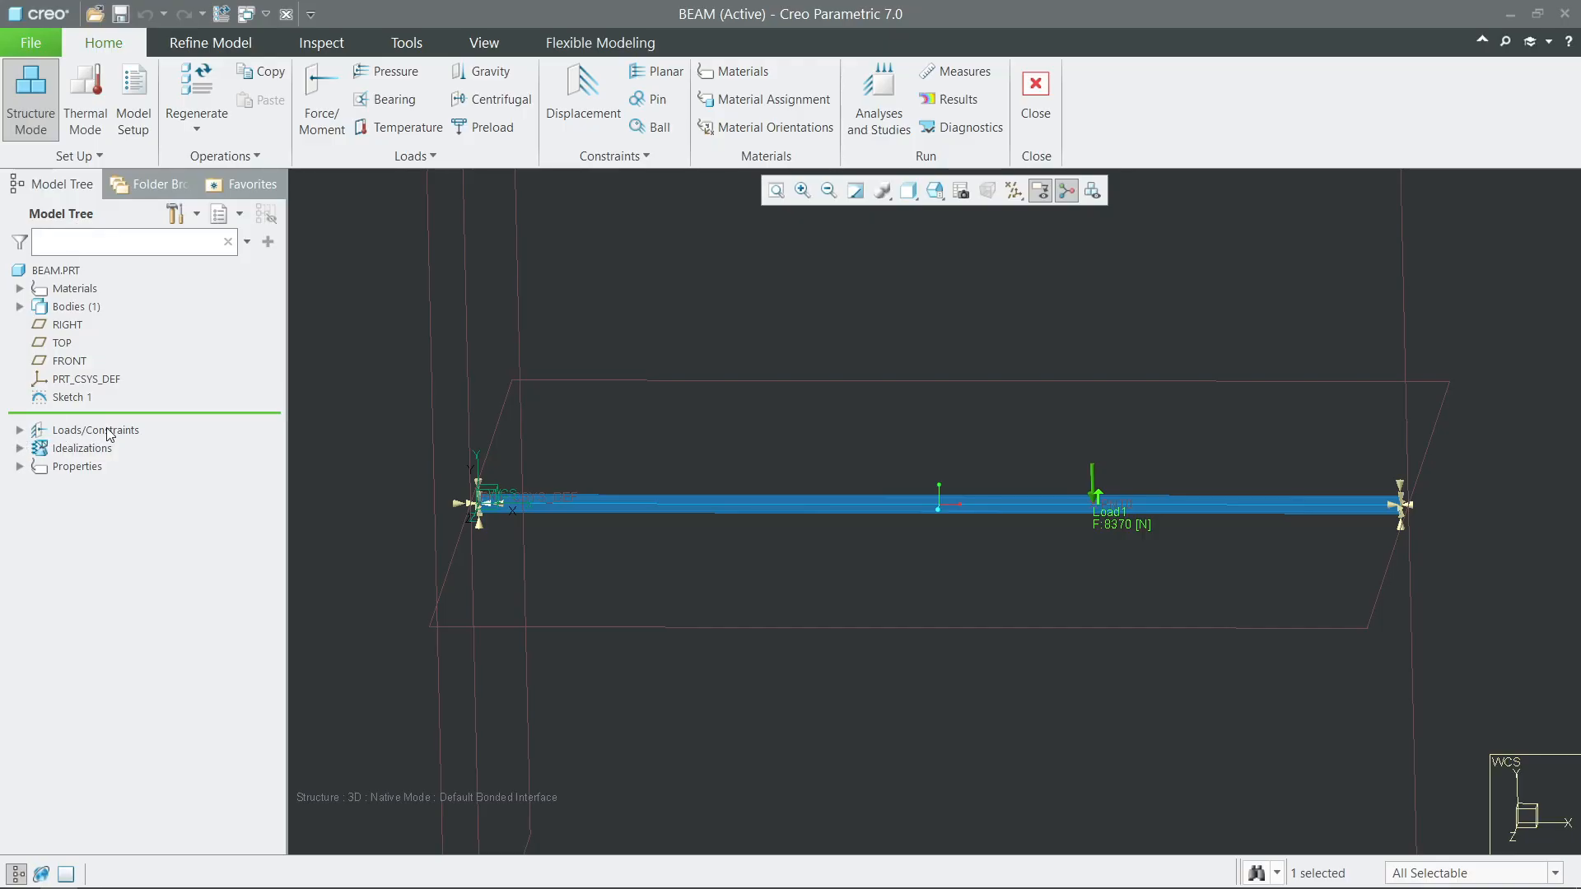
click(20, 430)
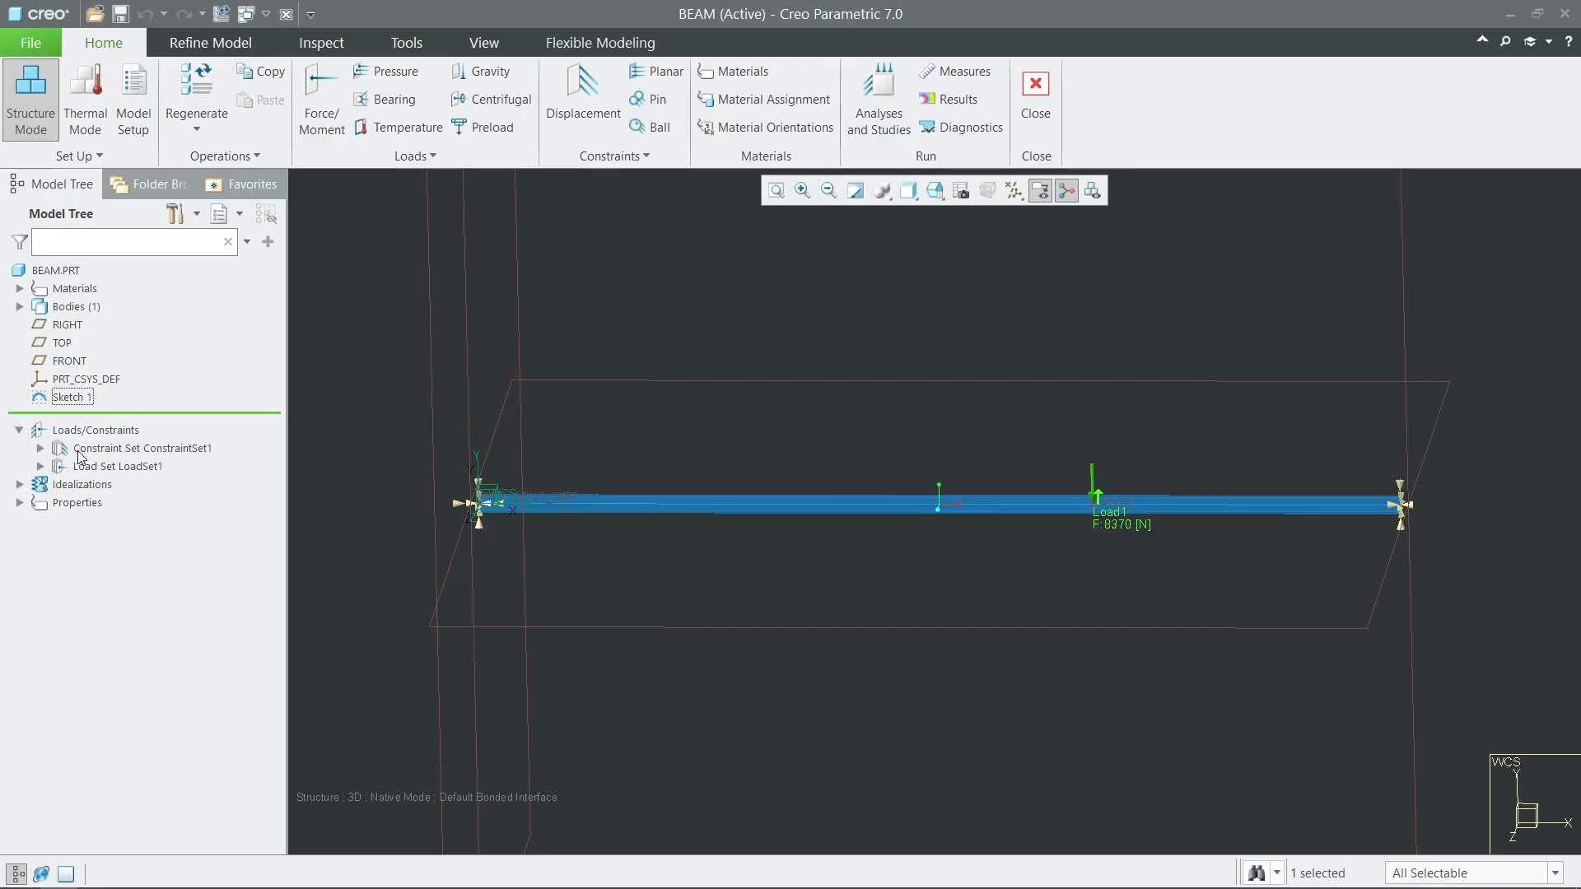
click(40, 448)
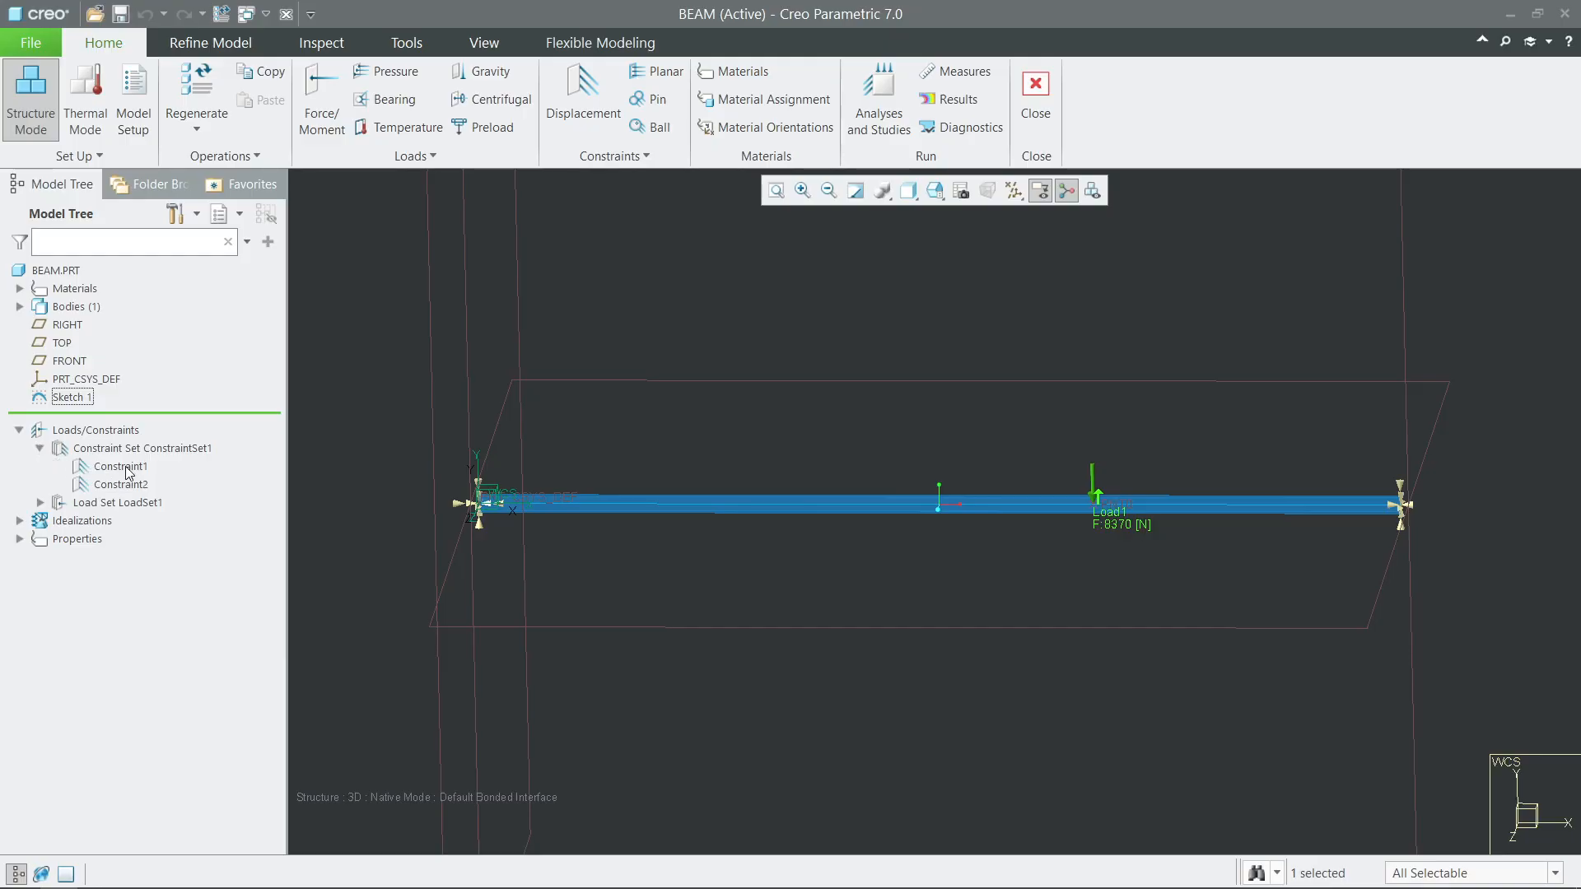
click(41, 502)
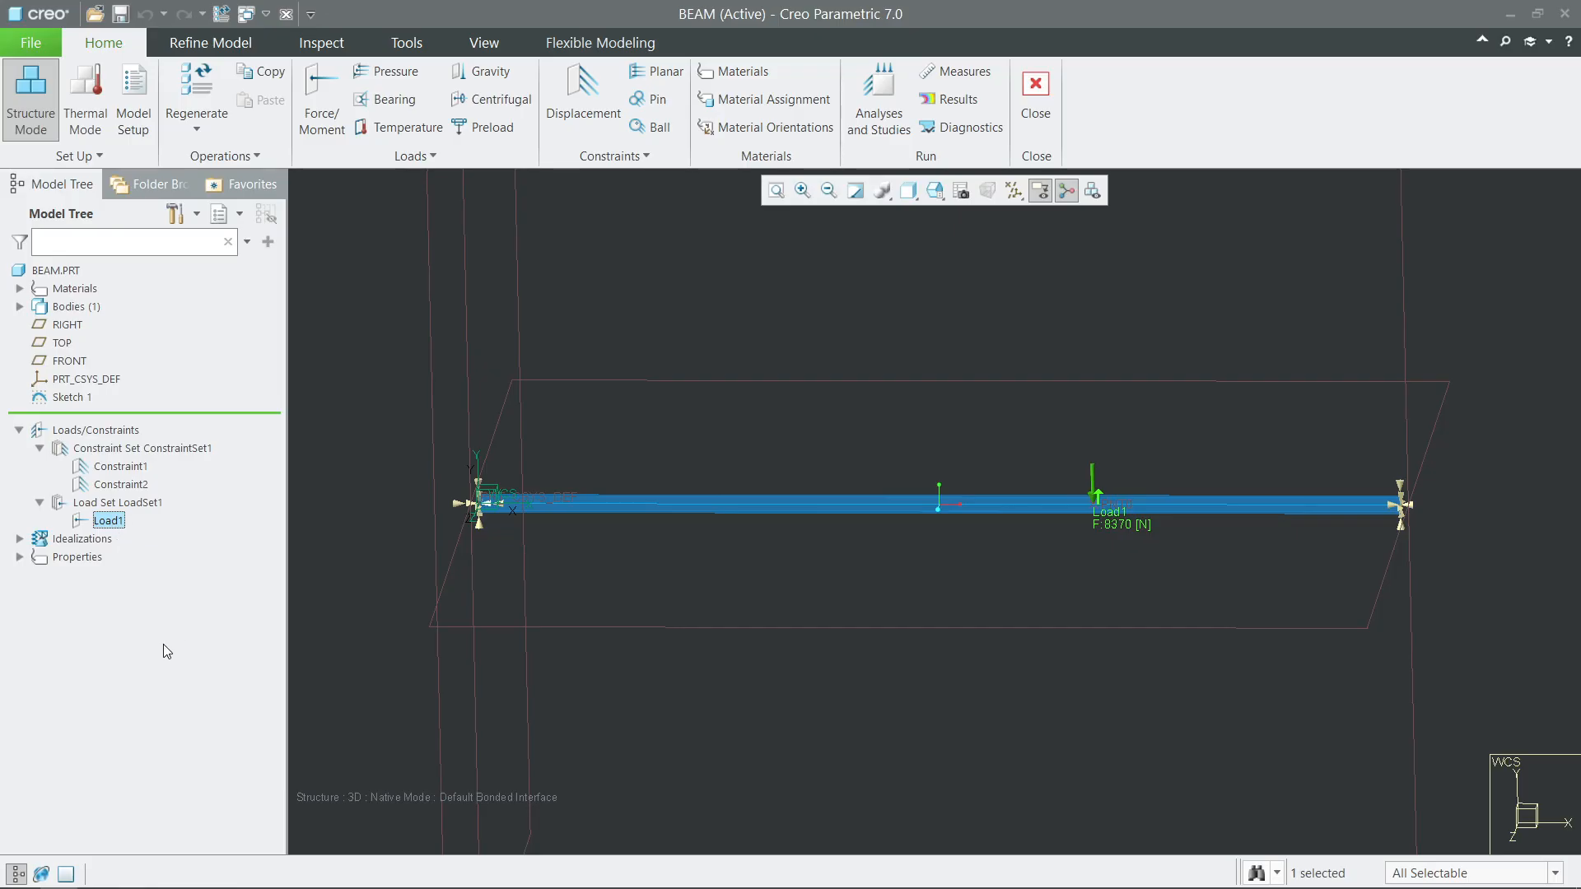
click(19, 538)
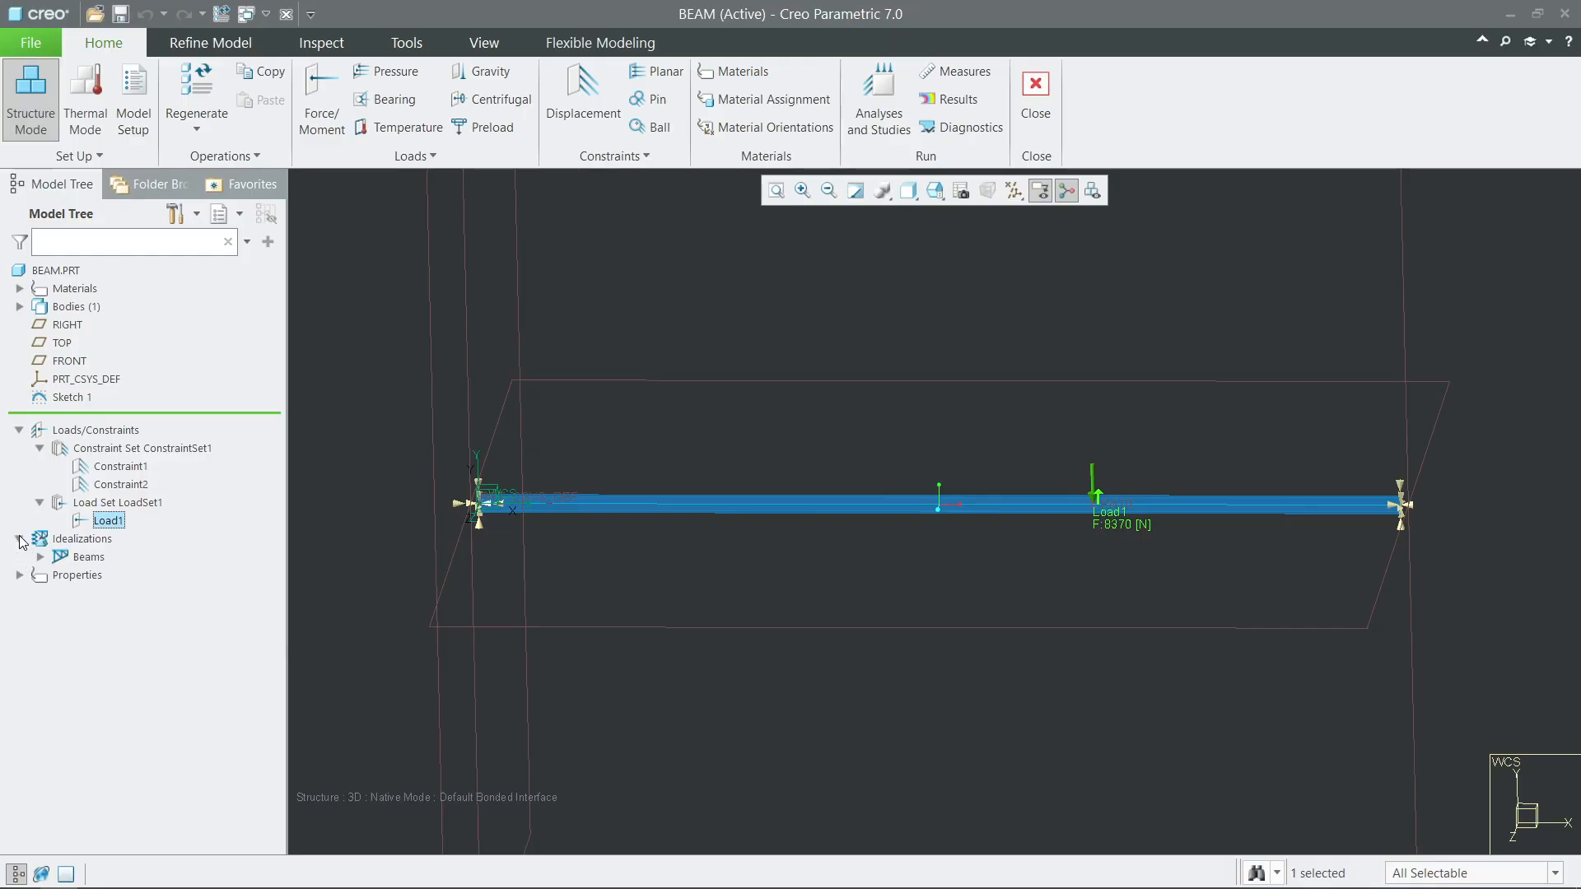
click(39, 557)
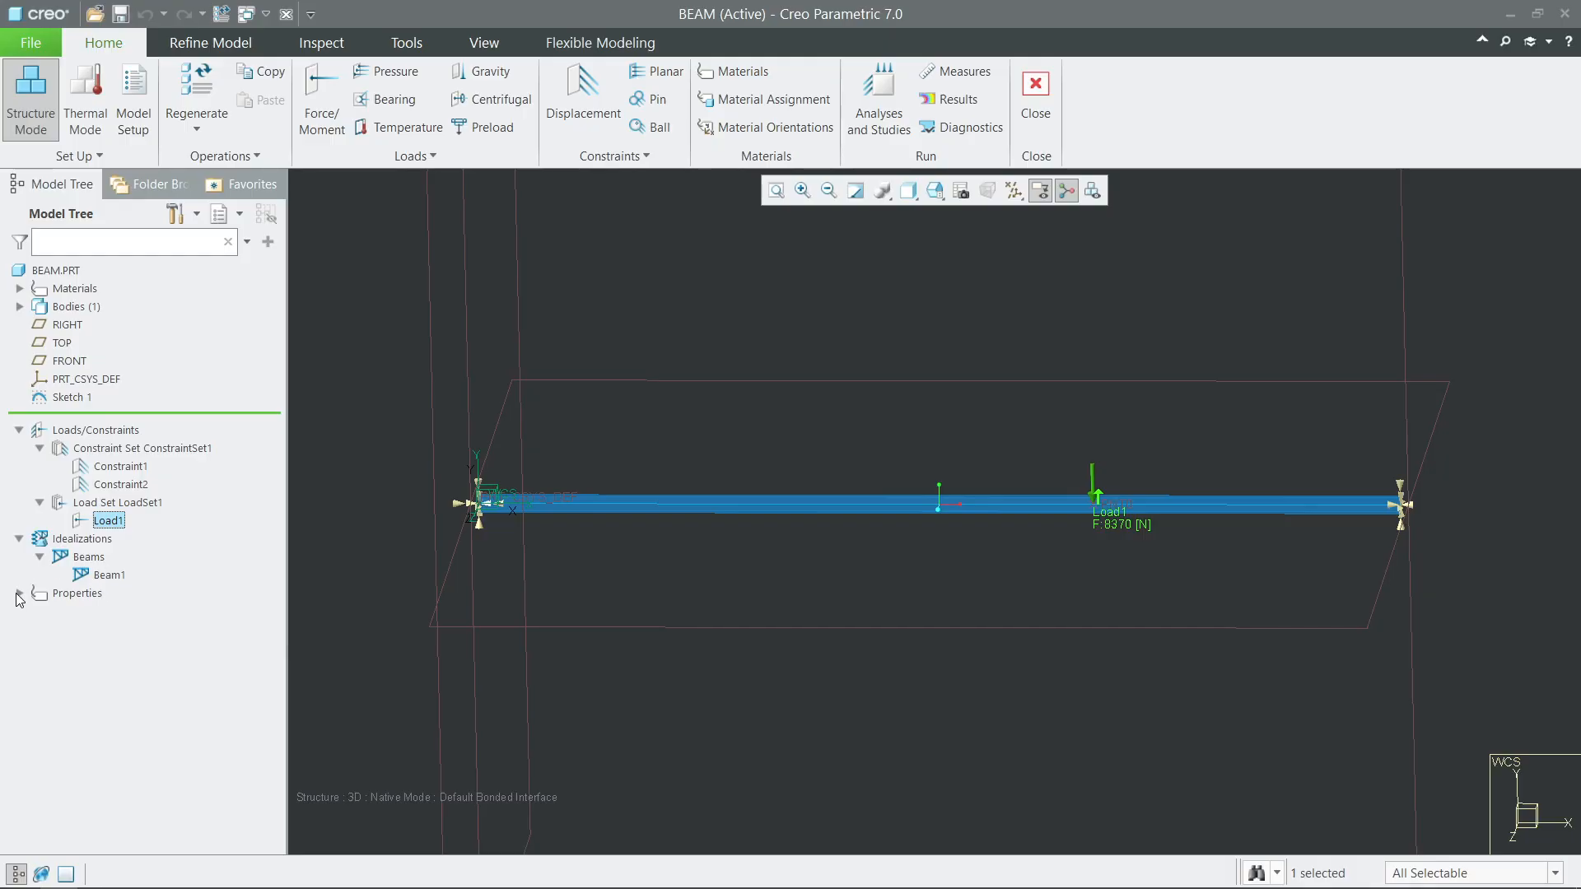
click(19, 593)
Step: Create static analysis Analysis1 using ConstraintSet1 and LoadSet1 with the Multi-Pass Adaptive convergence method
click(881, 120)
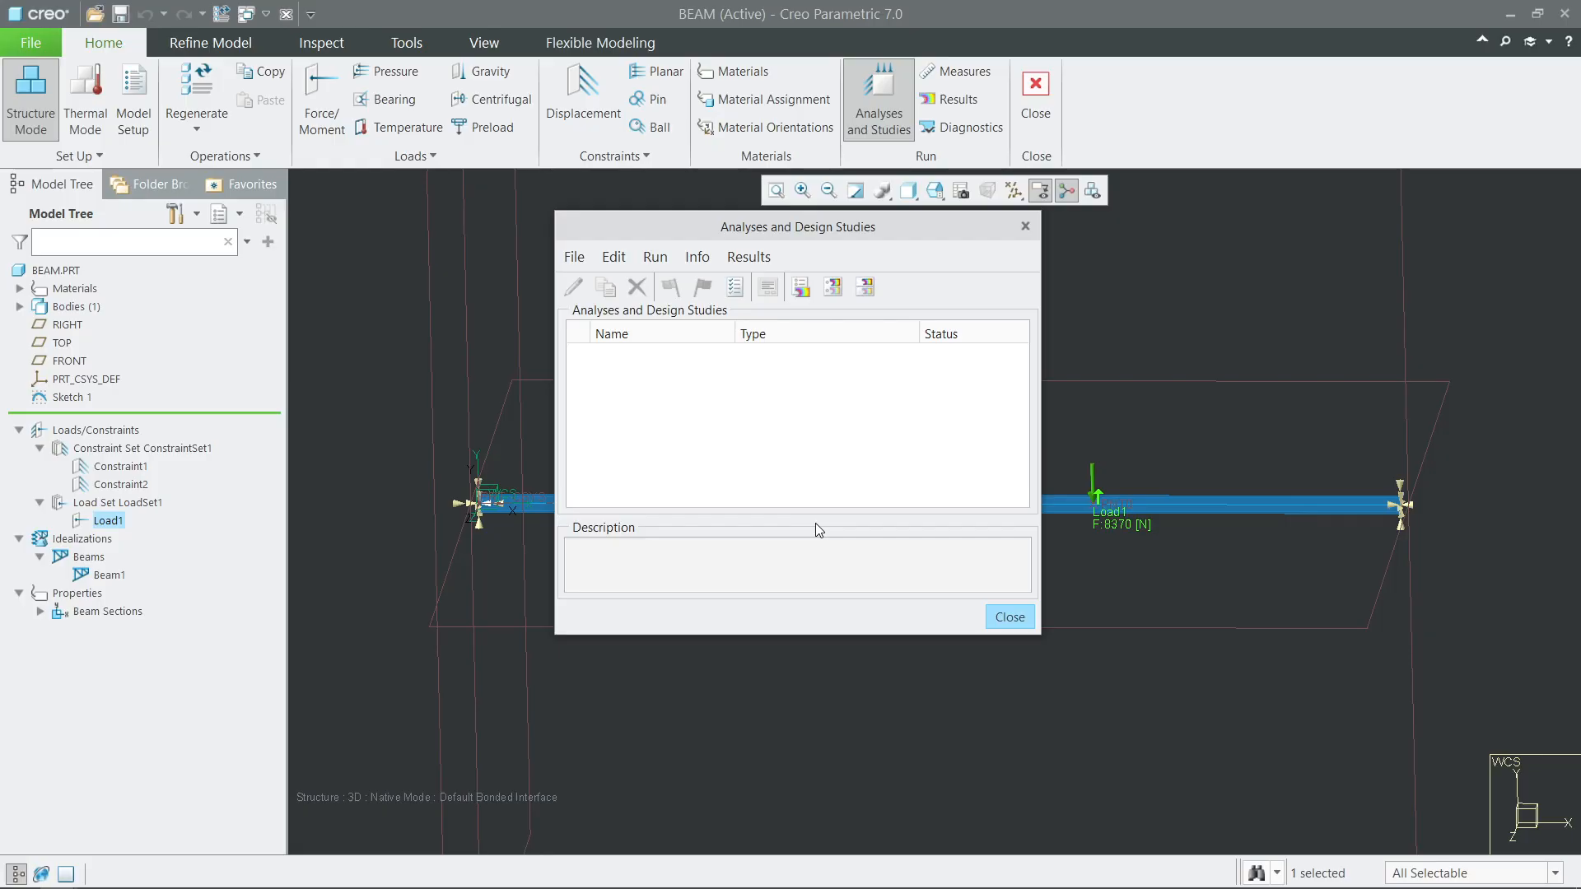
click(576, 258)
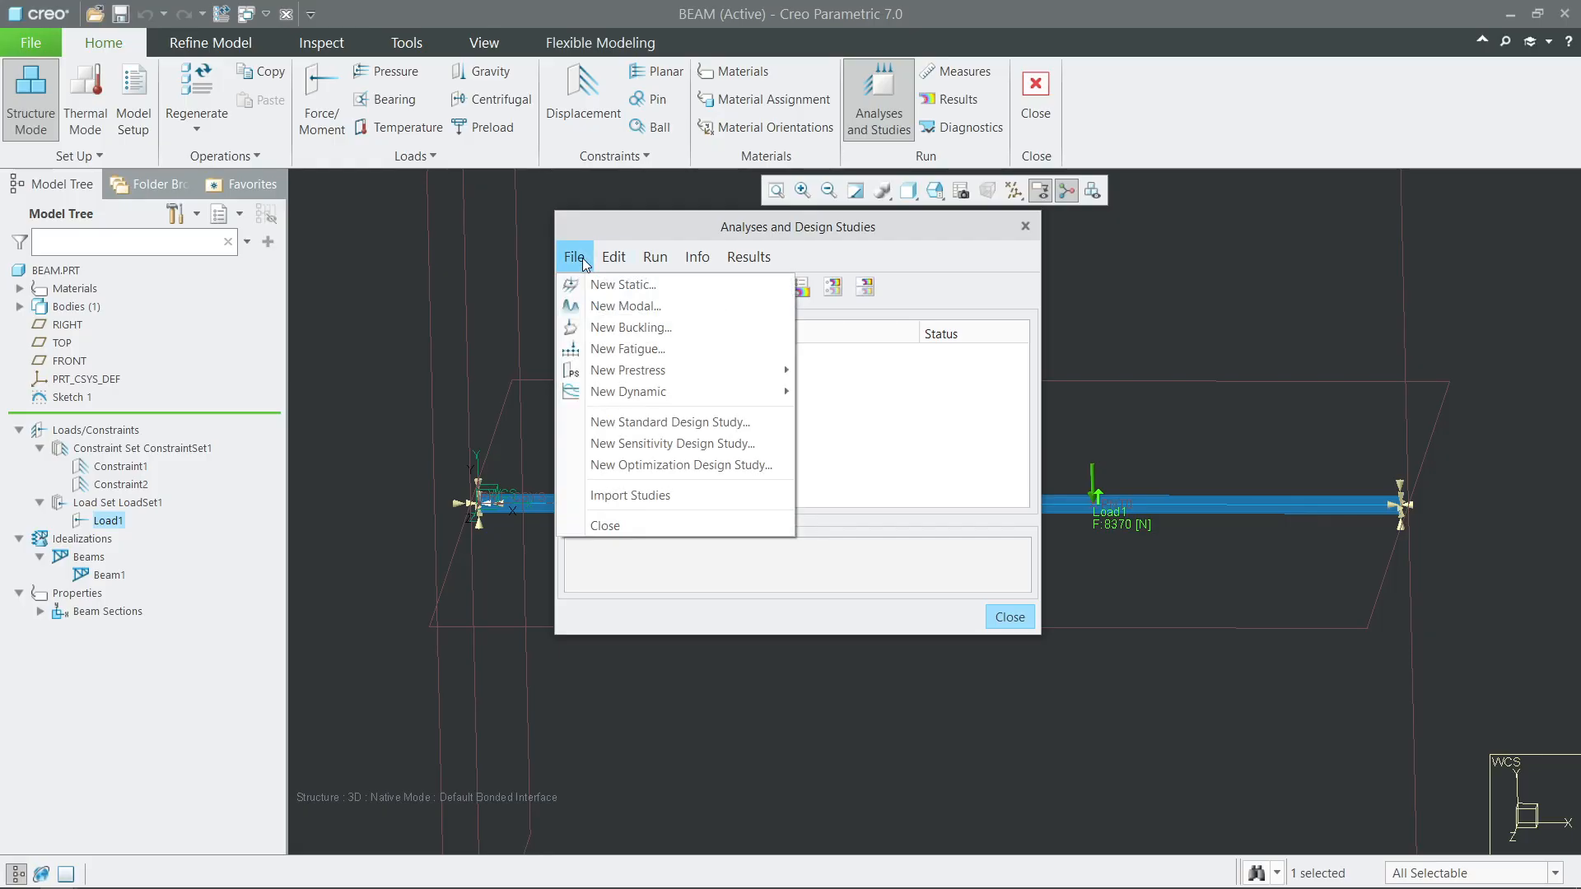
click(677, 288)
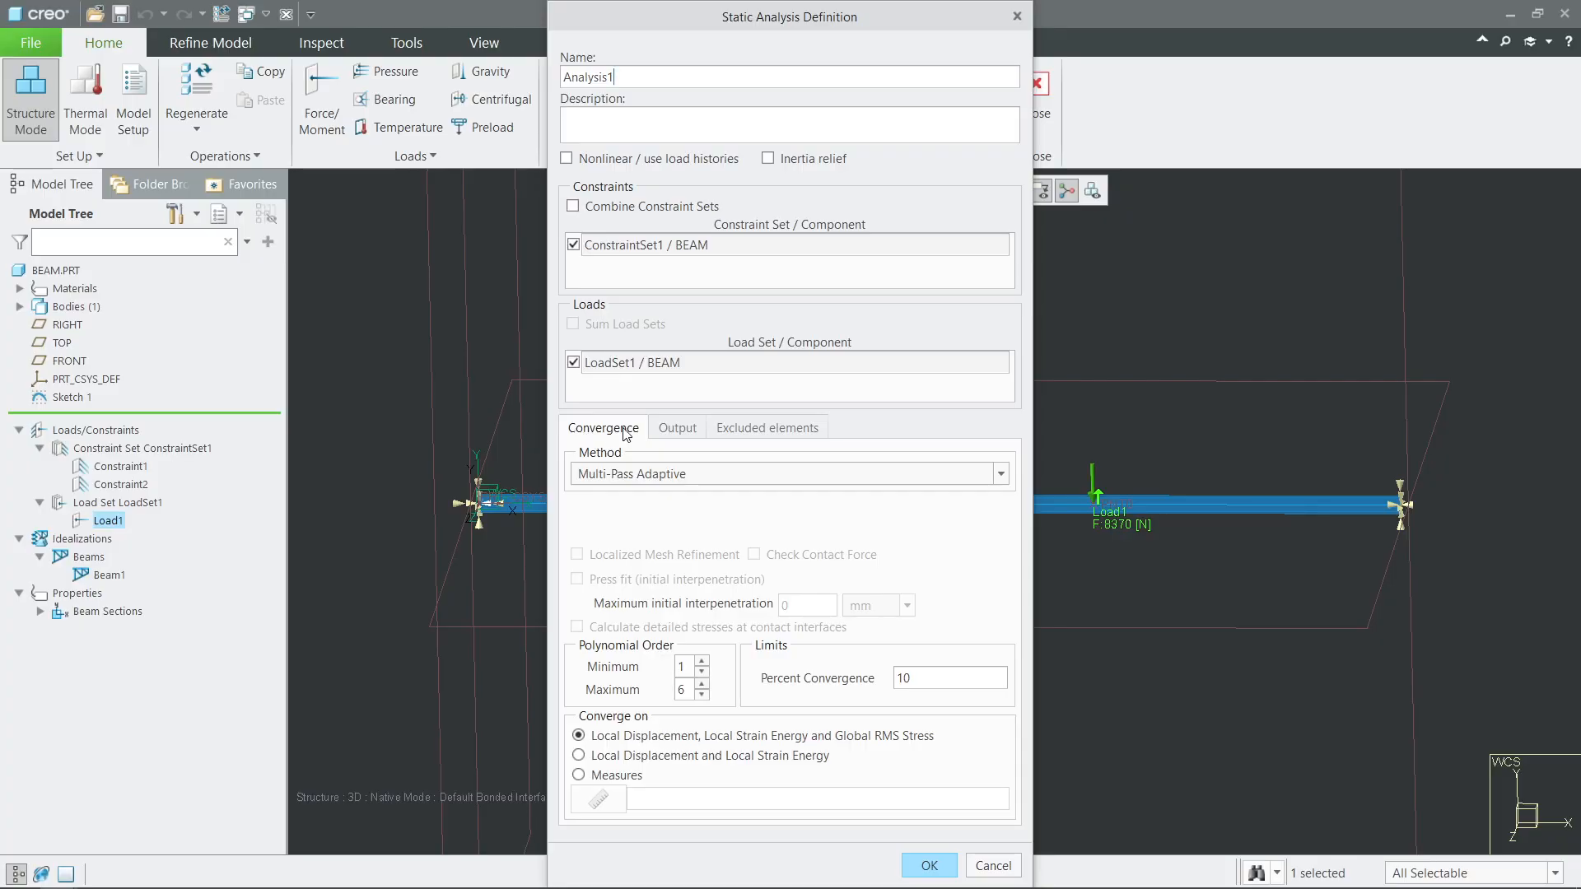
click(713, 479)
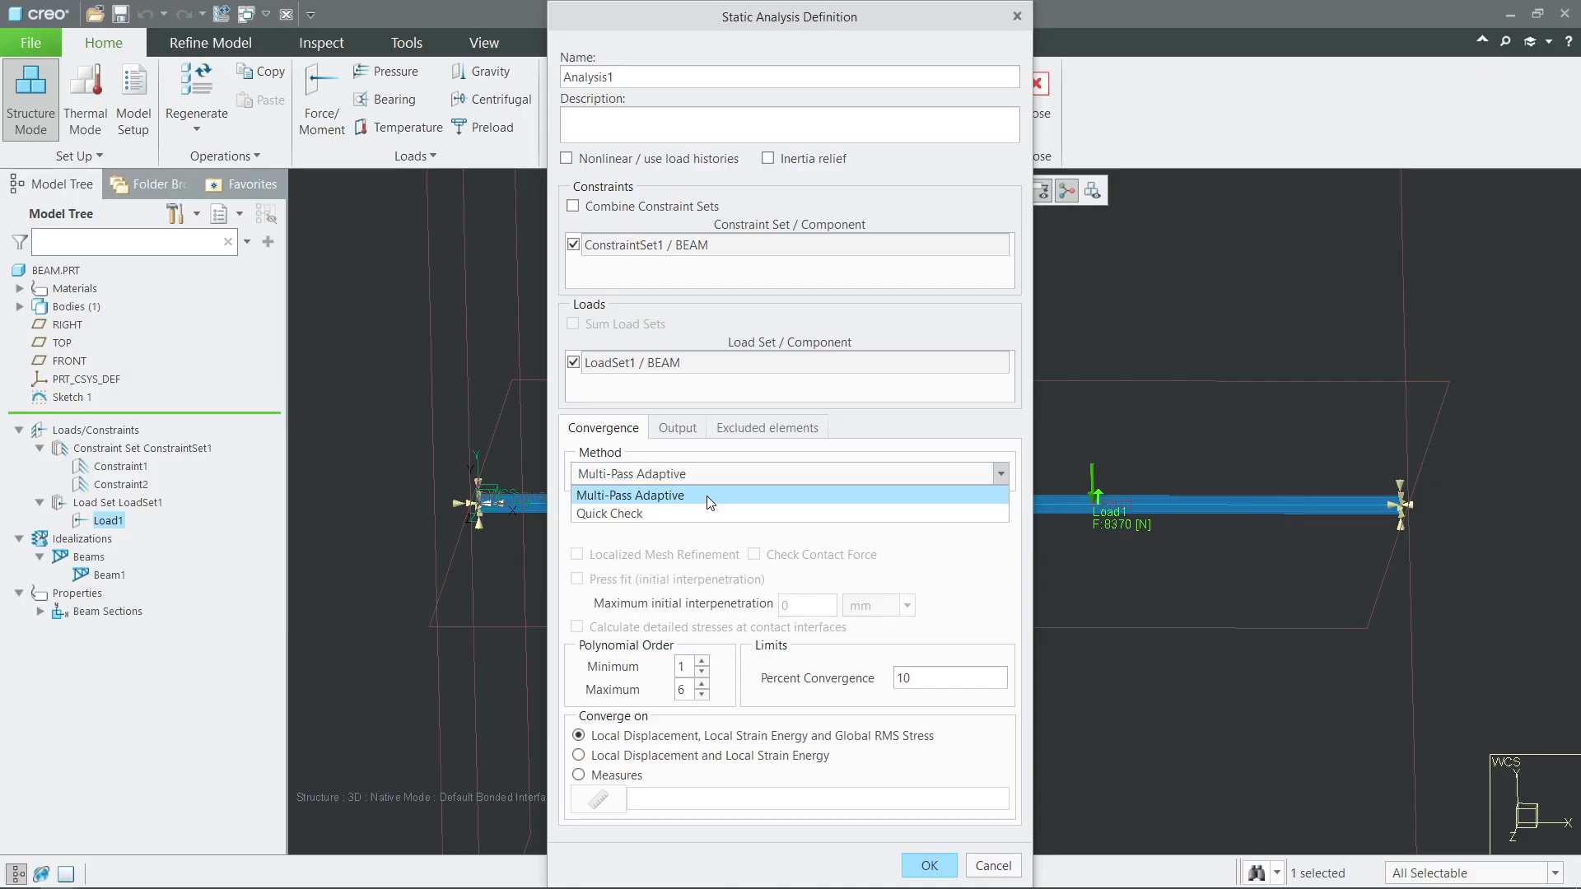
click(707, 497)
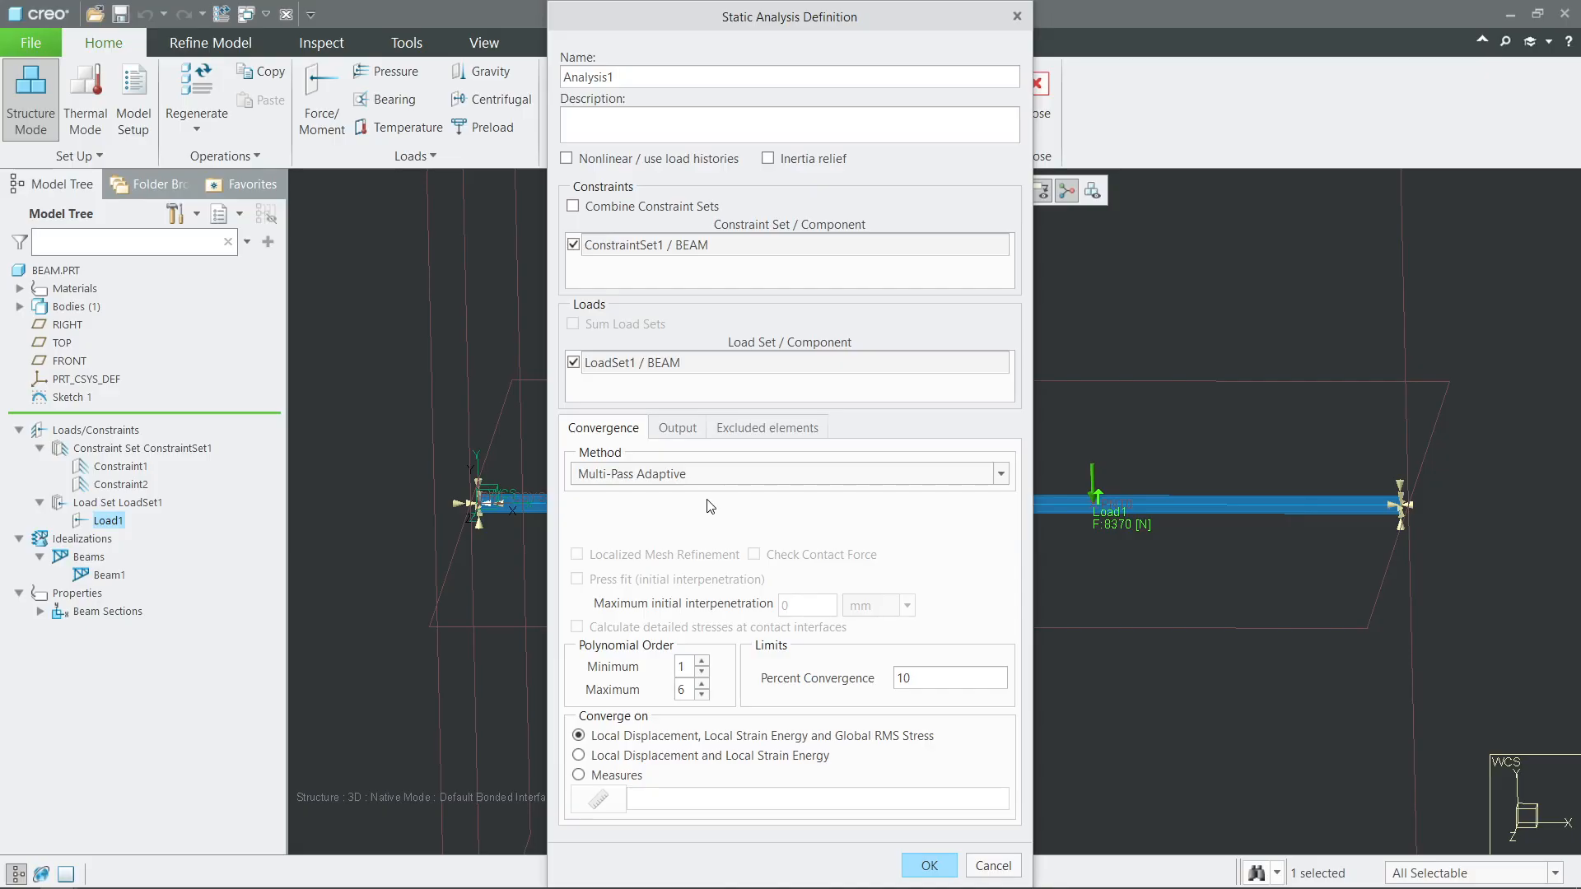
click(928, 866)
Step: Run Analysis1 with interactive diagnostics and close the run status report
drag(812, 227, 820, 271)
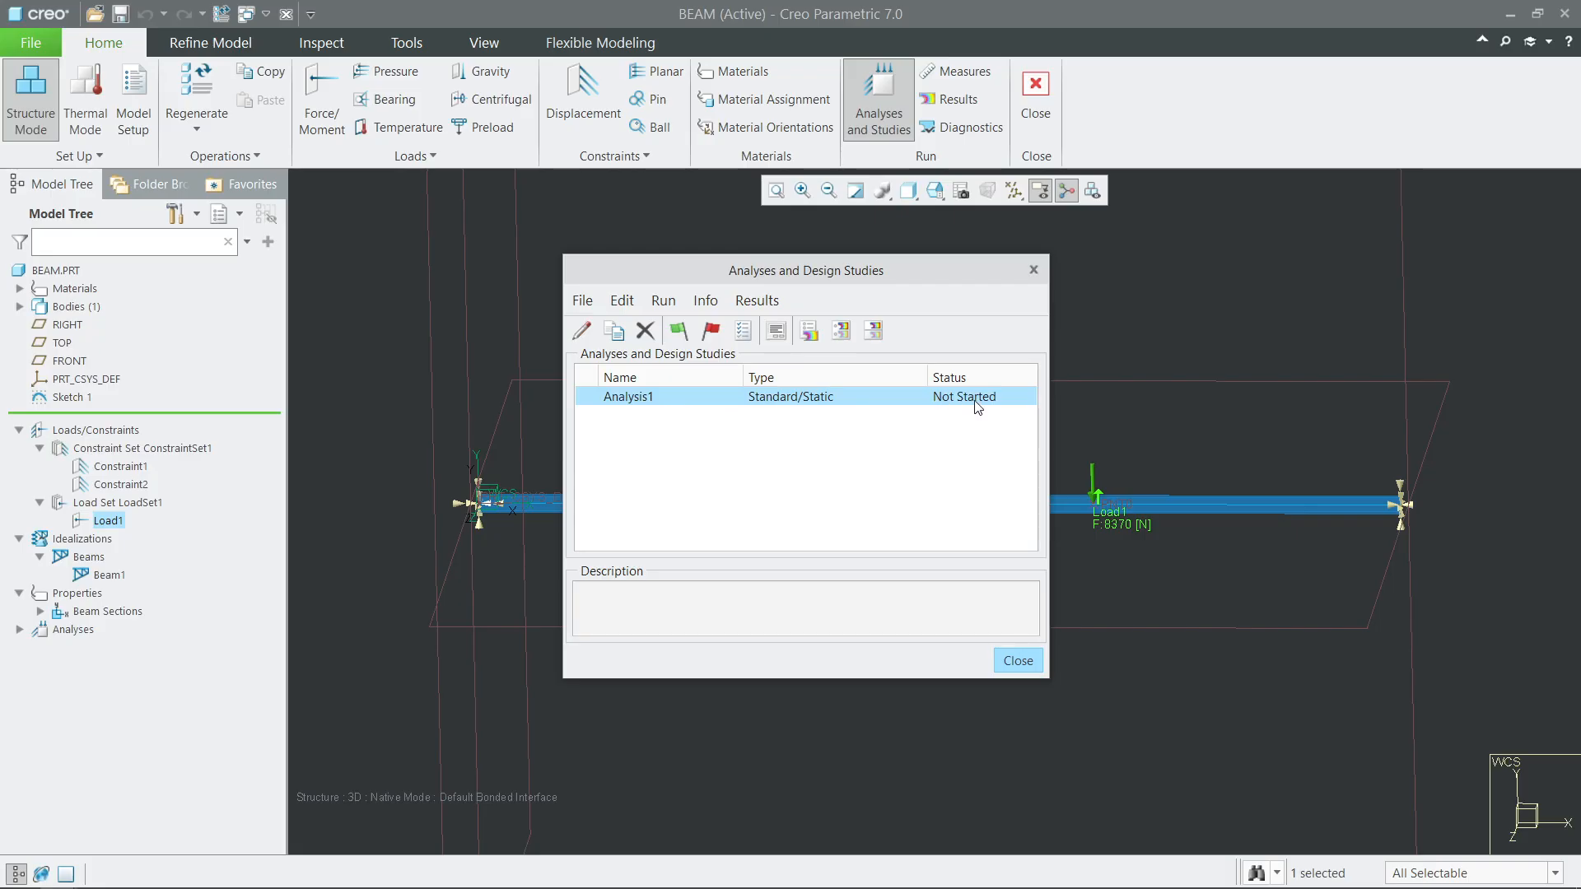
click(677, 331)
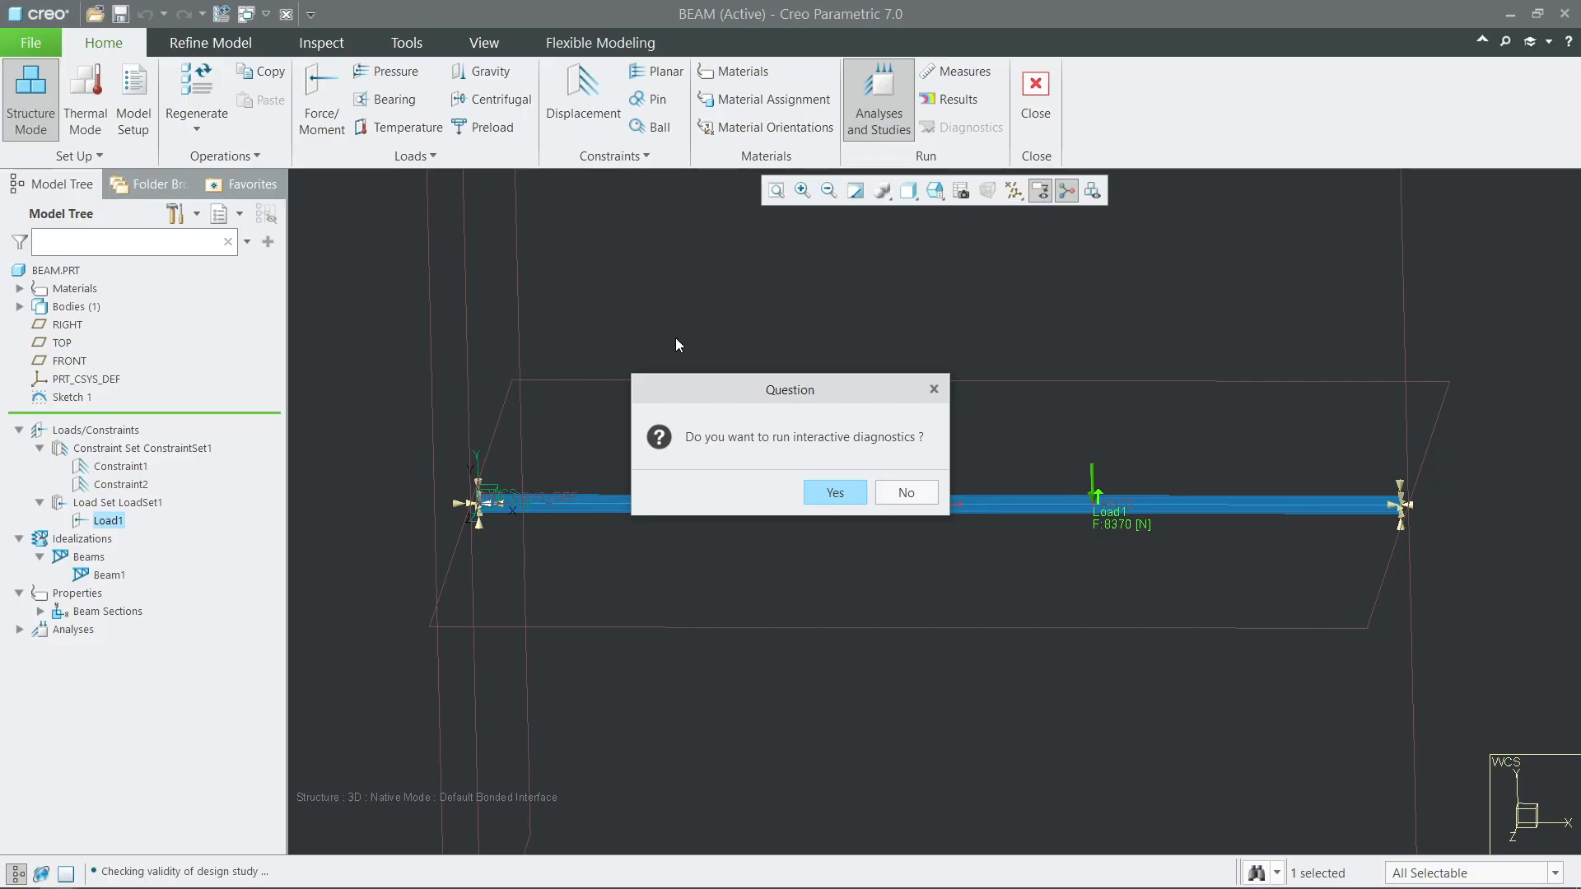
click(804, 475)
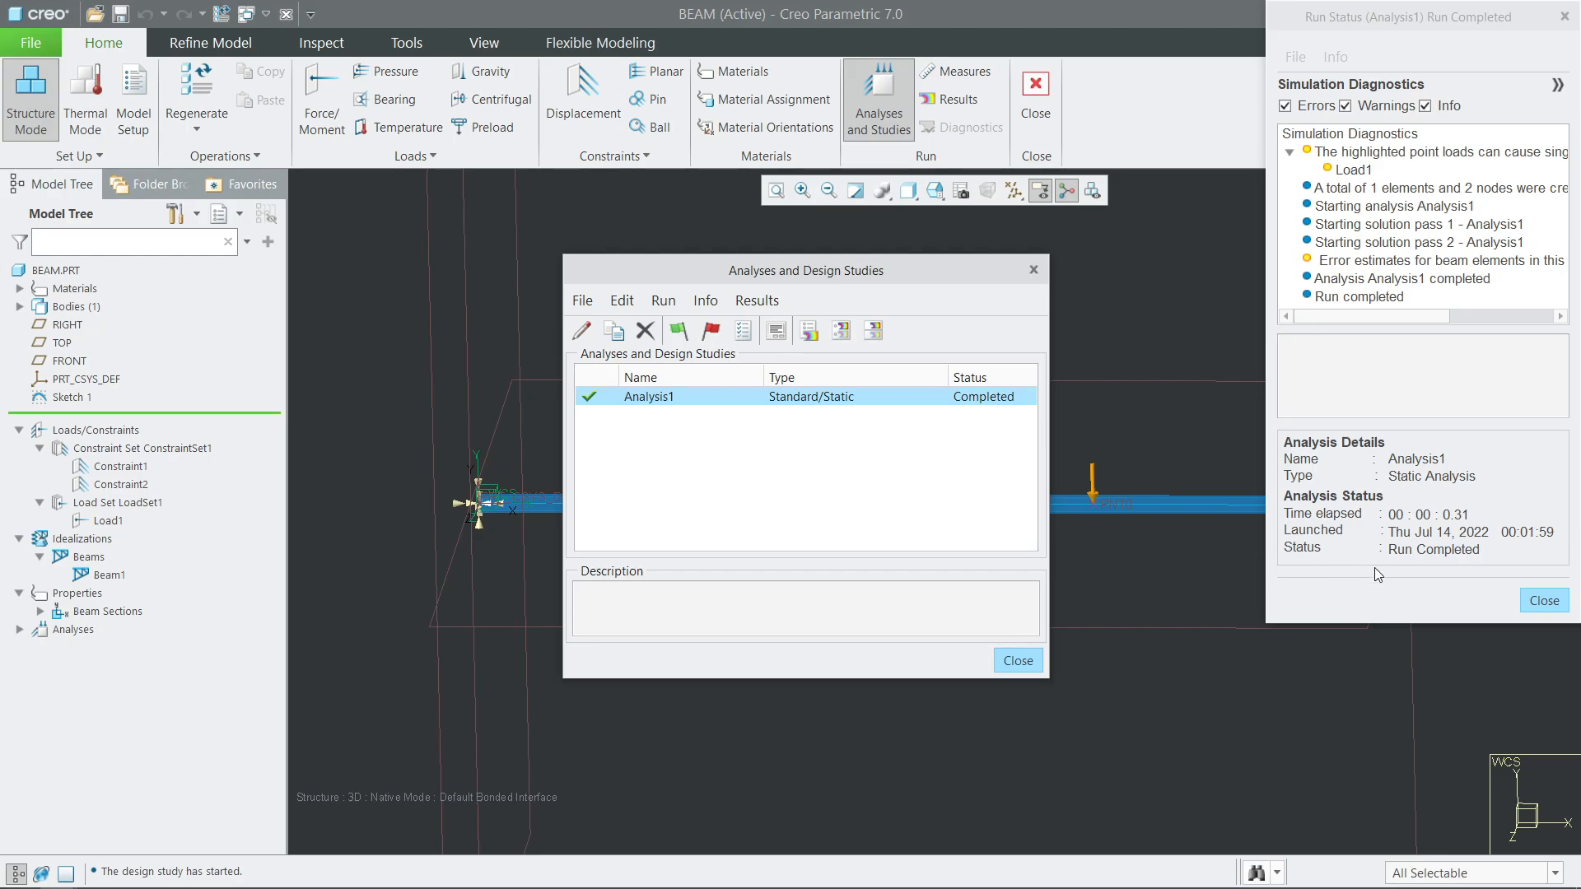
click(1545, 600)
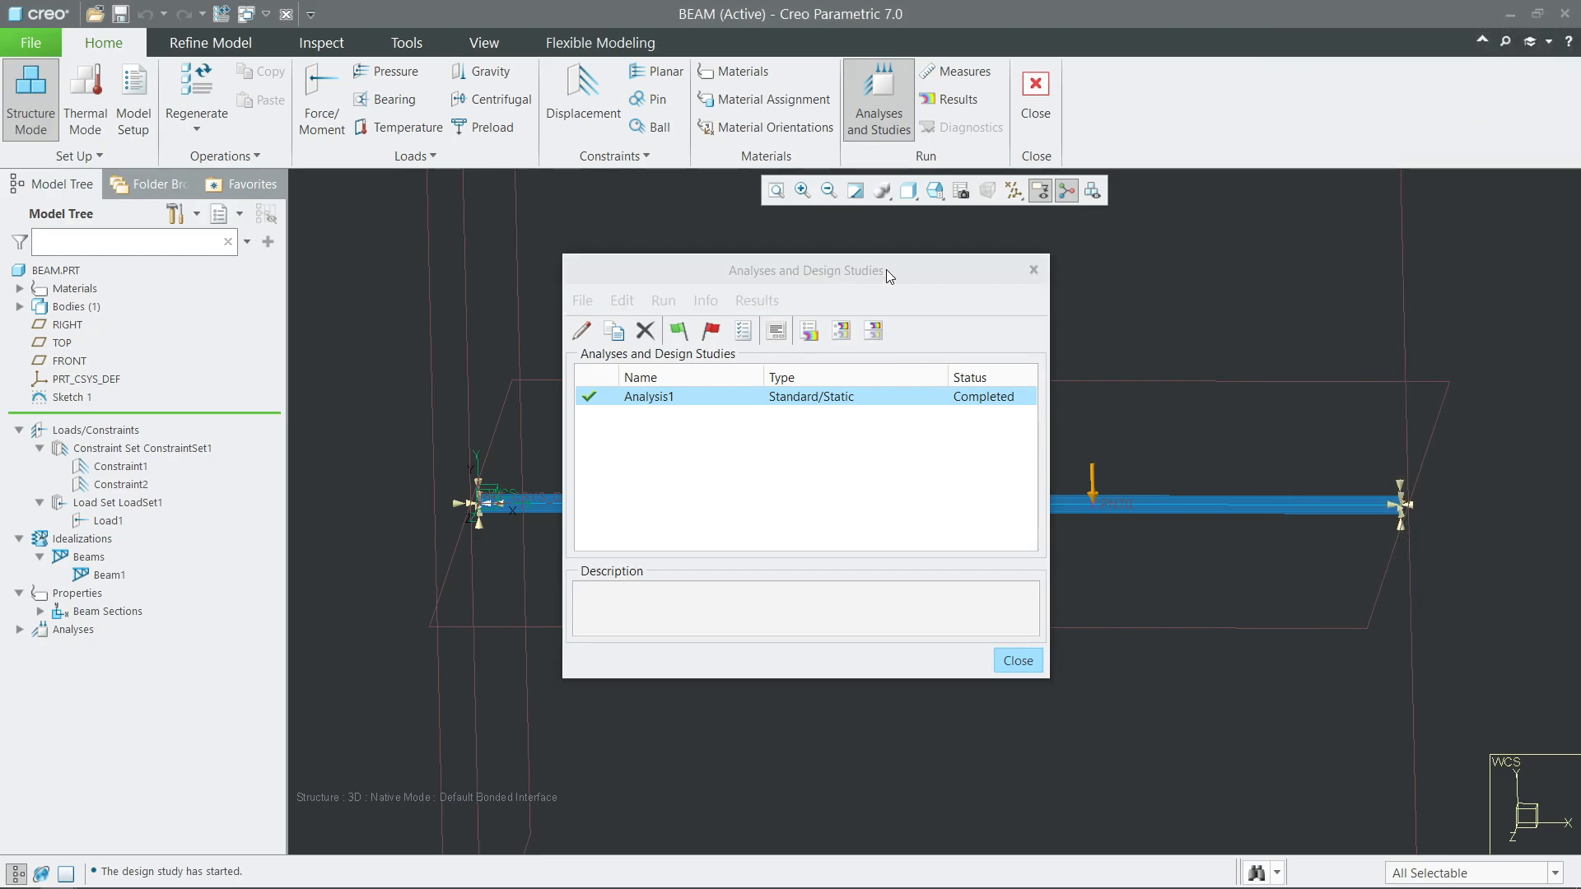
Step: Start a result window for Analysis1 with a Fringe display of Stress in MPa
drag(886, 269, 887, 256)
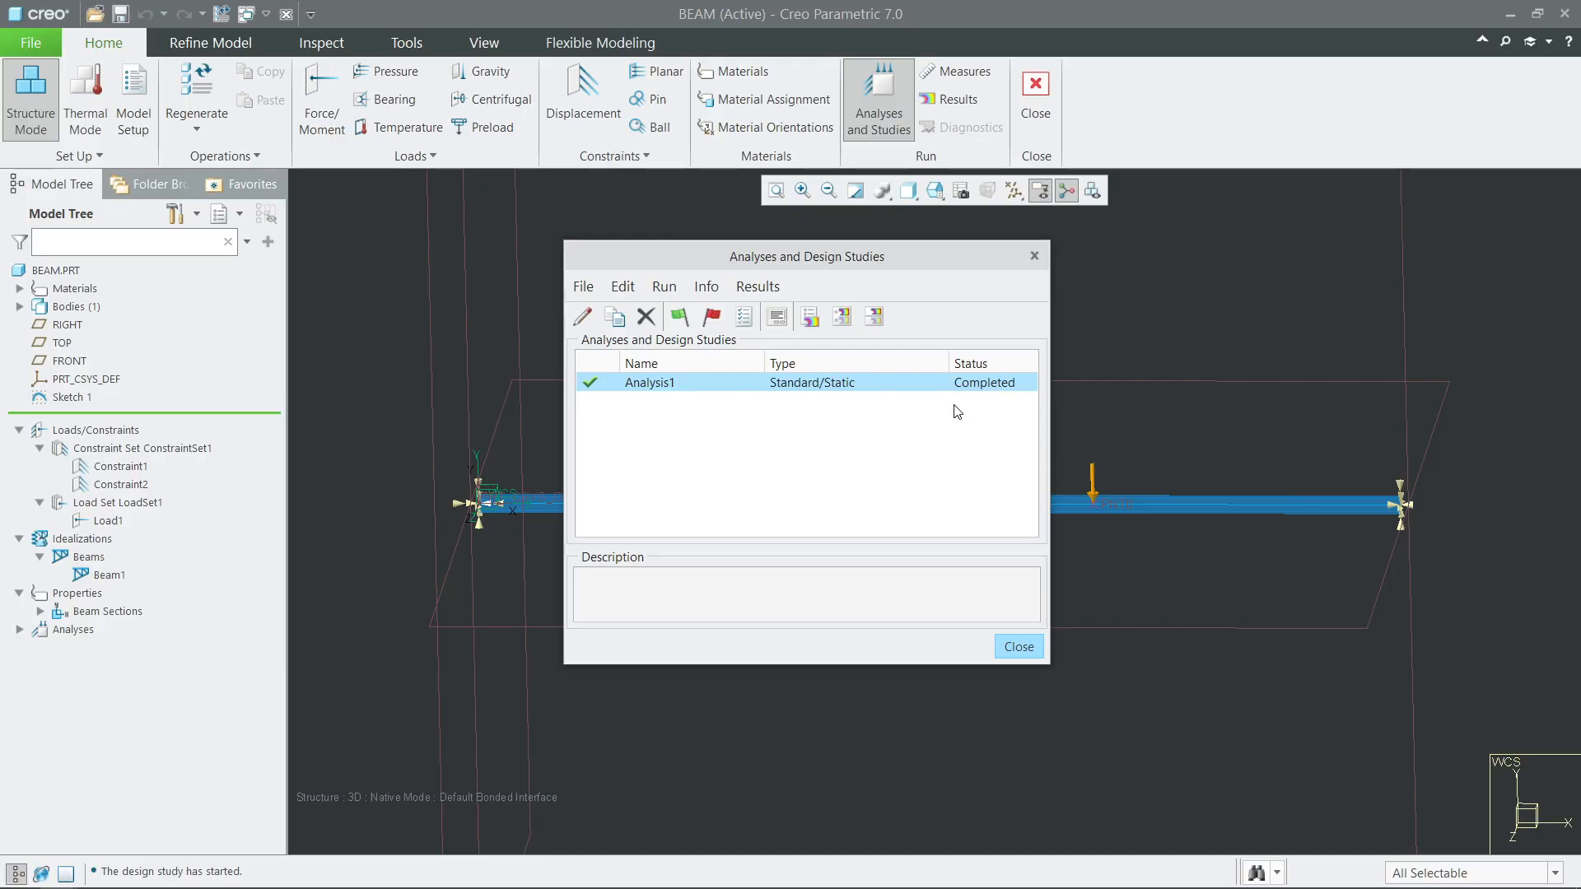
click(808, 322)
drag(793, 256, 797, 210)
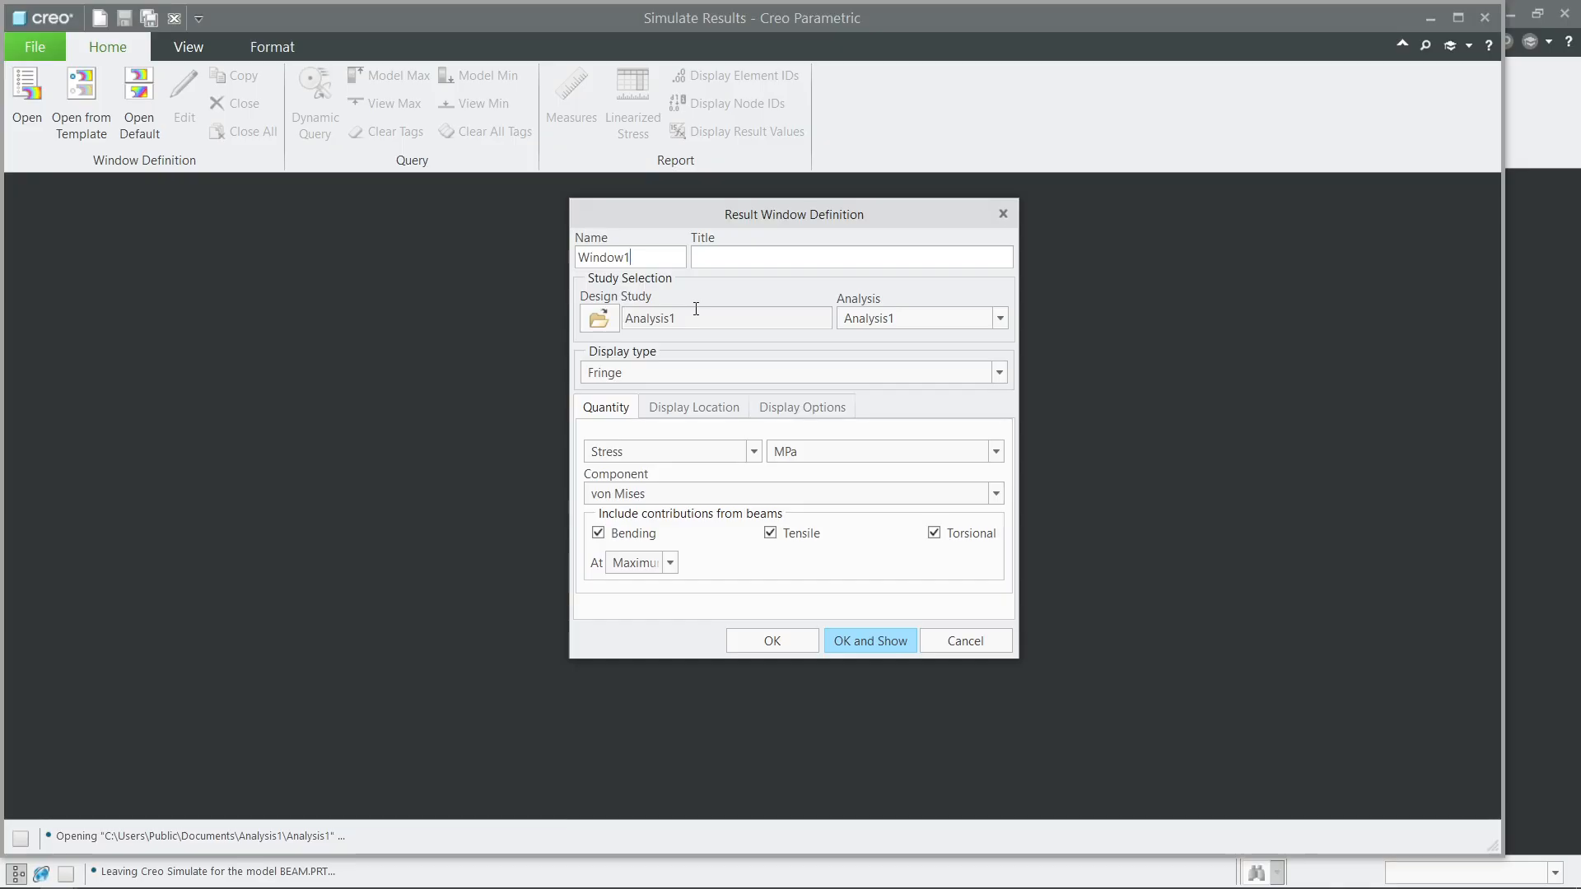
click(690, 376)
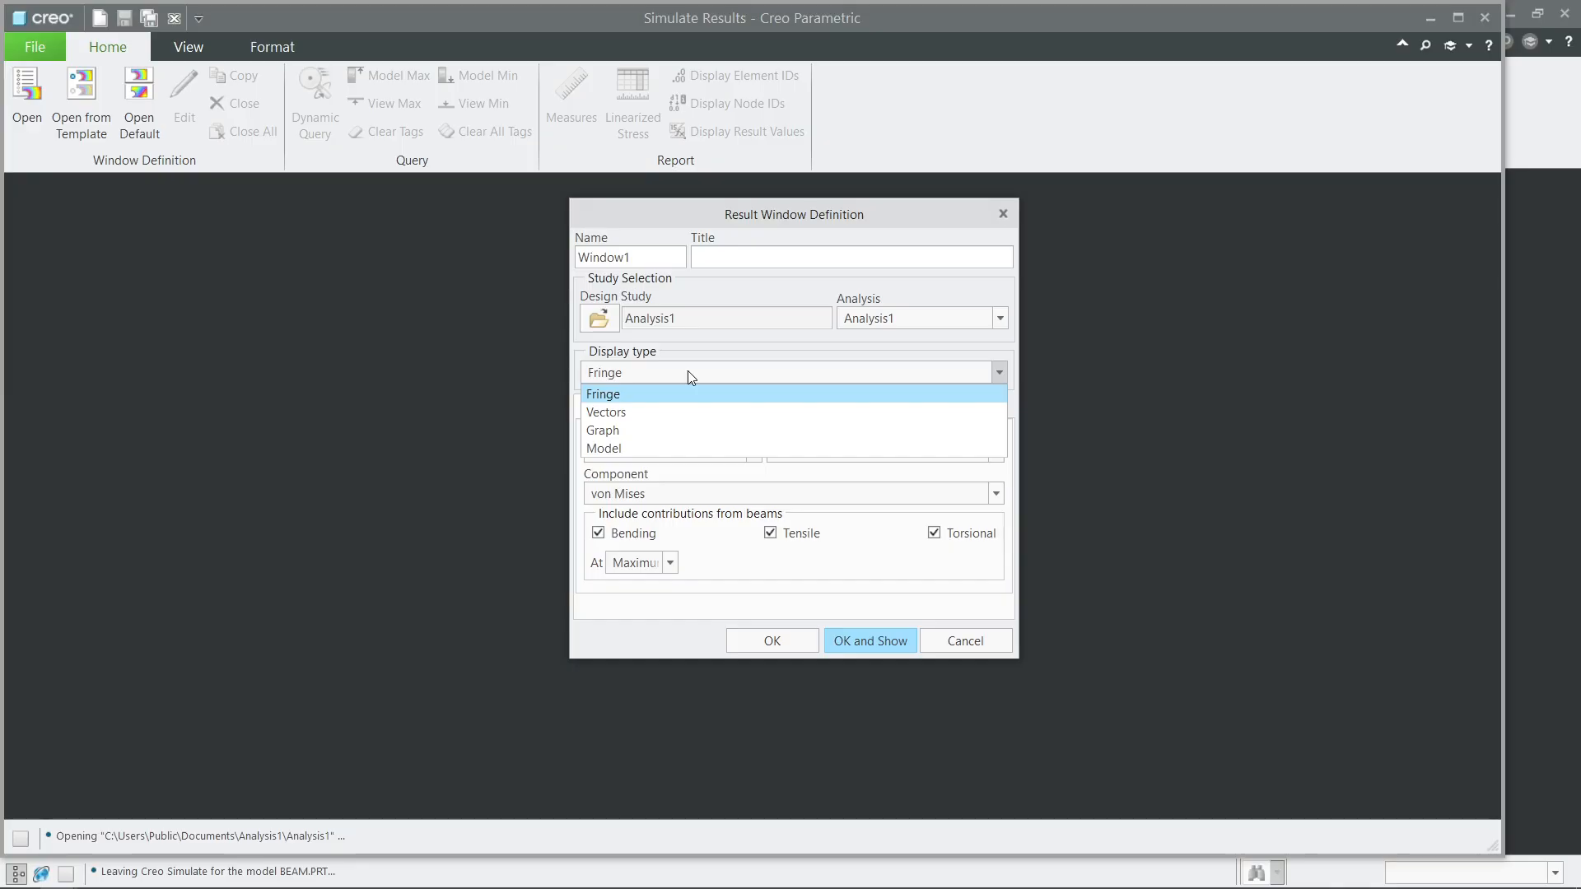
click(667, 393)
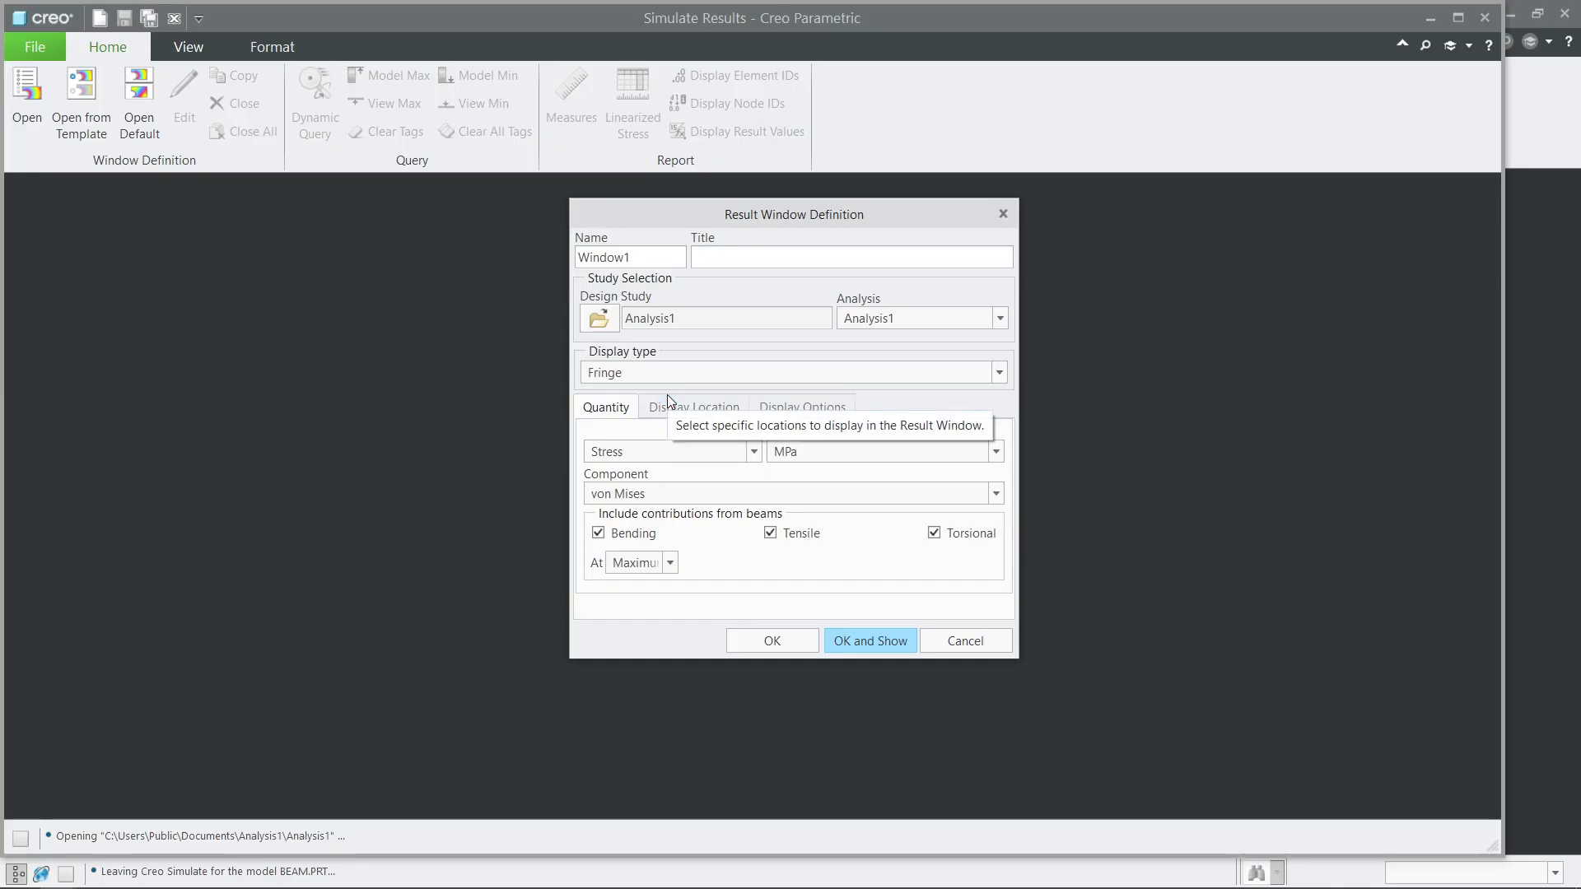
click(753, 451)
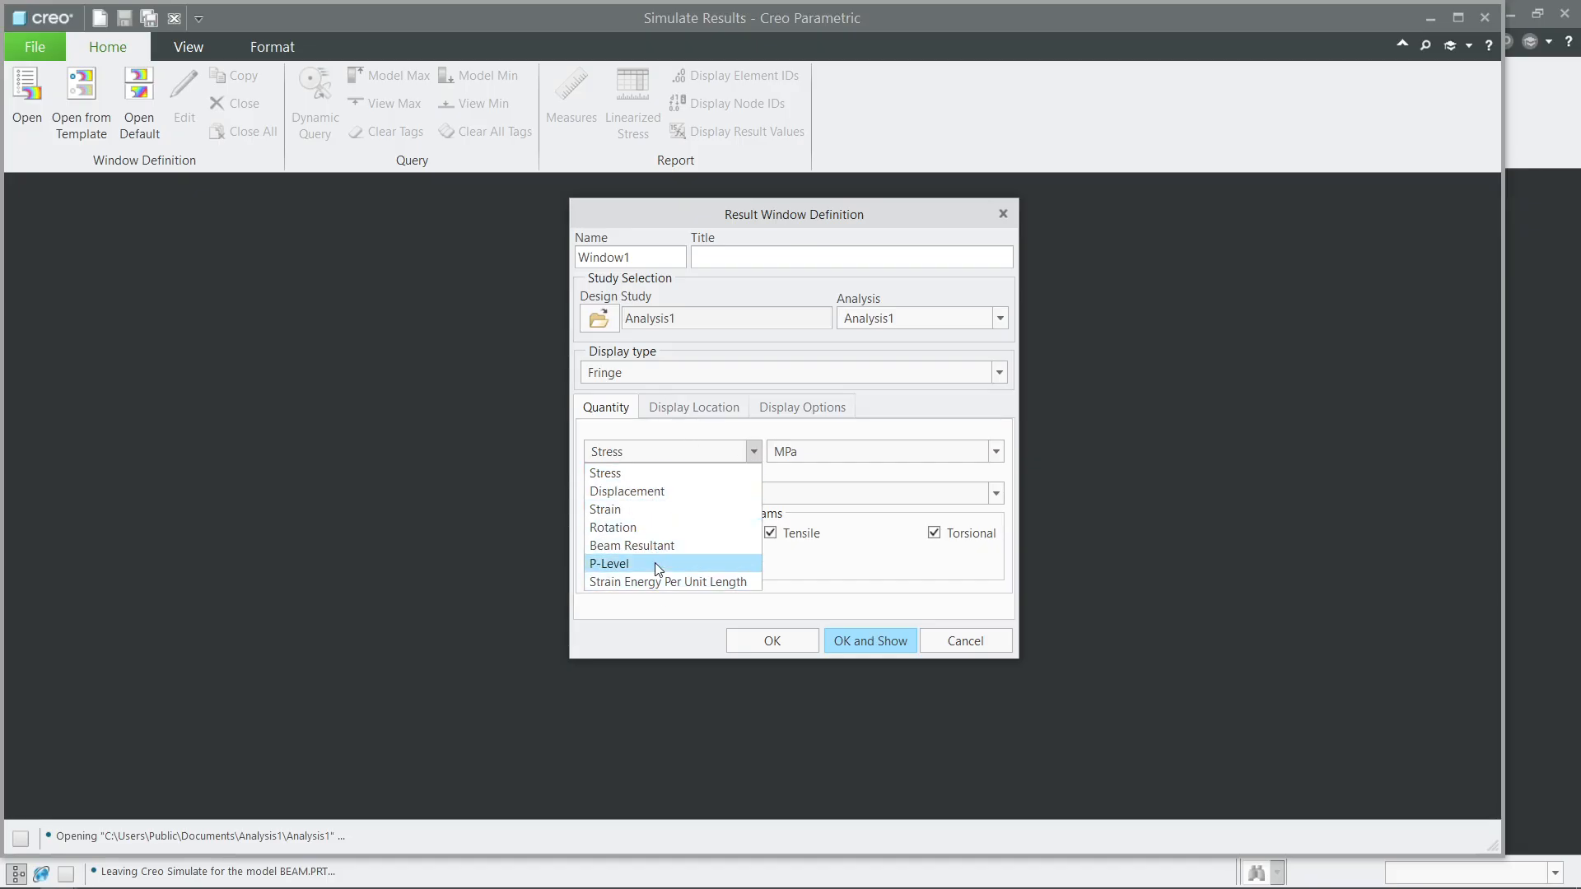
click(680, 442)
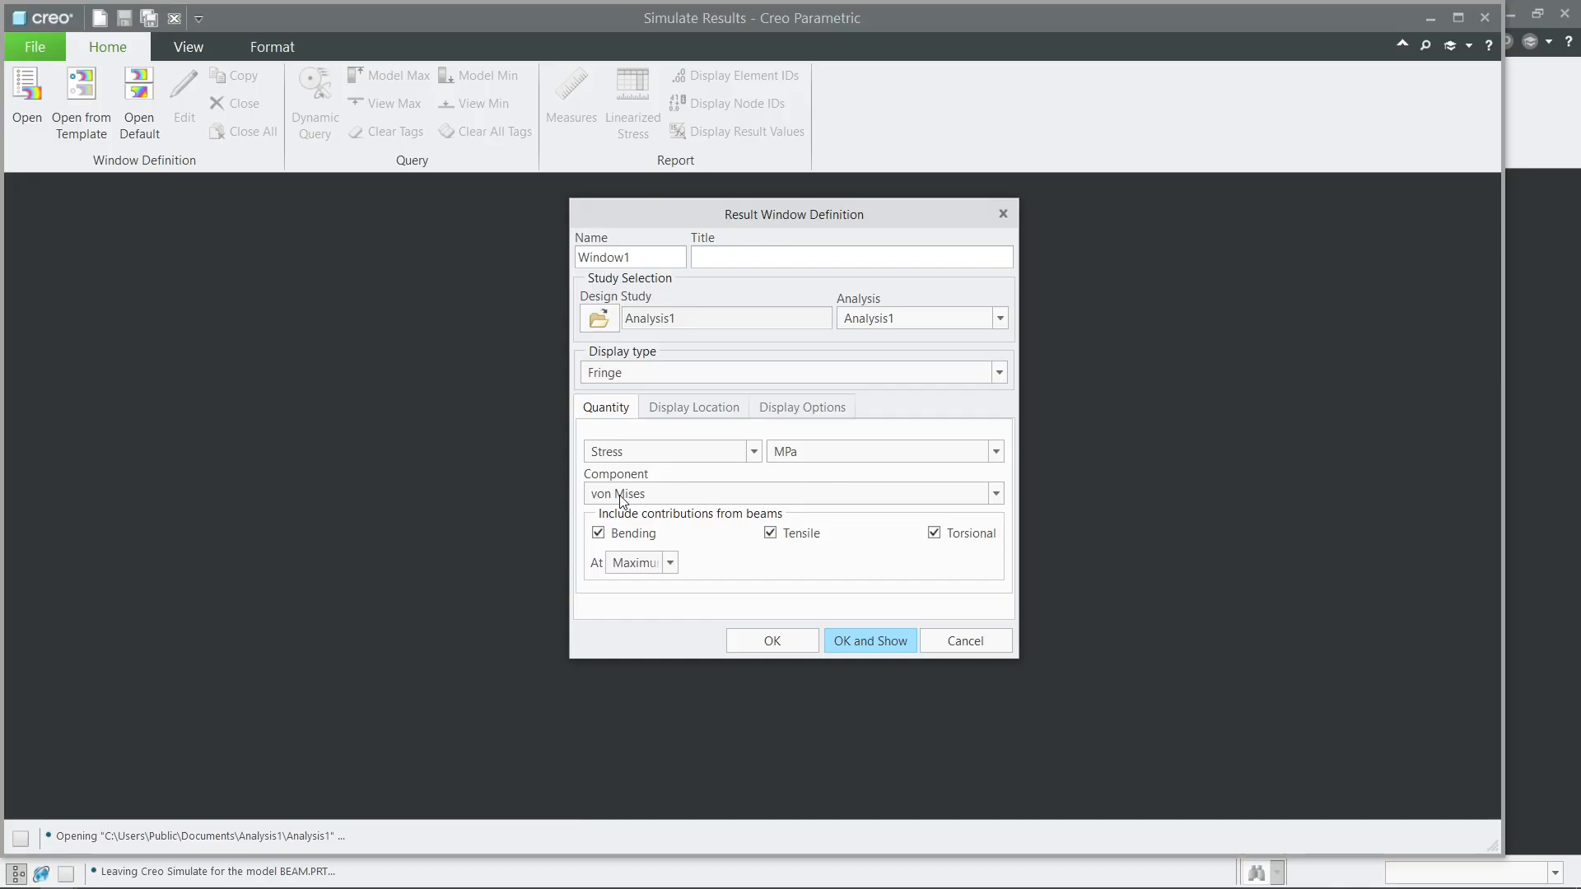
Step: Check the required stress type in Problem 7.11, choose the Beam Bending stress component, and show the result
click(996, 498)
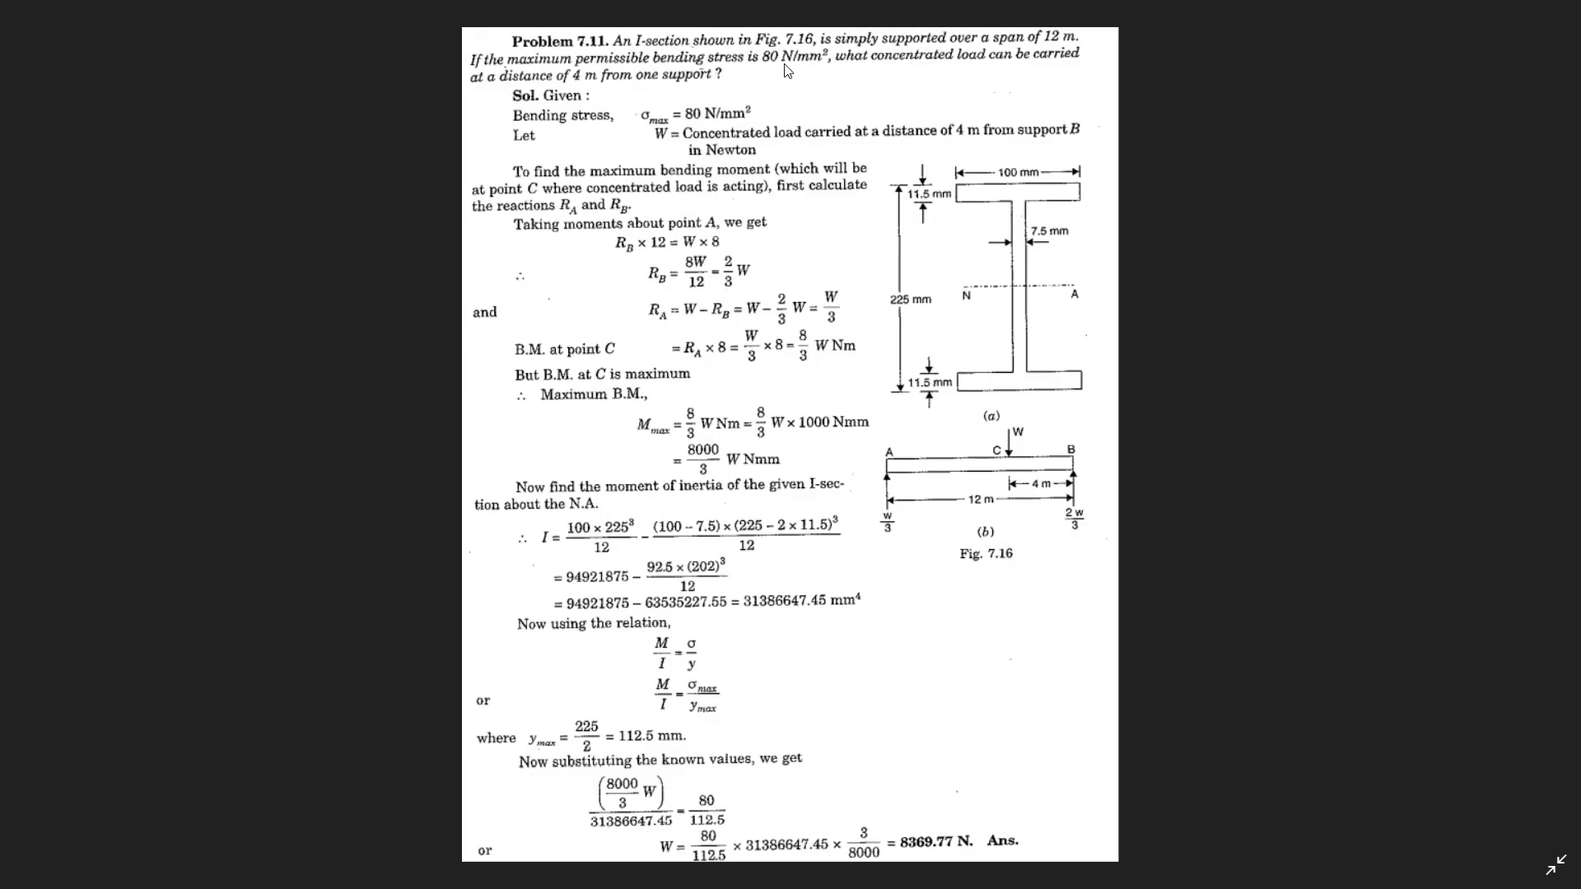
key(super+1)
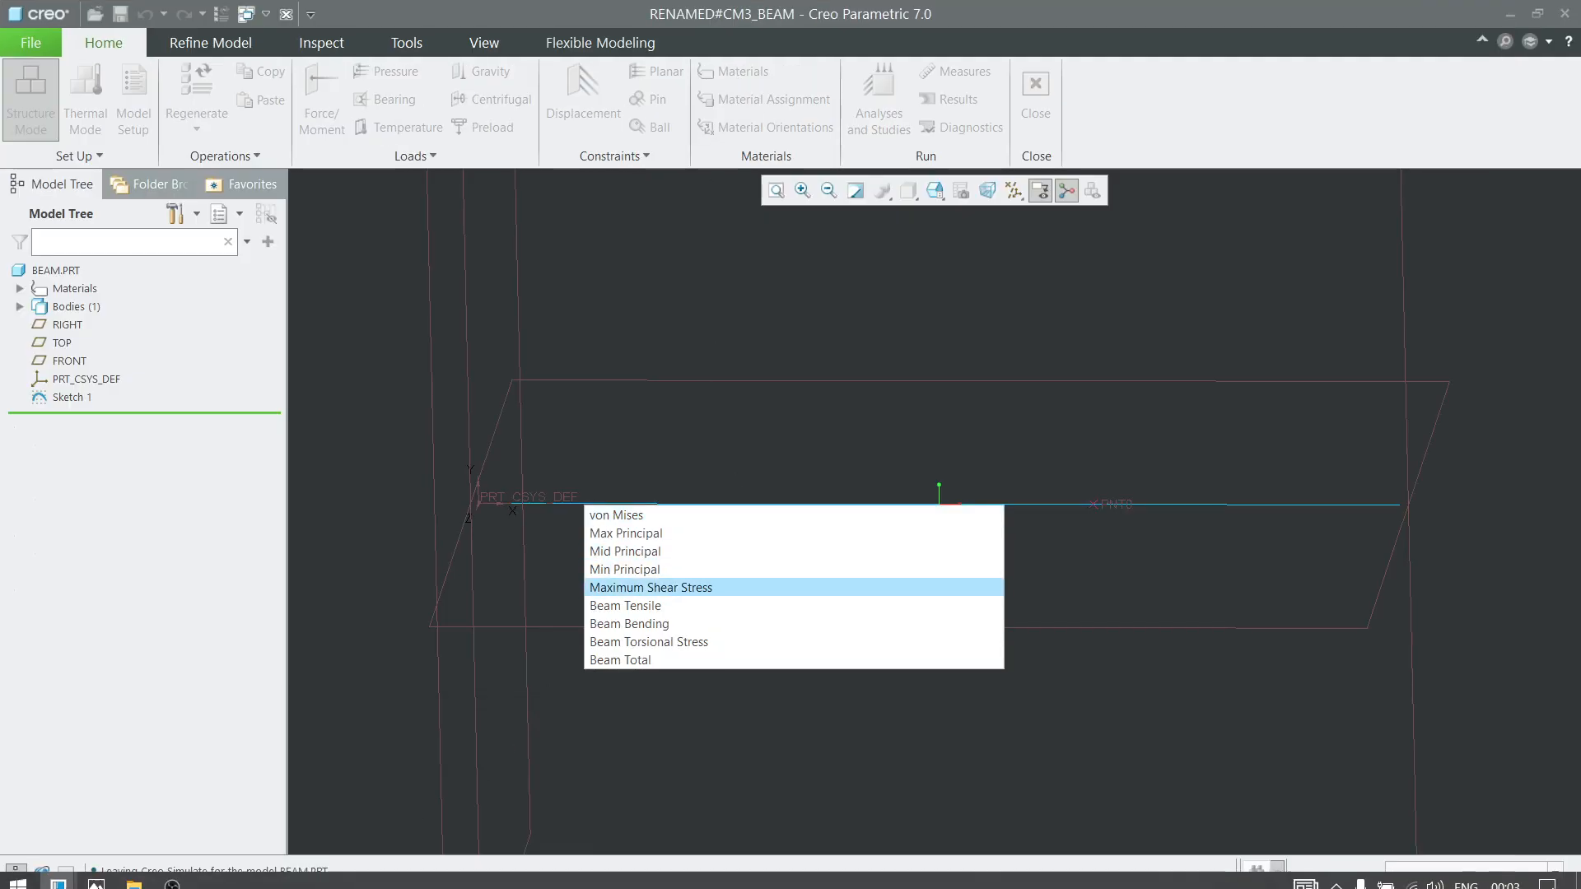
click(441, 787)
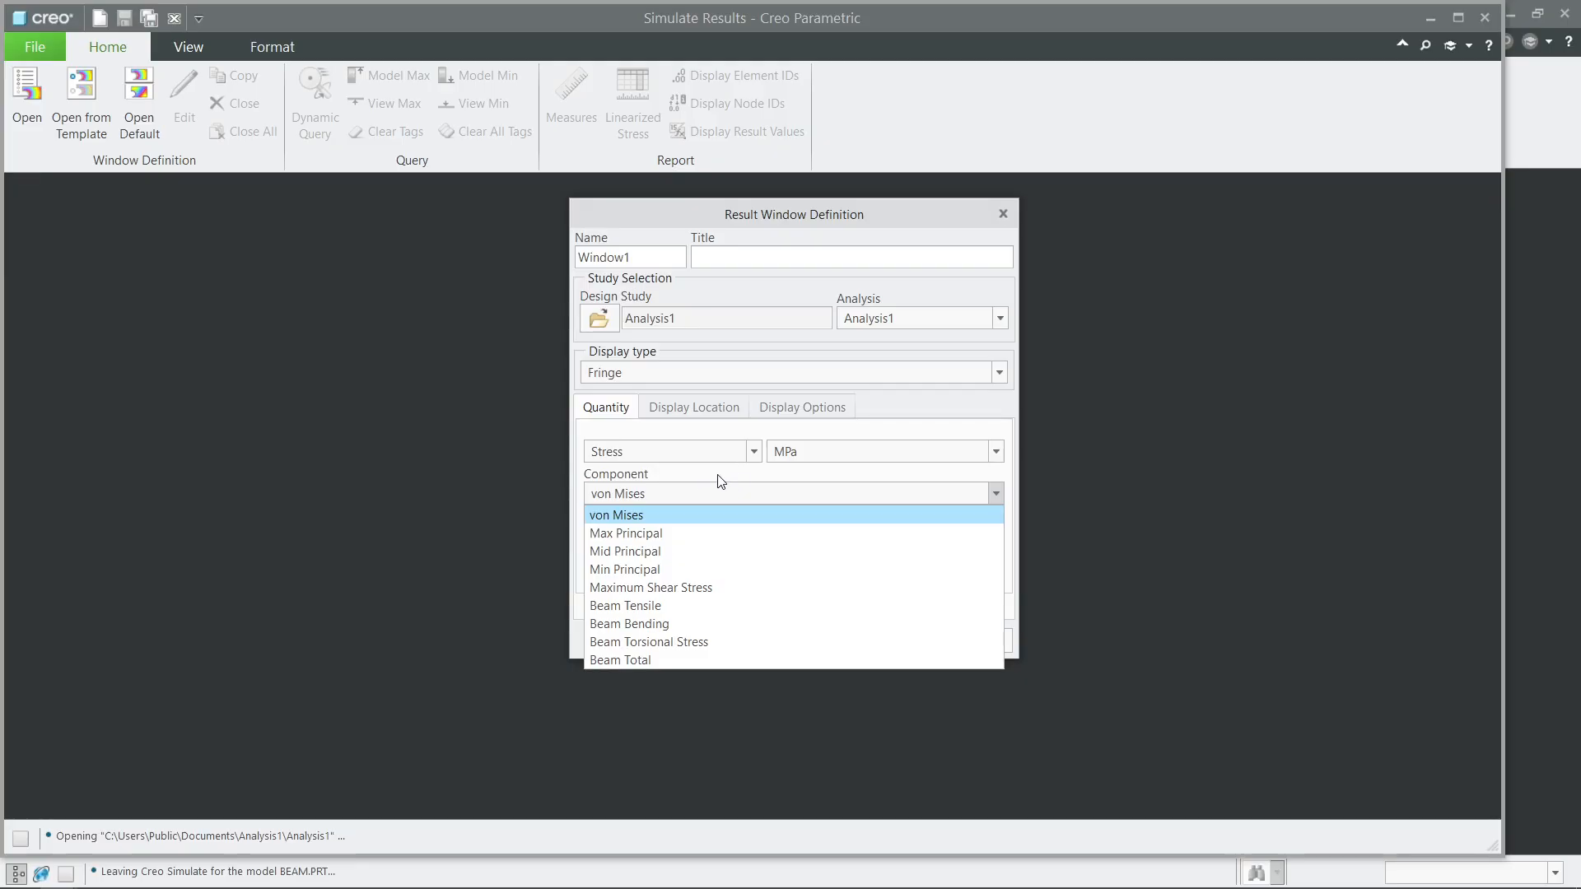
click(652, 623)
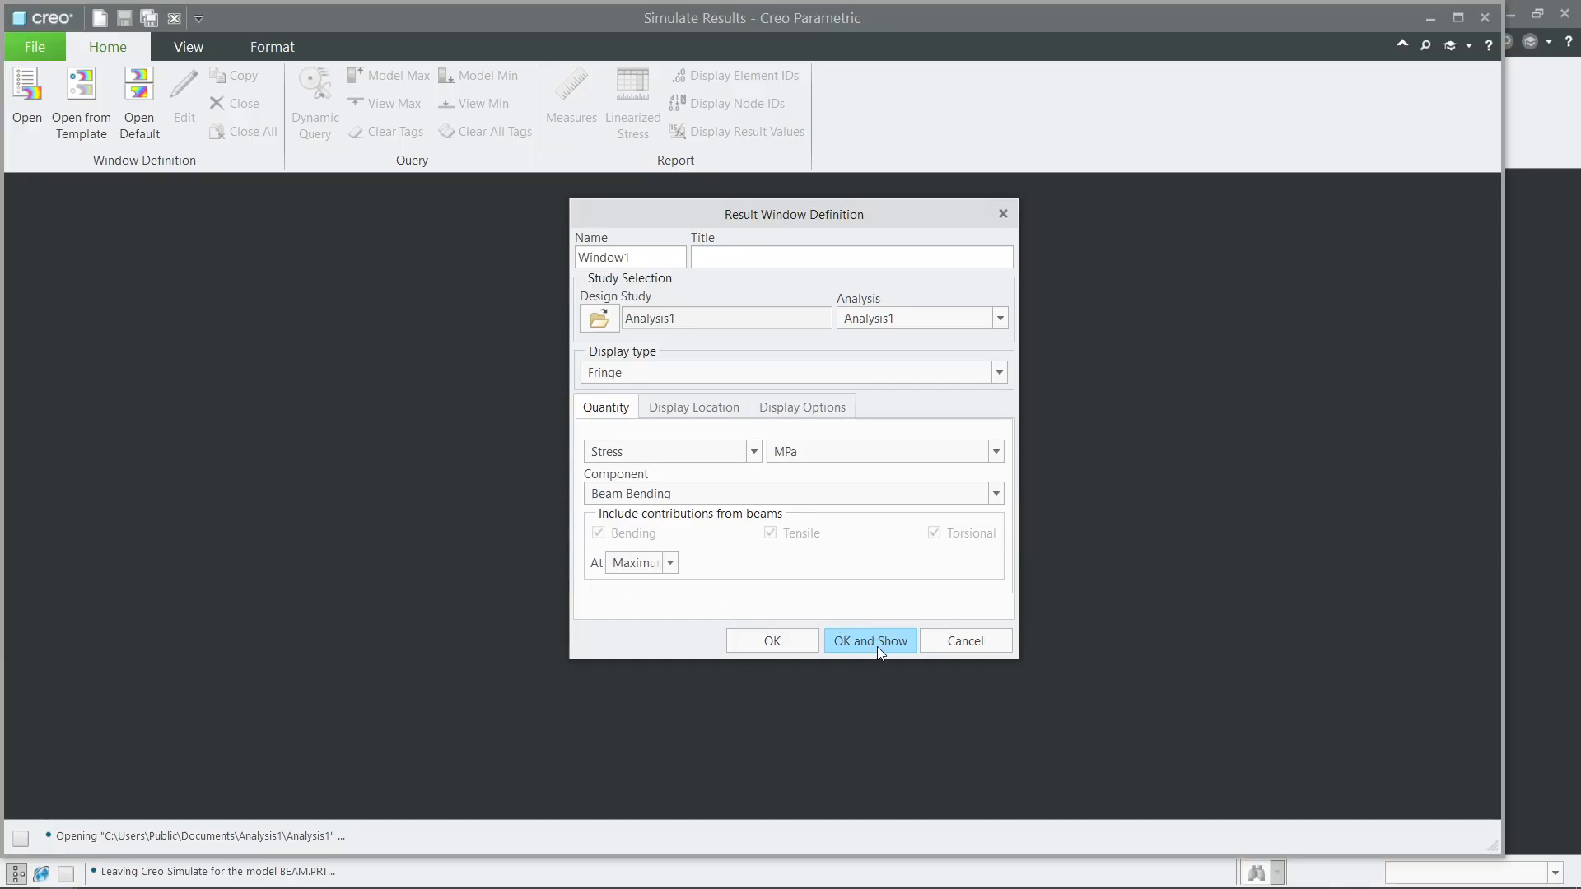
click(867, 639)
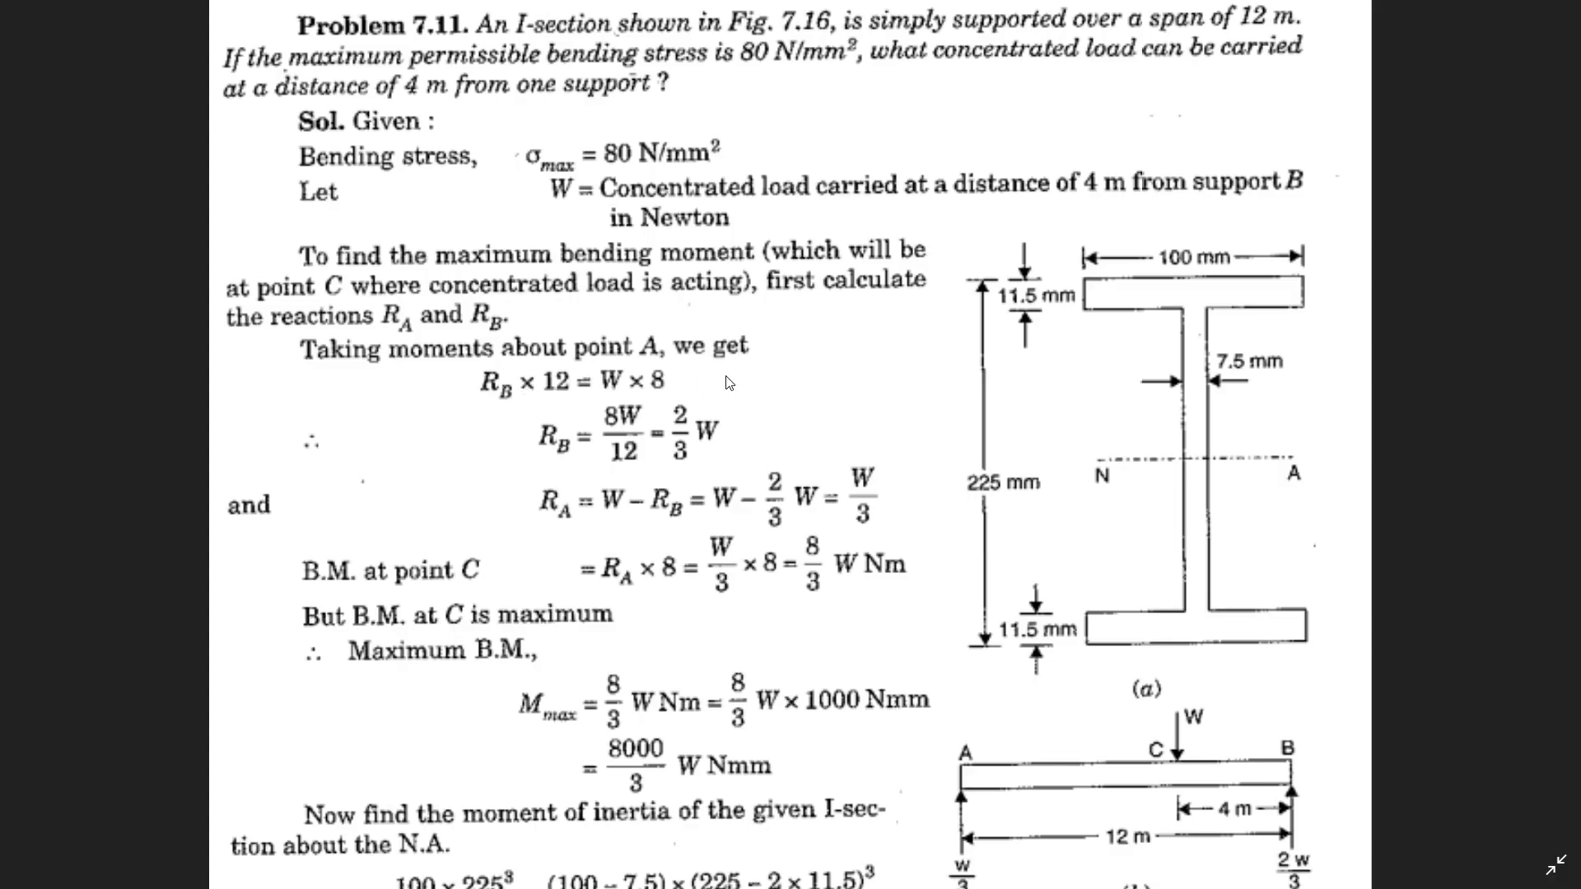
Step: Review the worked solution of Problem 7.11 down to the final load calculation
scroll(949, 284, down, 4)
scroll(950, 284, down, 3)
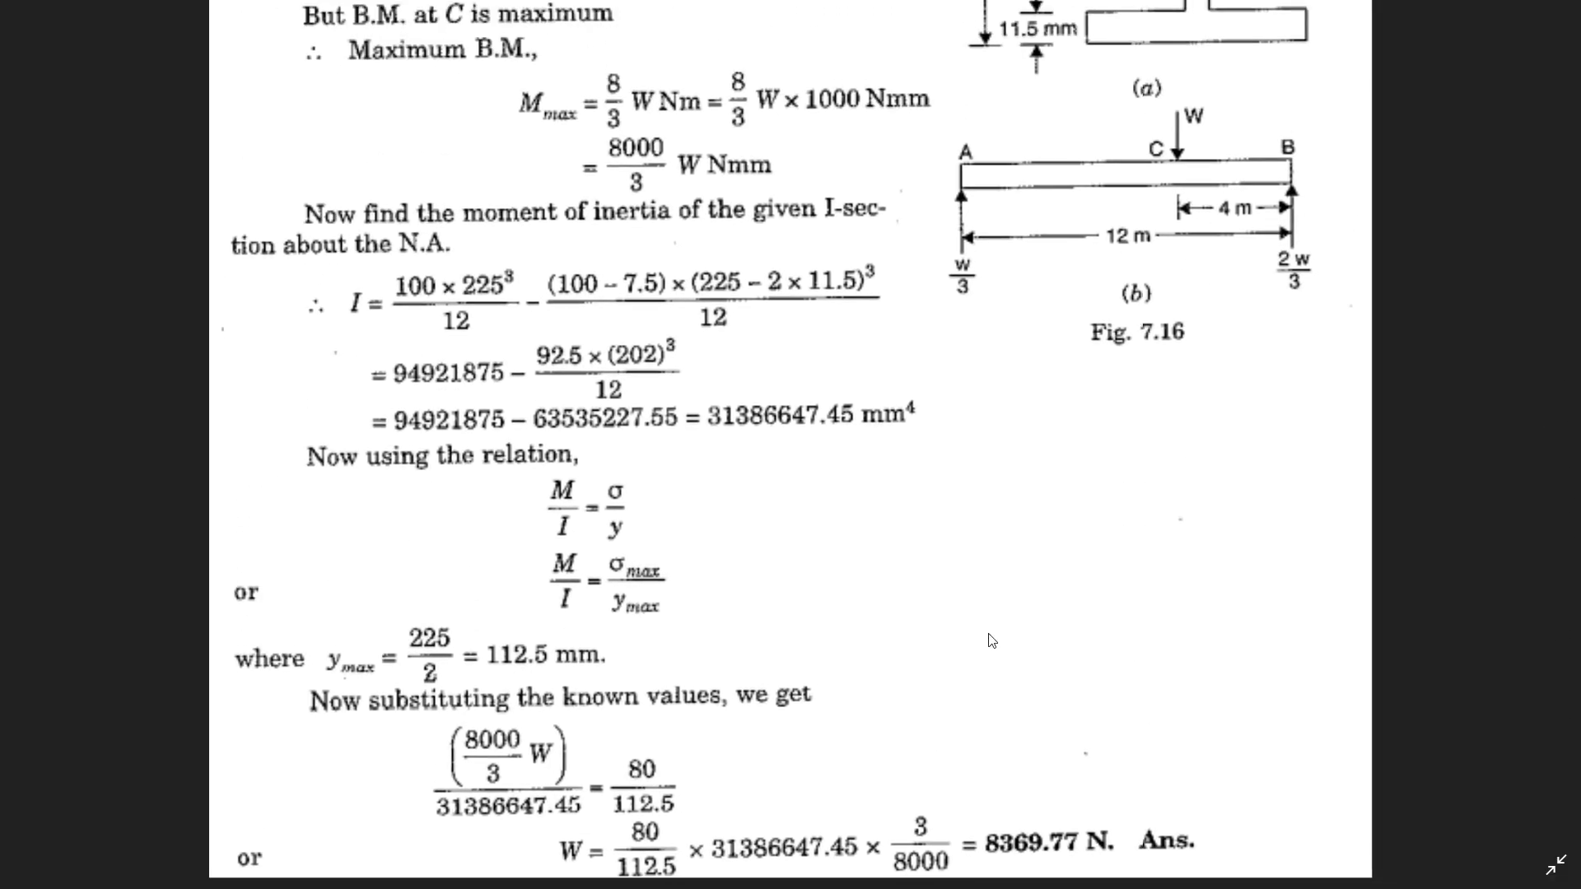
Step: Leave the worked solution, bring up the Simulate Results window with the beam bending fringe, and maximise it
scroll(930, 783, up, 6)
scroll(911, 546, up, 2)
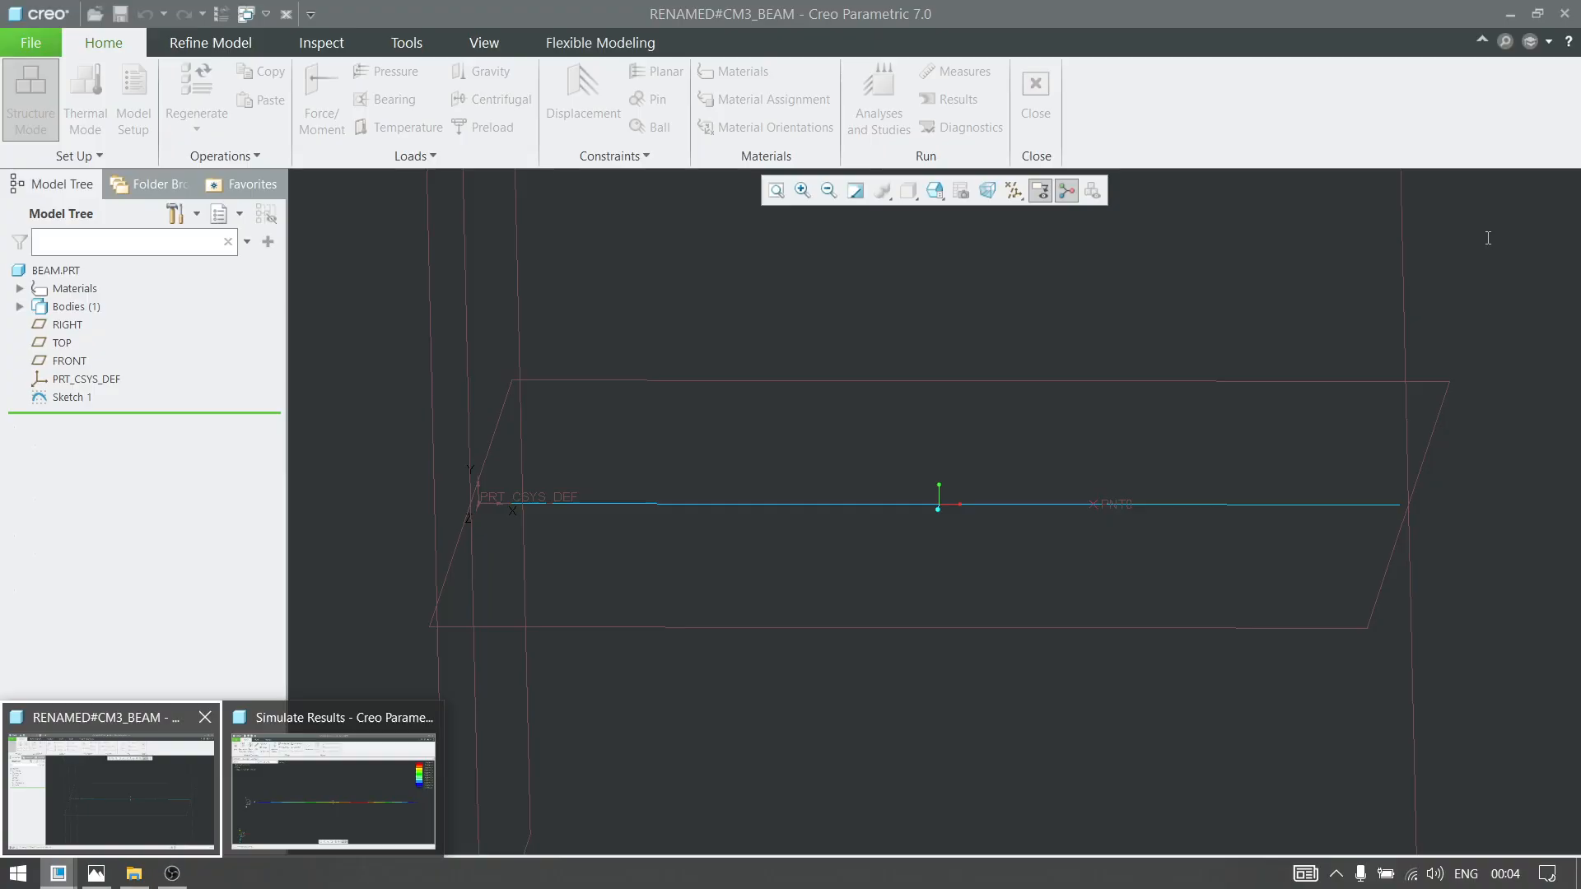
click(297, 792)
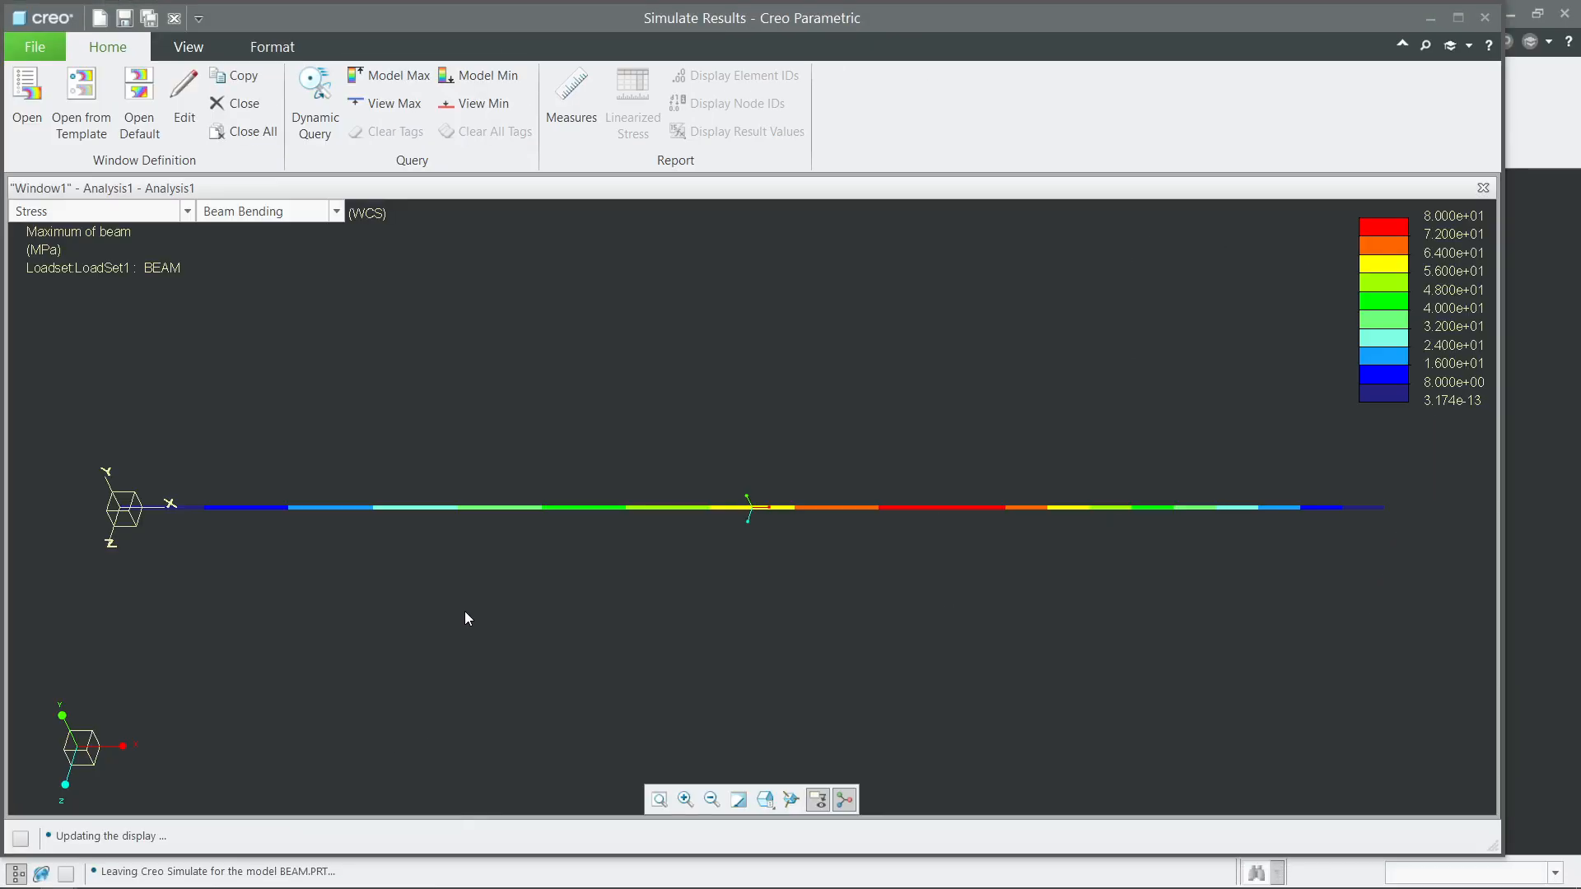
click(1457, 18)
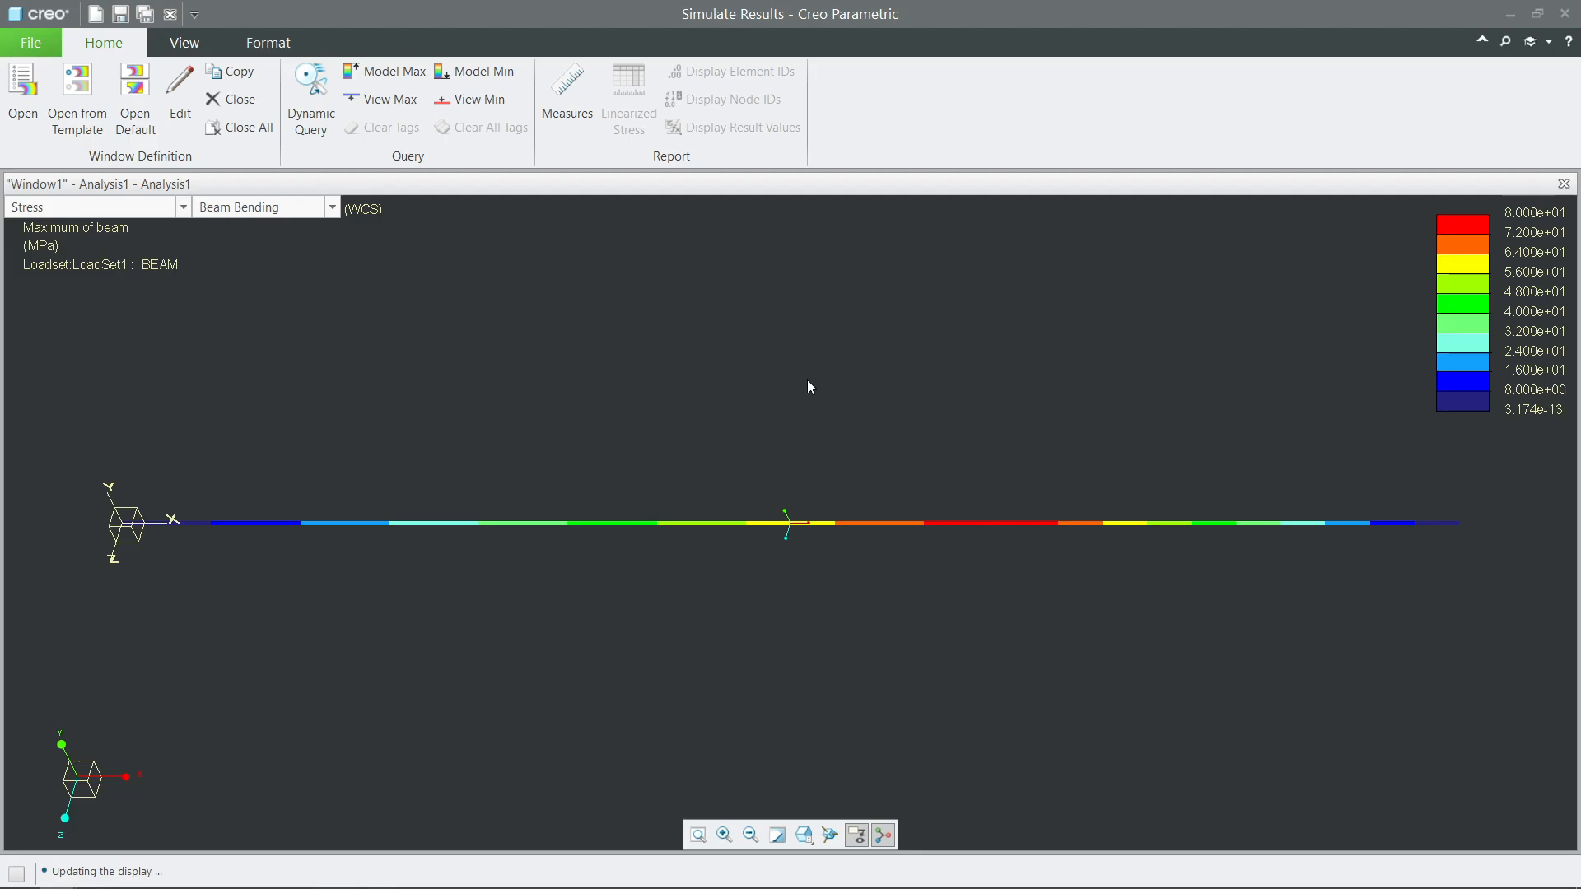
double_click(853, 372)
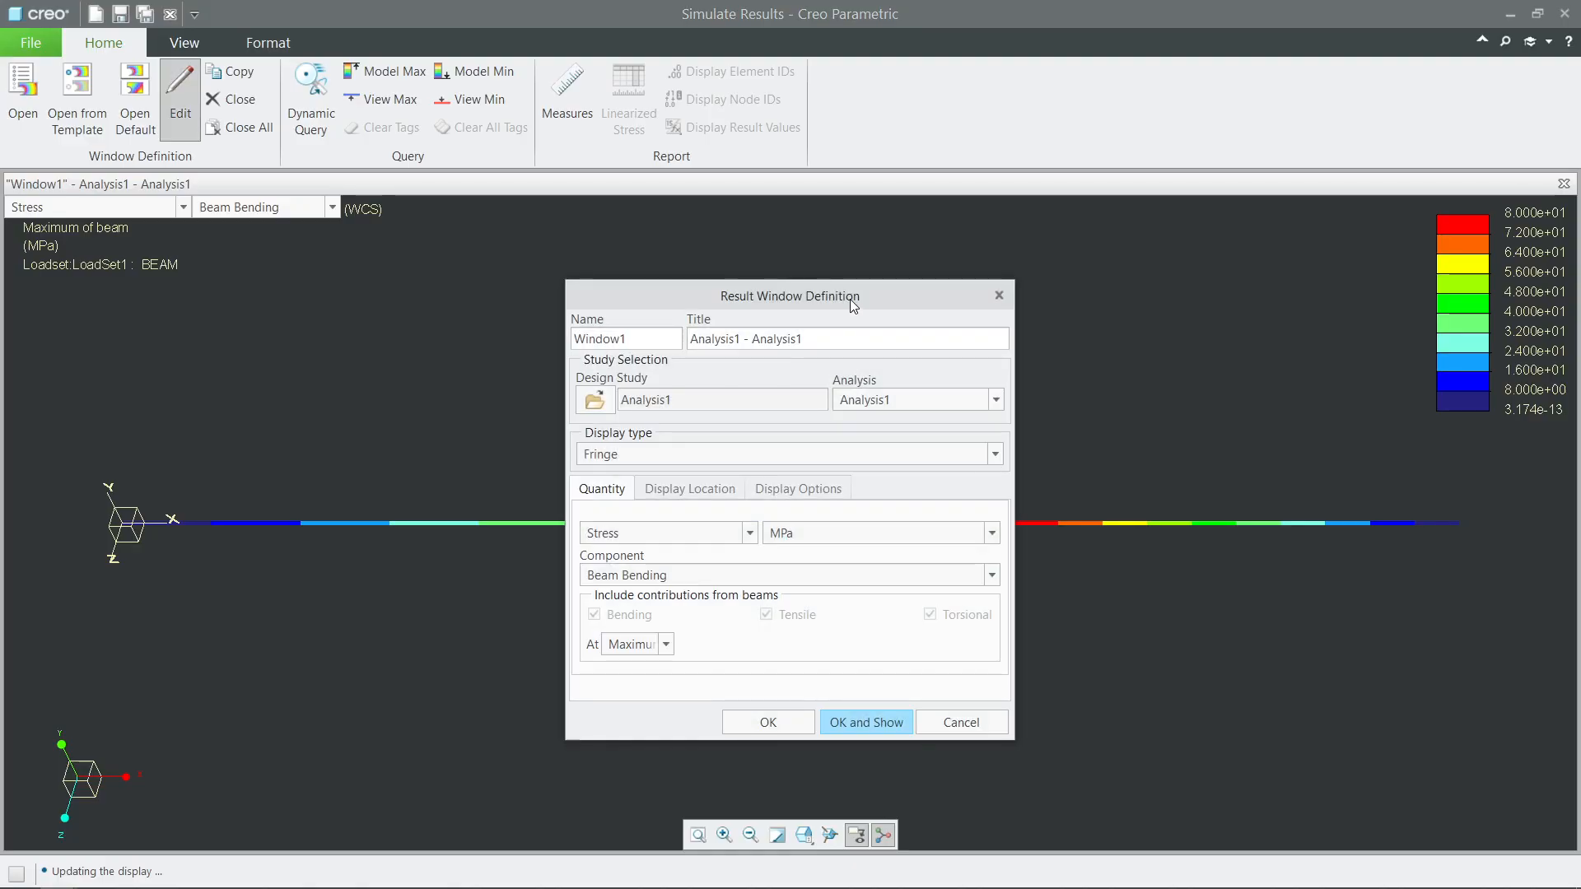
drag(850, 299, 842, 256)
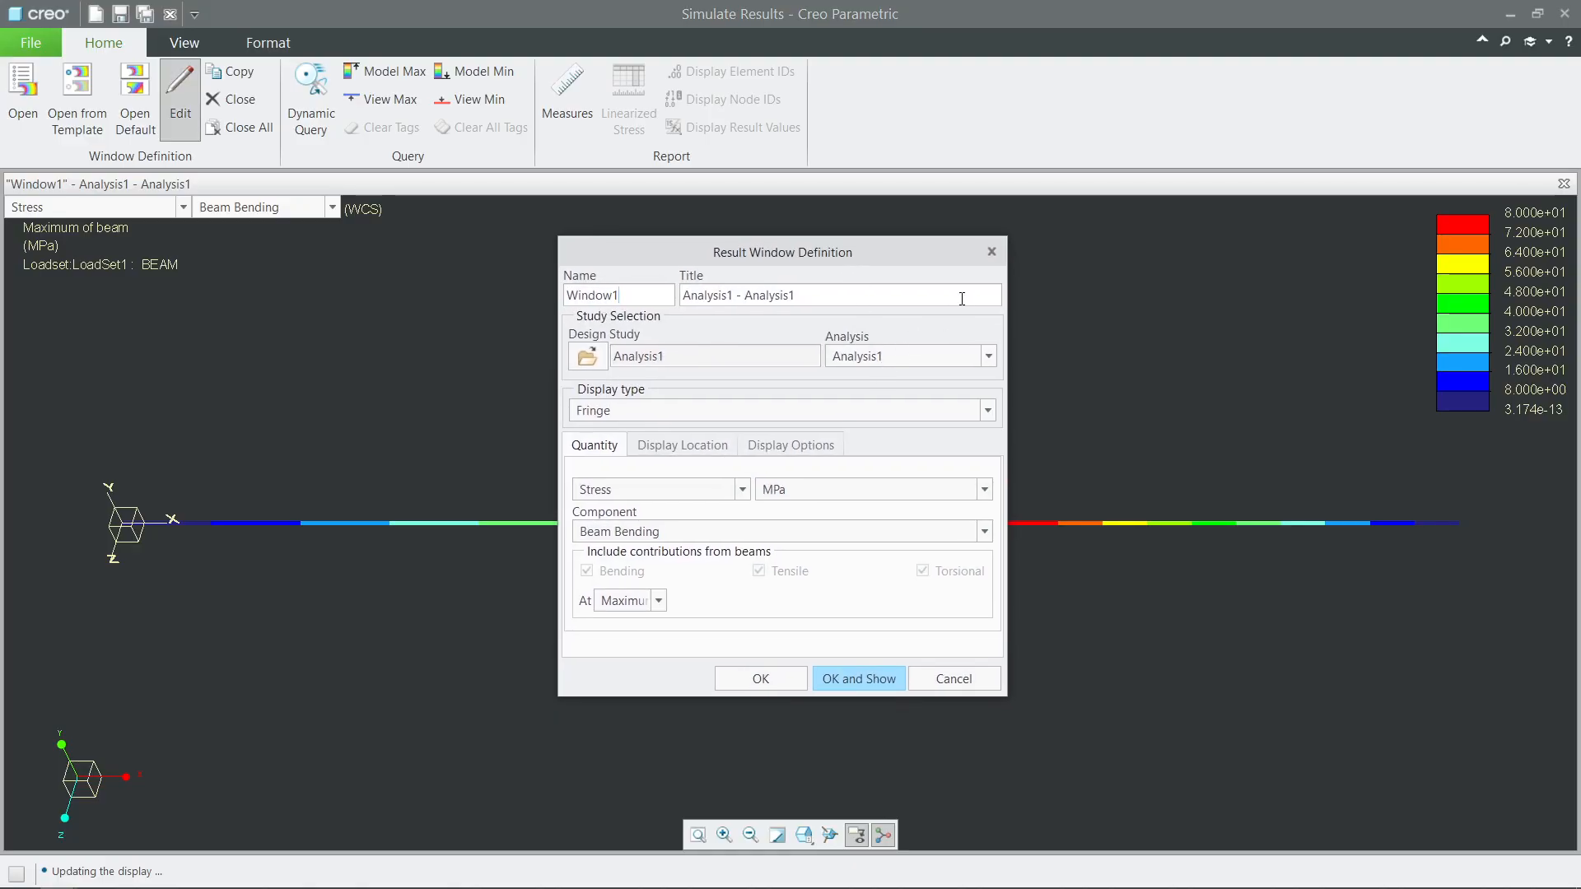
click(992, 252)
Step: Edit Window1 to show the deformed beam at scaling 10 with the undeformed overlay, loads and constraints displayed
click(179, 99)
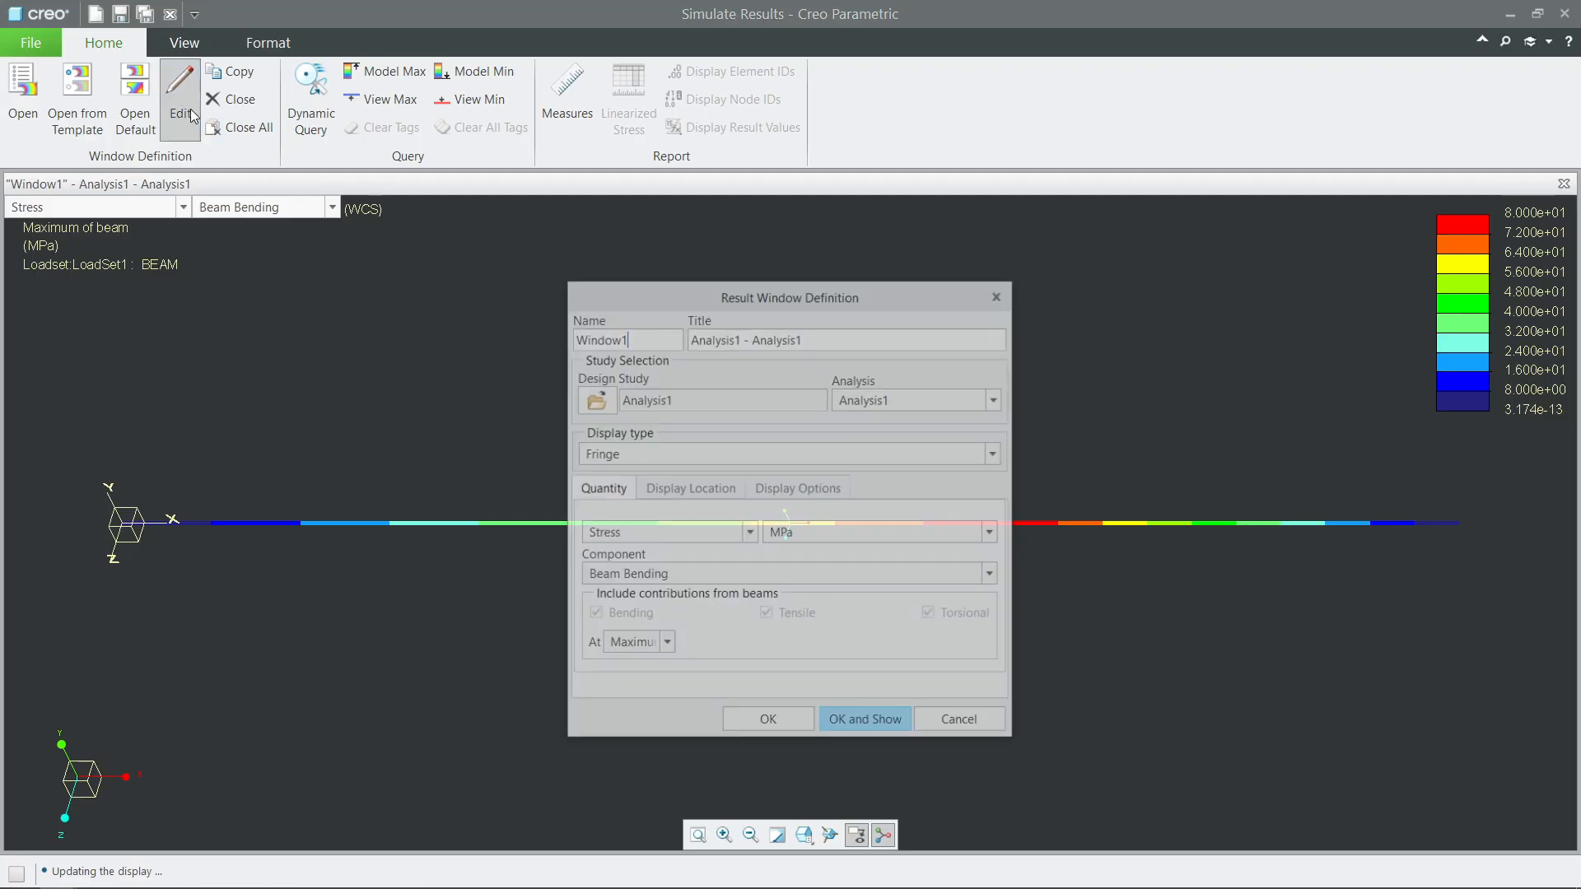
drag(800, 306, 780, 255)
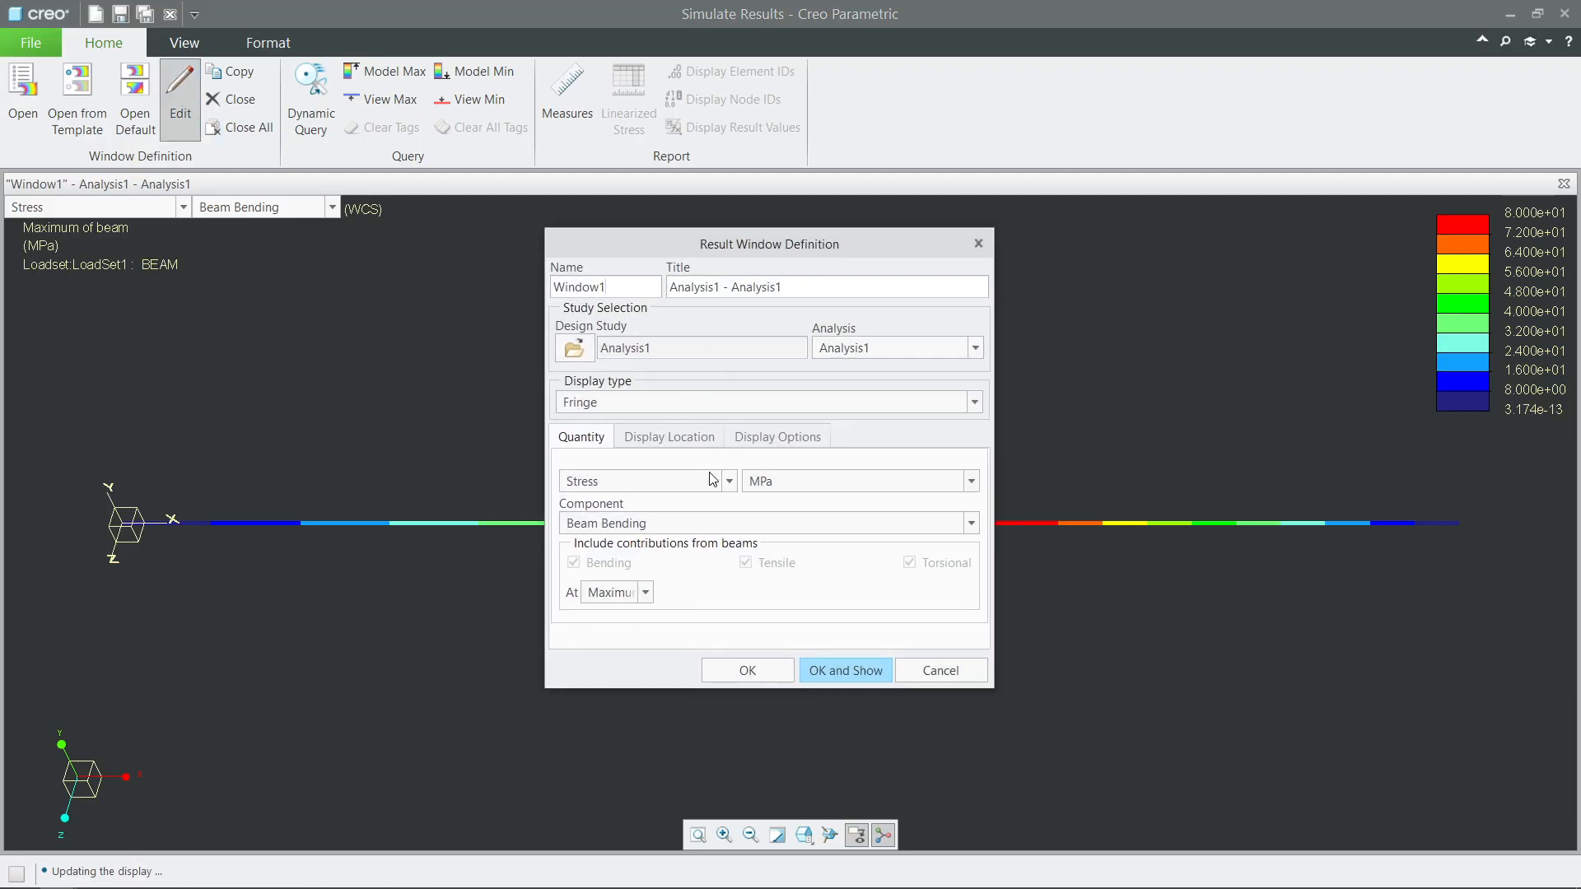
click(767, 438)
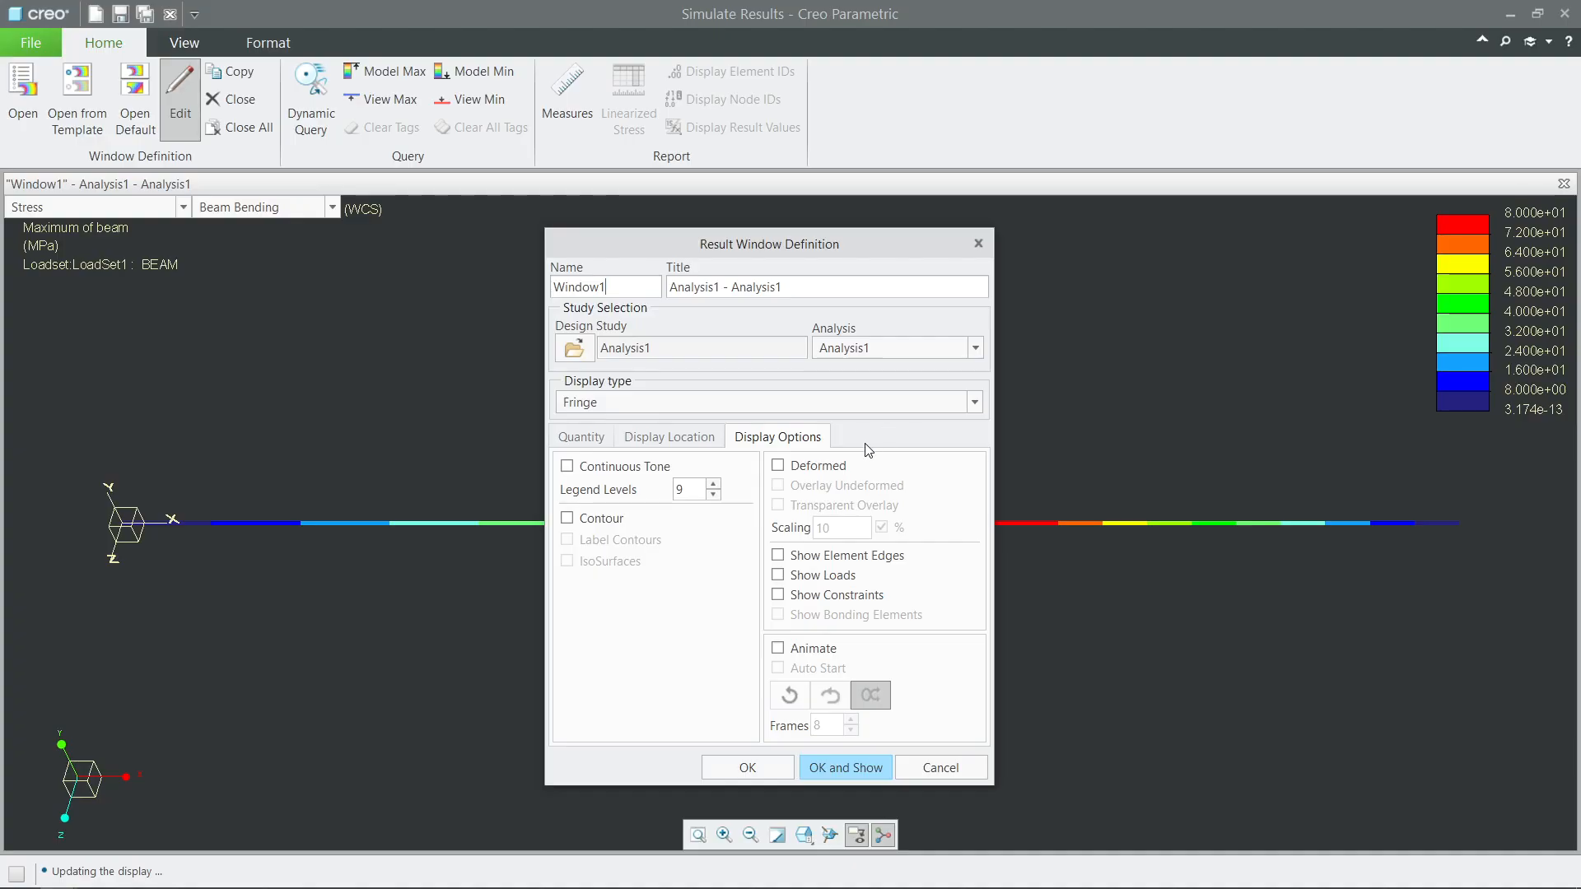
click(779, 467)
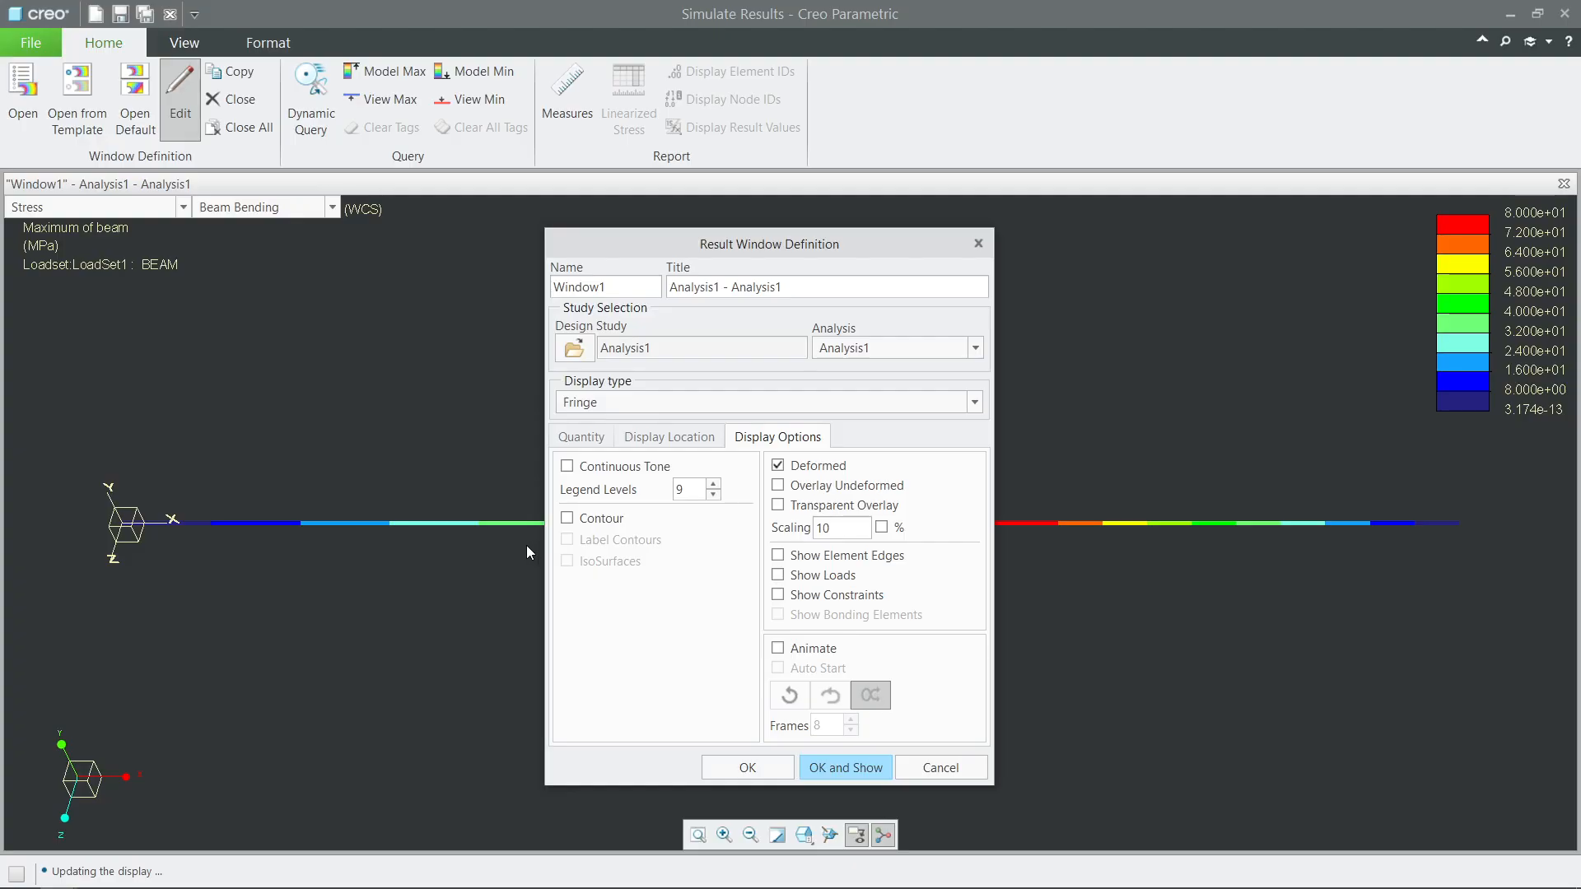
click(778, 576)
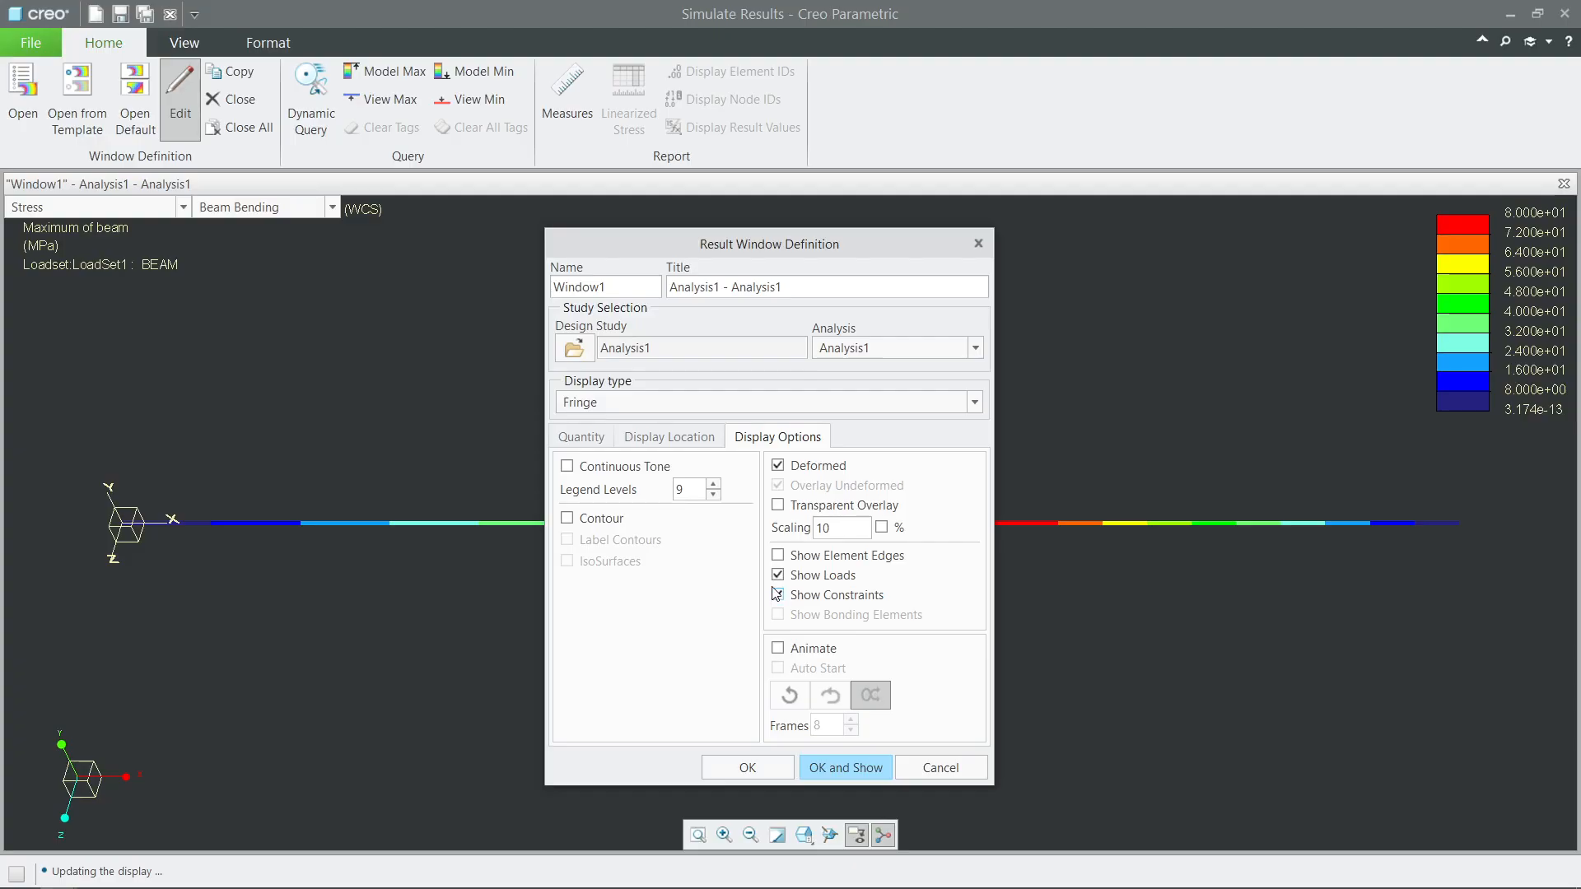
click(834, 769)
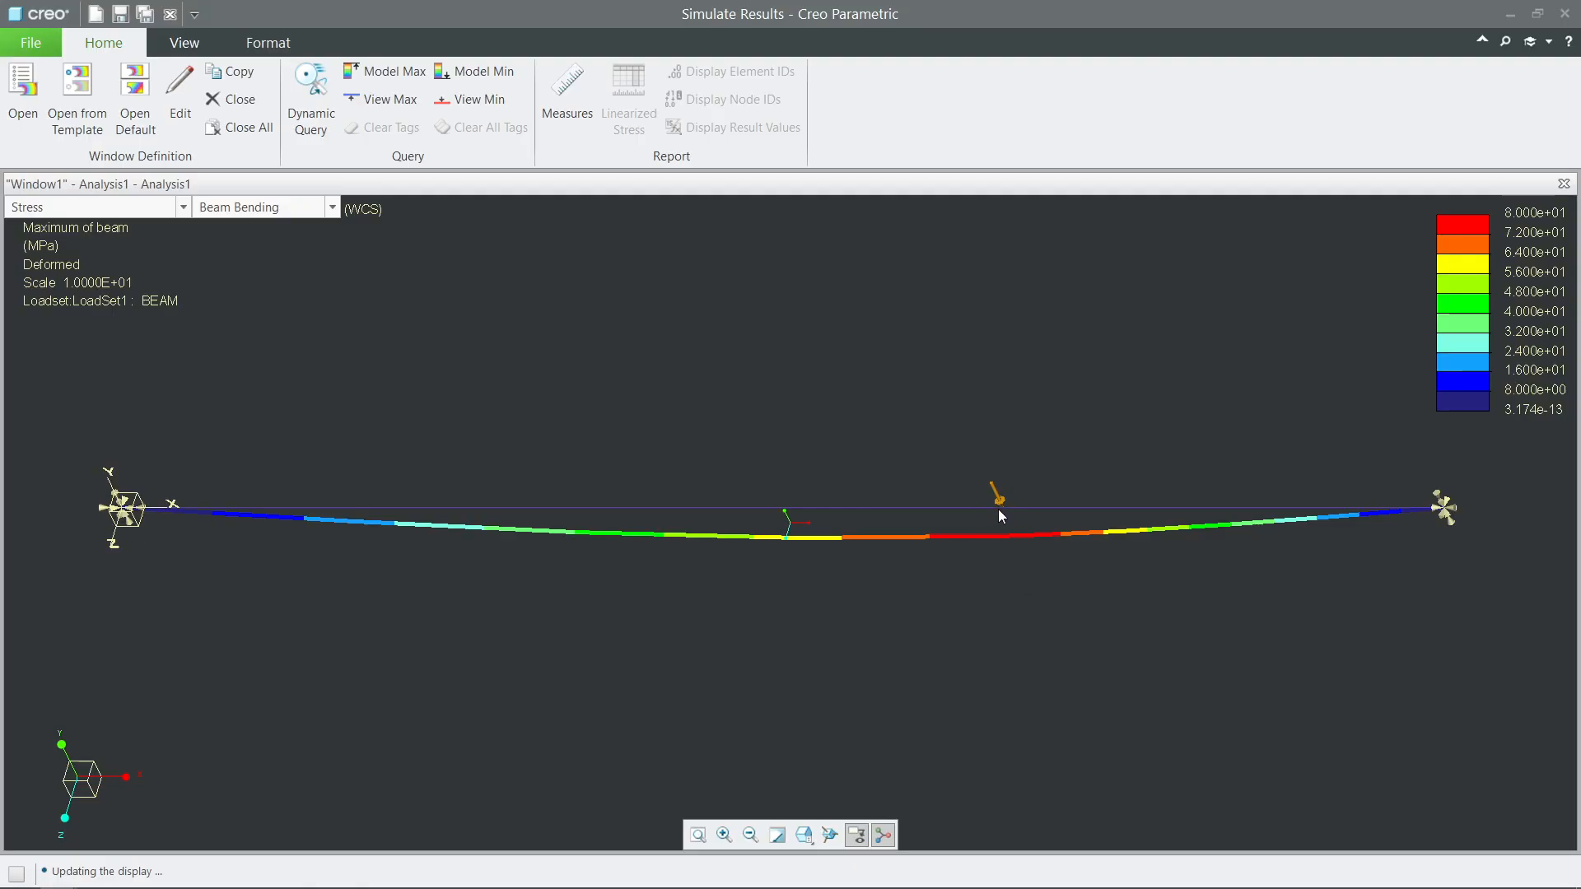
Step: Orient the results to the FRONT view and display the Y component of Displacement
click(804, 835)
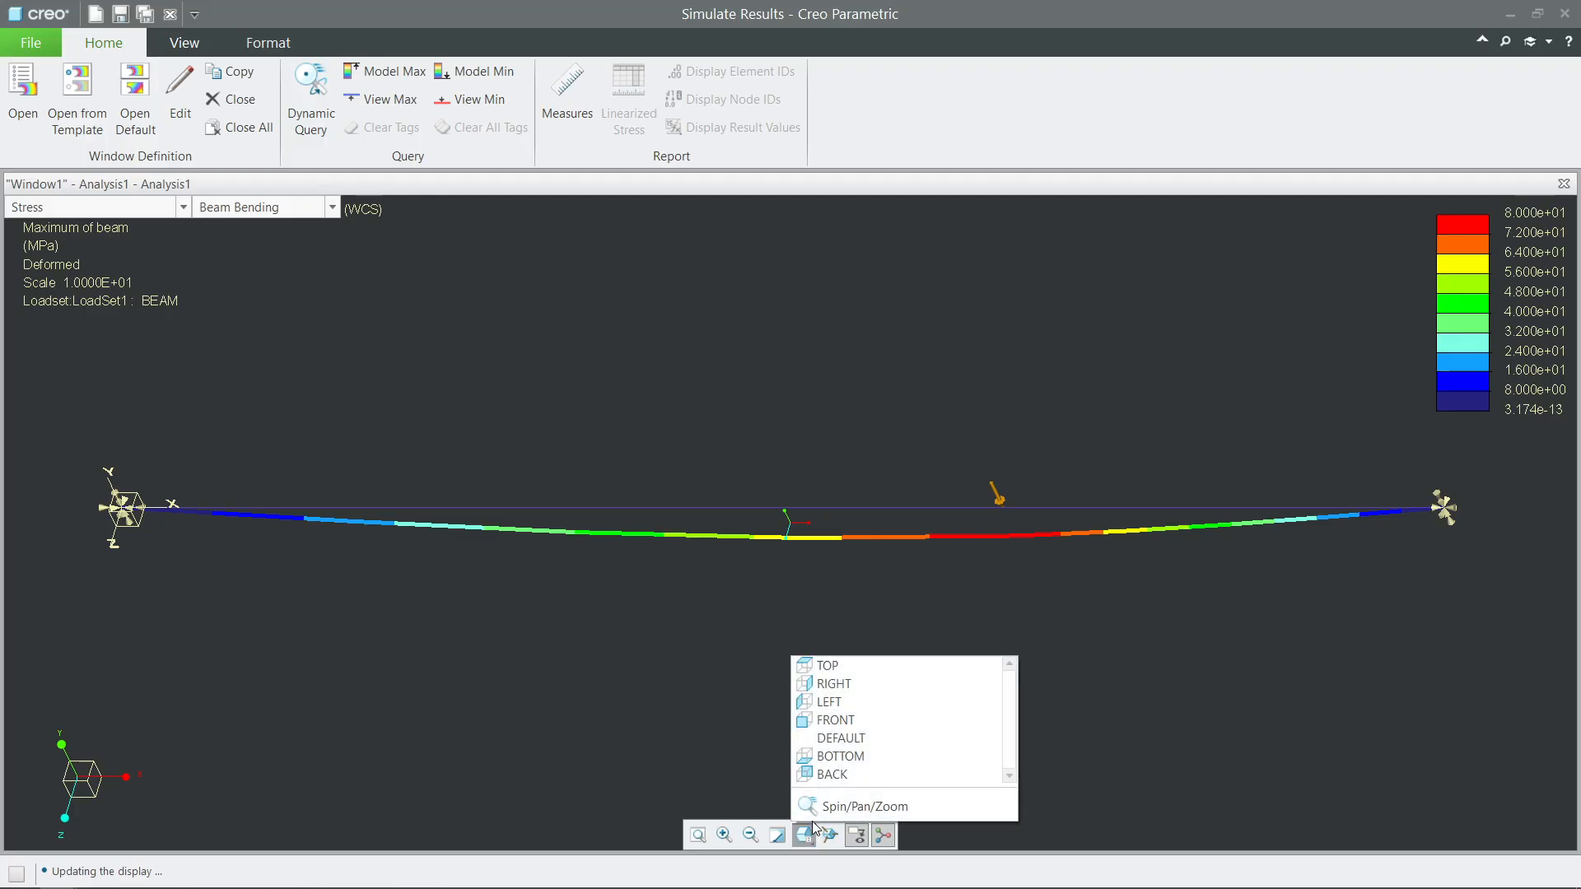
click(832, 721)
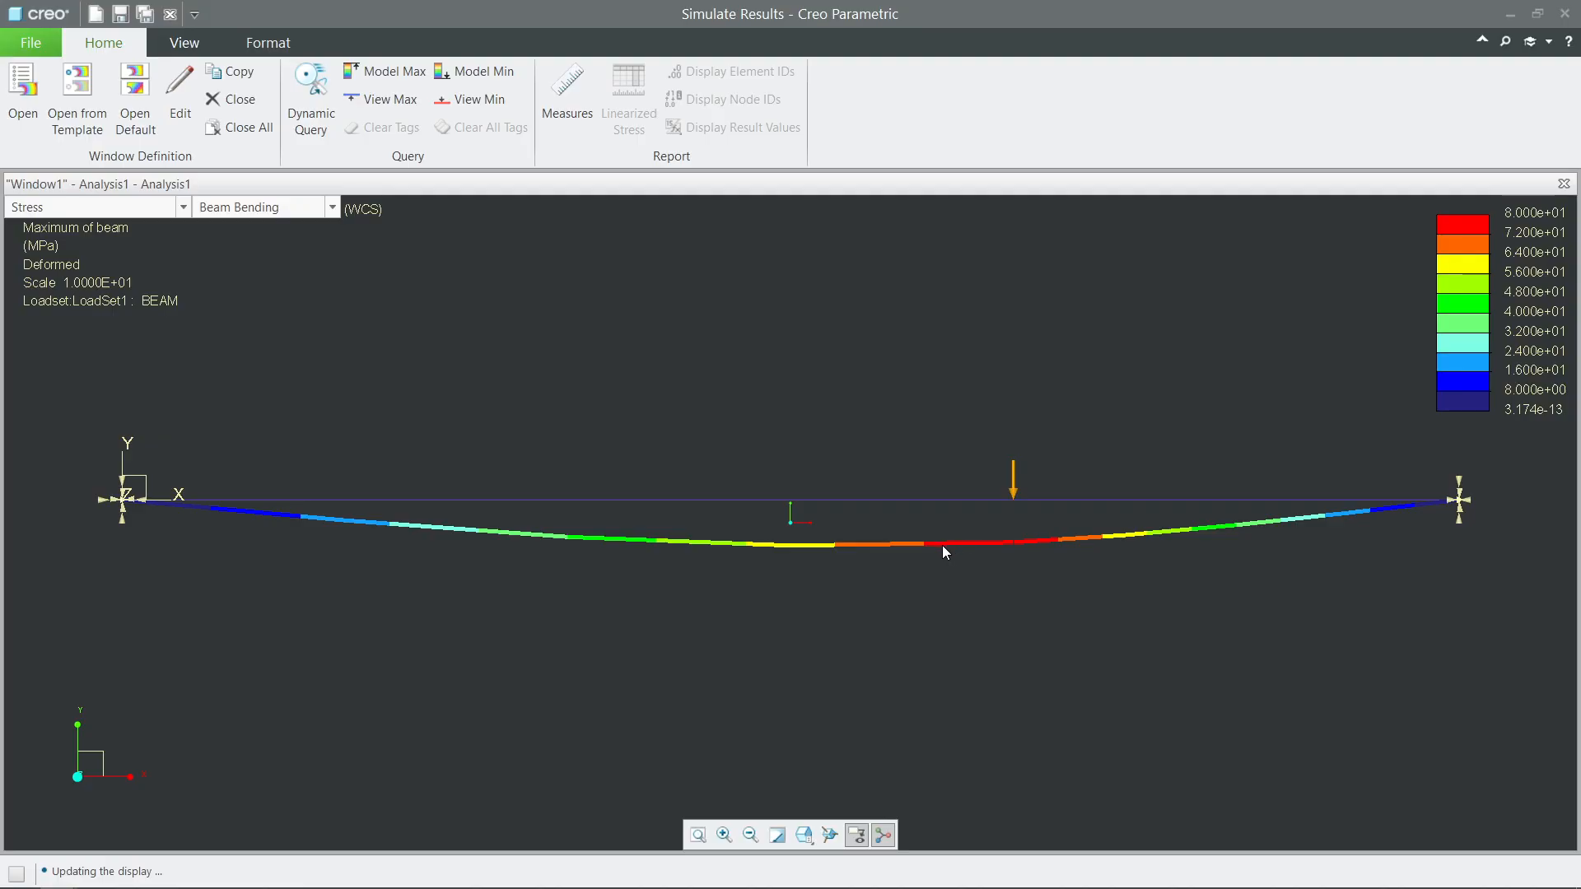
click(177, 210)
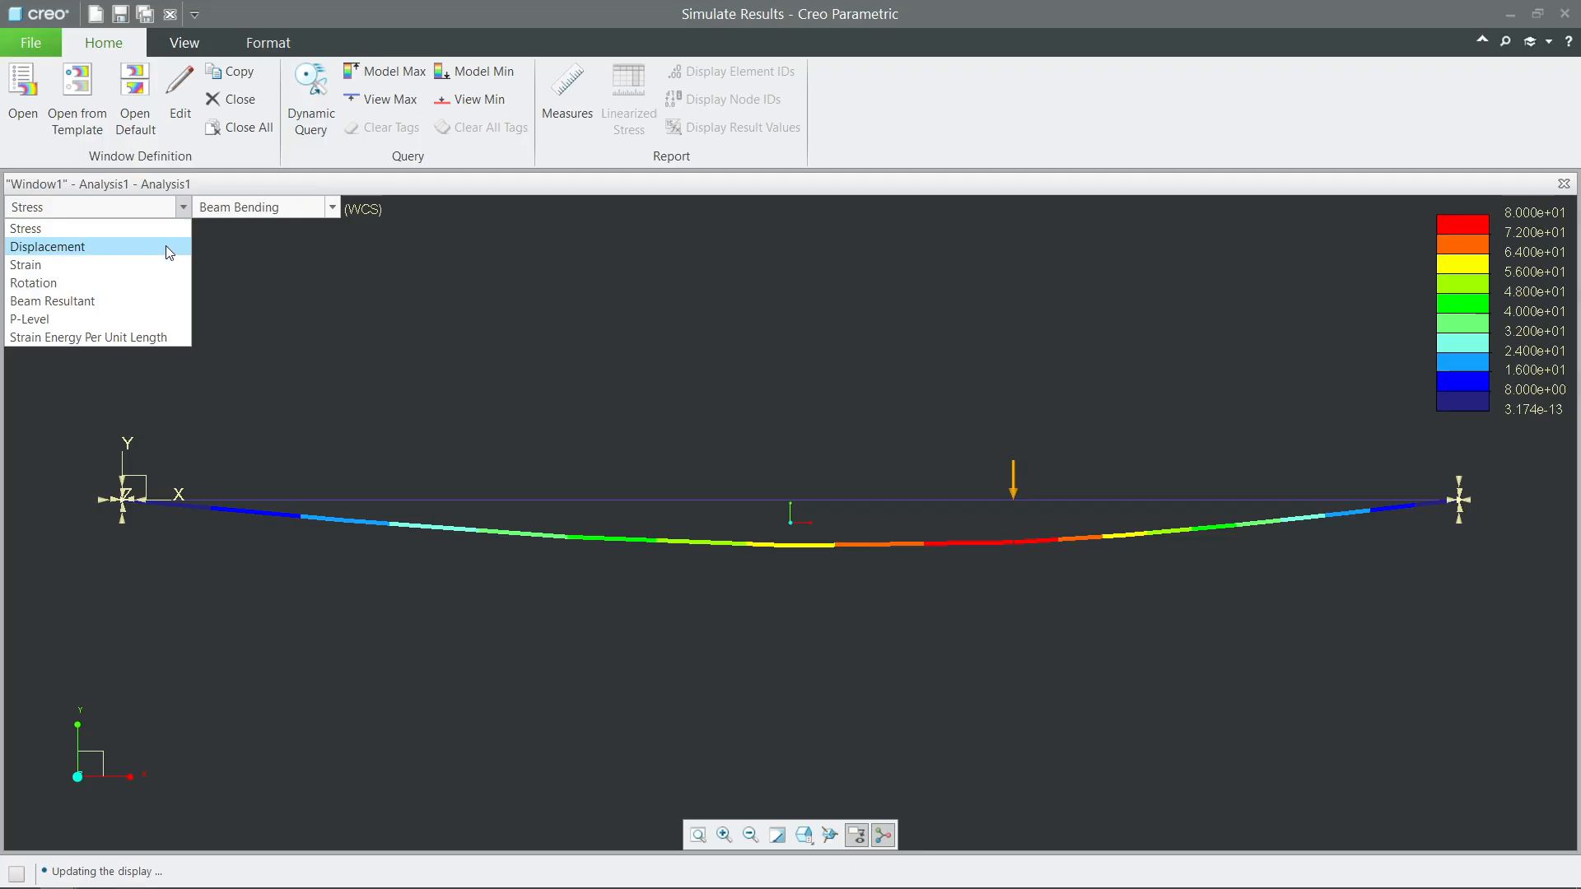
click(166, 246)
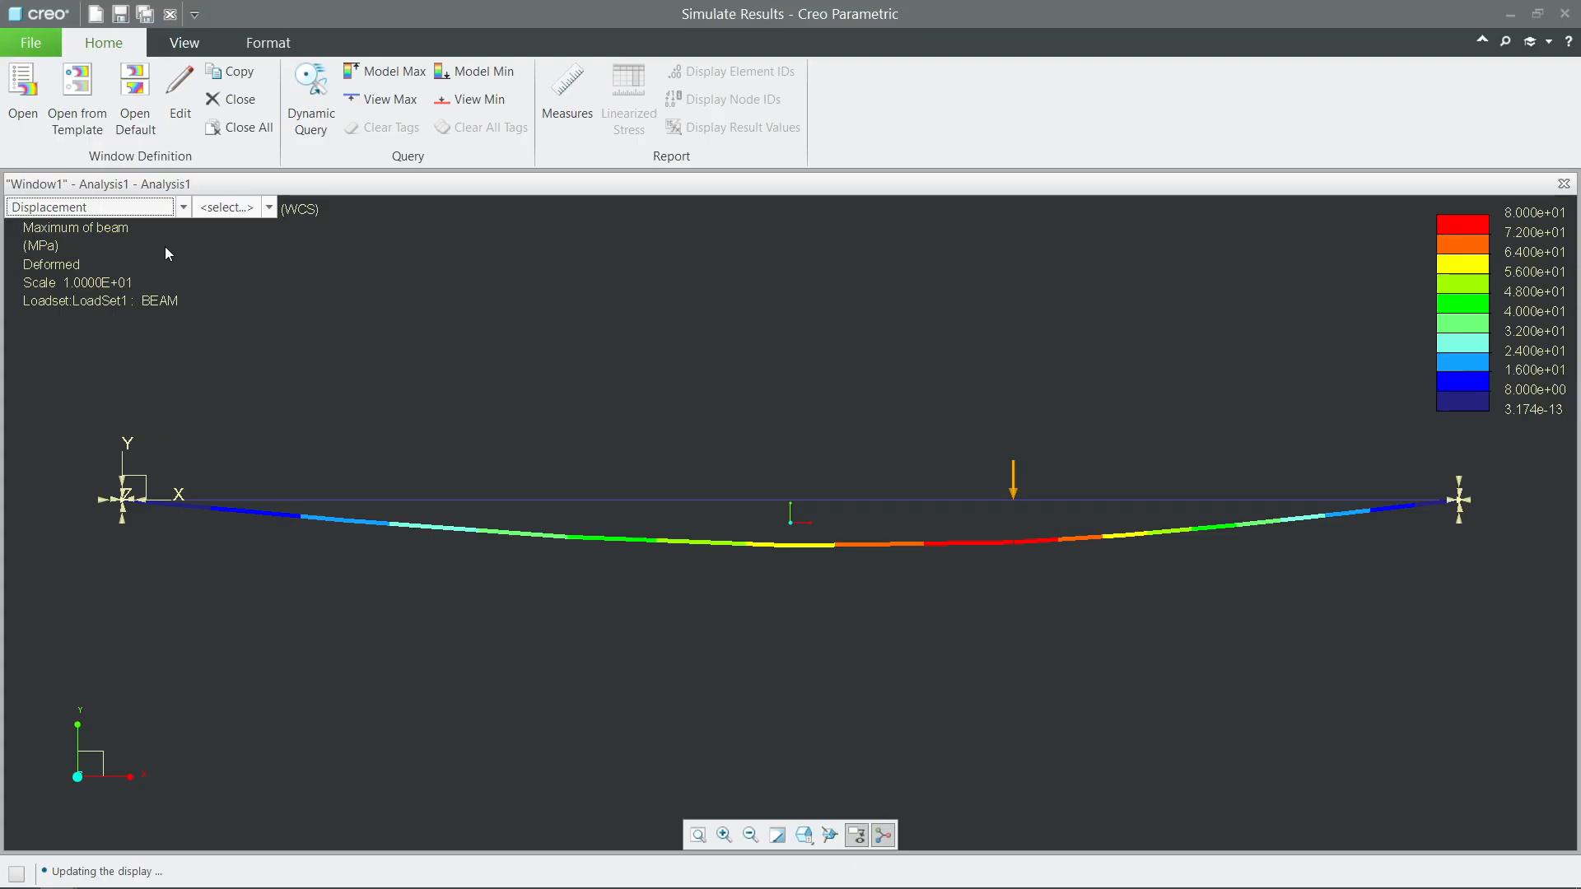
click(268, 210)
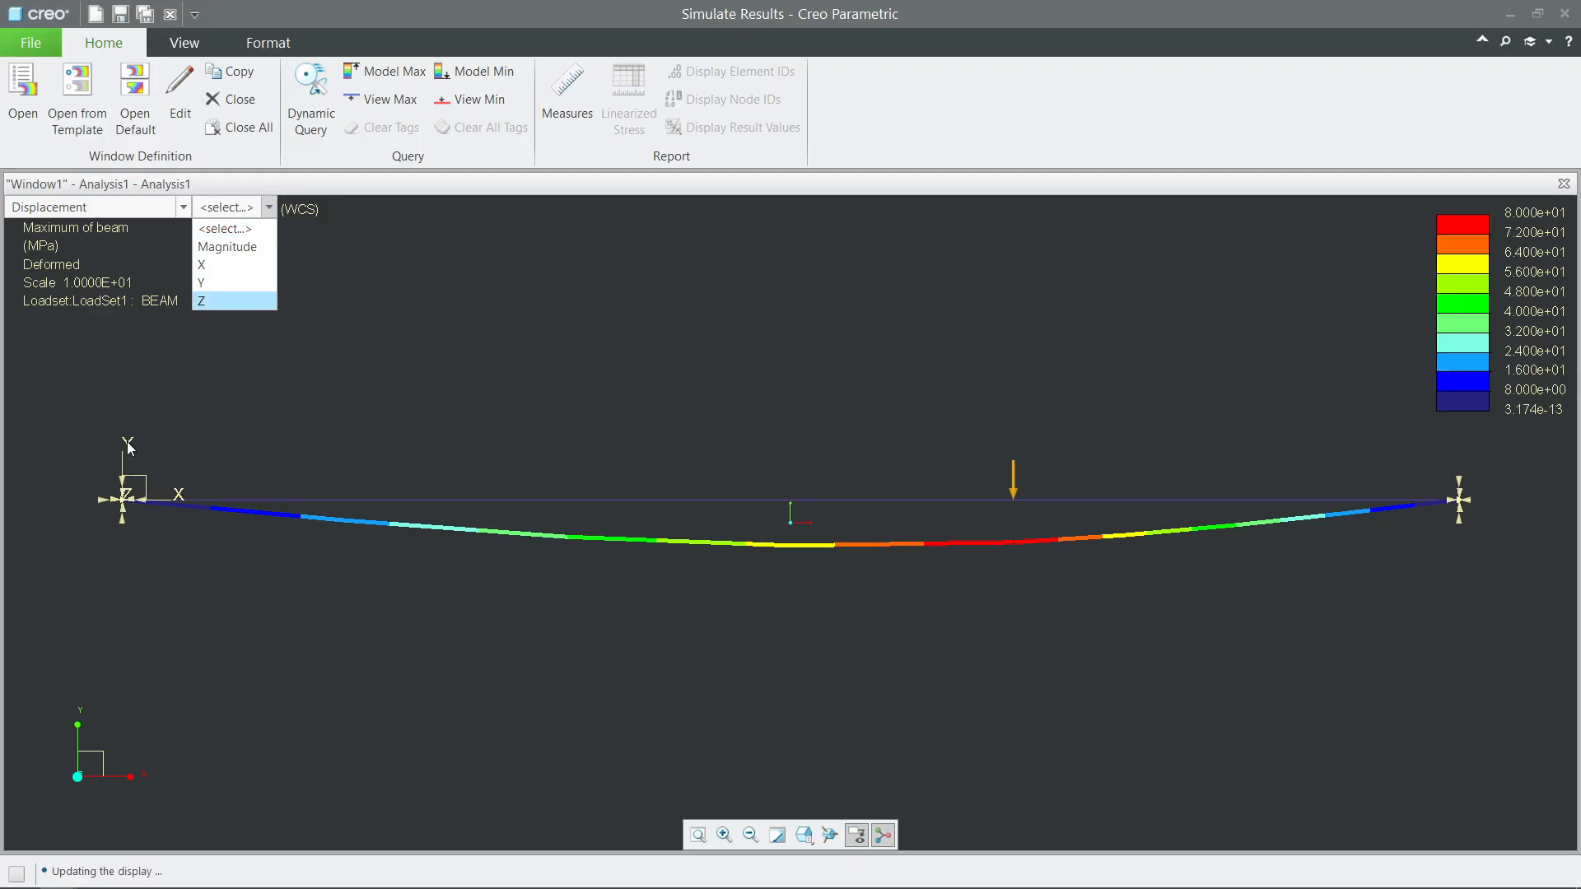
click(220, 283)
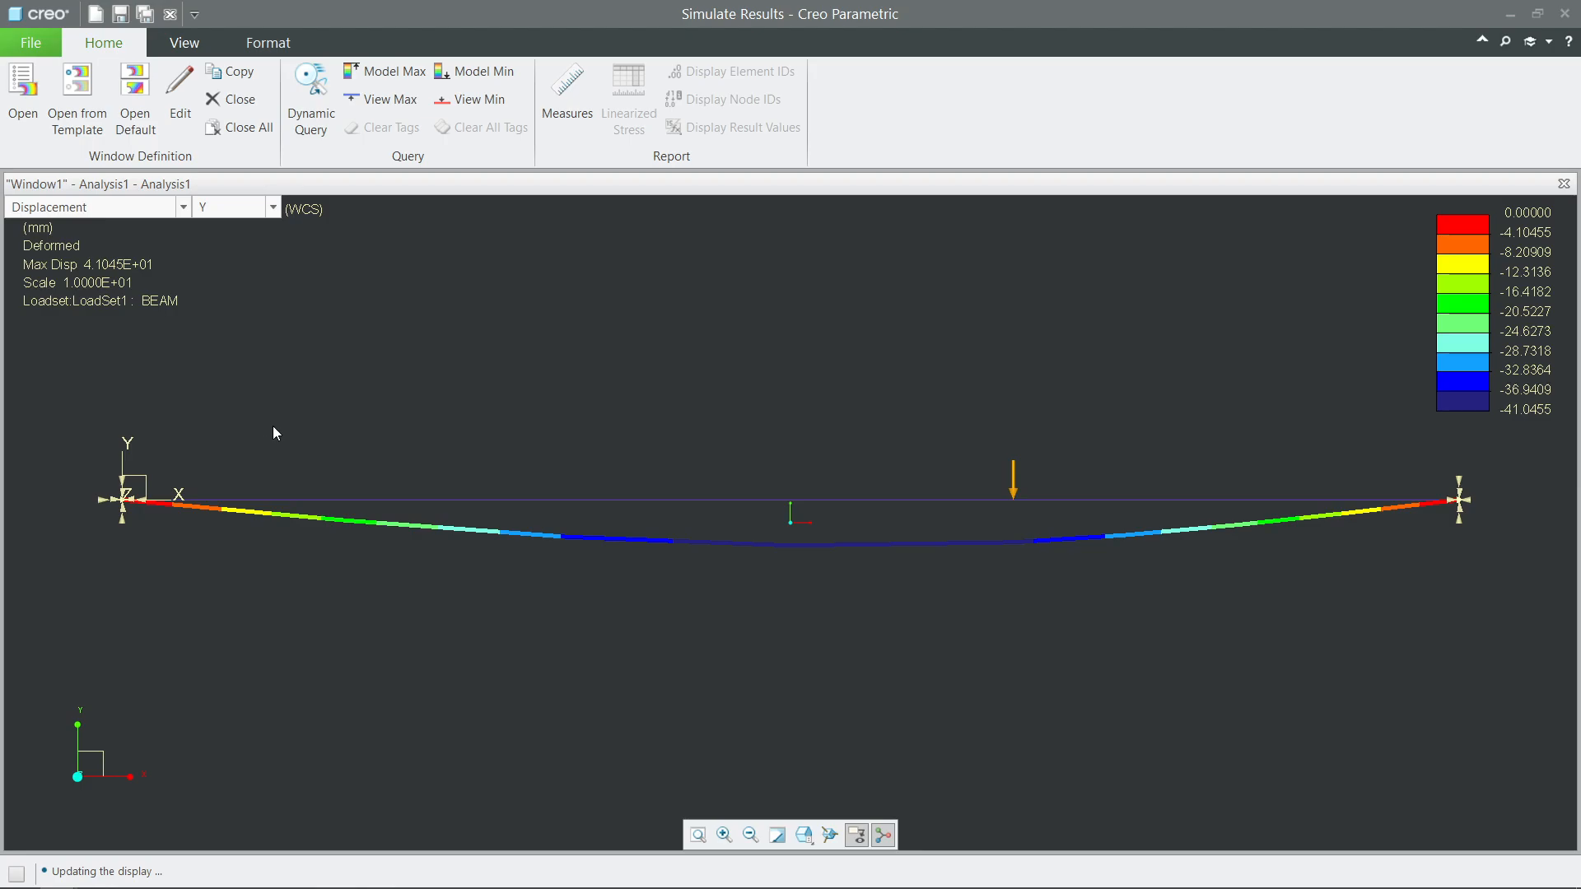
Step: Create annotations for the max_beam_bending and max_disp_mag measures of Analysis1 on the beam
click(570, 129)
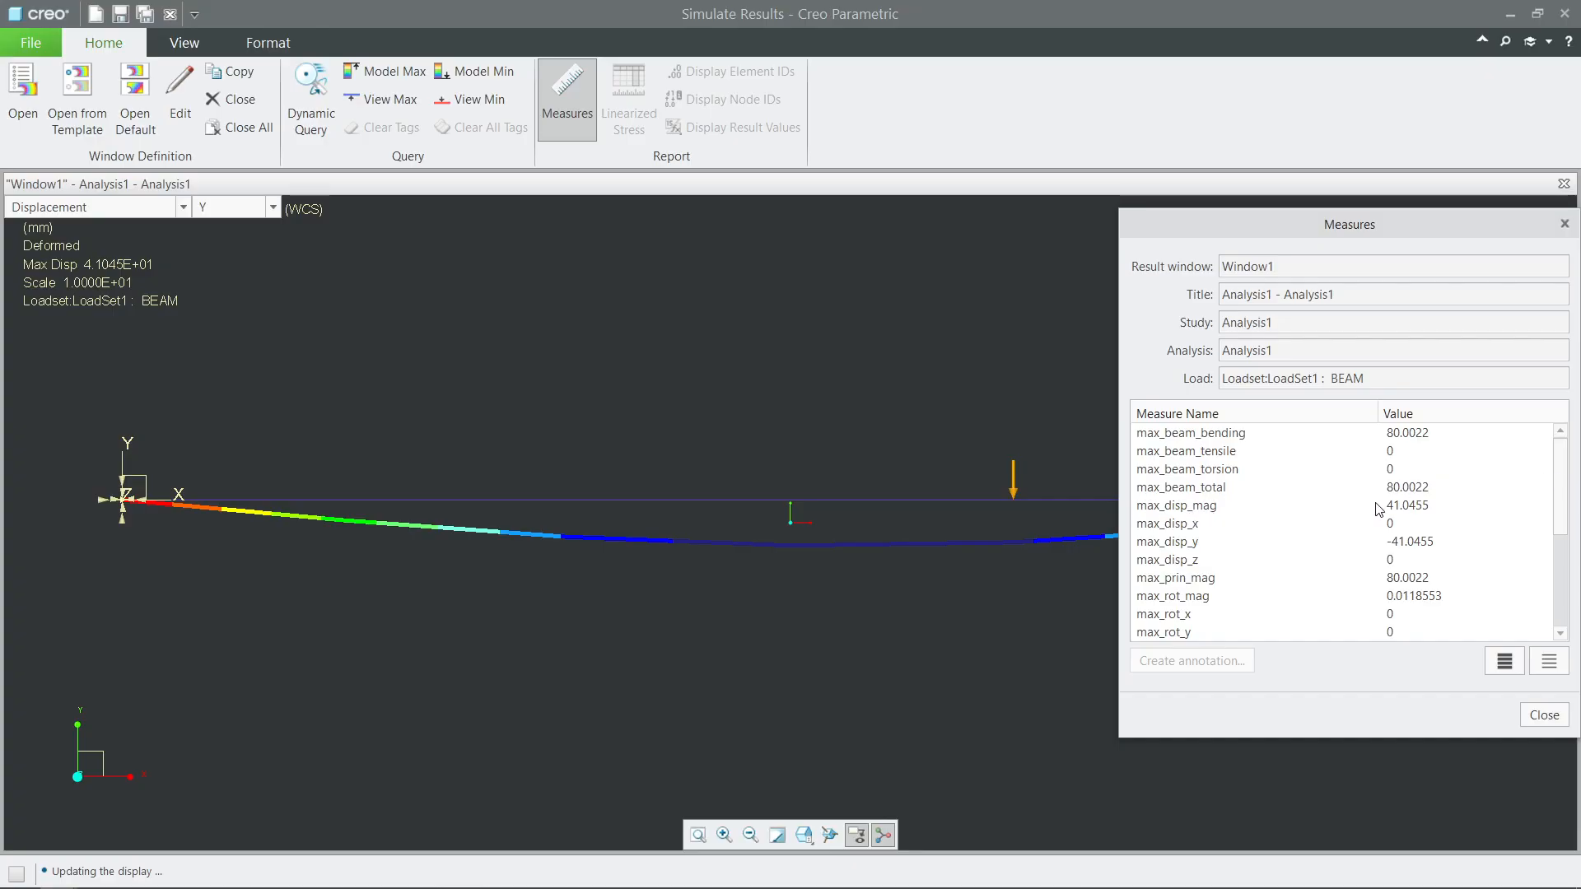
drag(1392, 216, 1313, 212)
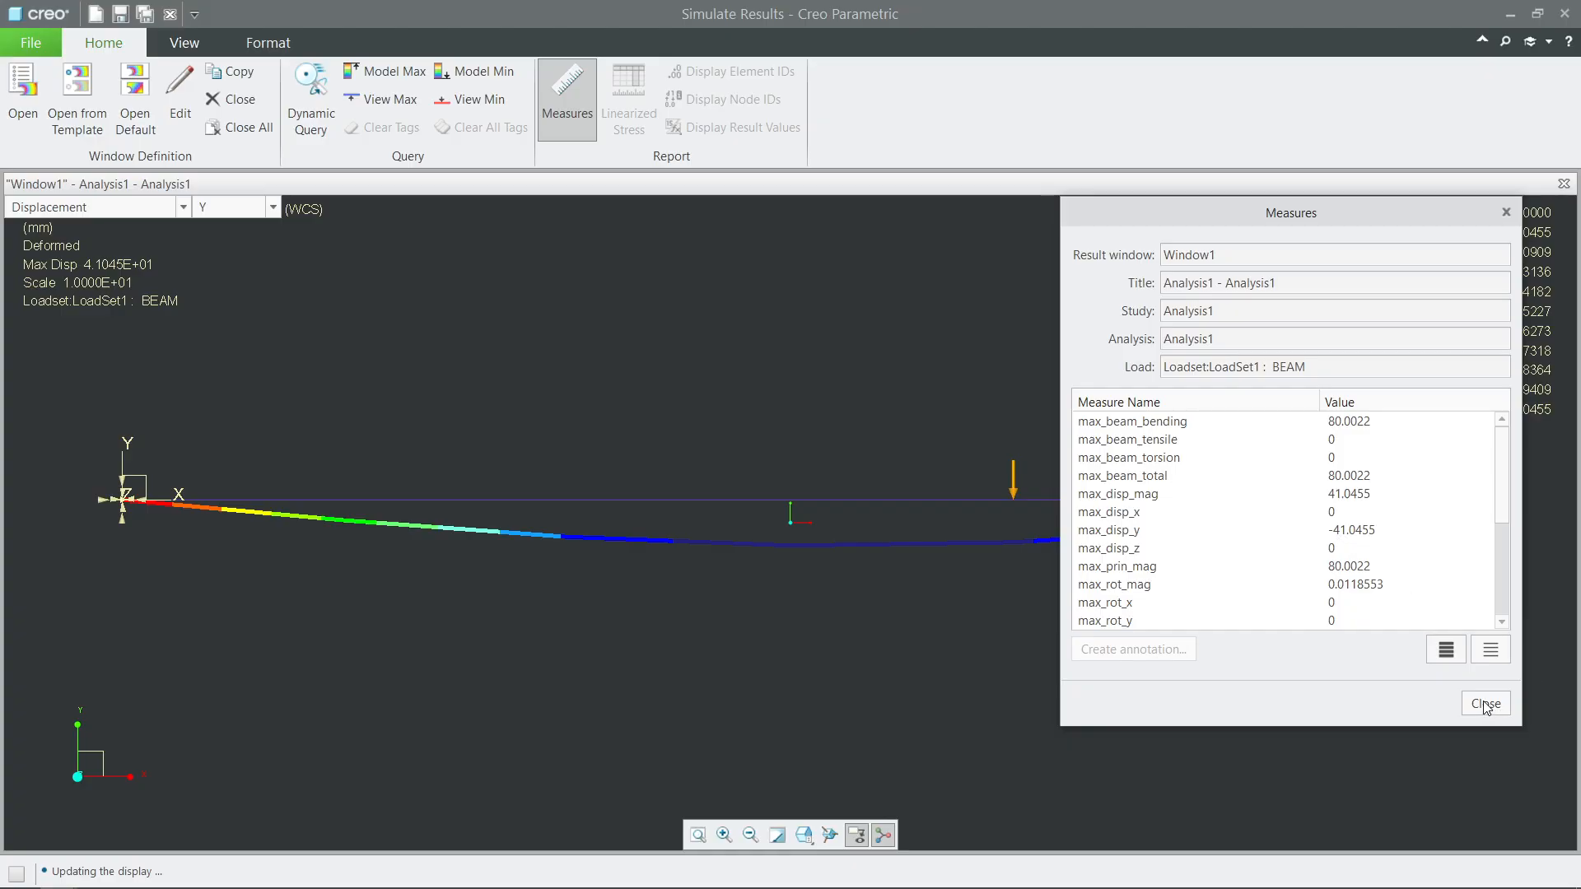
drag(1260, 216, 1248, 303)
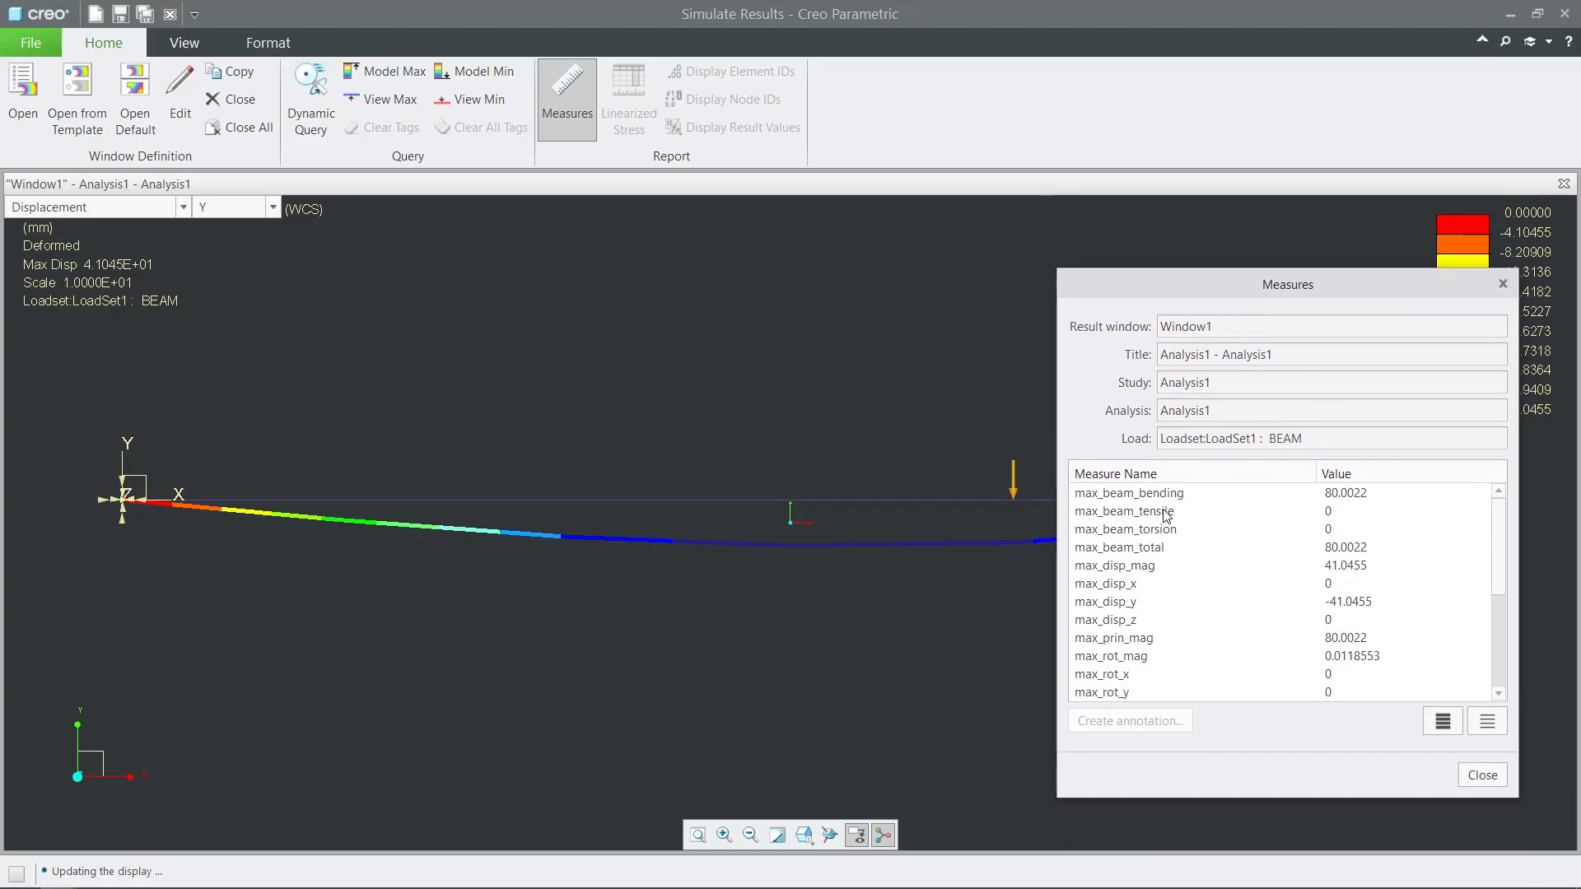
click(1339, 499)
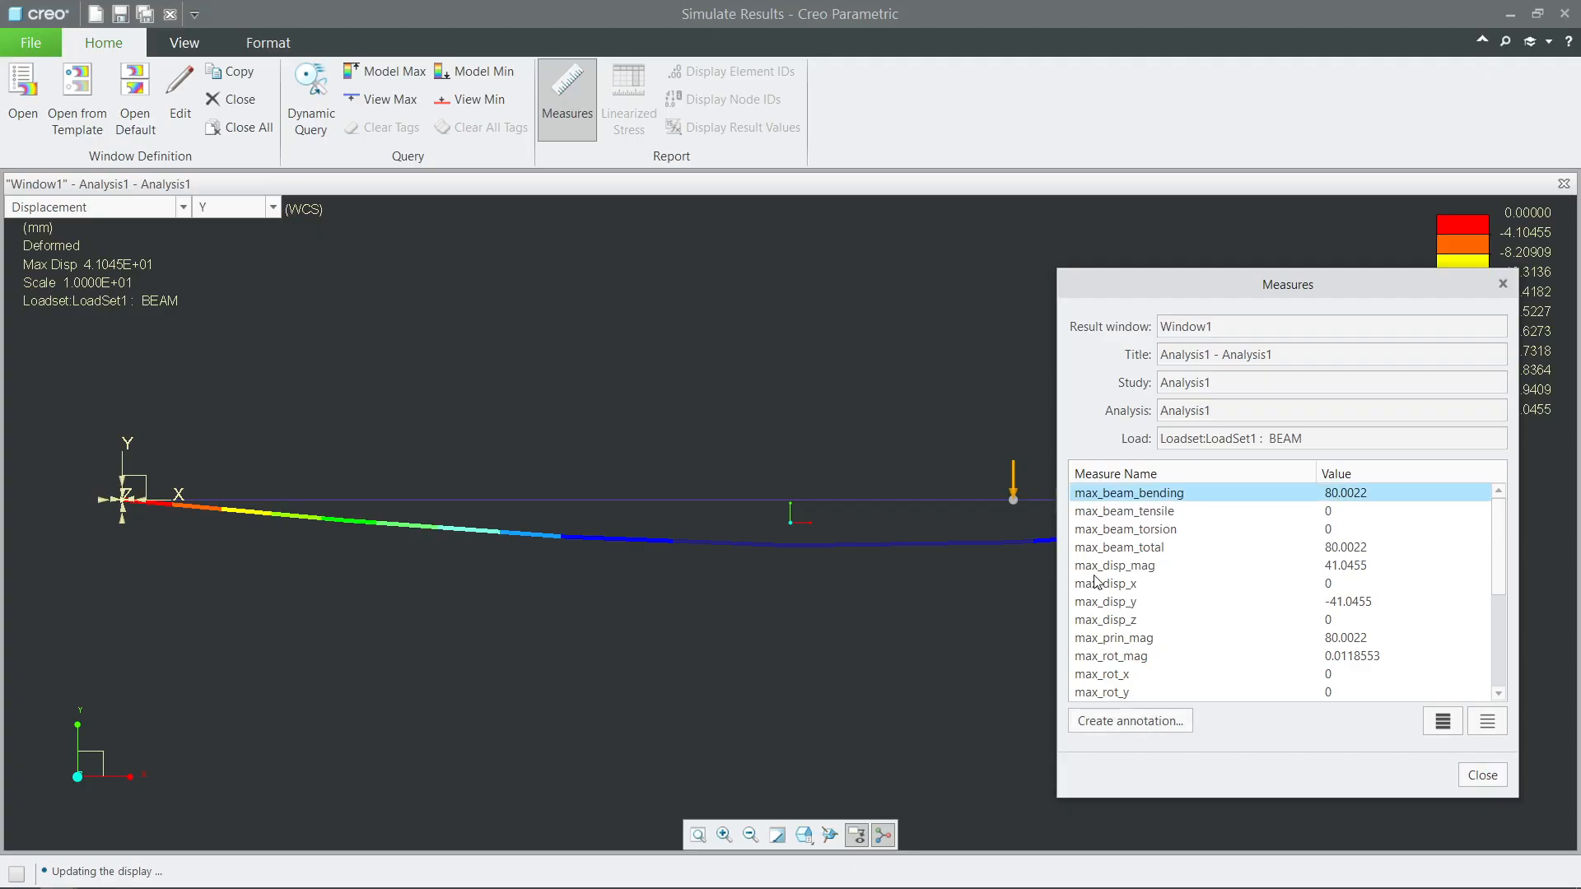
ctrl+click(1153, 568)
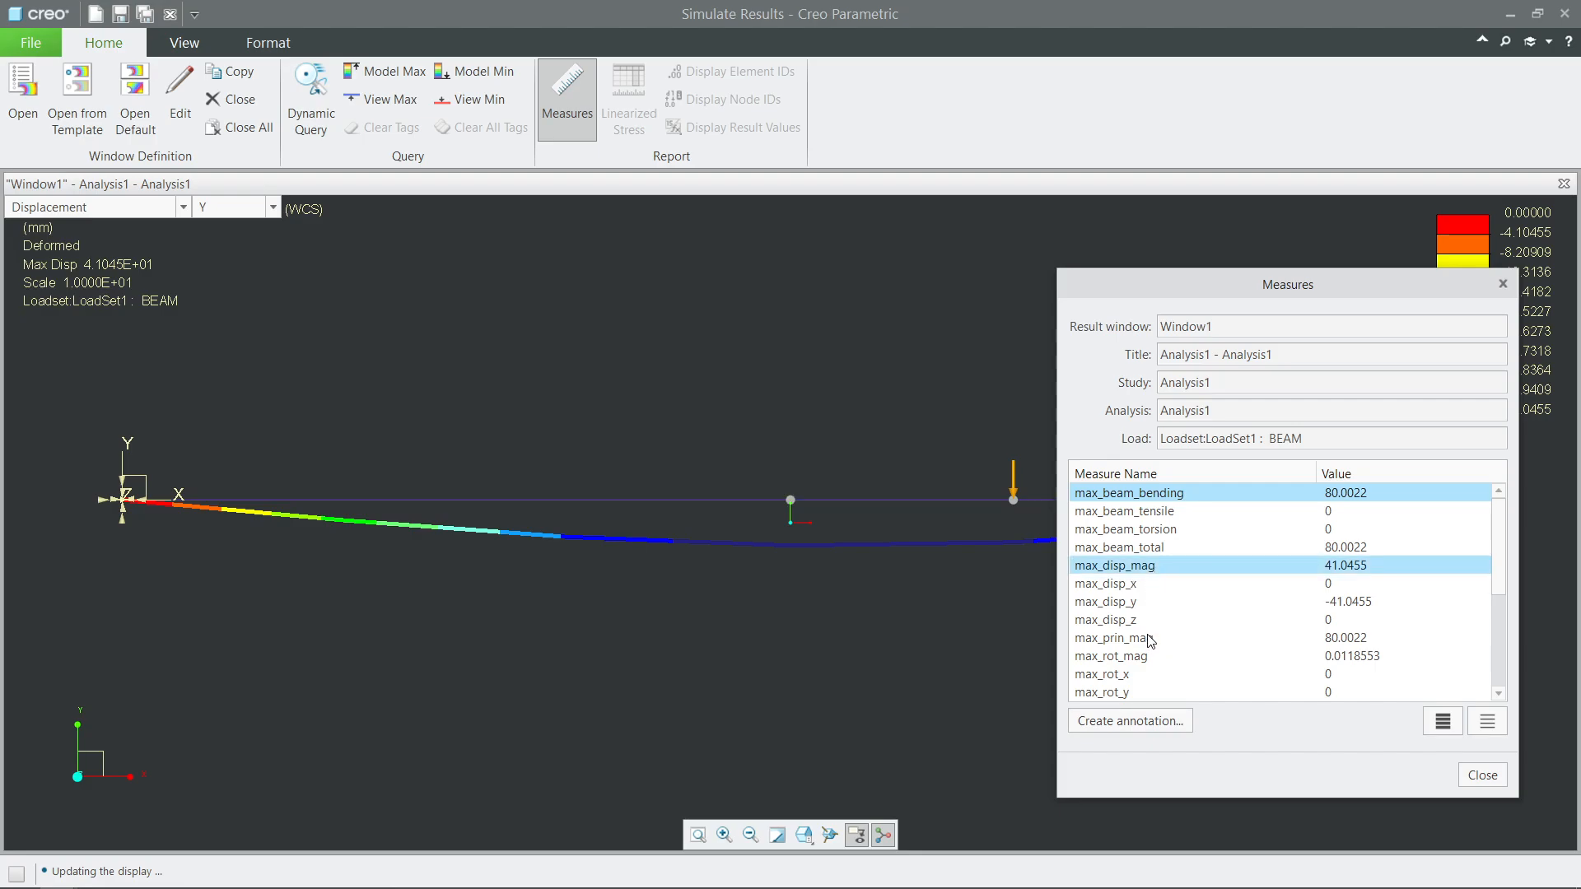
click(1153, 722)
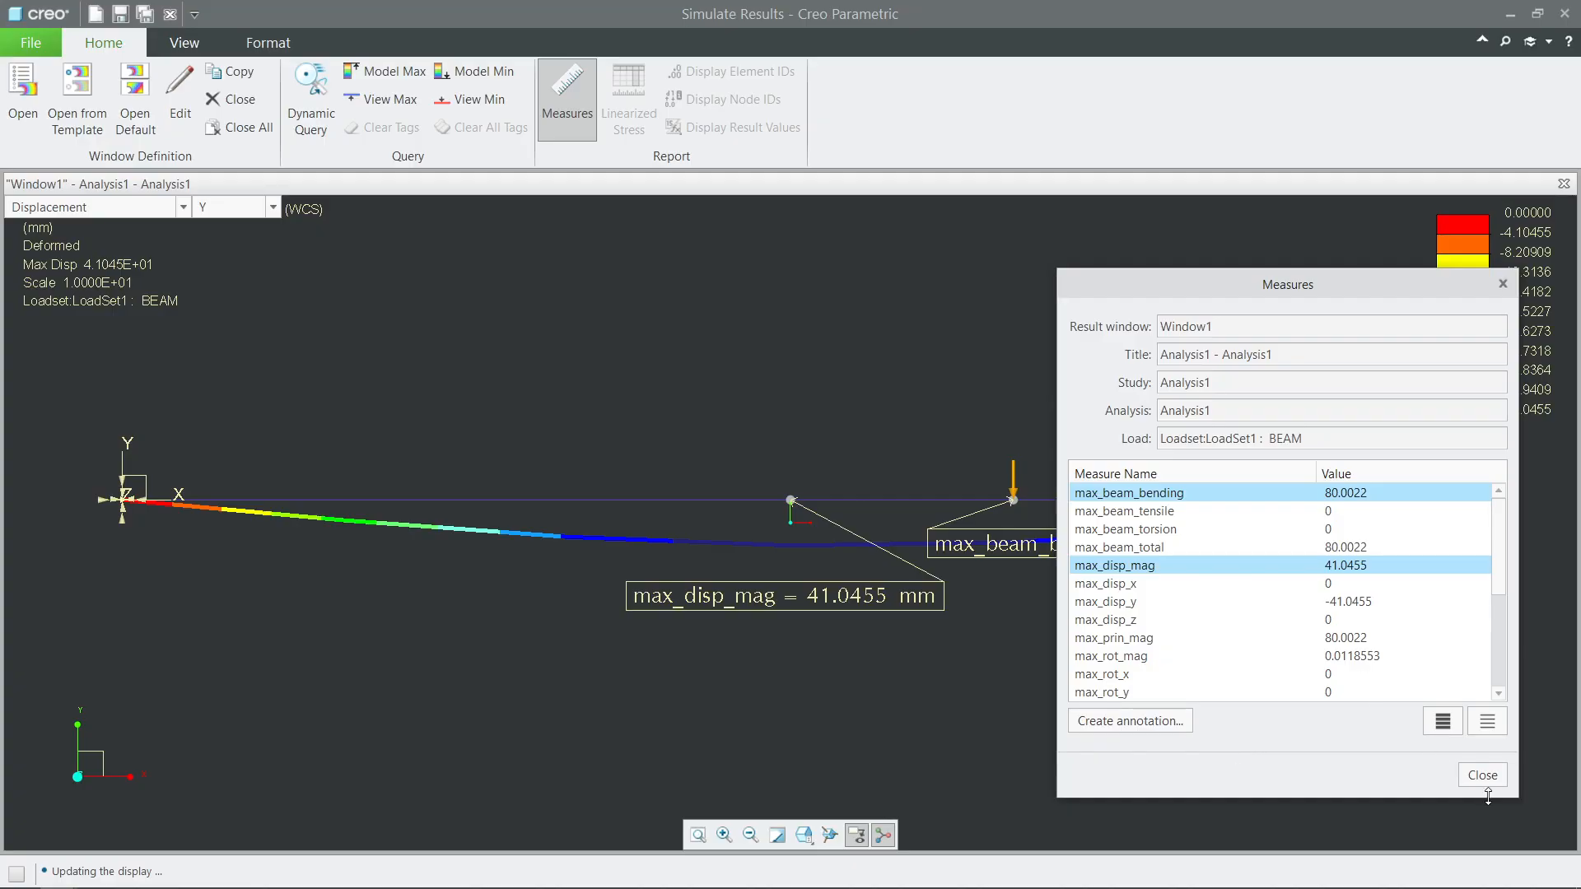
drag(1282, 290, 1320, 334)
click(1518, 820)
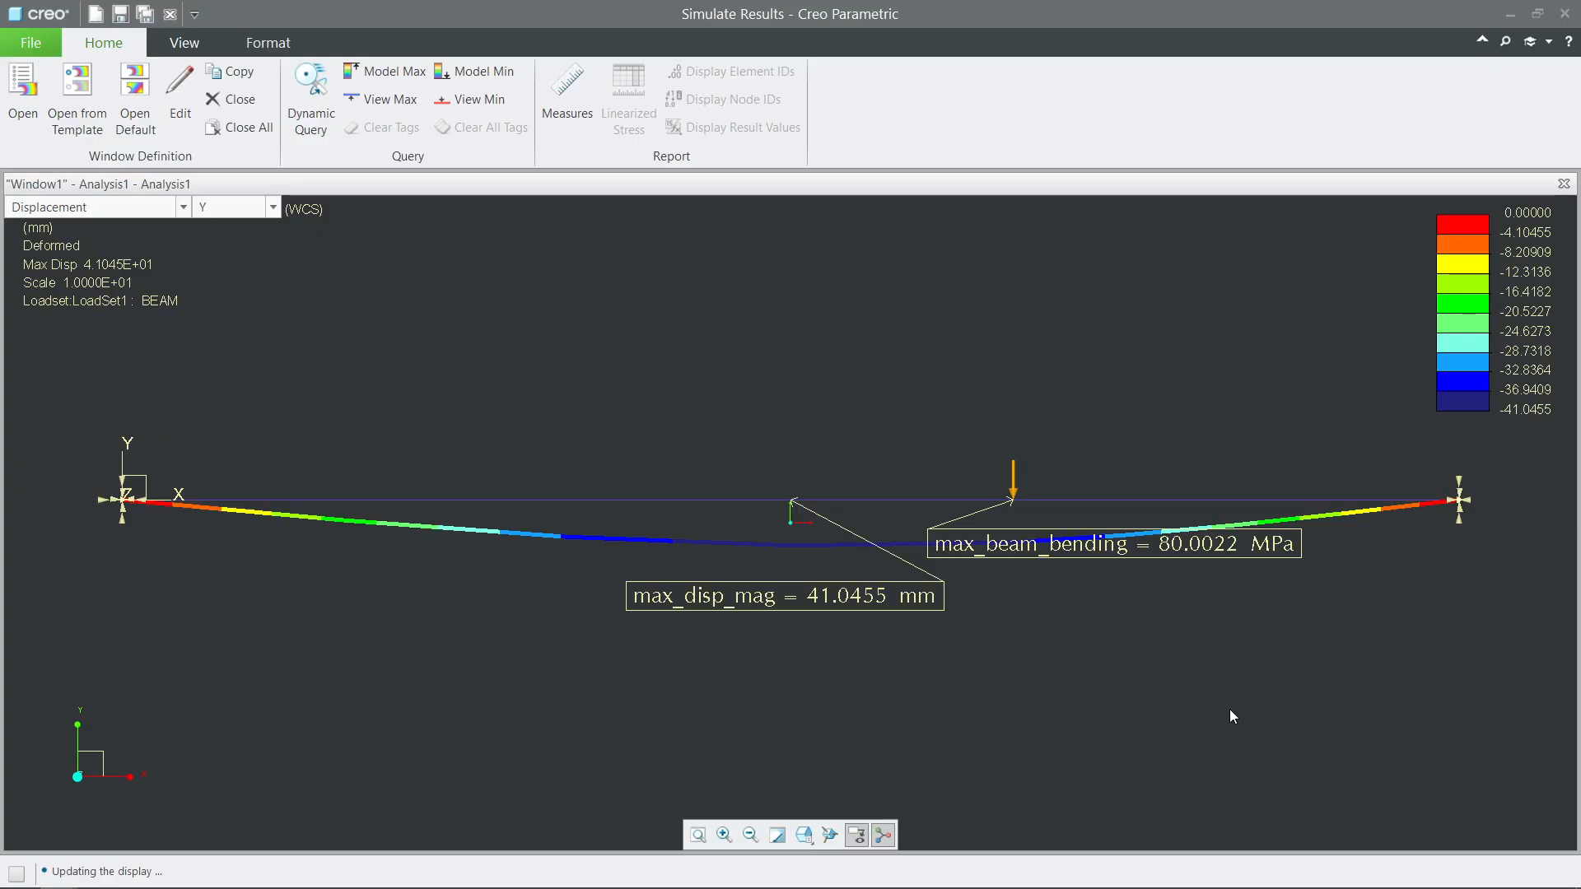
Step: Restore the FRONT view and dynamically query the beam's Y displacement at X 2000 mm
mouse_move(1258, 663)
middle_down()
mouse_move(1155, 377)
mouse_move(1247, 658)
mouse_move(1145, 674)
mouse_move(1141, 792)
middle_up()
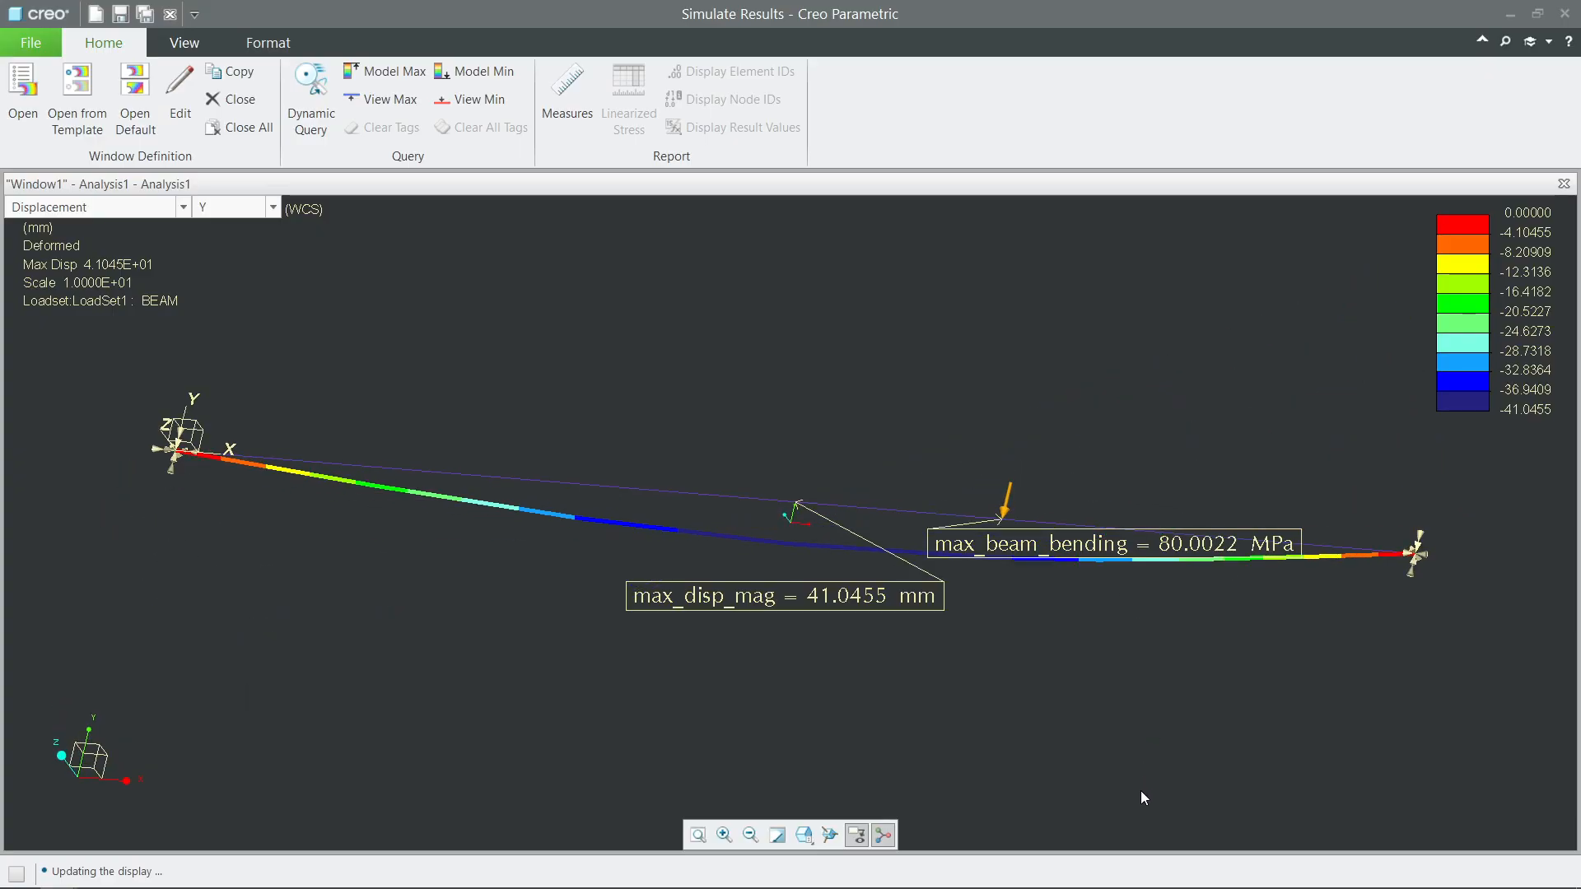
click(805, 835)
click(828, 716)
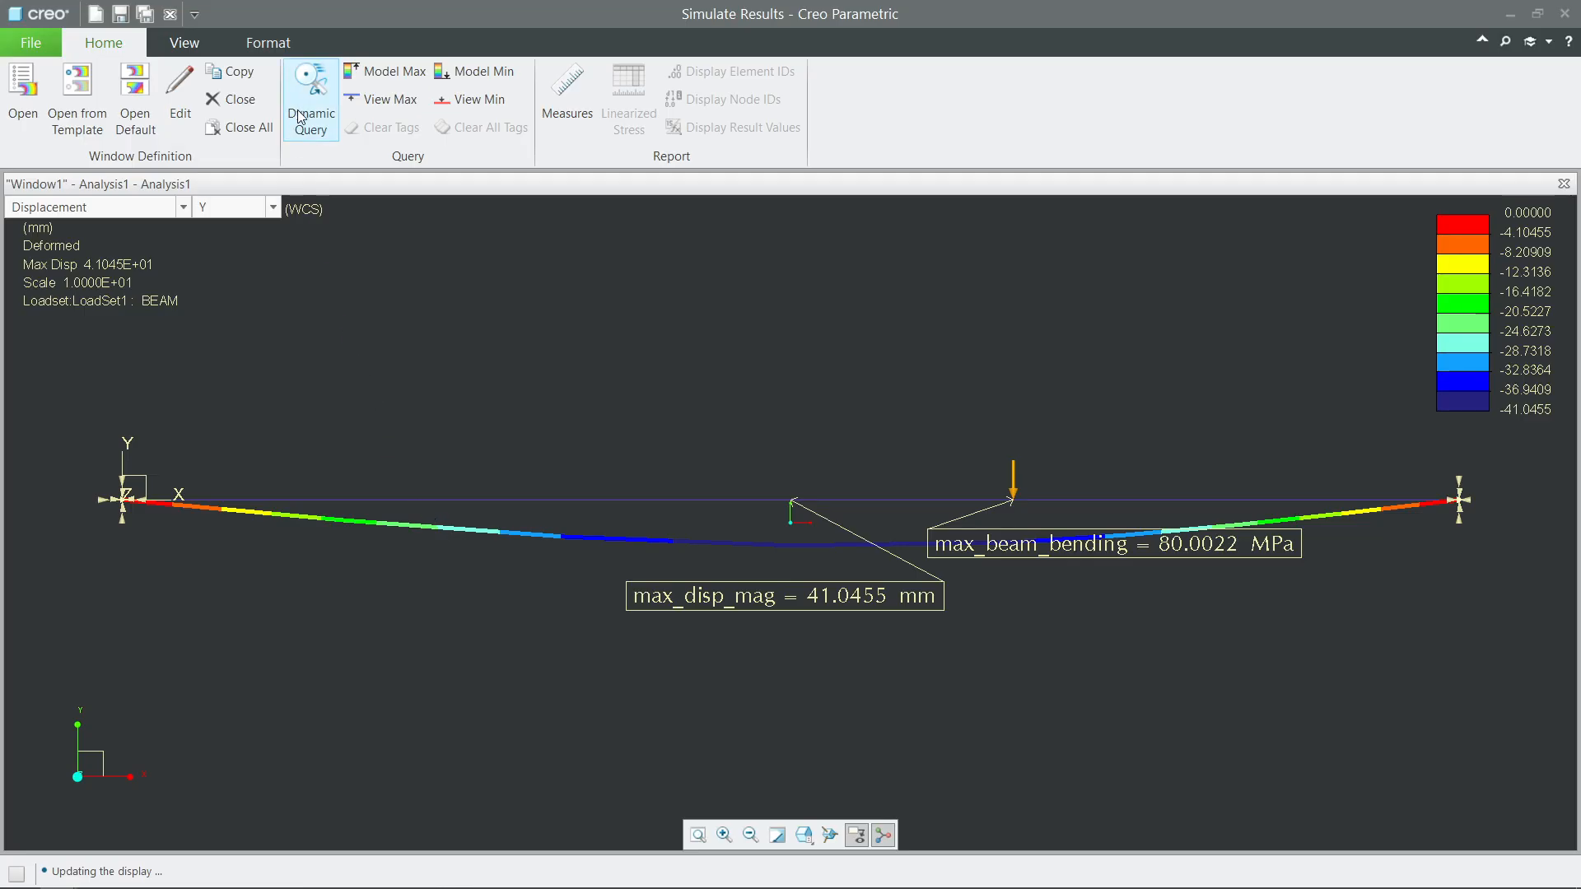
click(311, 132)
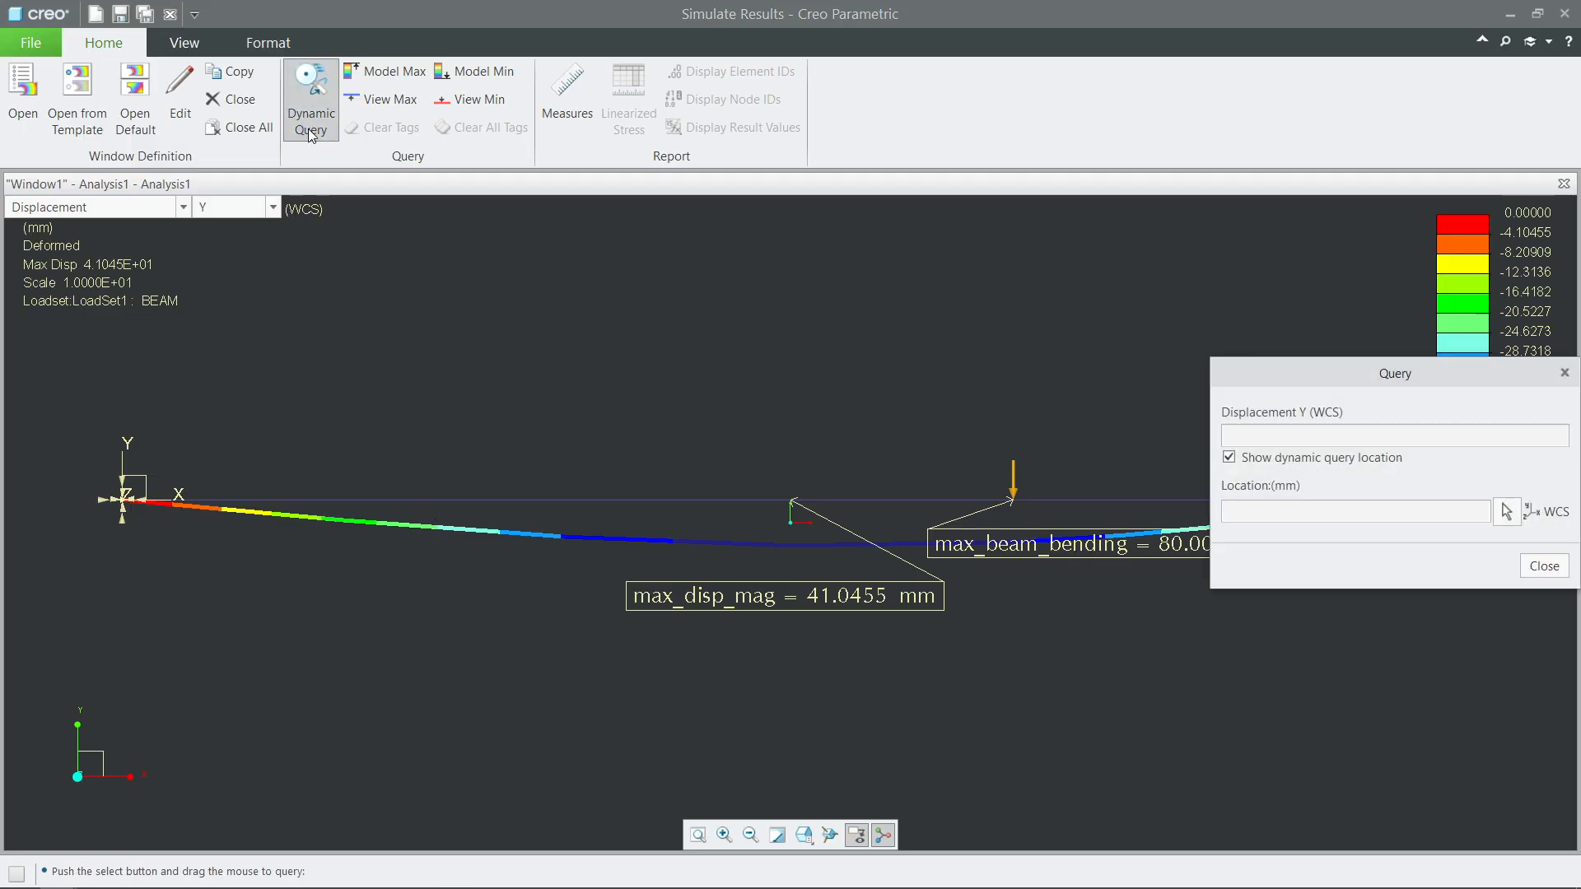
click(352, 524)
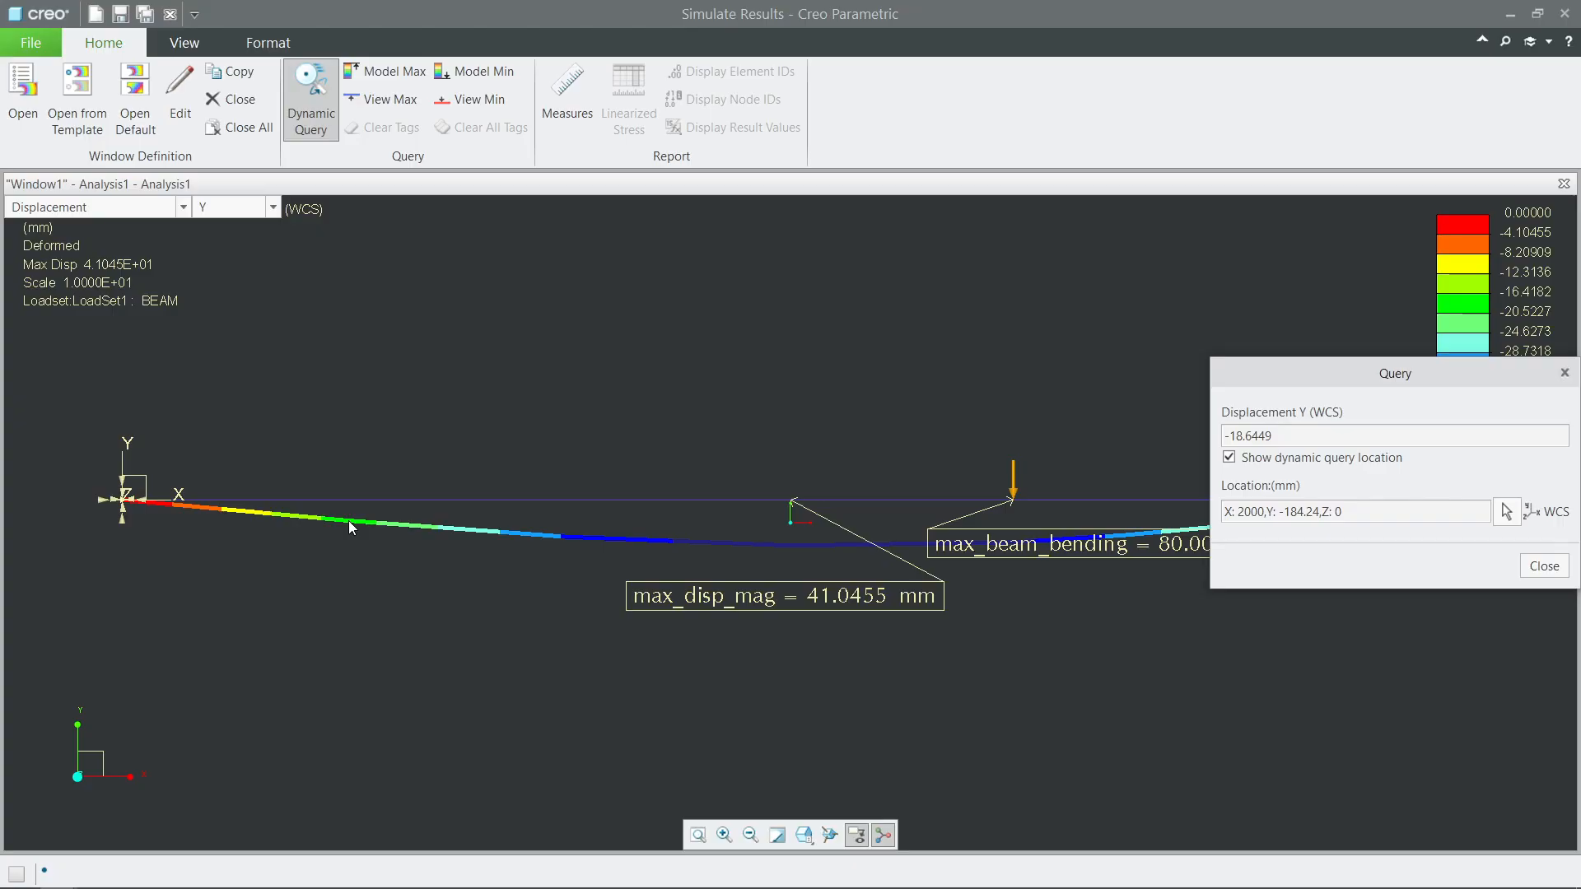
click(1544, 567)
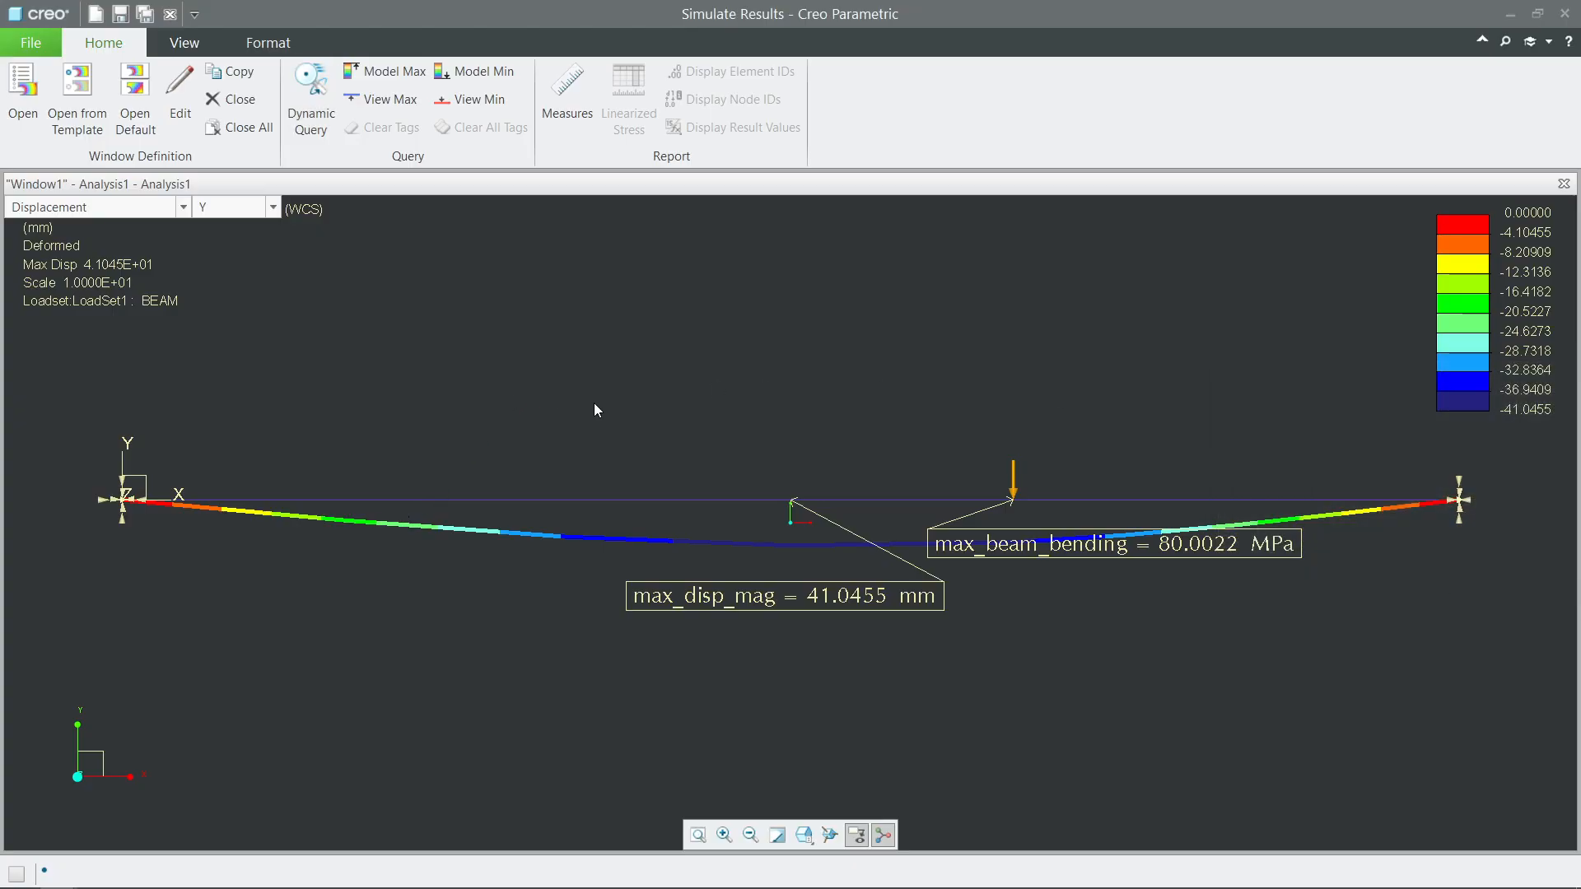
Step: Switch the displayed result back to Stress with the Beam Bending component
click(183, 207)
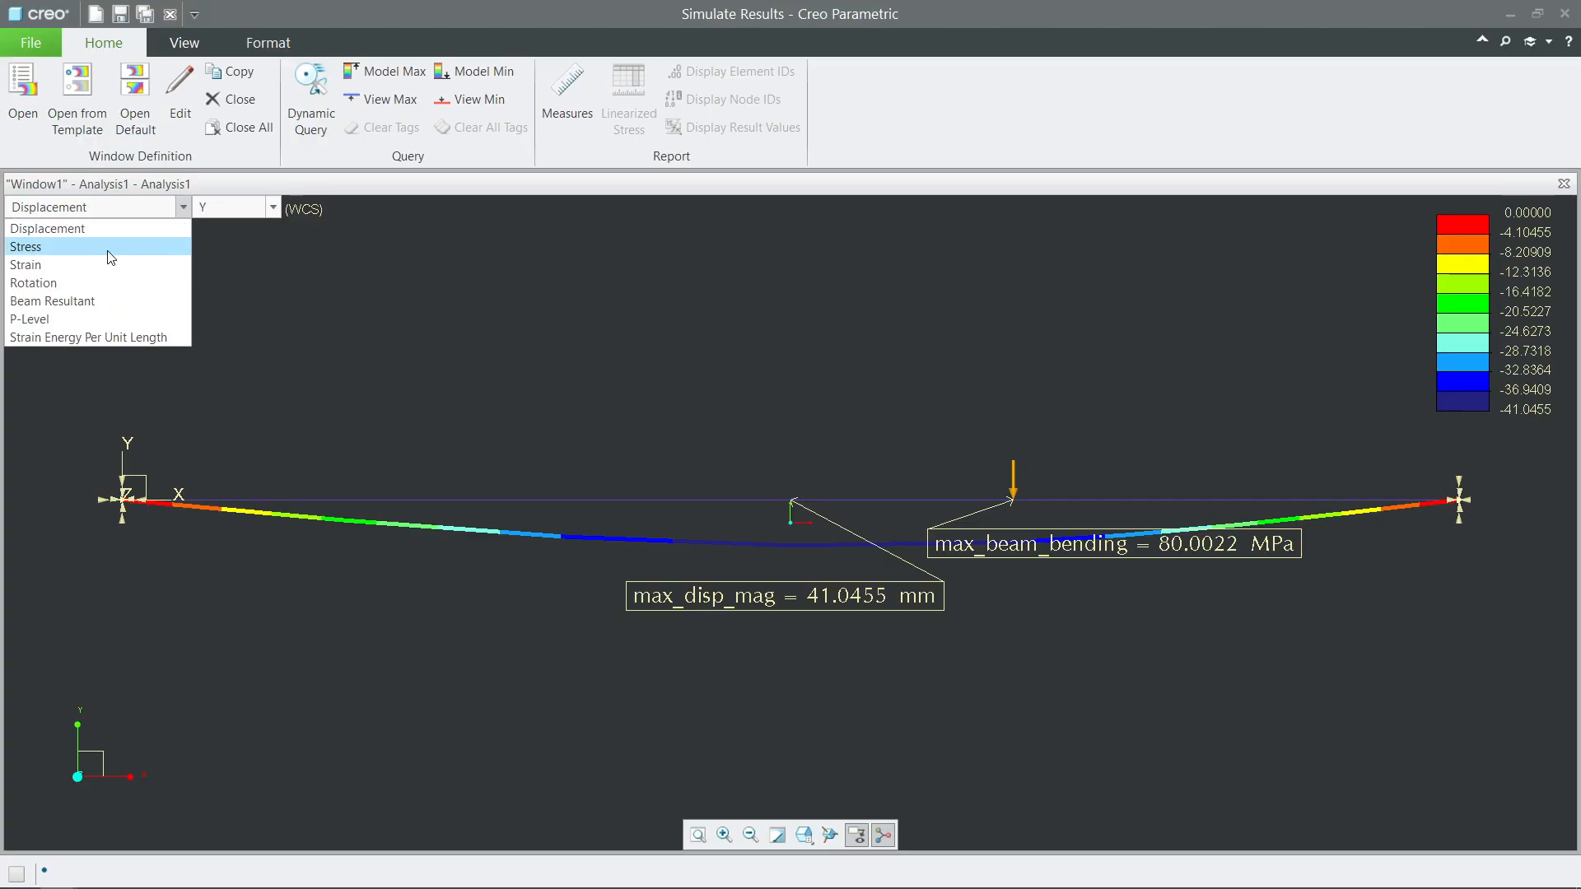
click(62, 245)
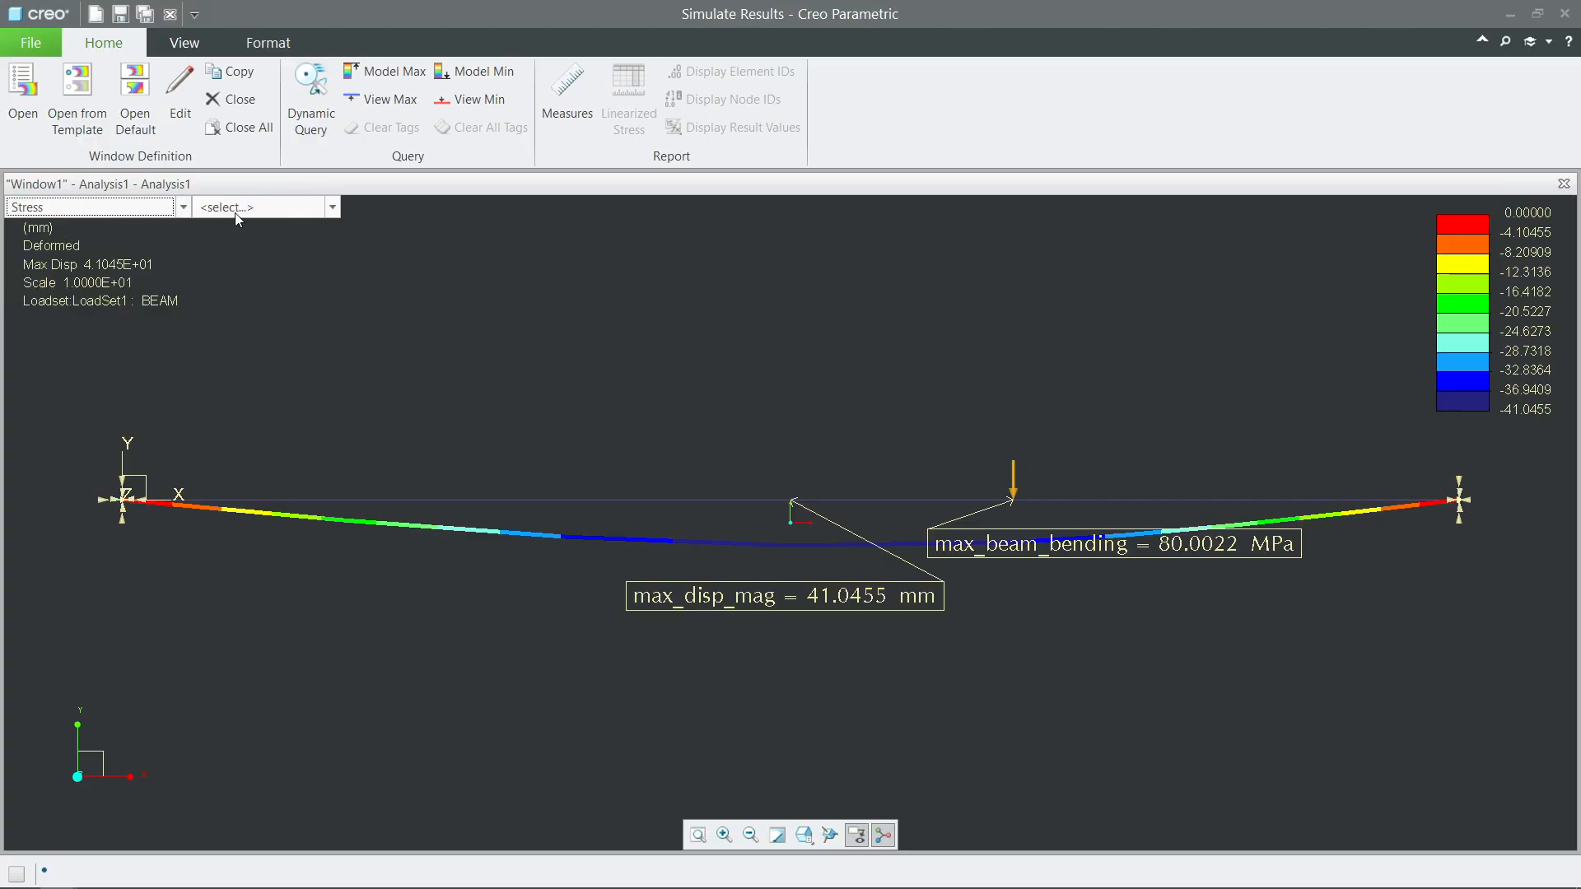
click(243, 268)
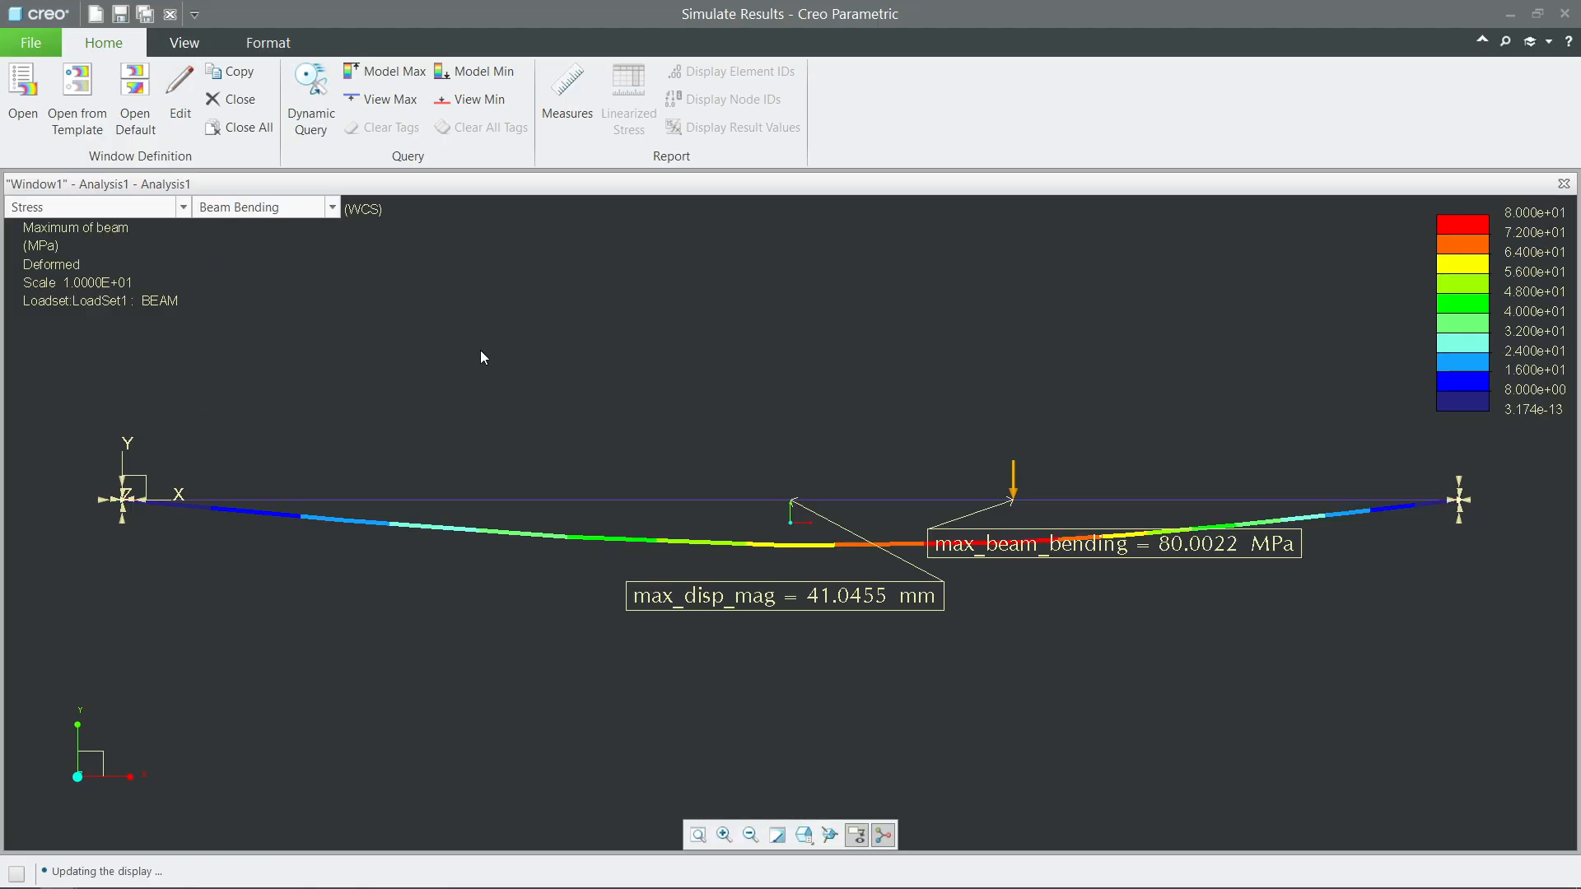
Step: Dynamically query the beam bending stress around the load point and near the X-origin support, then close the query
click(308, 97)
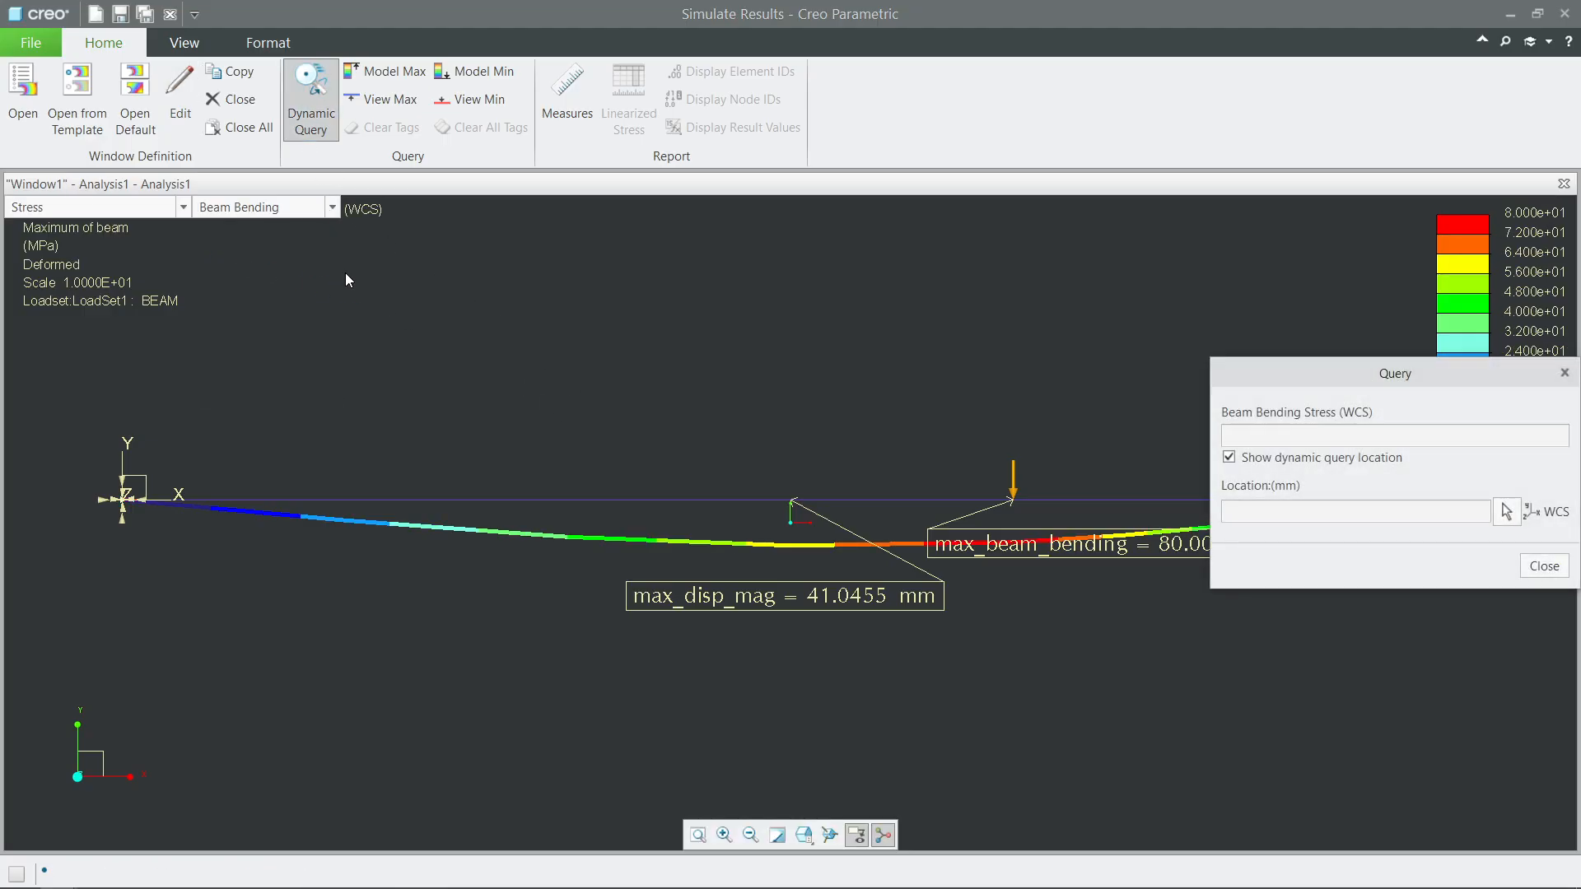
mouse_move(910, 548)
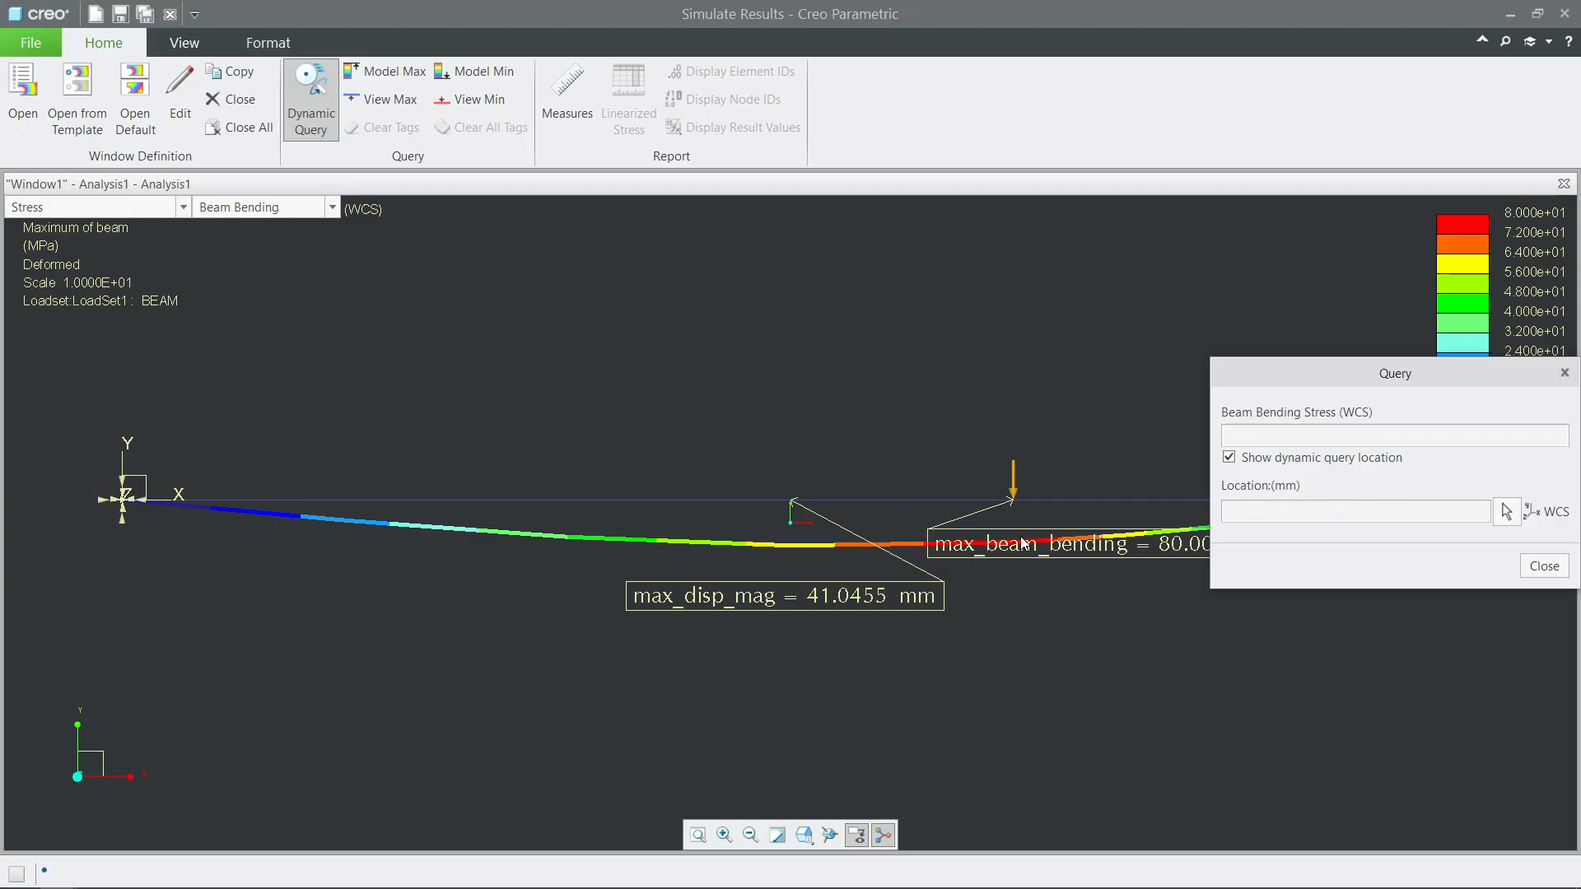
mouse_move(1041, 549)
mouse_move(271, 513)
click(1543, 566)
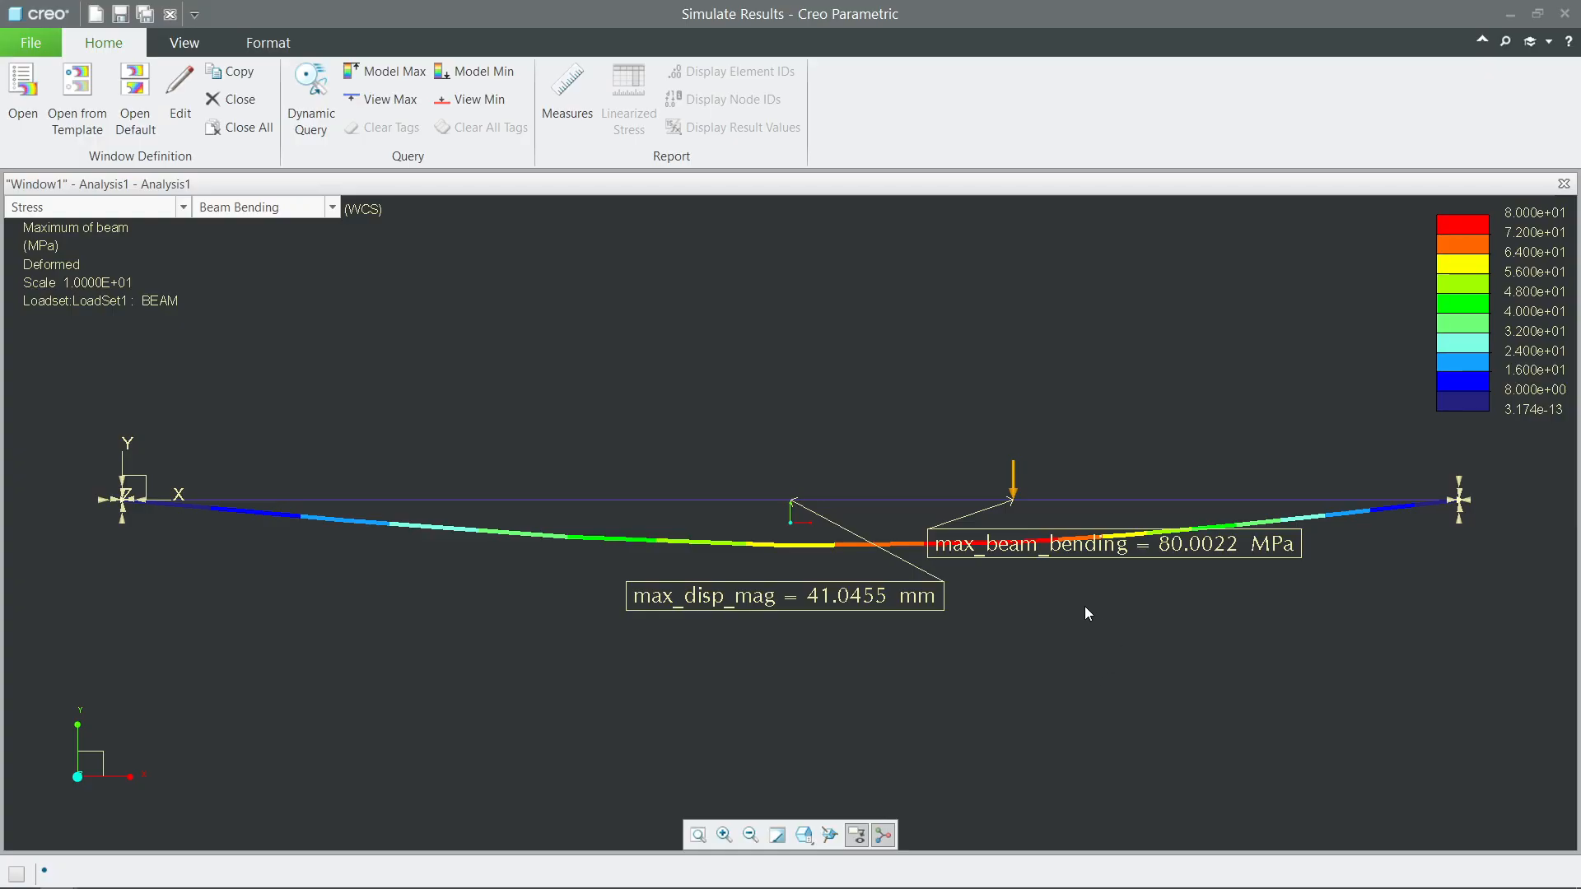
Step: Copy the result window as Window2 and define it as a Graph of Beam Bending stress in MPa against Curve Arc Length
click(250, 81)
drag(798, 209, 897, 203)
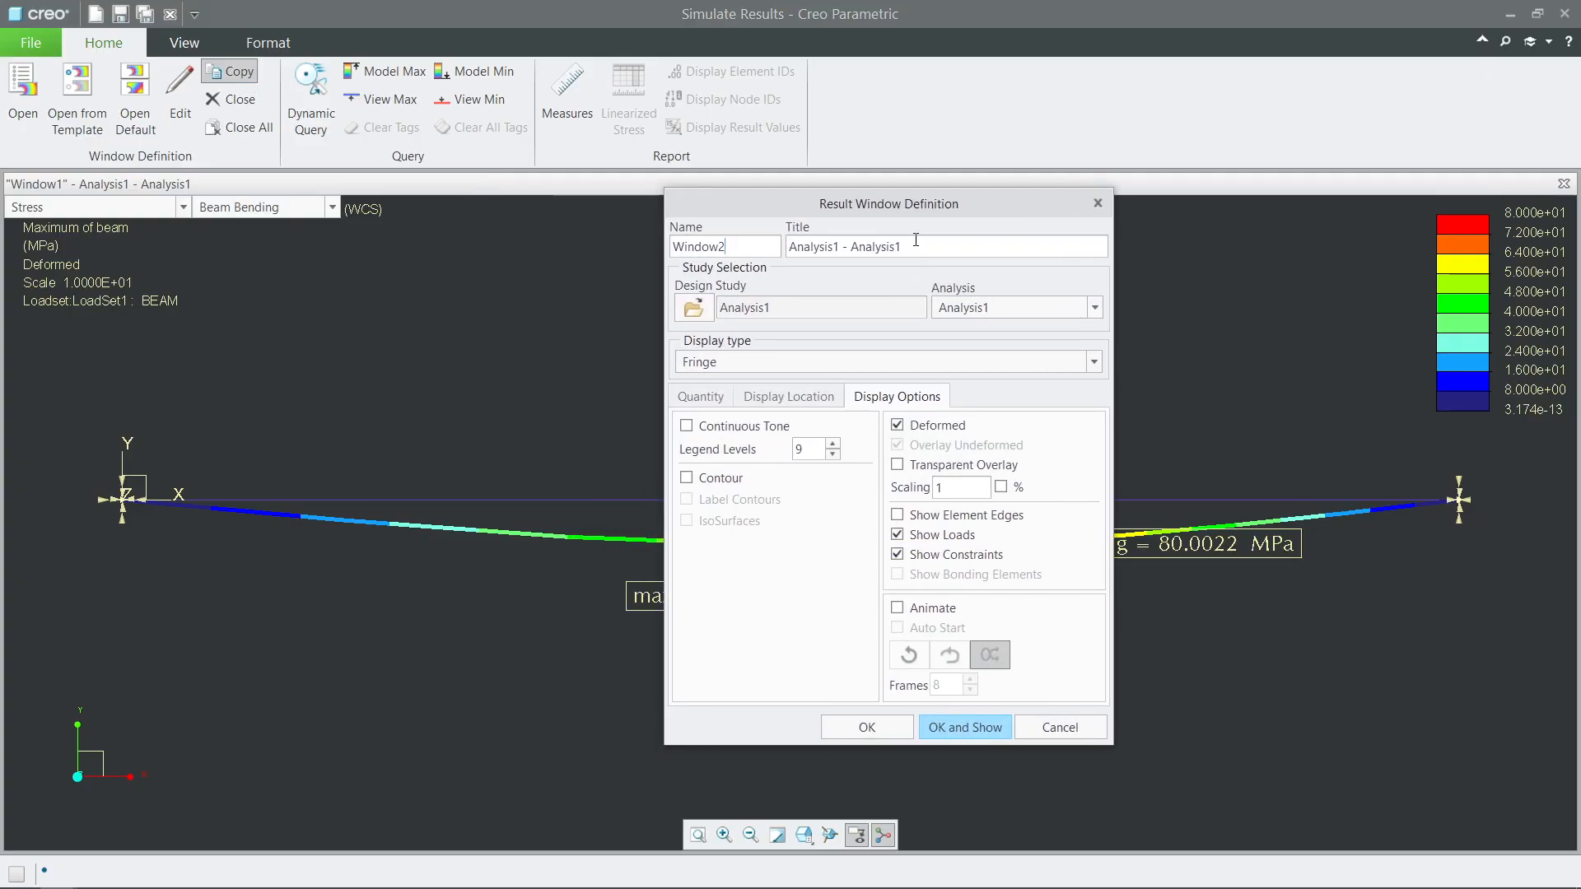
click(752, 363)
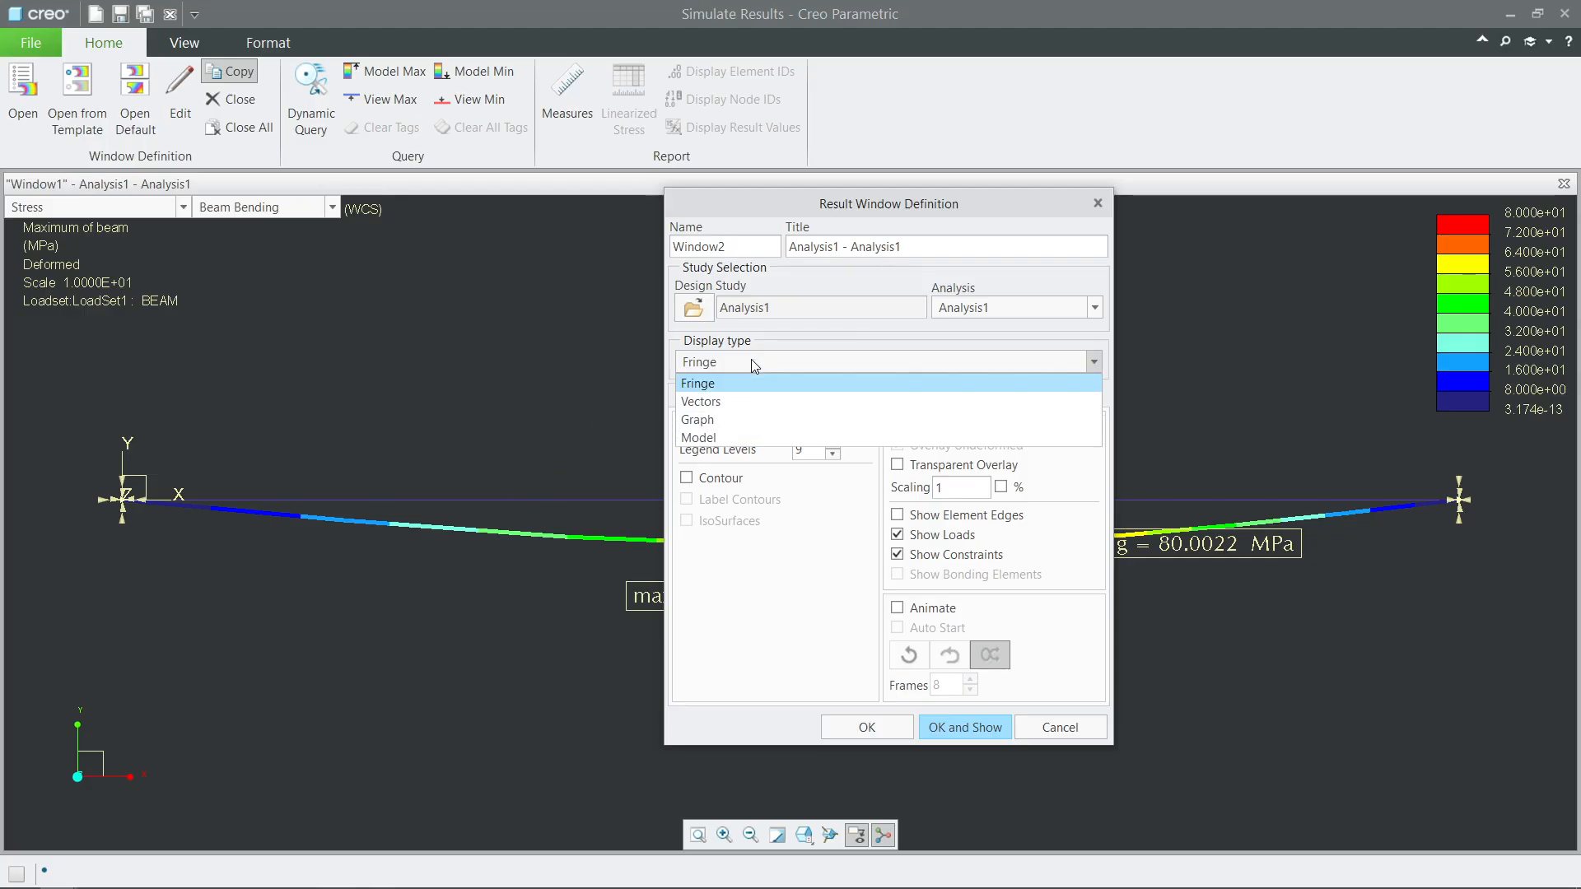
click(735, 422)
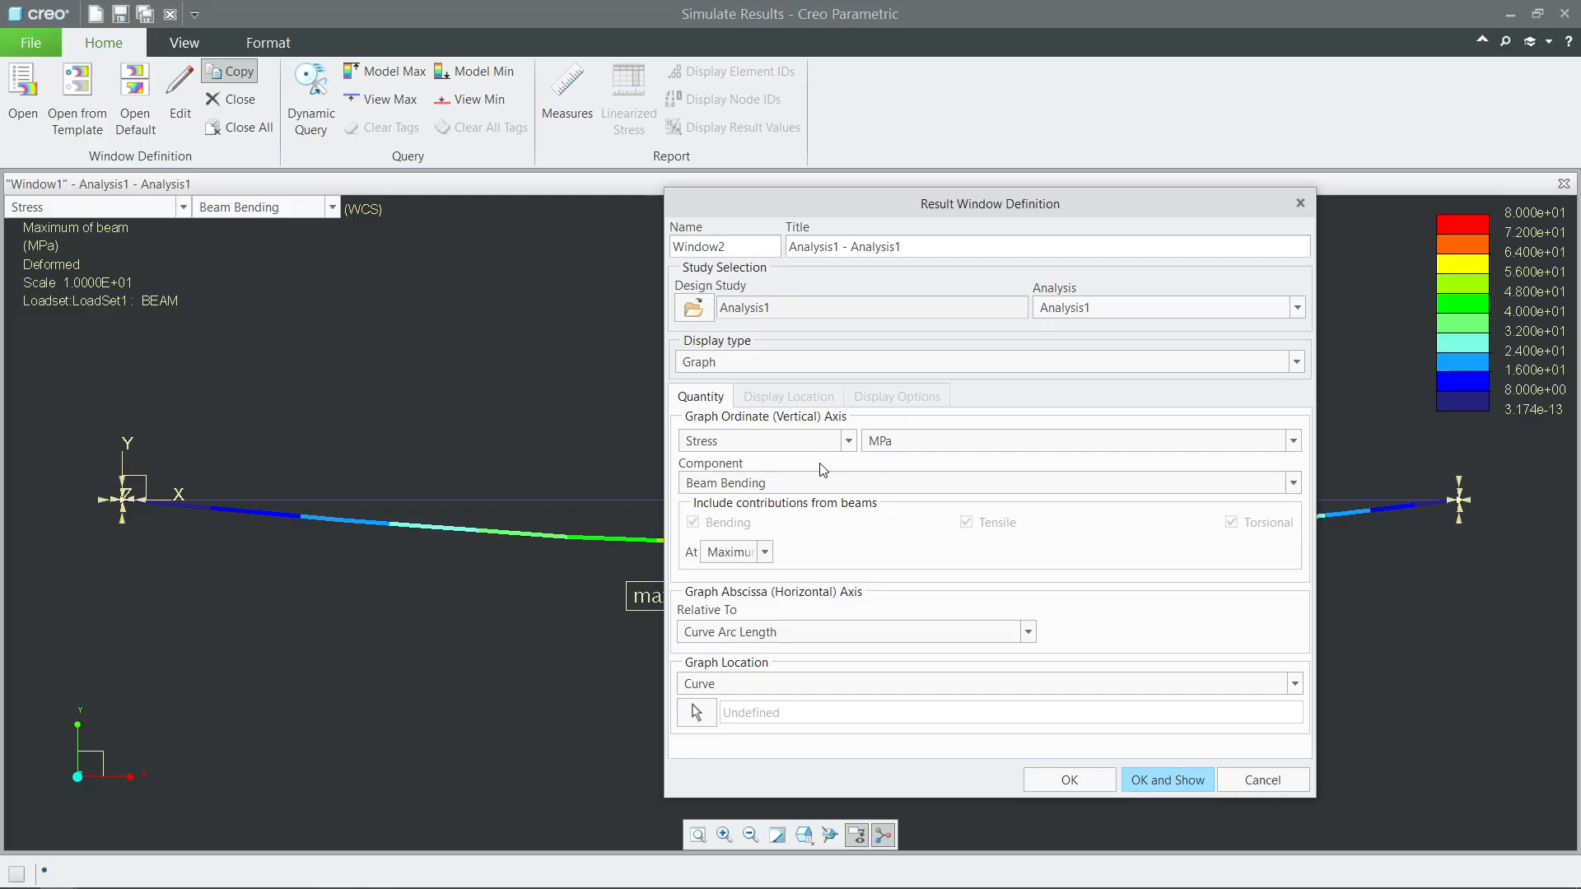
click(850, 443)
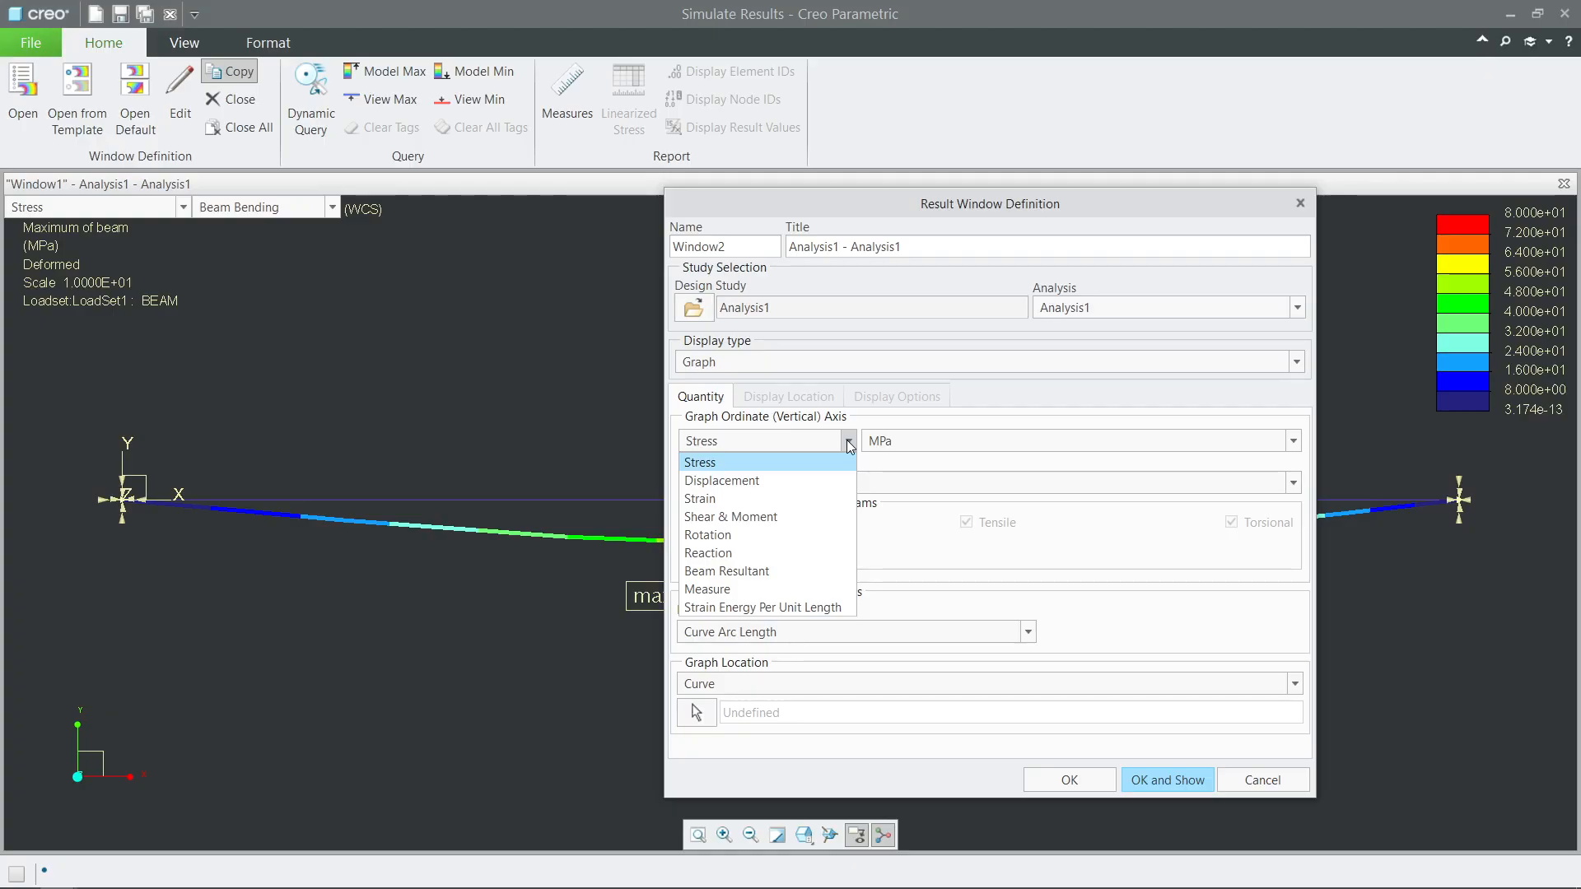
click(850, 445)
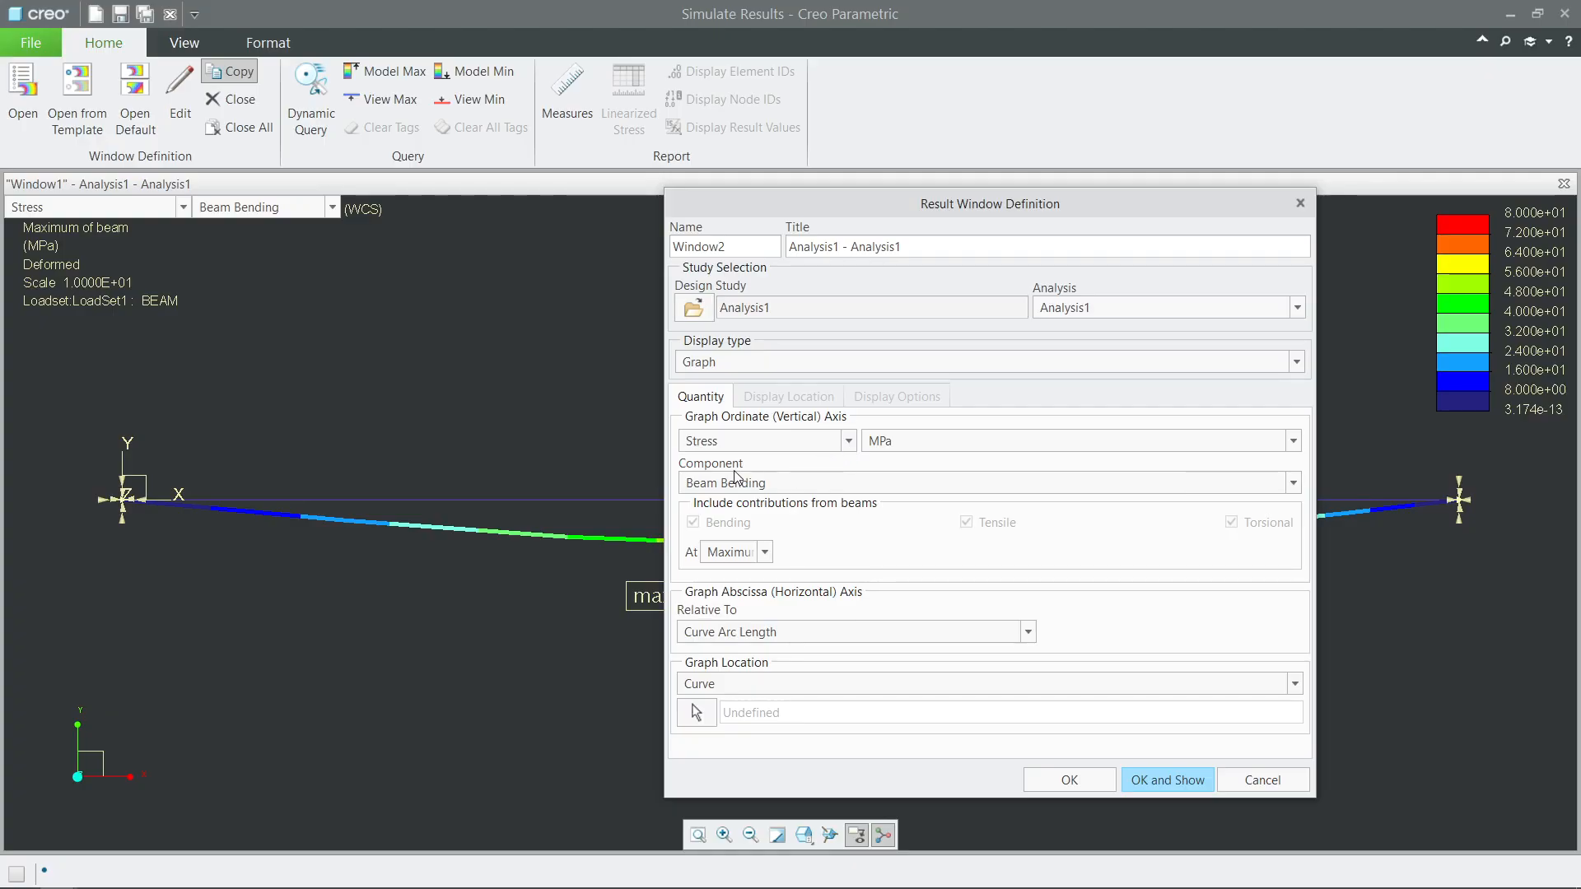
click(811, 491)
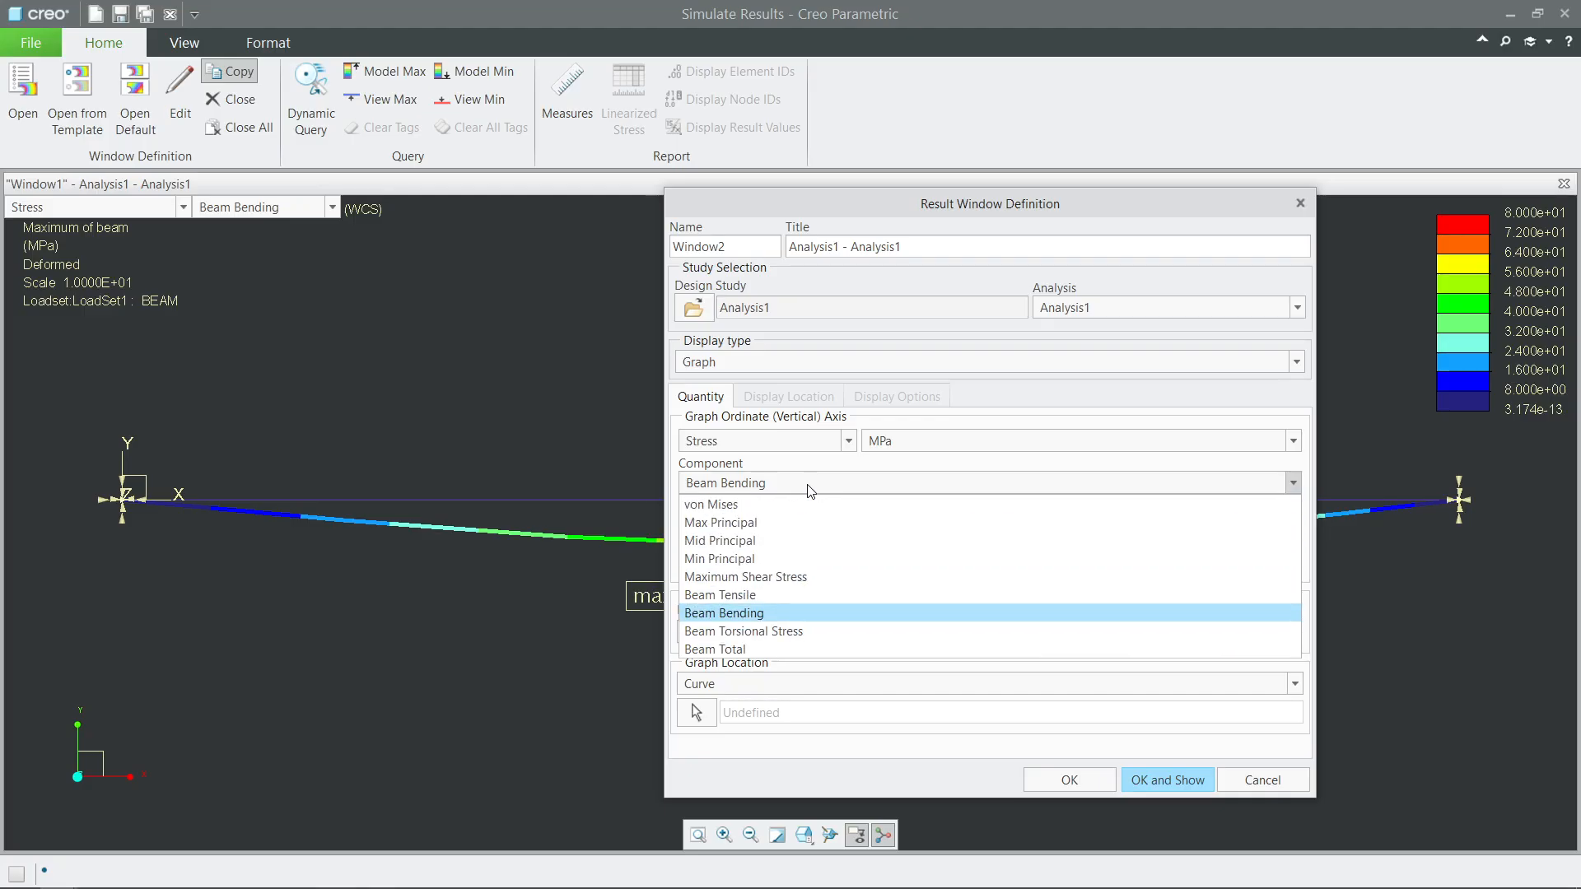
click(810, 491)
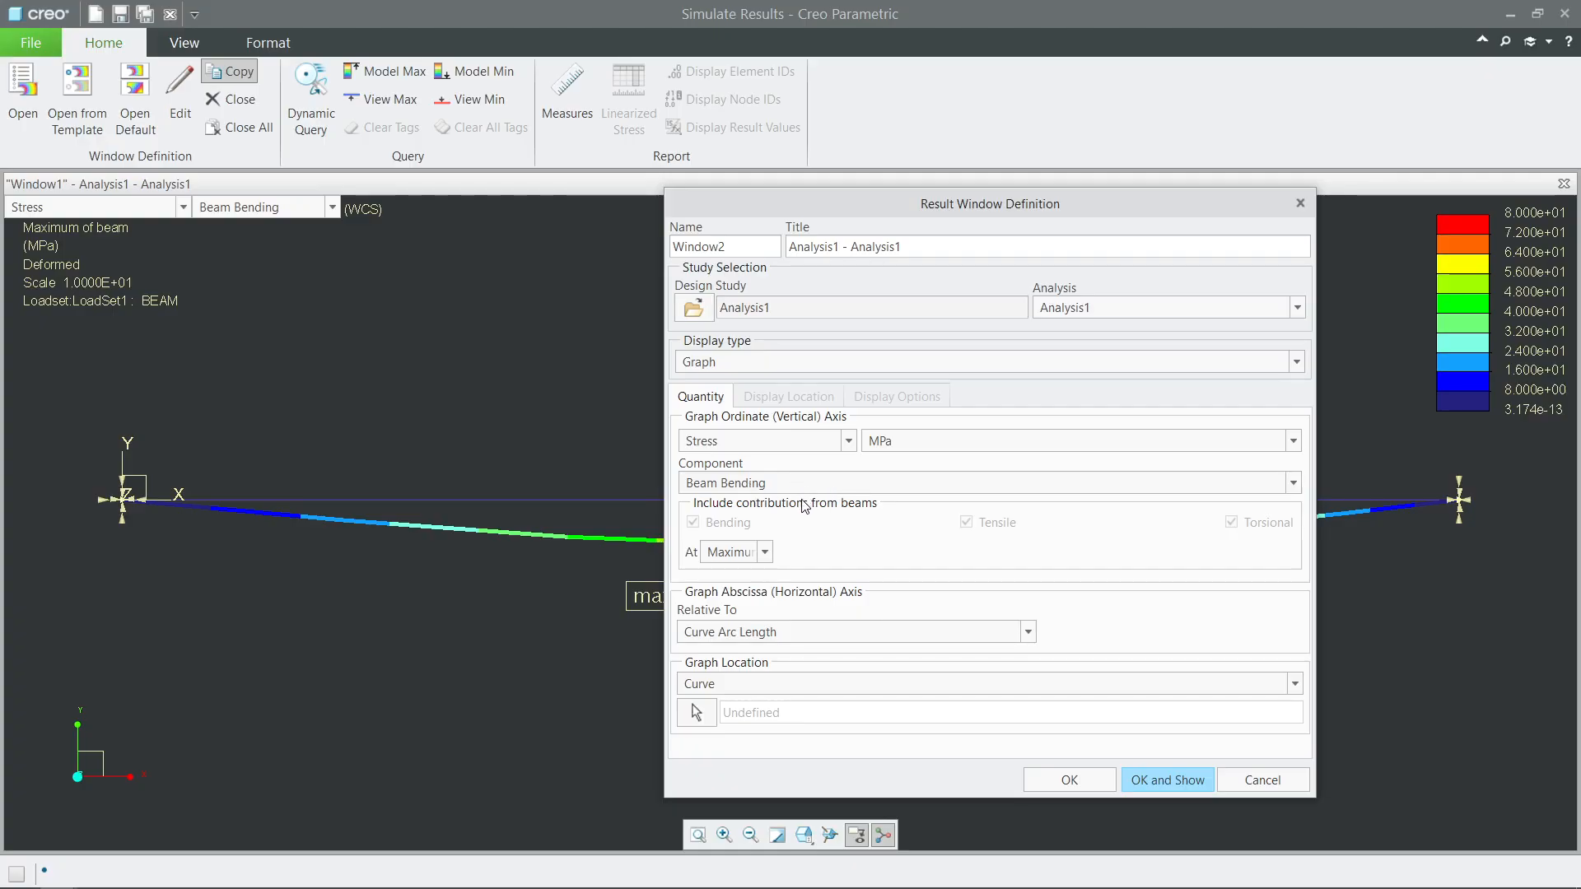
drag(1033, 206, 1105, 174)
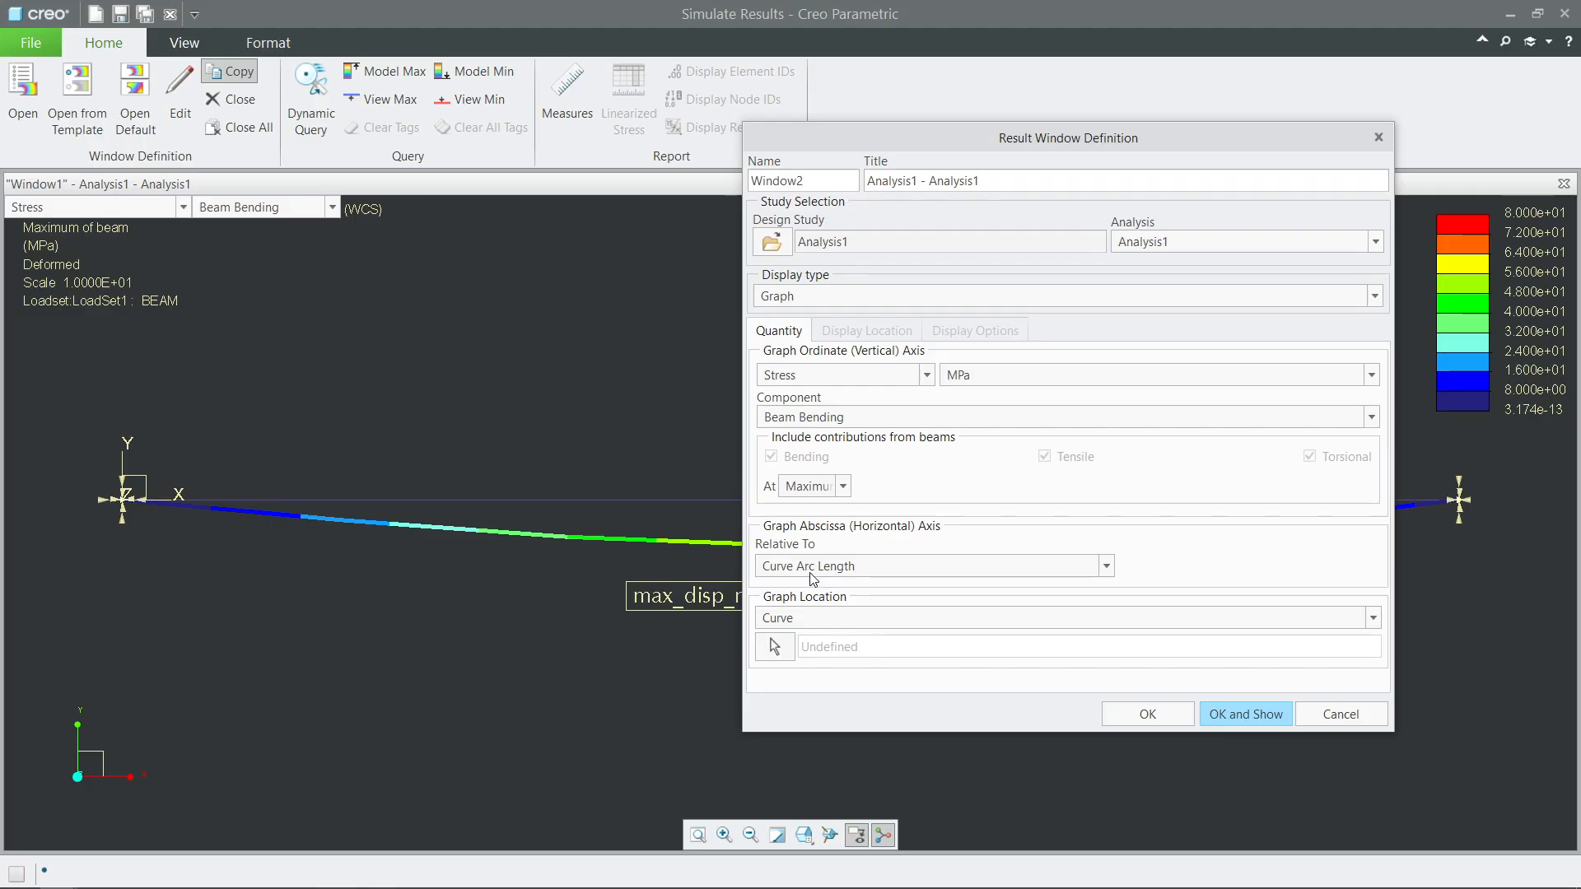
click(876, 571)
click(874, 572)
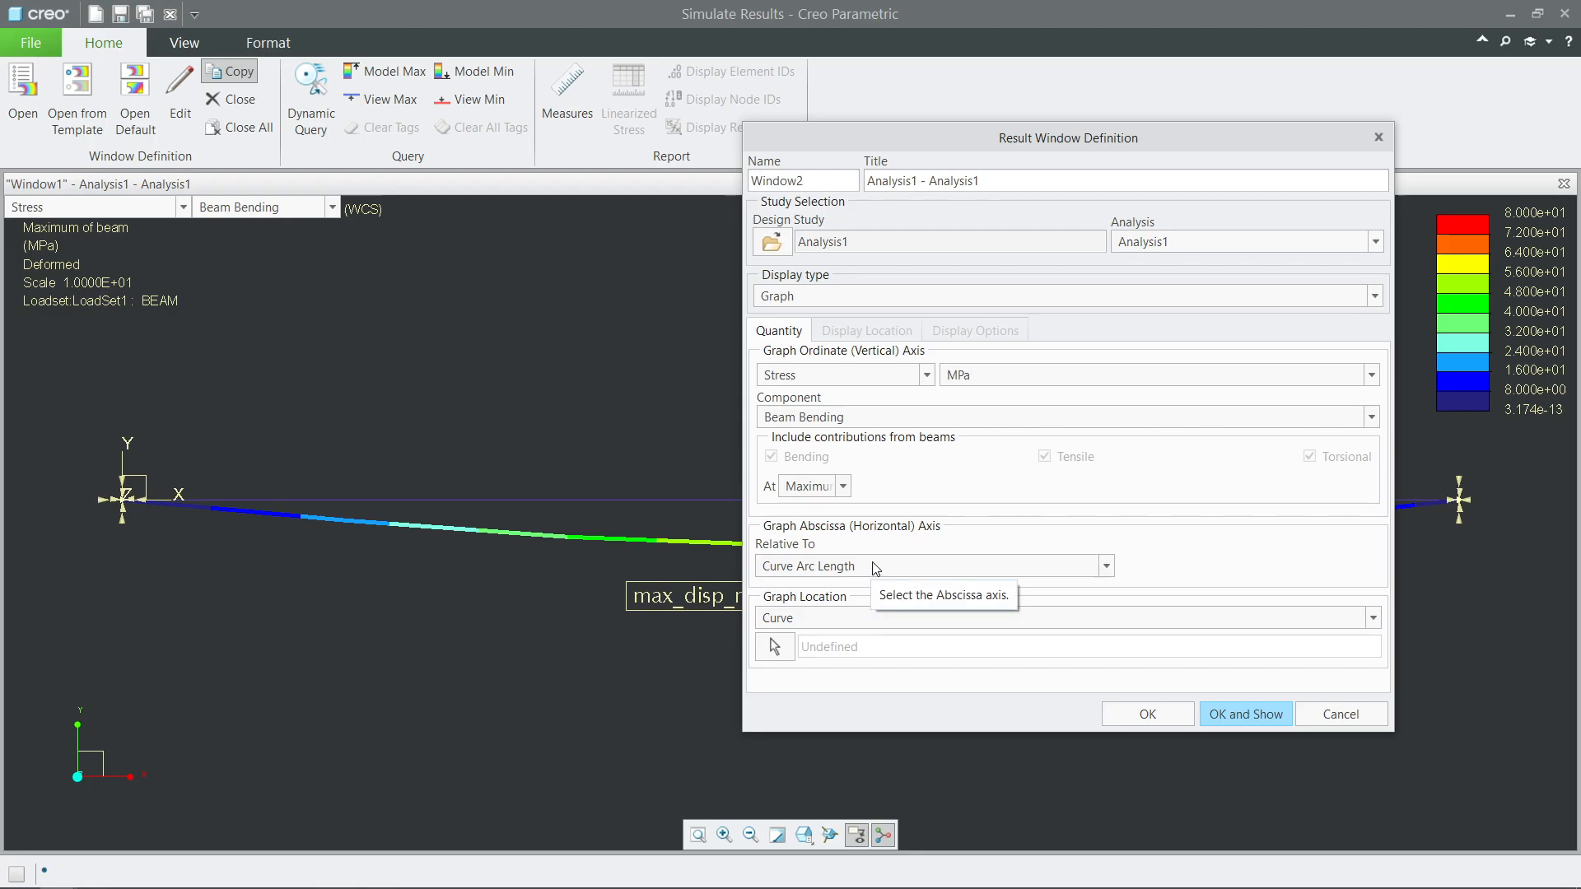
Step: Choose the beam curve as the graph location, starting at the coordinate-system end, and show the Window2 graph
click(774, 647)
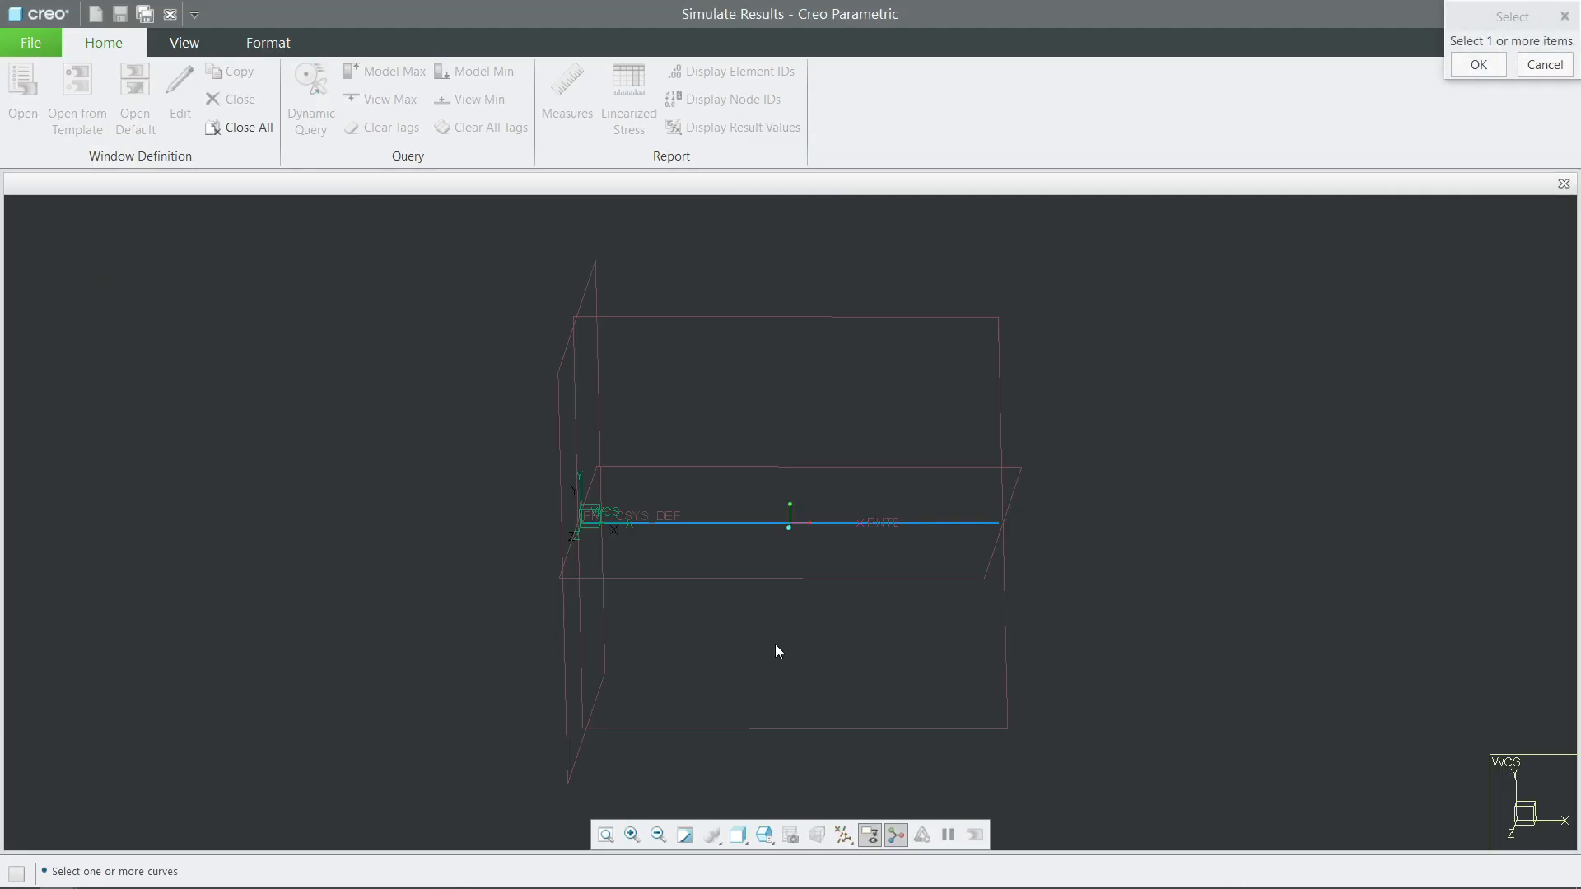
click(718, 522)
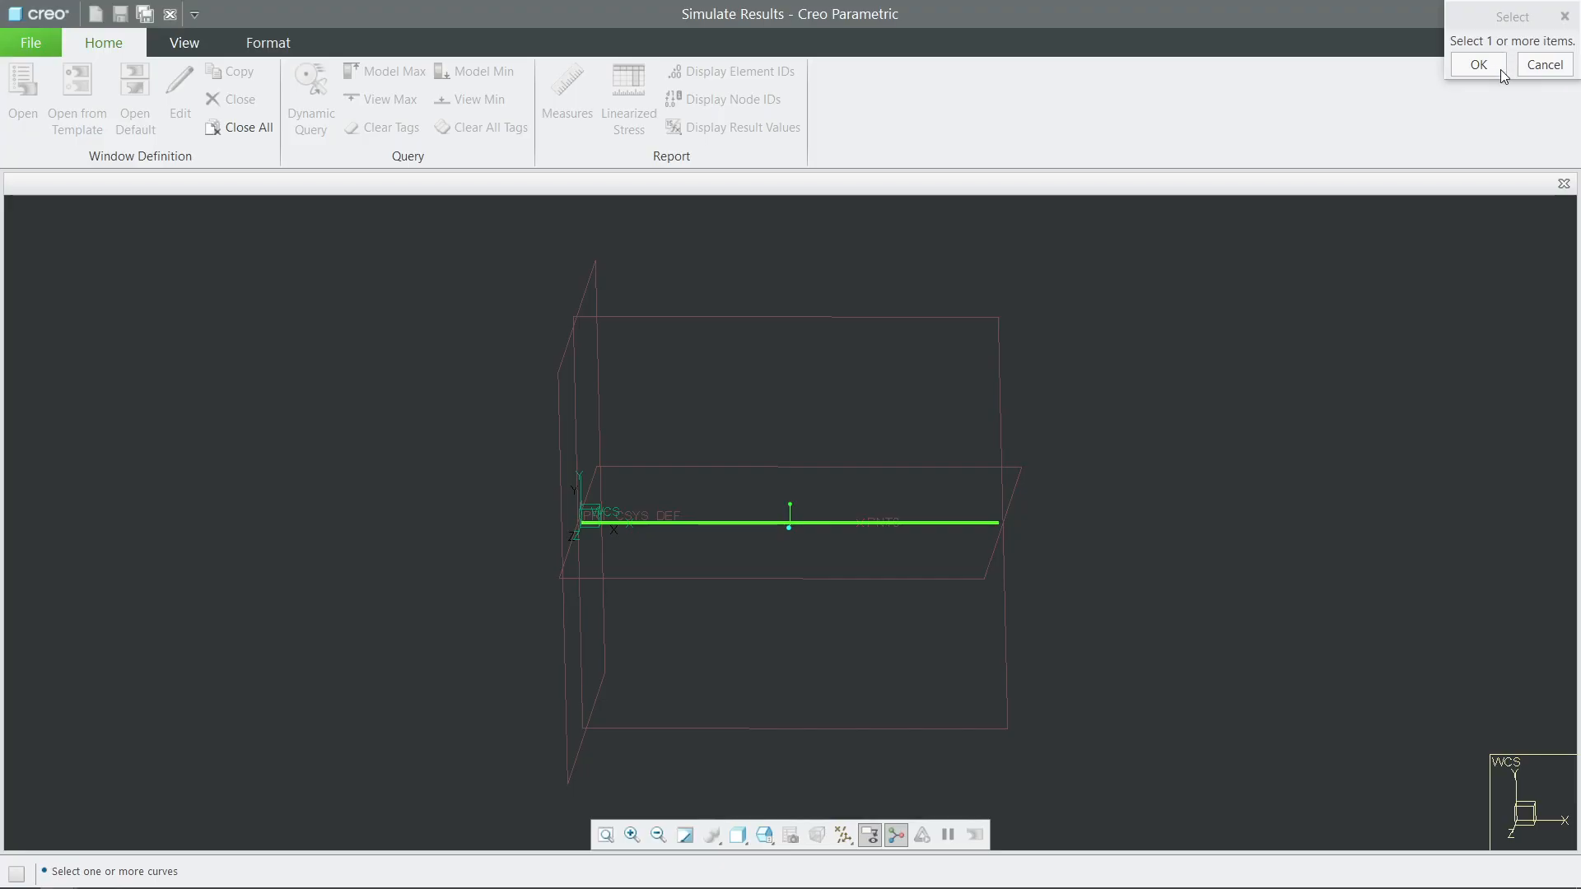
click(1478, 64)
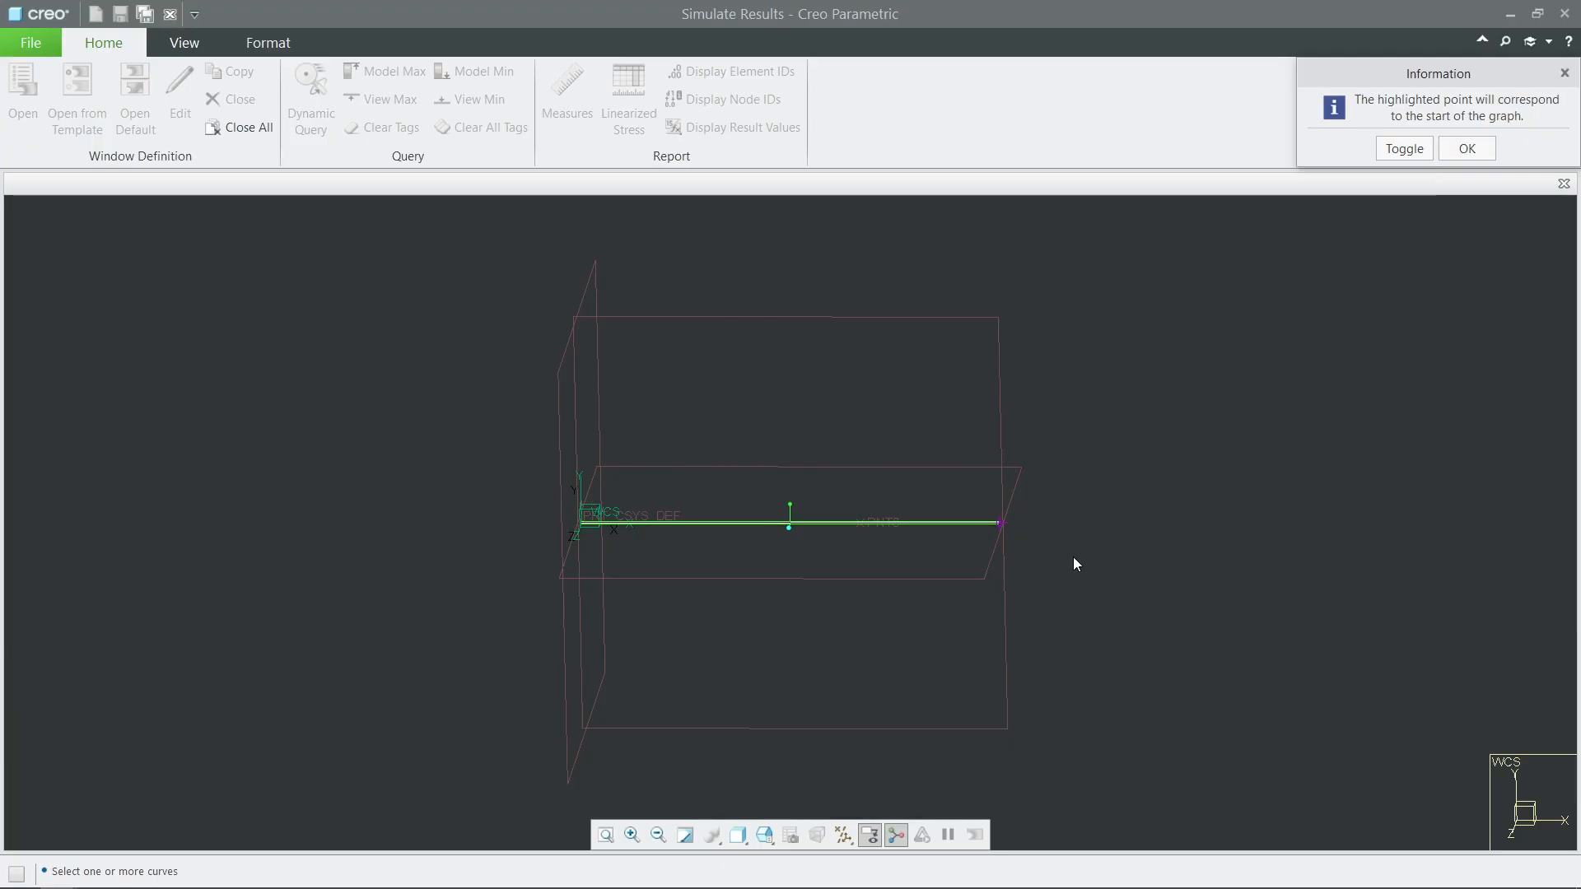
scroll(999, 535, up, 3)
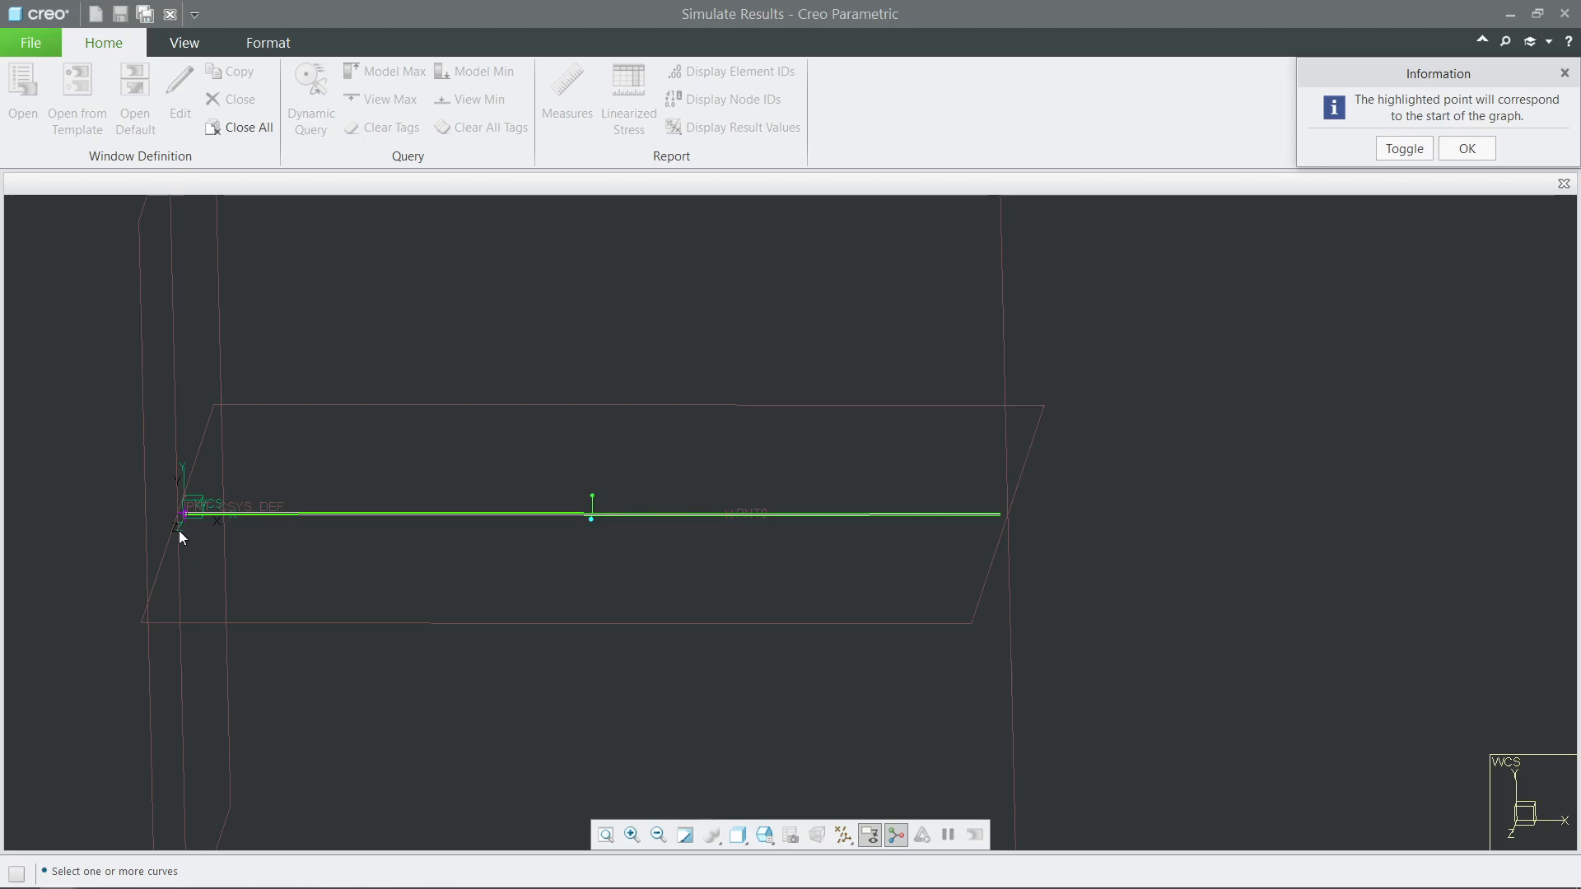
scroll(156, 519, down, 5)
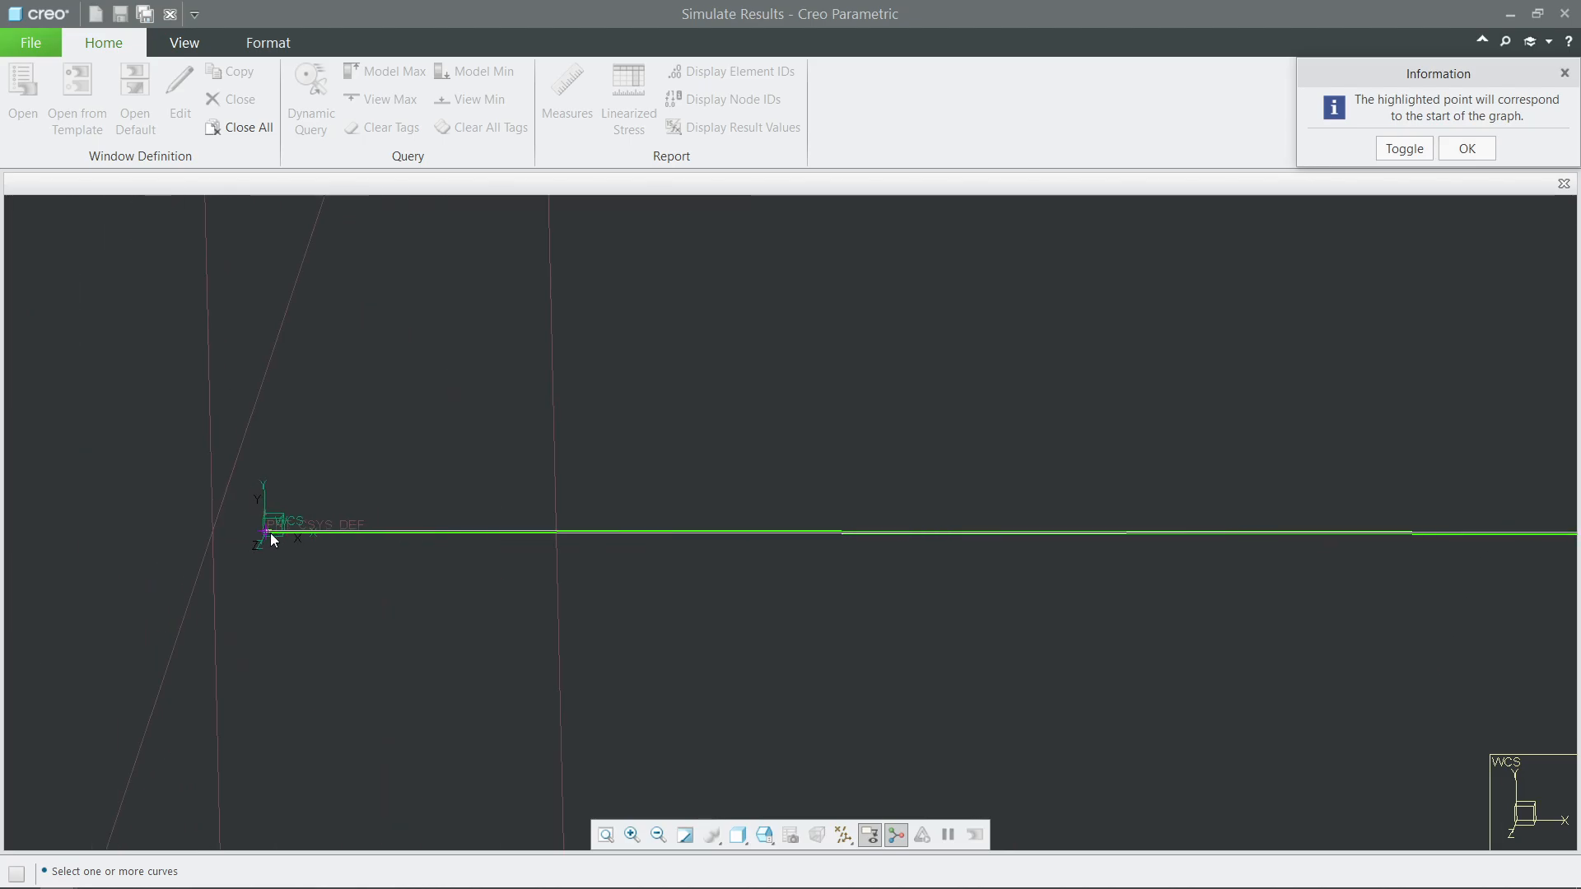
scroll(269, 537, up, 4)
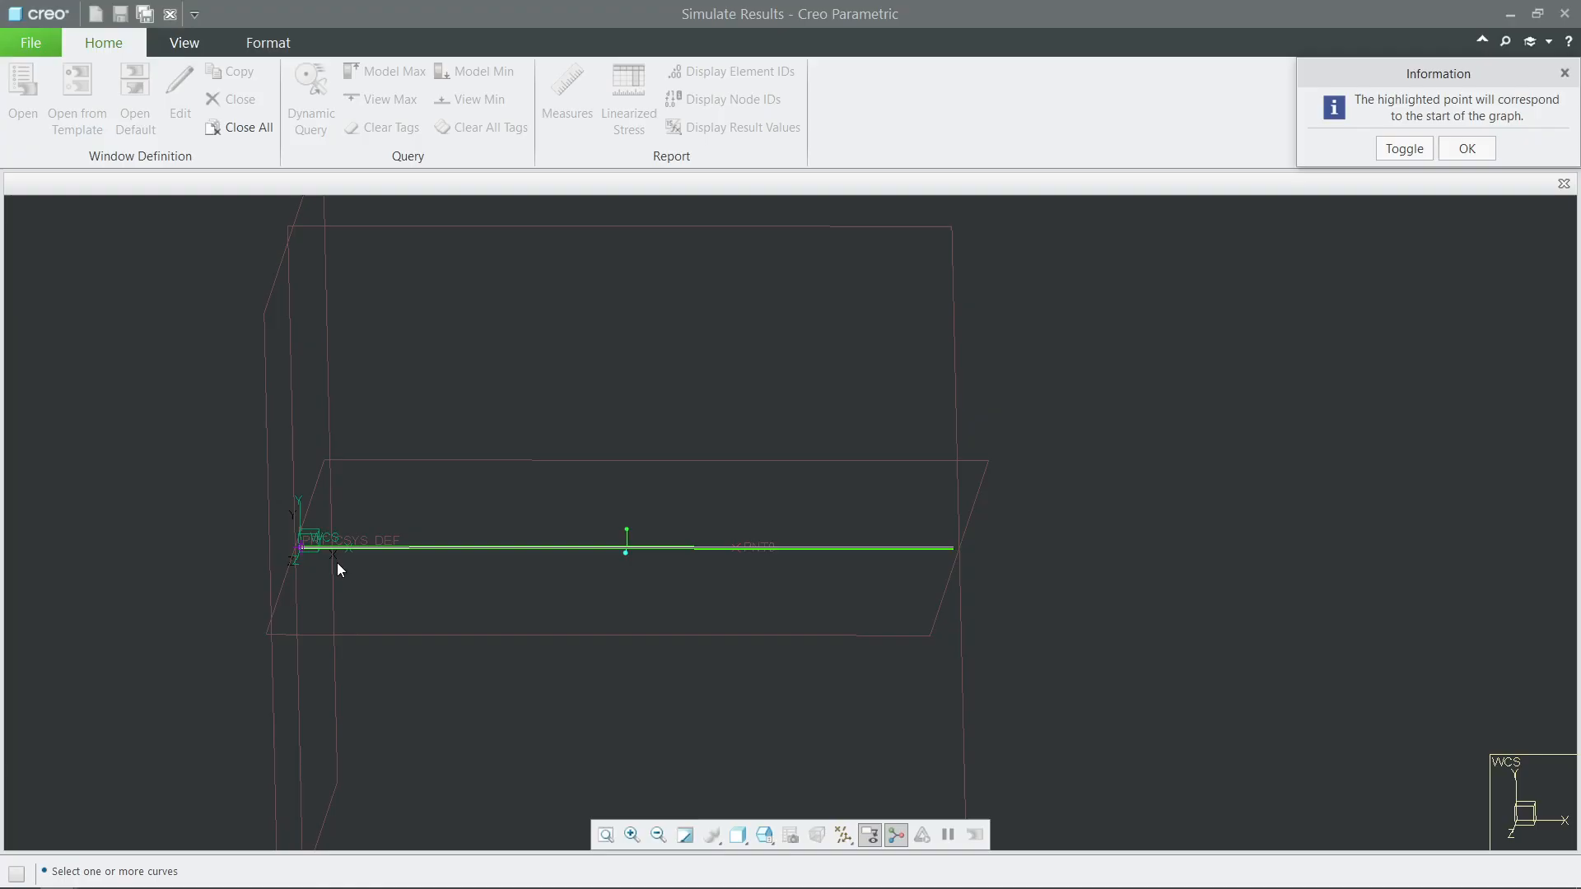
click(1456, 155)
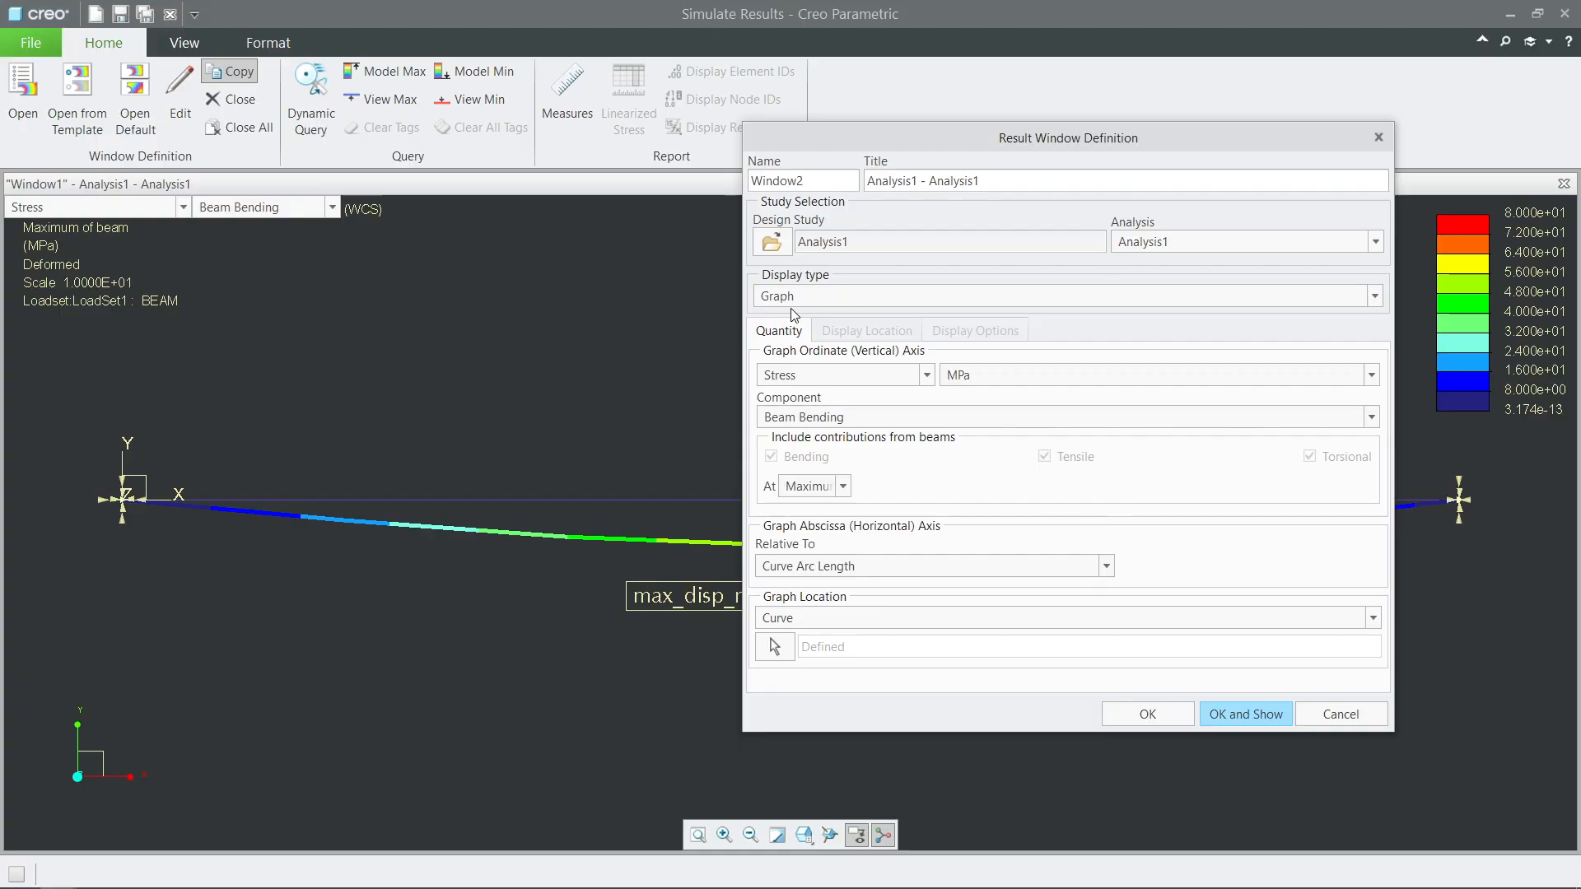
click(1267, 723)
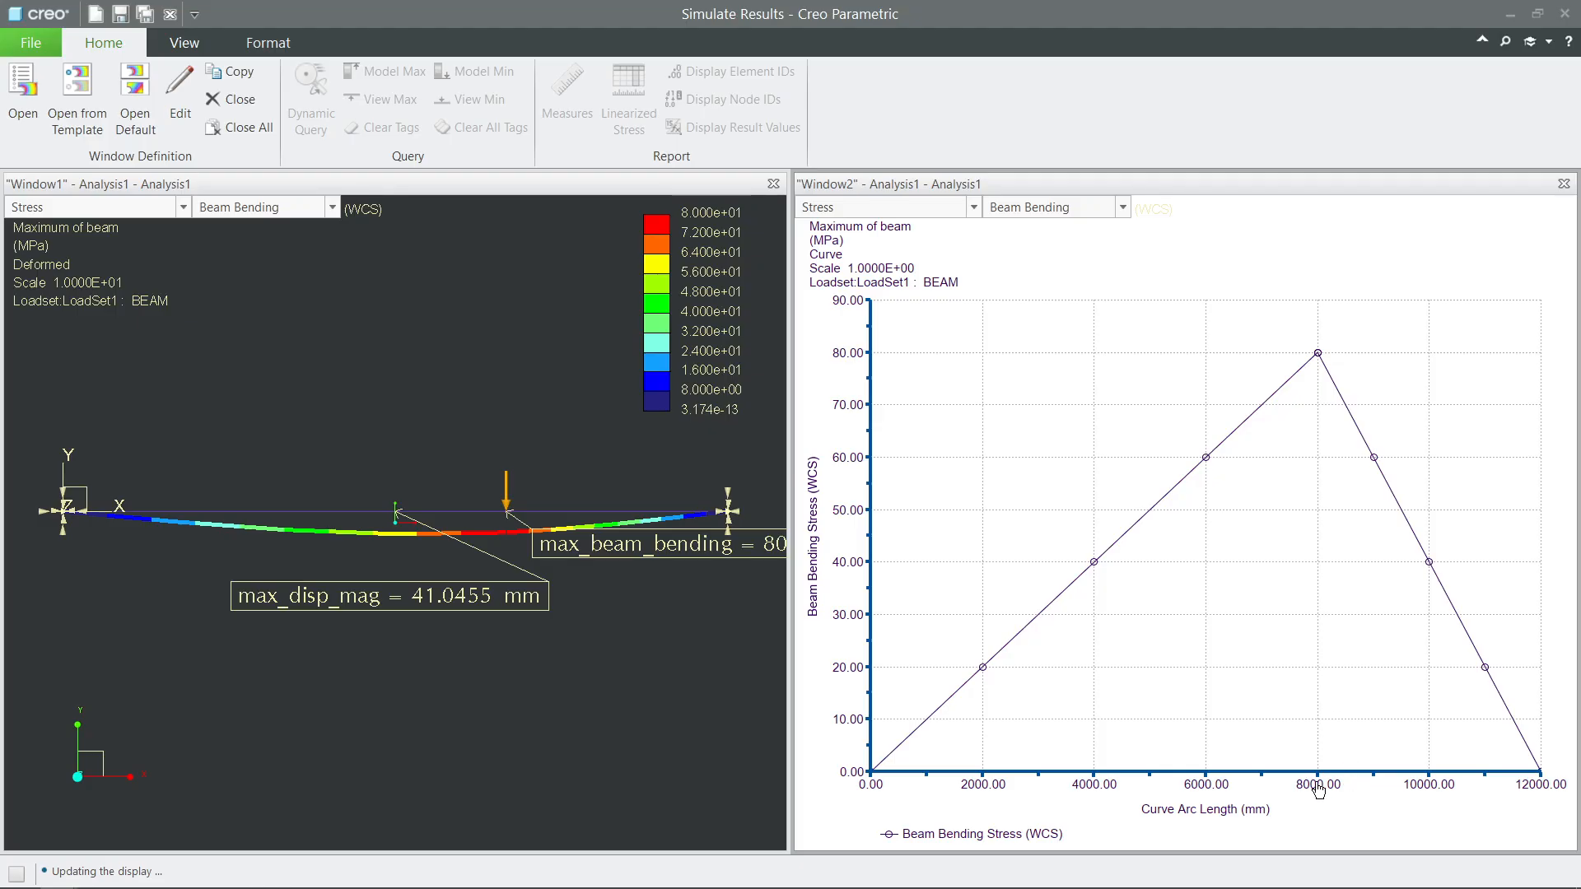
Step: Animate the Window1 fringe result over 8 frames with Auto Start and the Reverse option
mouse_move(875, 782)
double_click(423, 376)
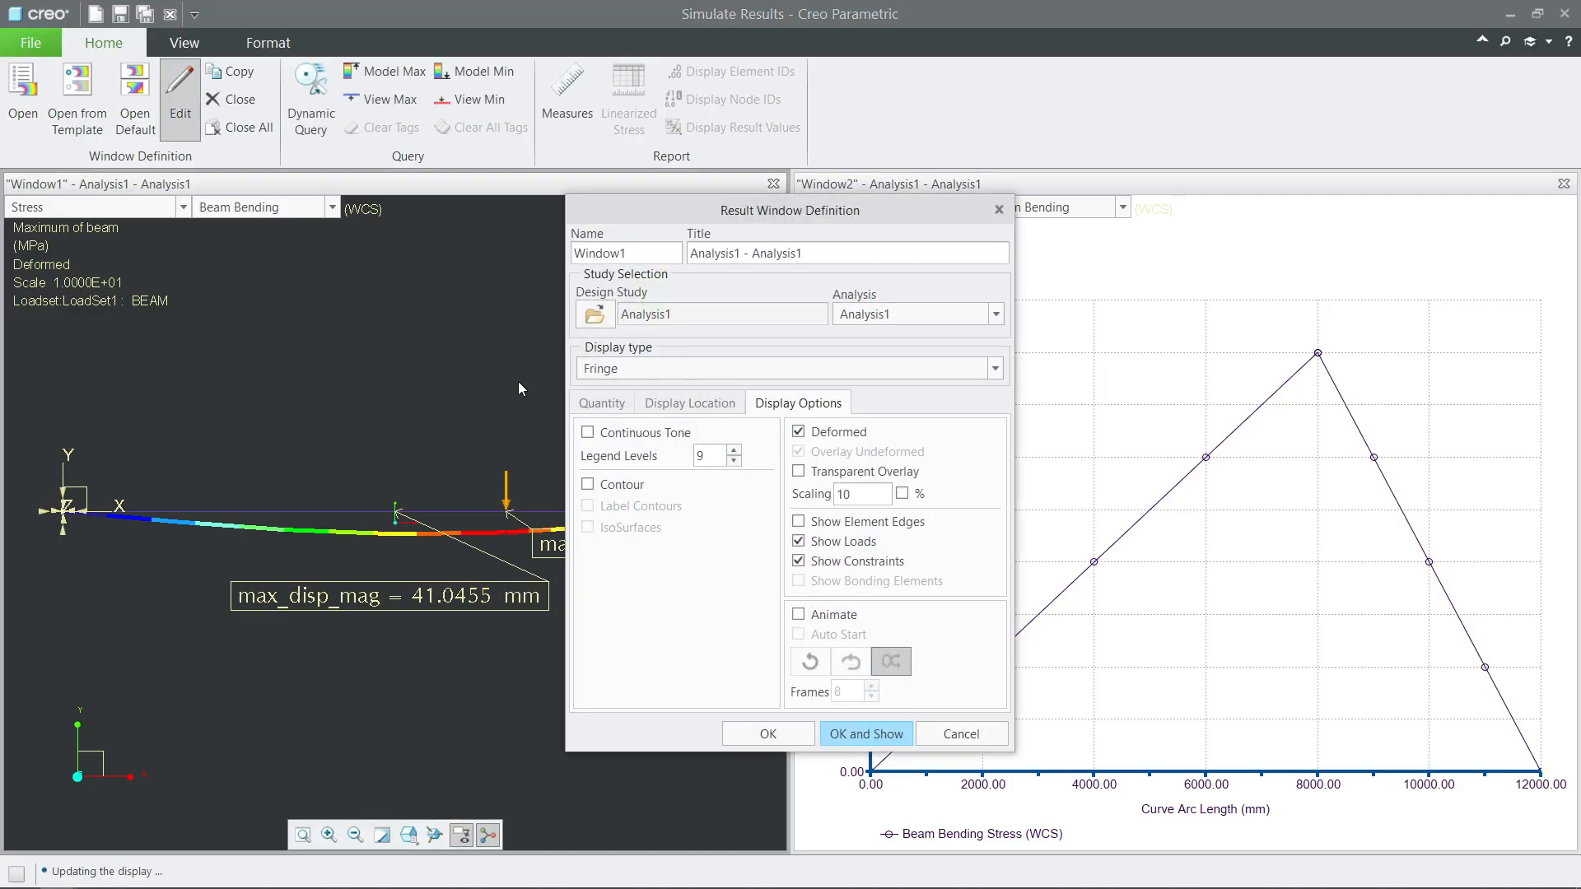
click(799, 615)
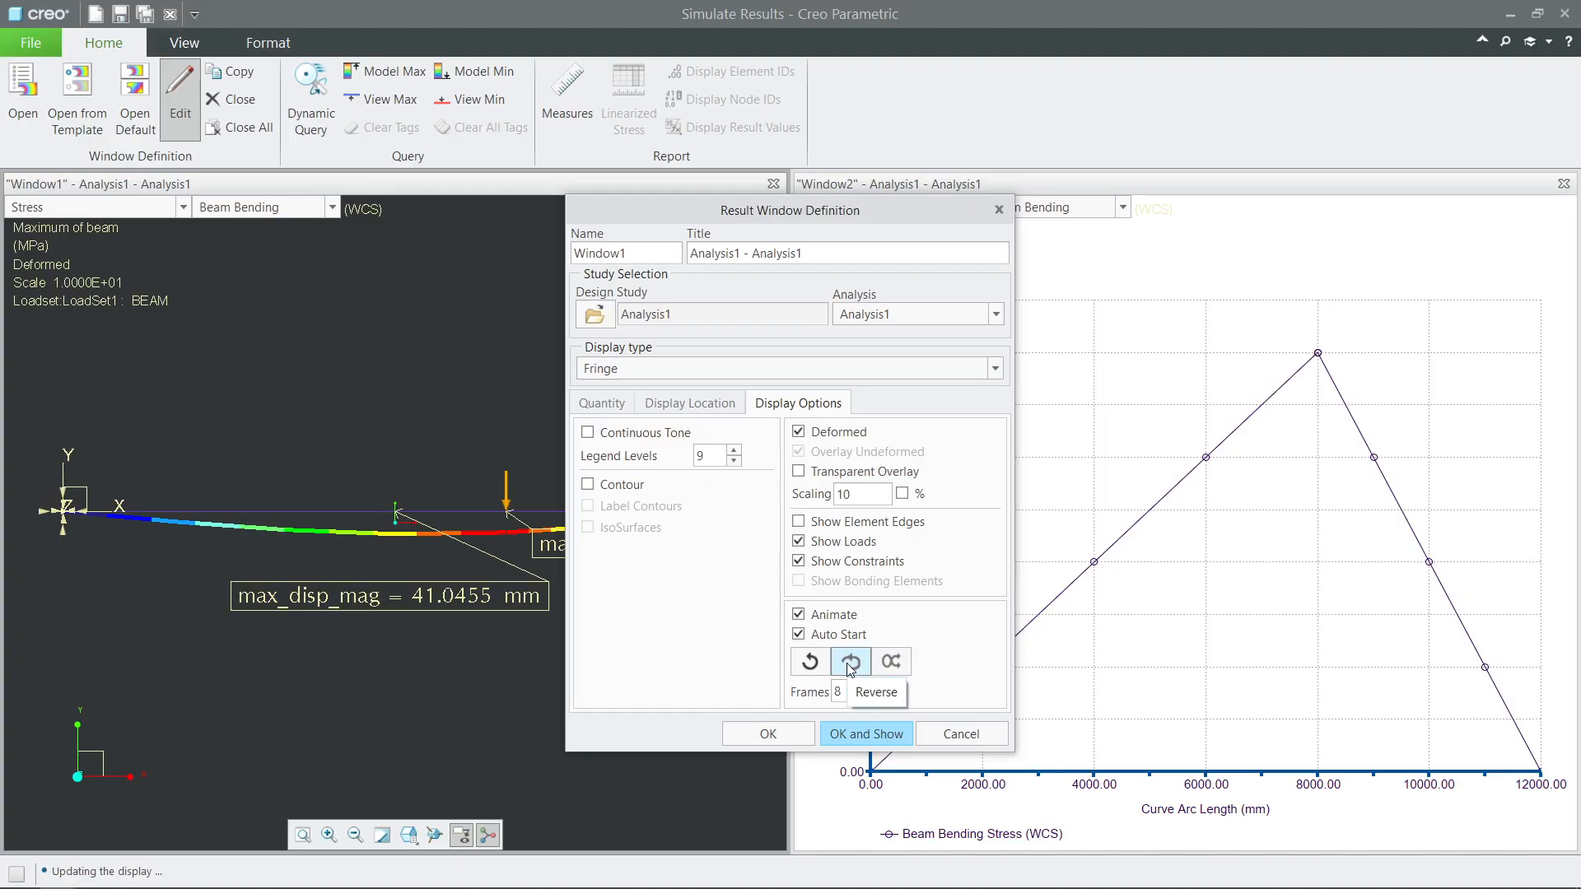
click(862, 735)
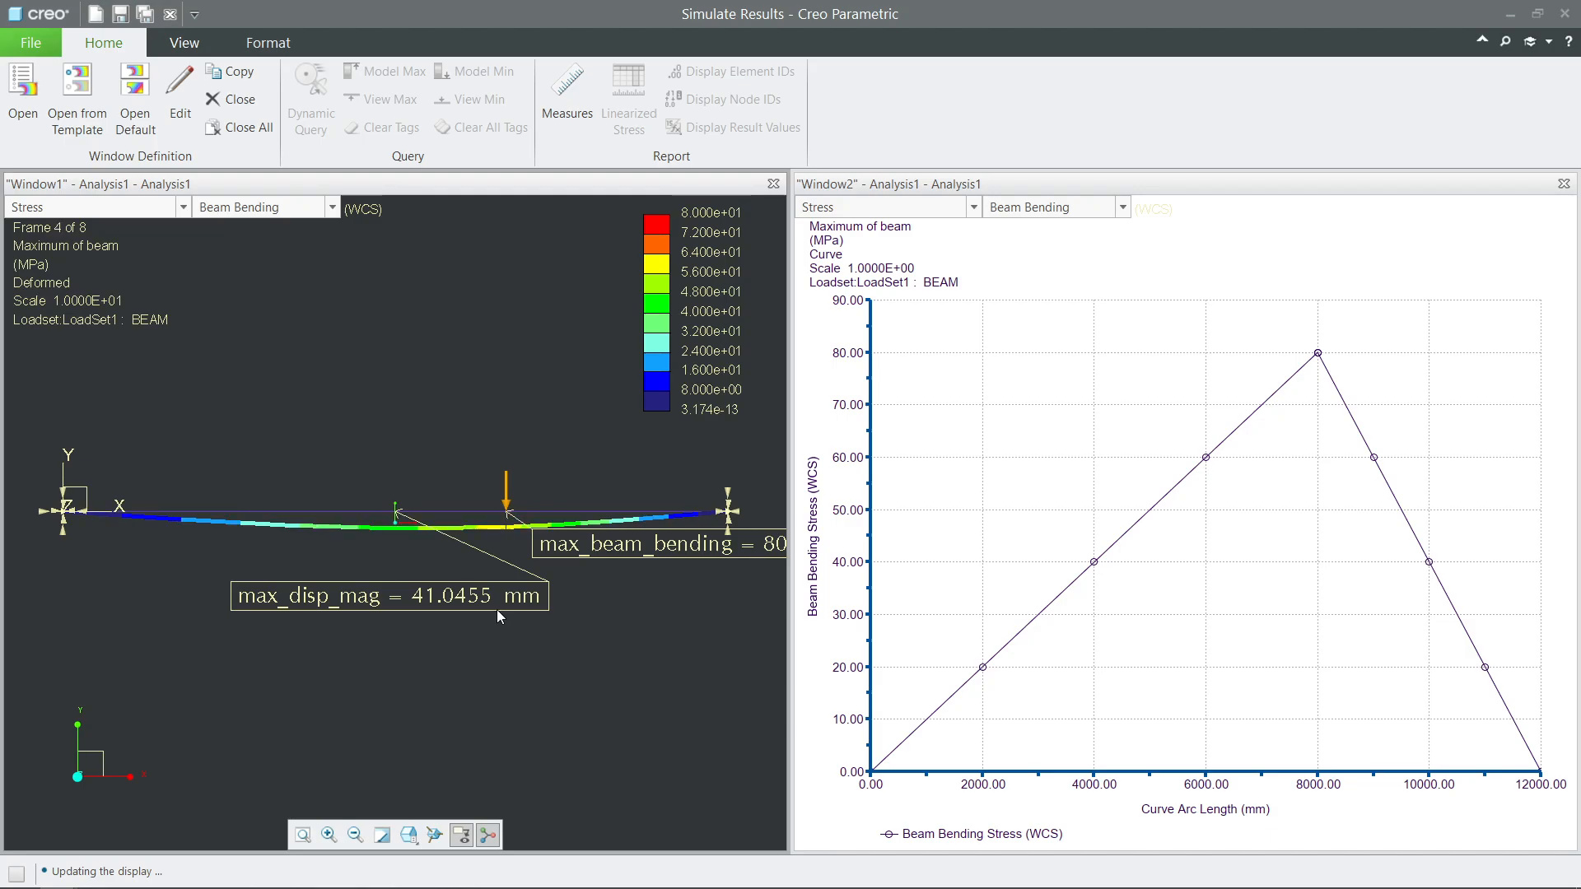
Step: Turn off the animation of the Window1 fringe result and orient the beam to the FRONT view
double_click(439, 393)
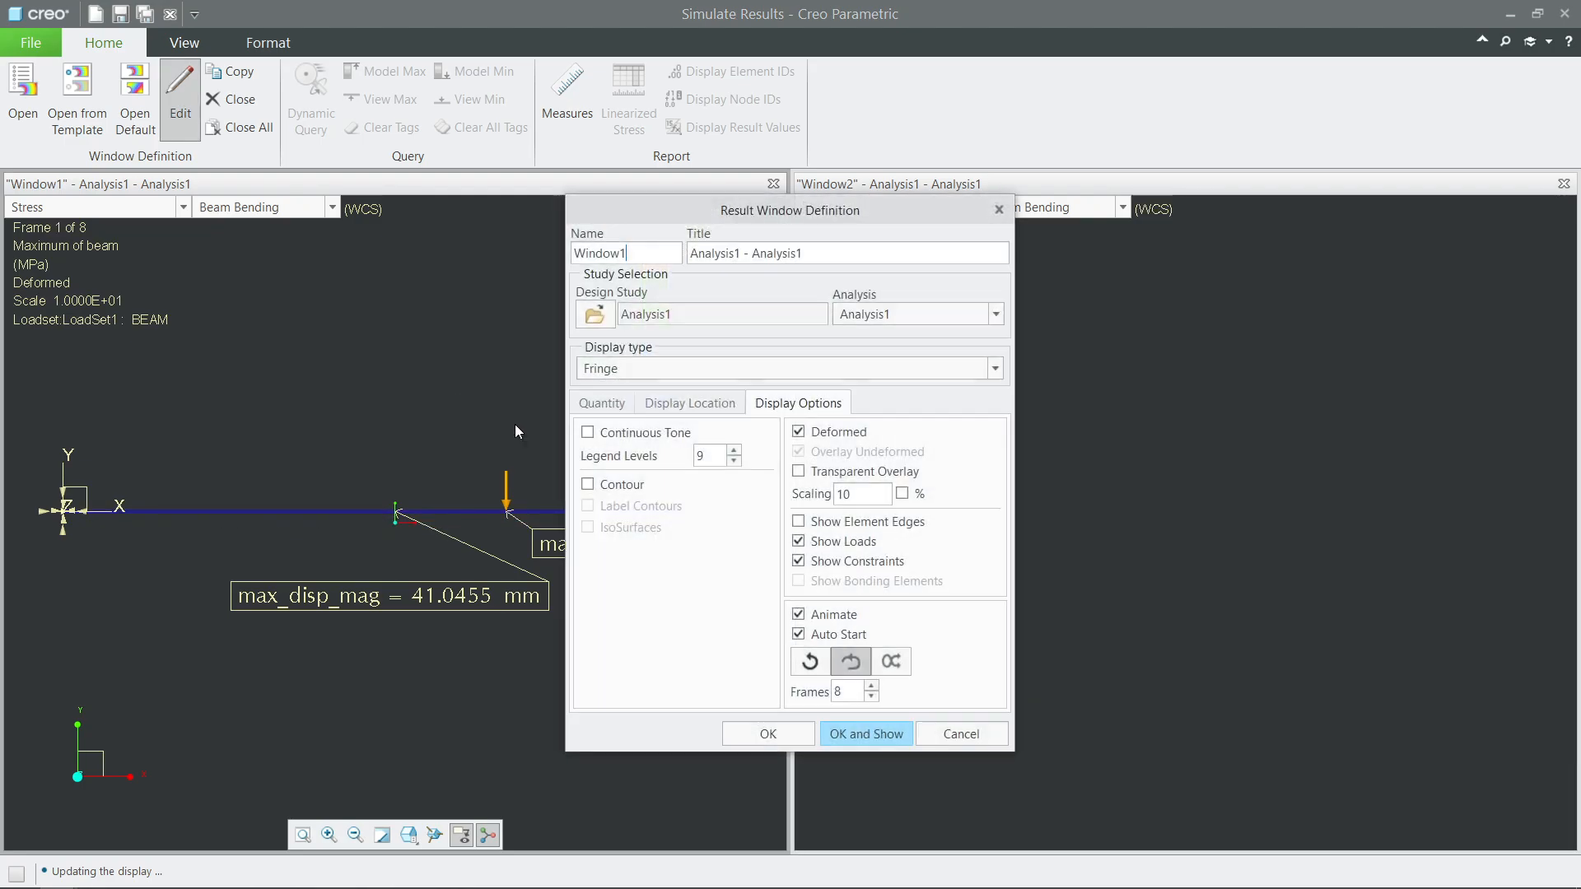
click(798, 614)
click(864, 731)
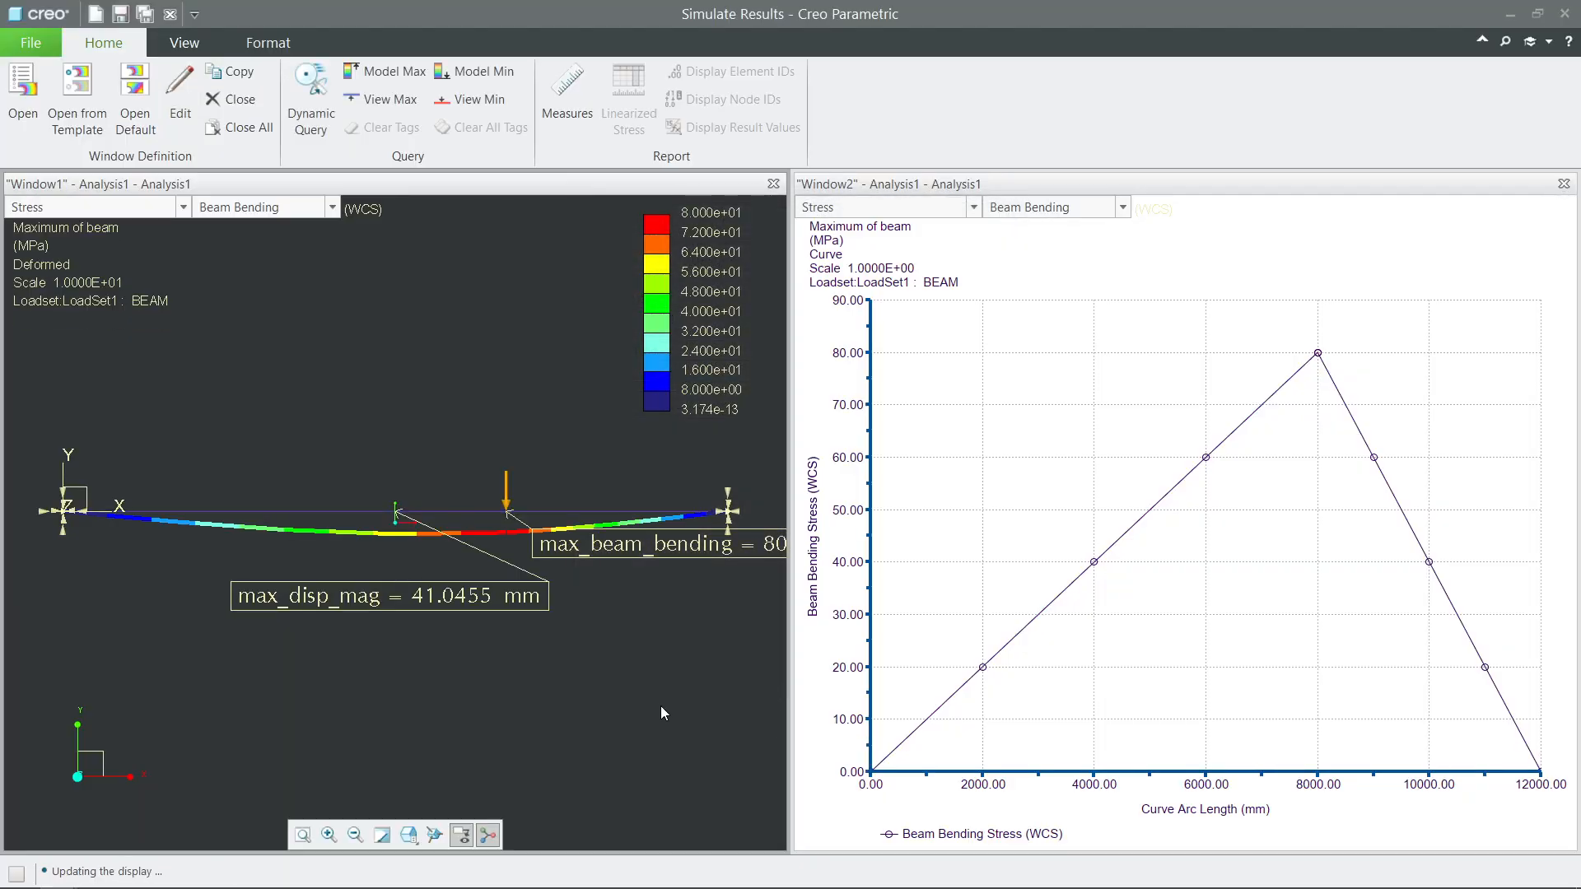
click(409, 835)
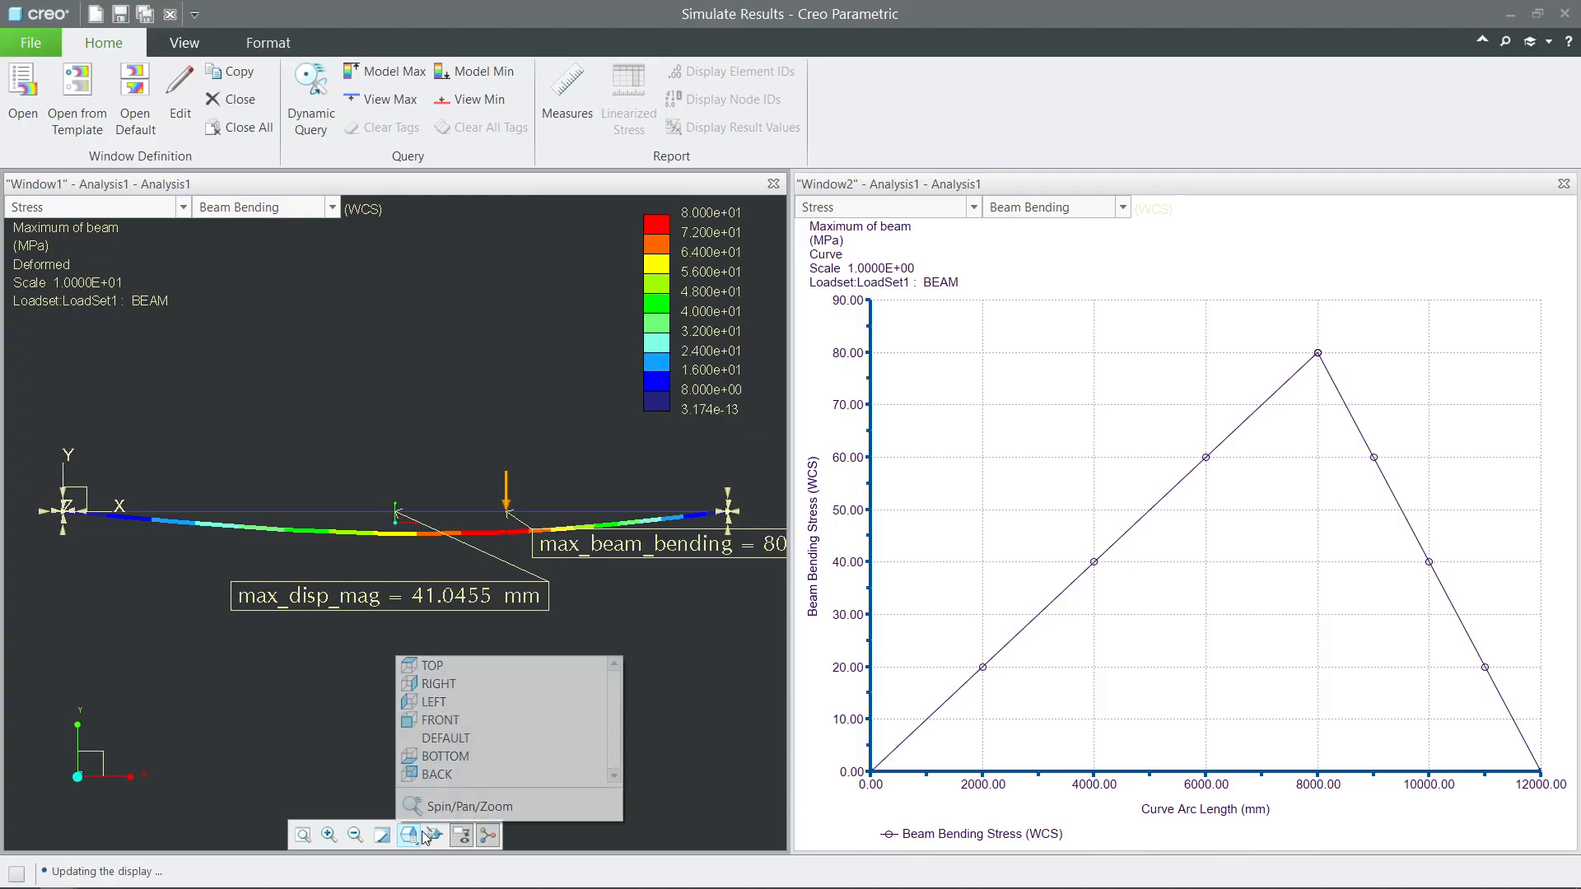
click(450, 721)
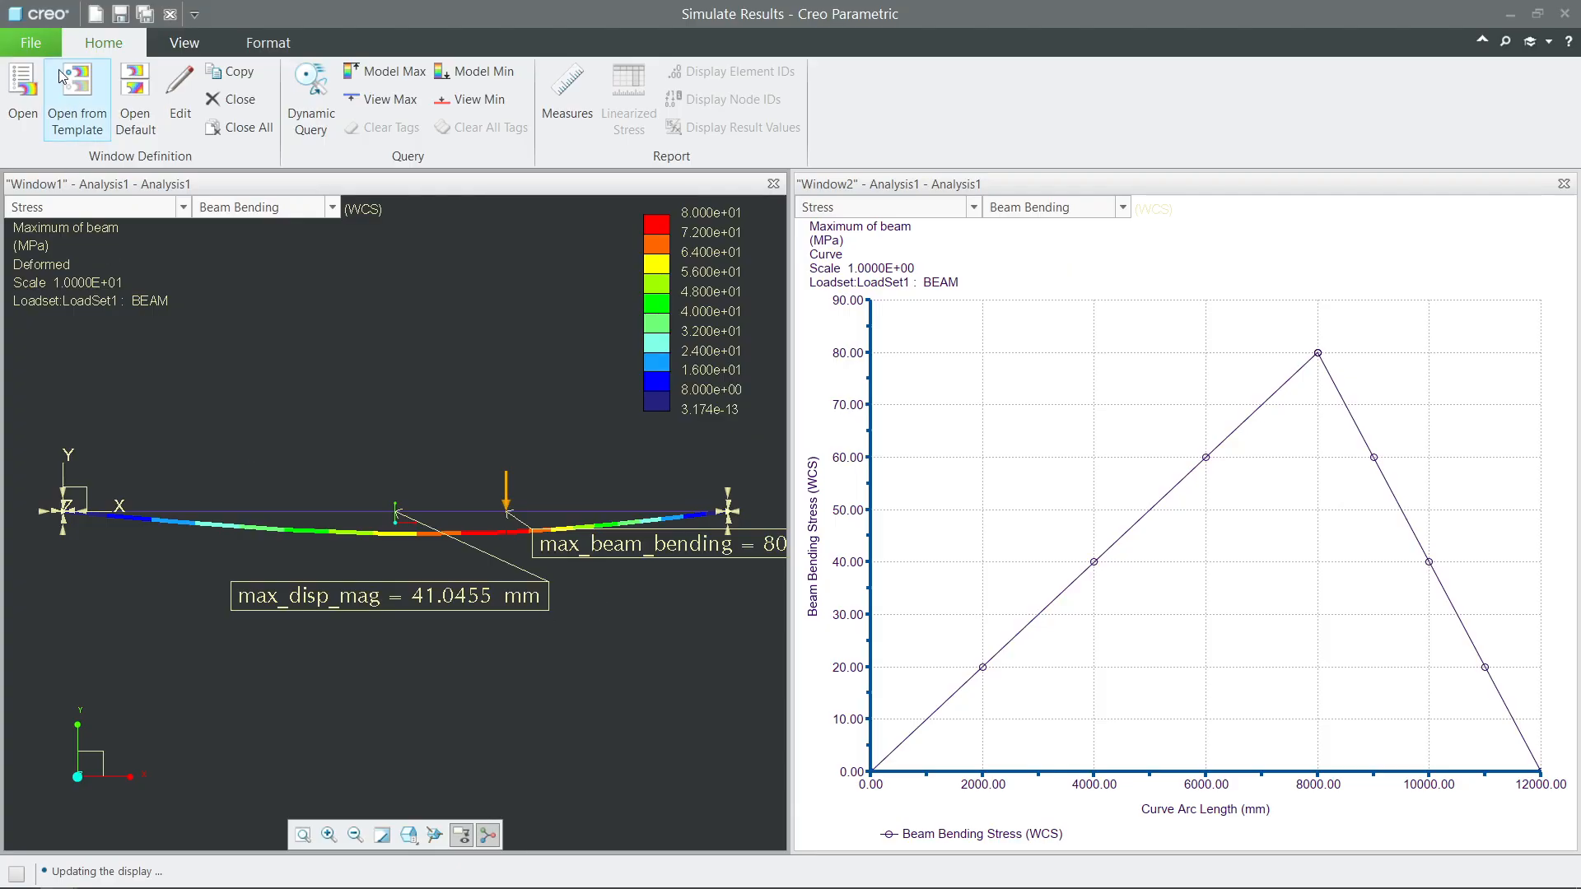
Step: Print the result windows to a JPEG file with A4 (297 x 210 mm) paper size and 300 dpi resolution
click(46, 49)
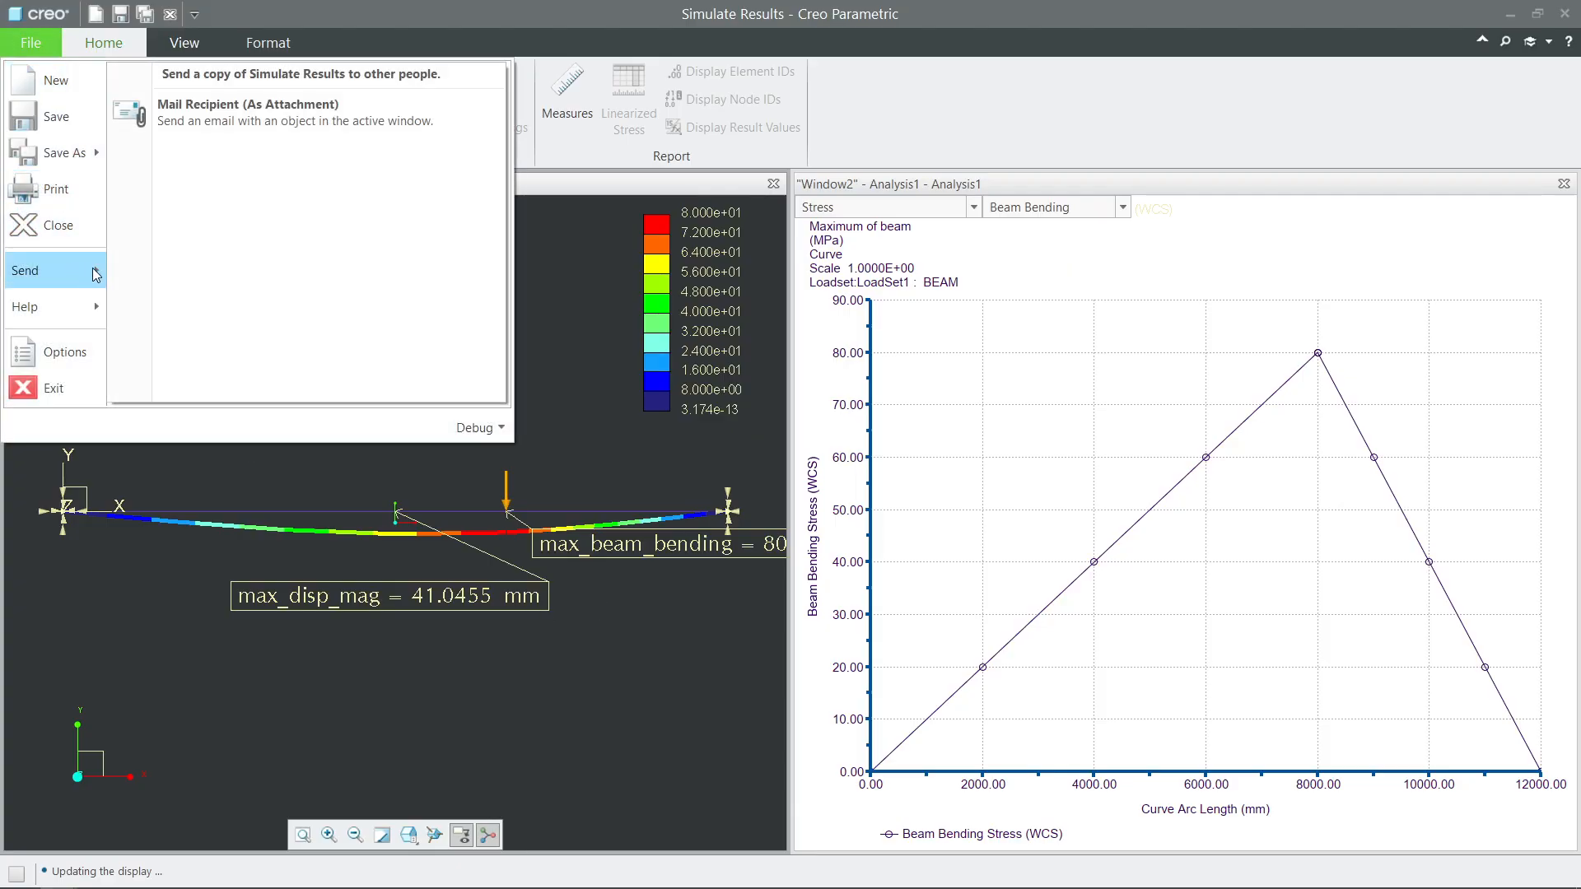
click(56, 190)
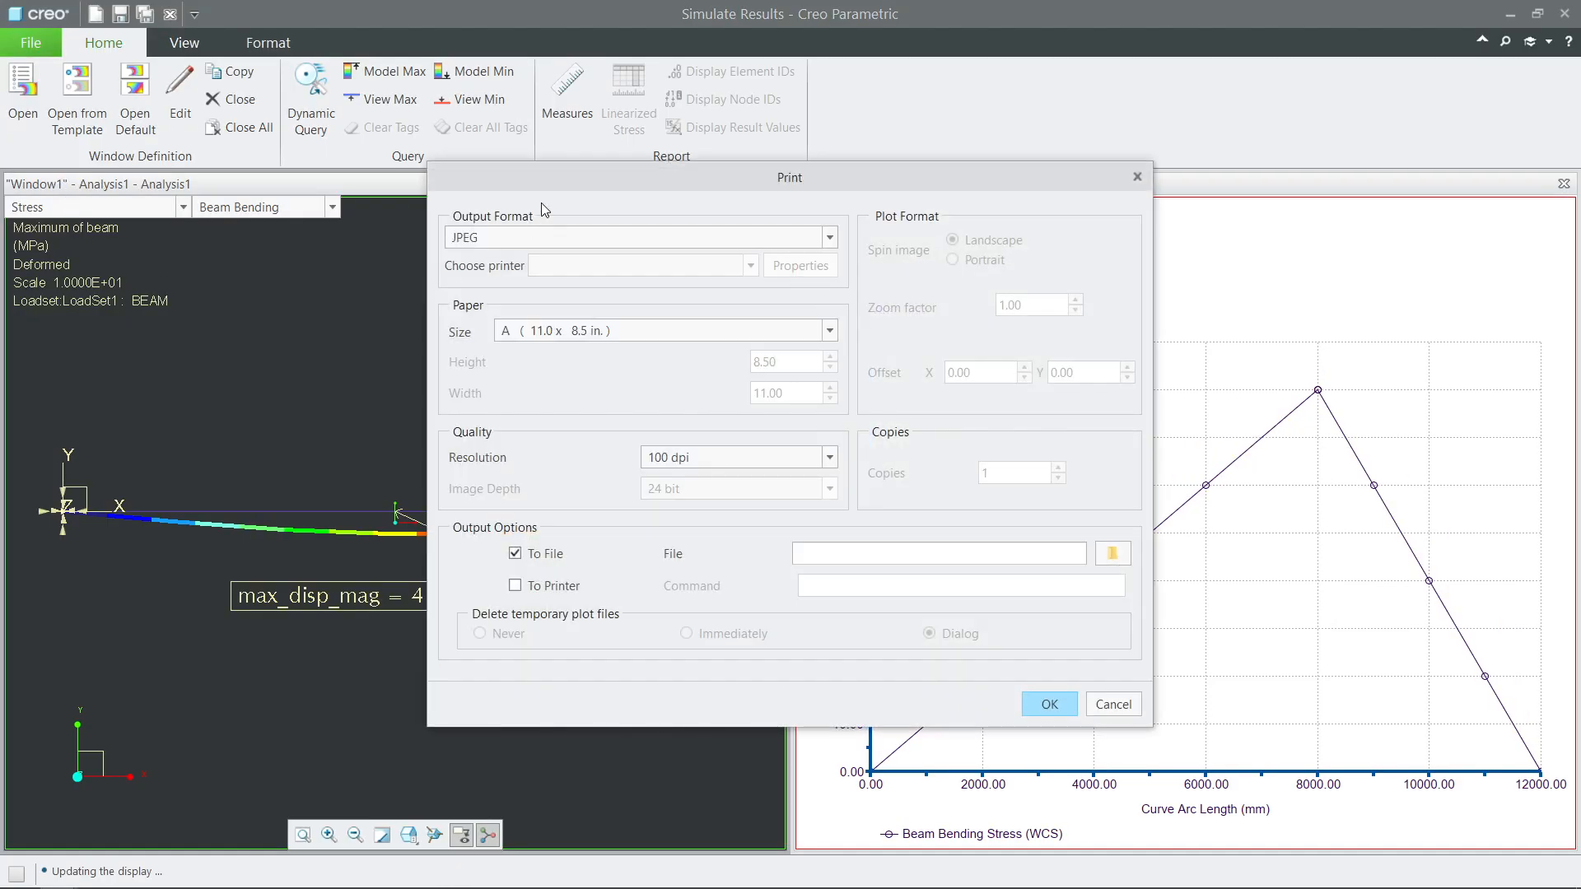
click(816, 216)
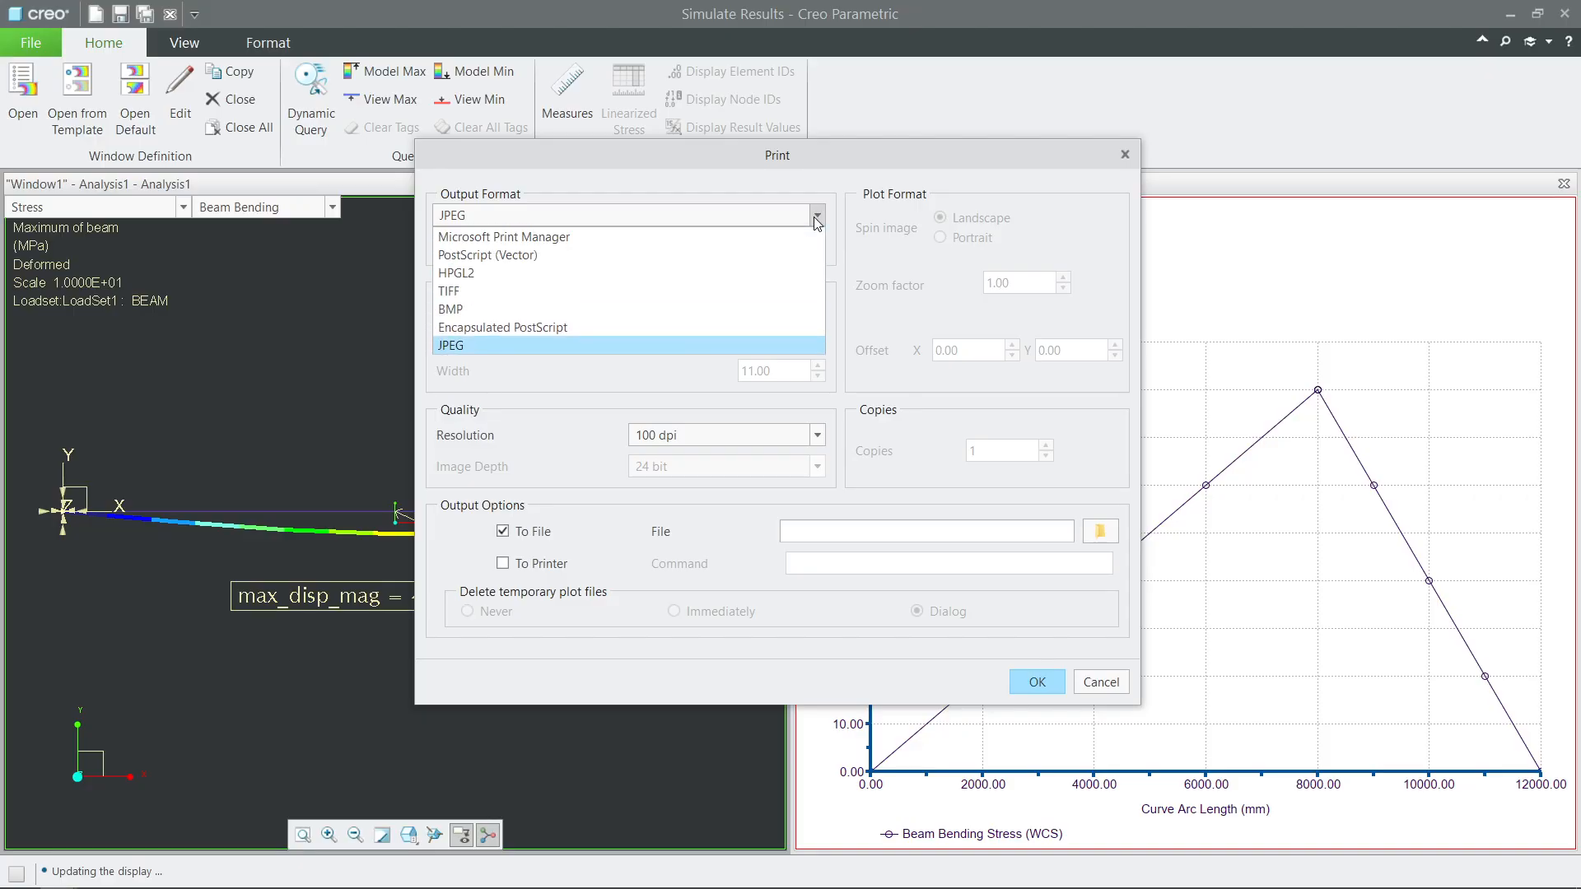
click(819, 223)
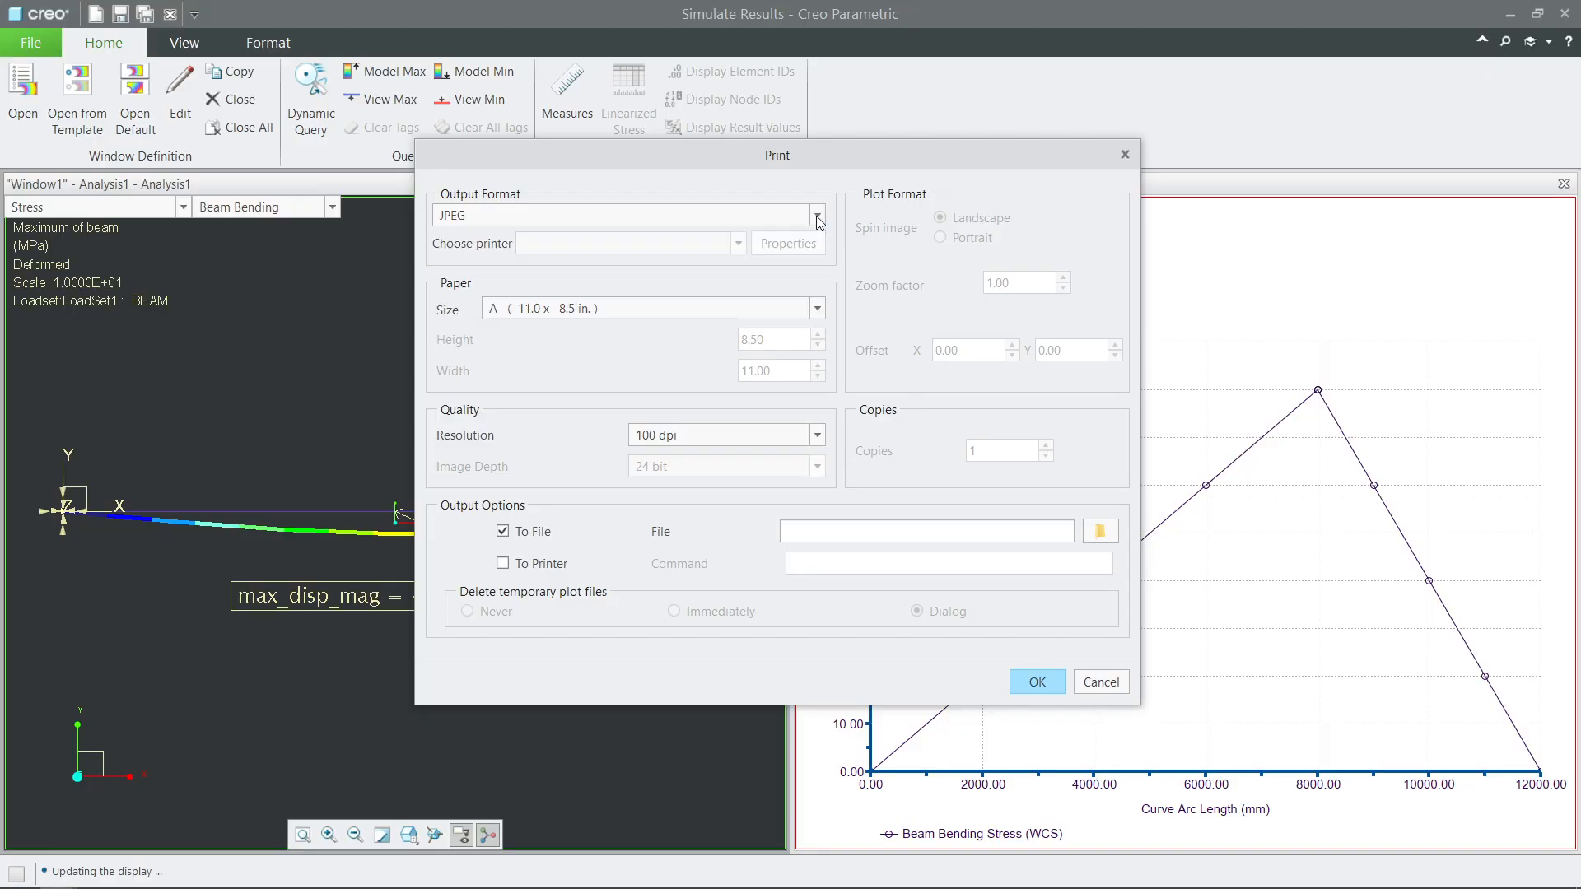
click(567, 312)
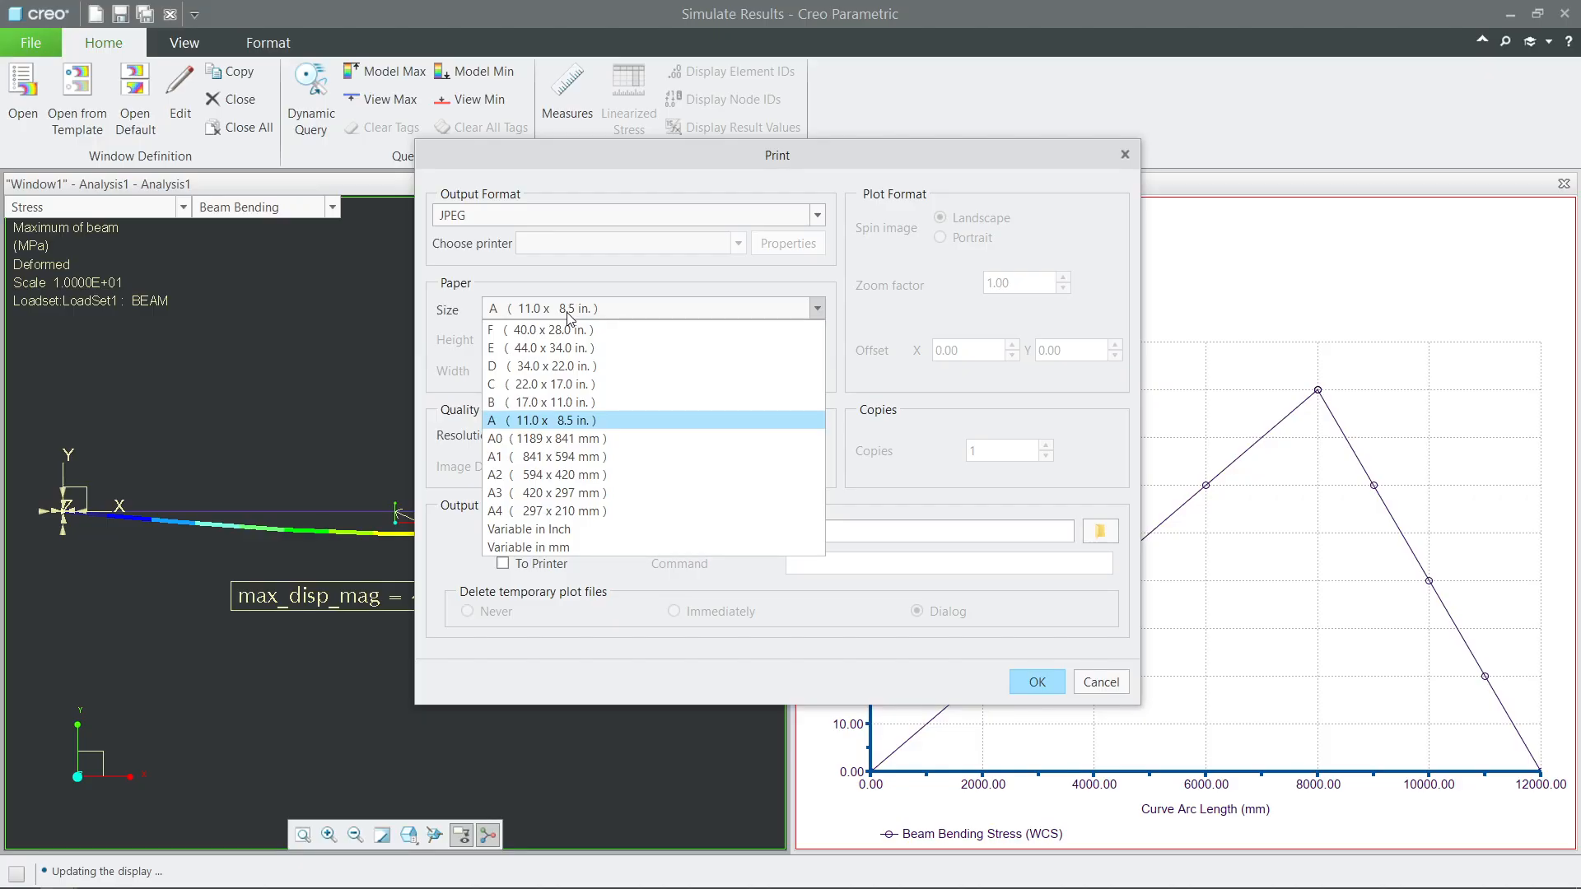
click(552, 511)
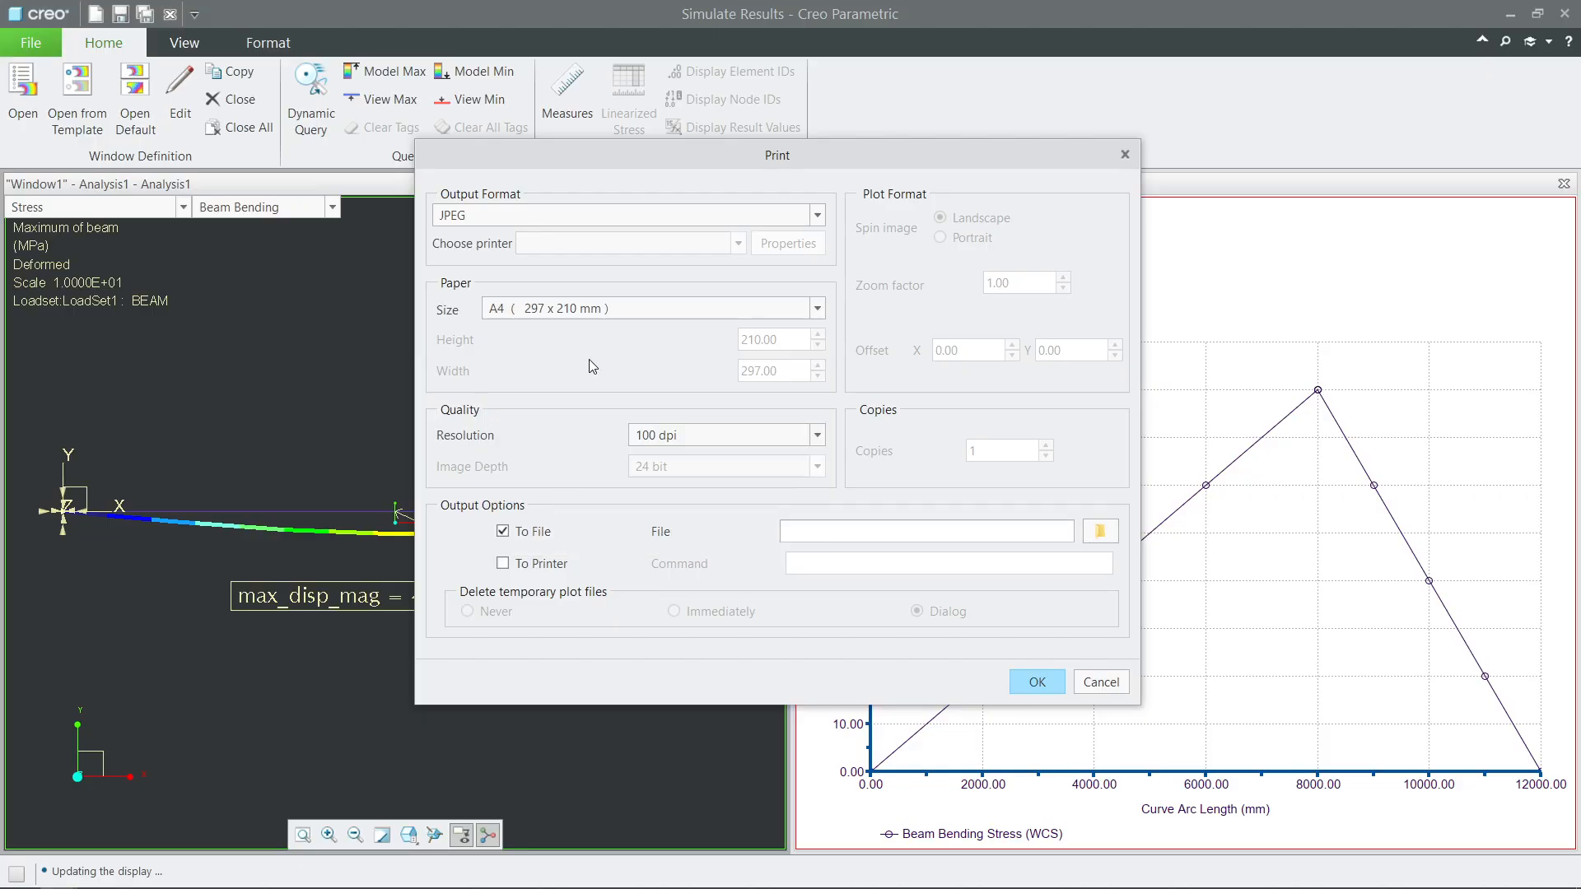
click(726, 439)
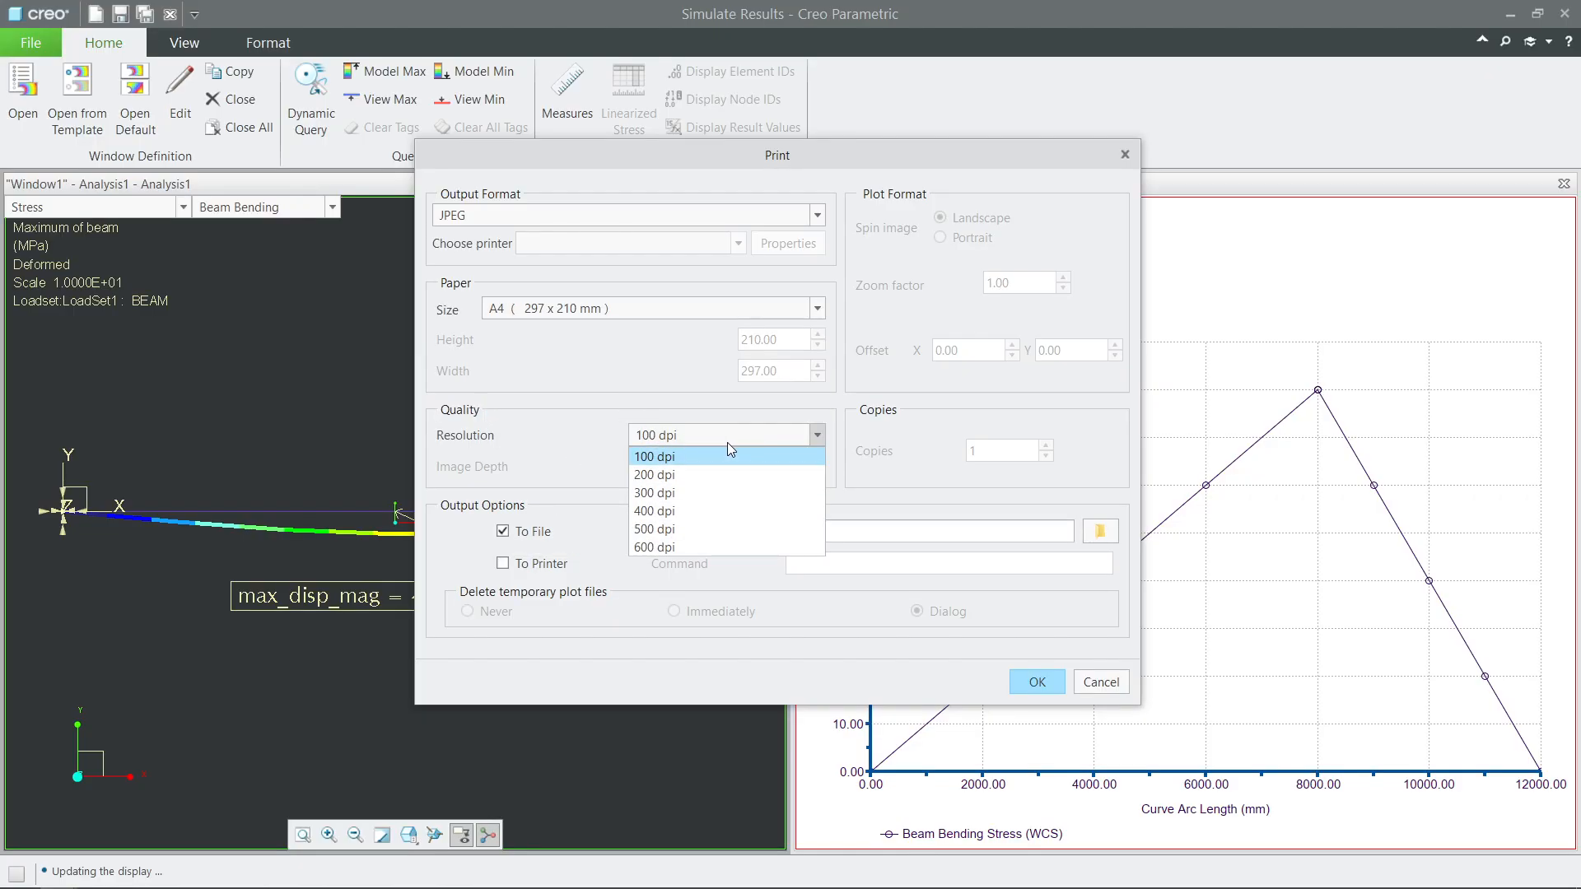
click(722, 494)
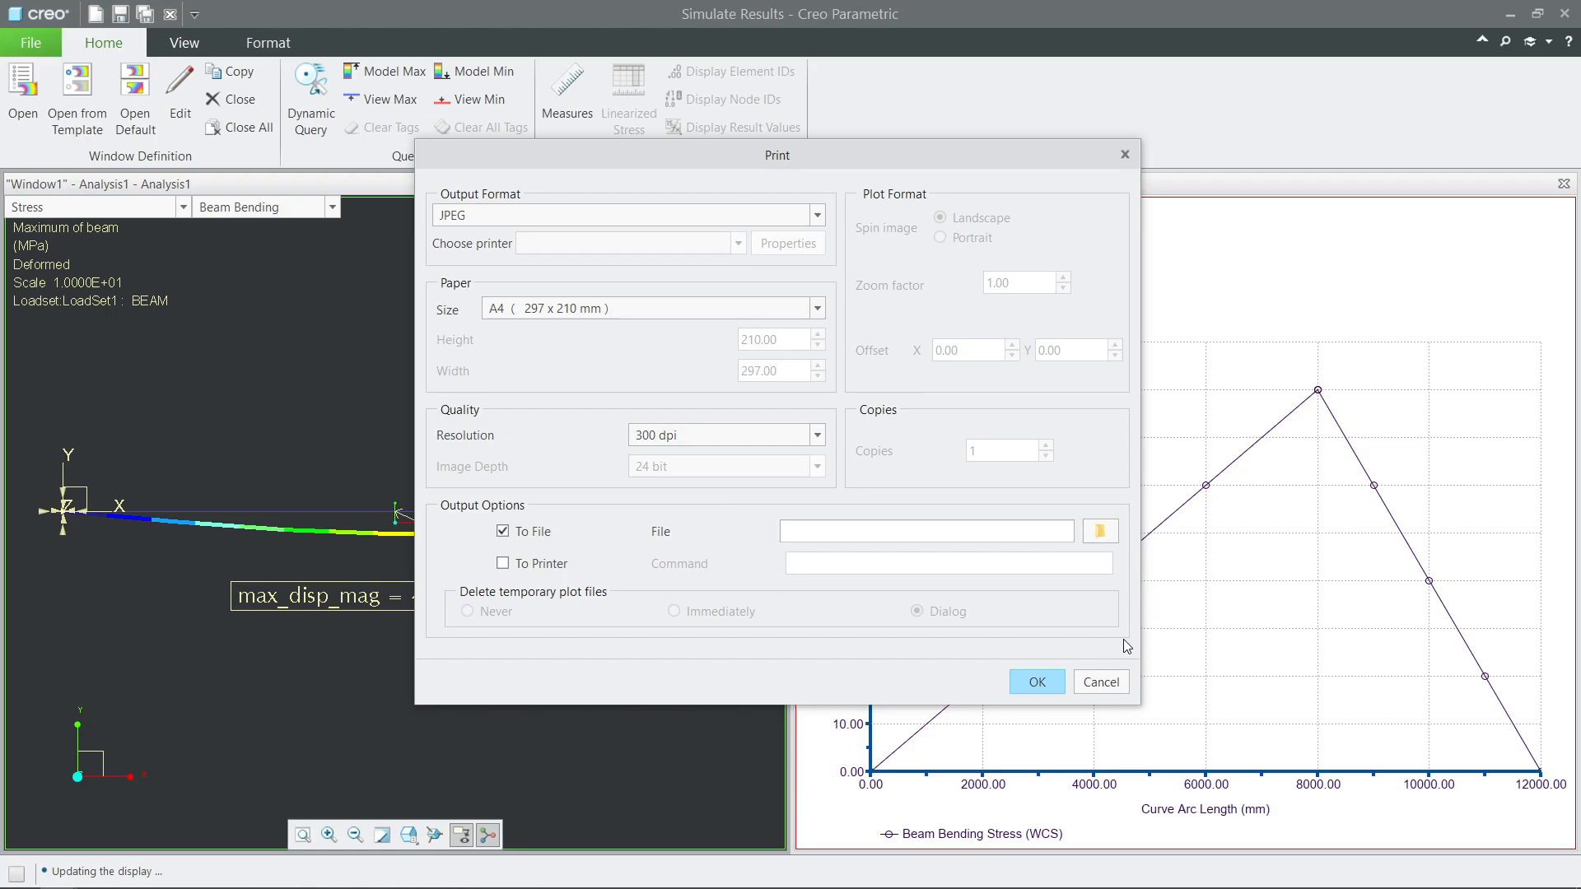
click(1029, 683)
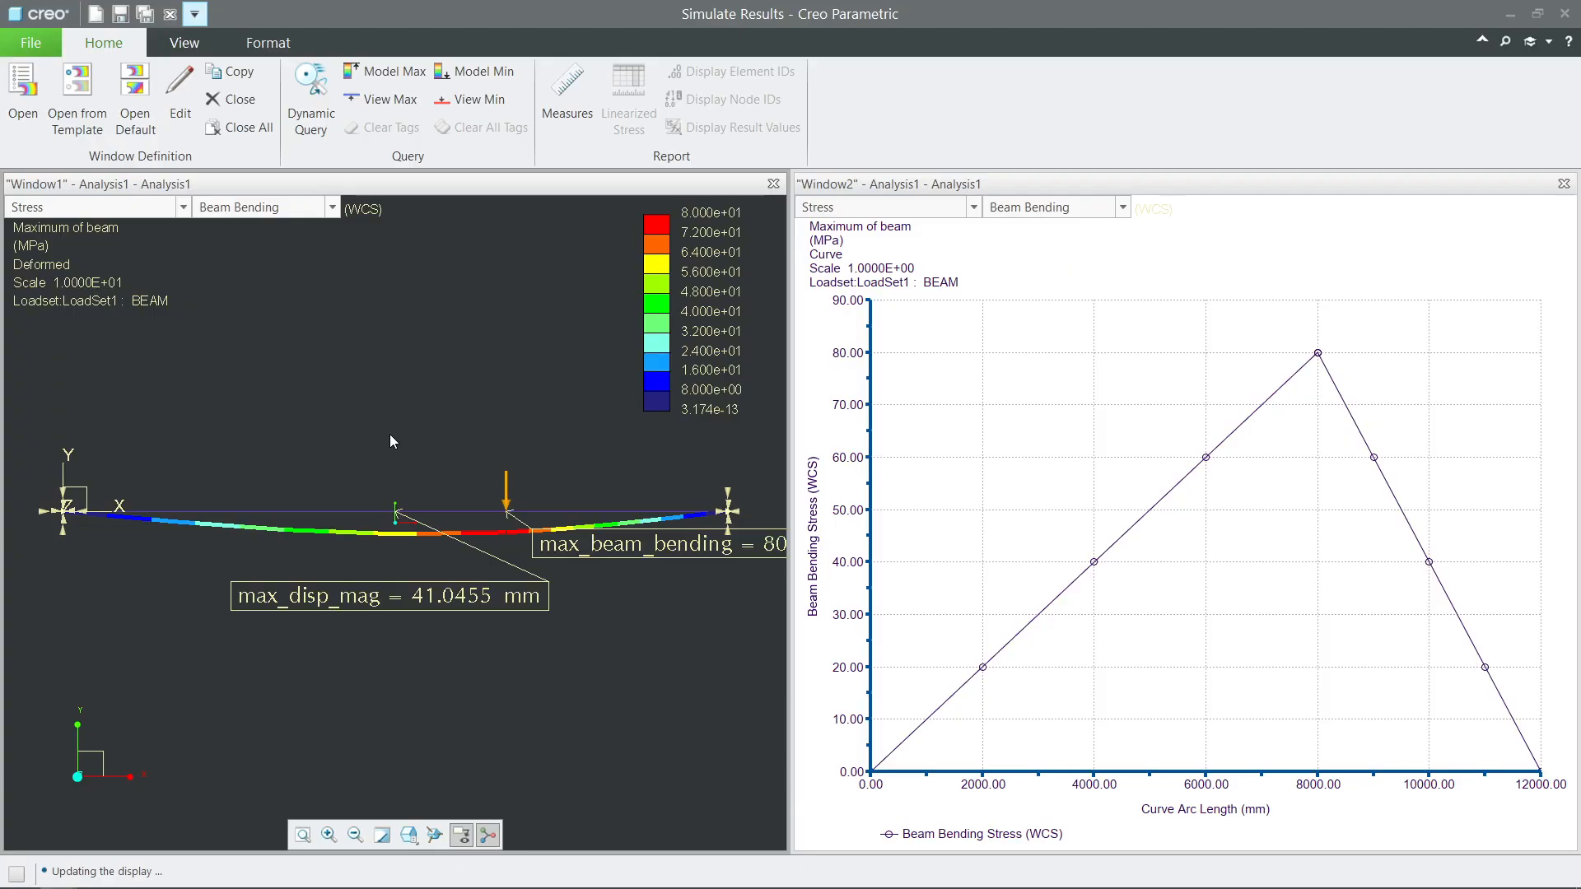
Step: Show the desktop and return to the Creo Parametric window with the BEAM.PRT model
key(super+d)
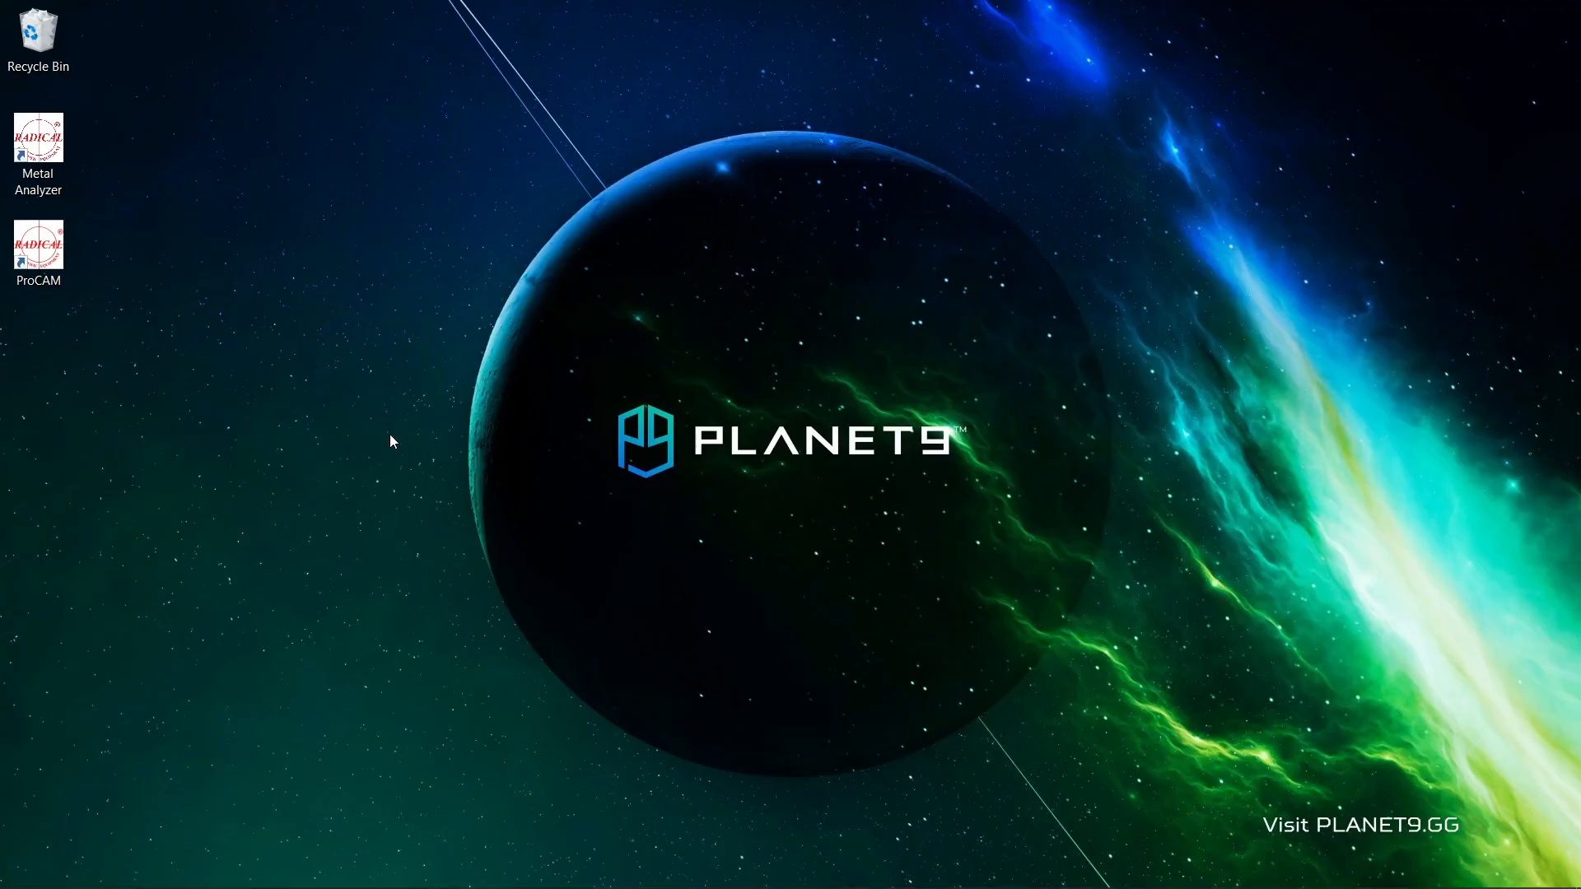
key(super+1)
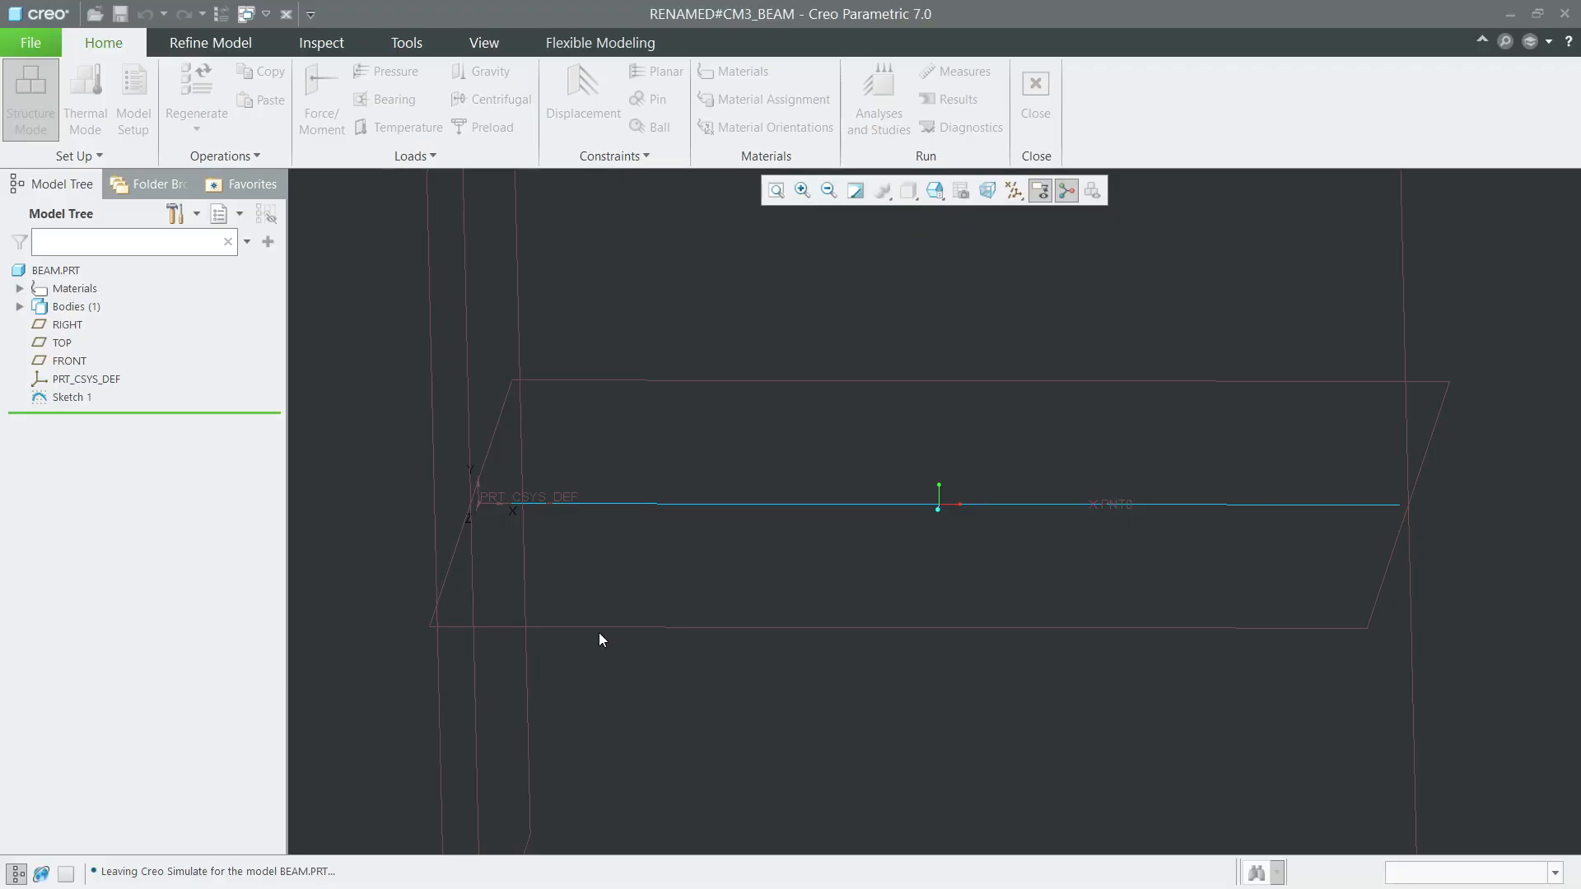
Step: Switch to the Simulate Results window and set up a JPEG print with A4 (297 x 210 mm) paper and 300 dpi resolution
key(super+1)
key(super+1)
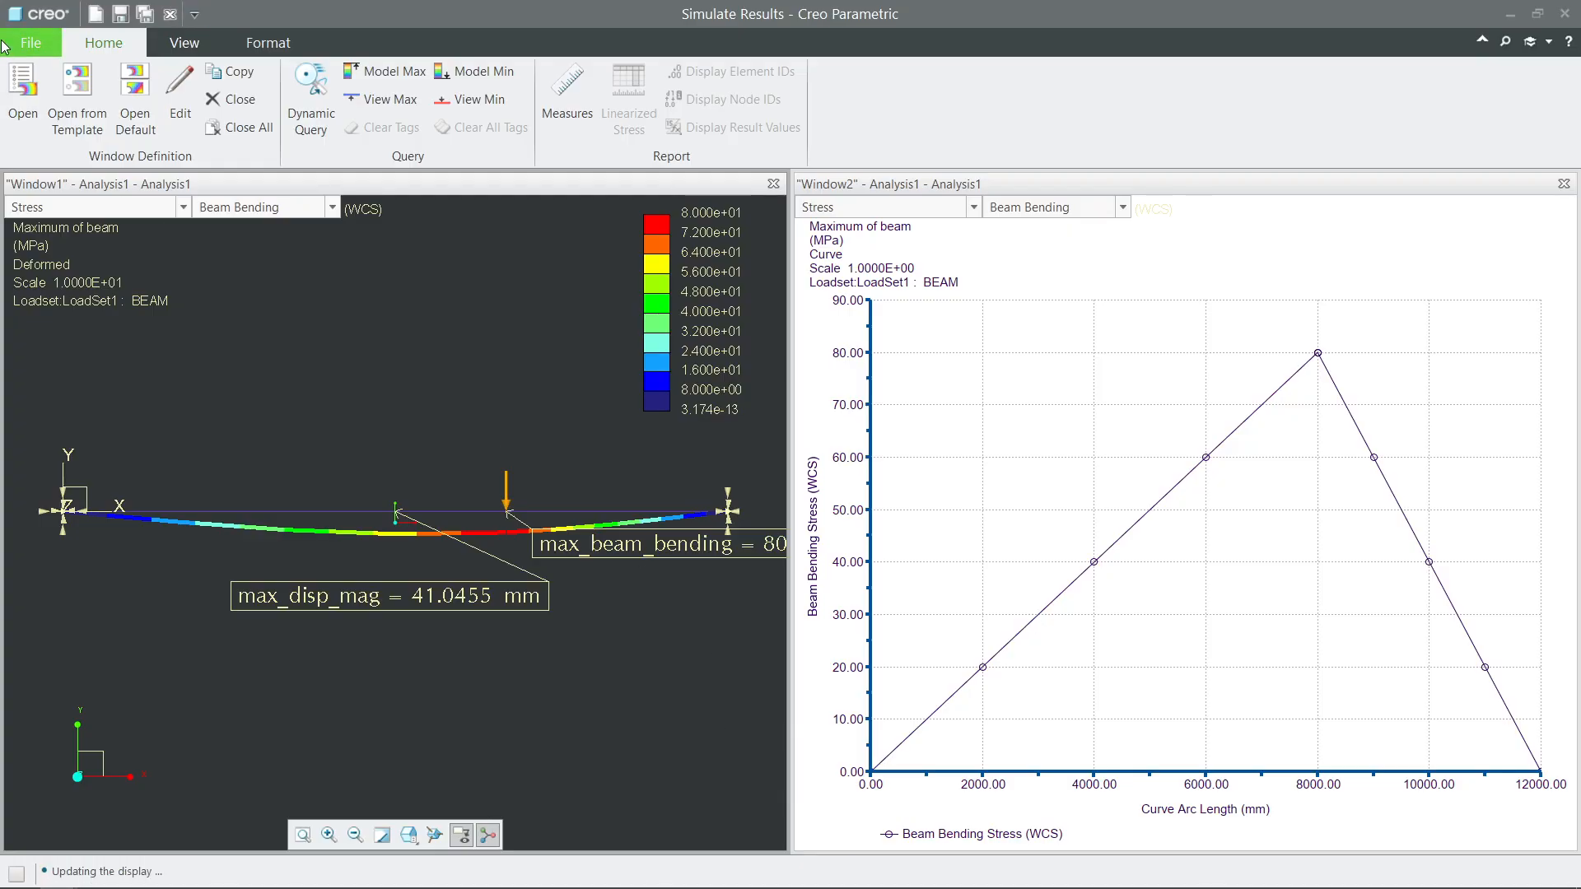
click(31, 42)
click(55, 188)
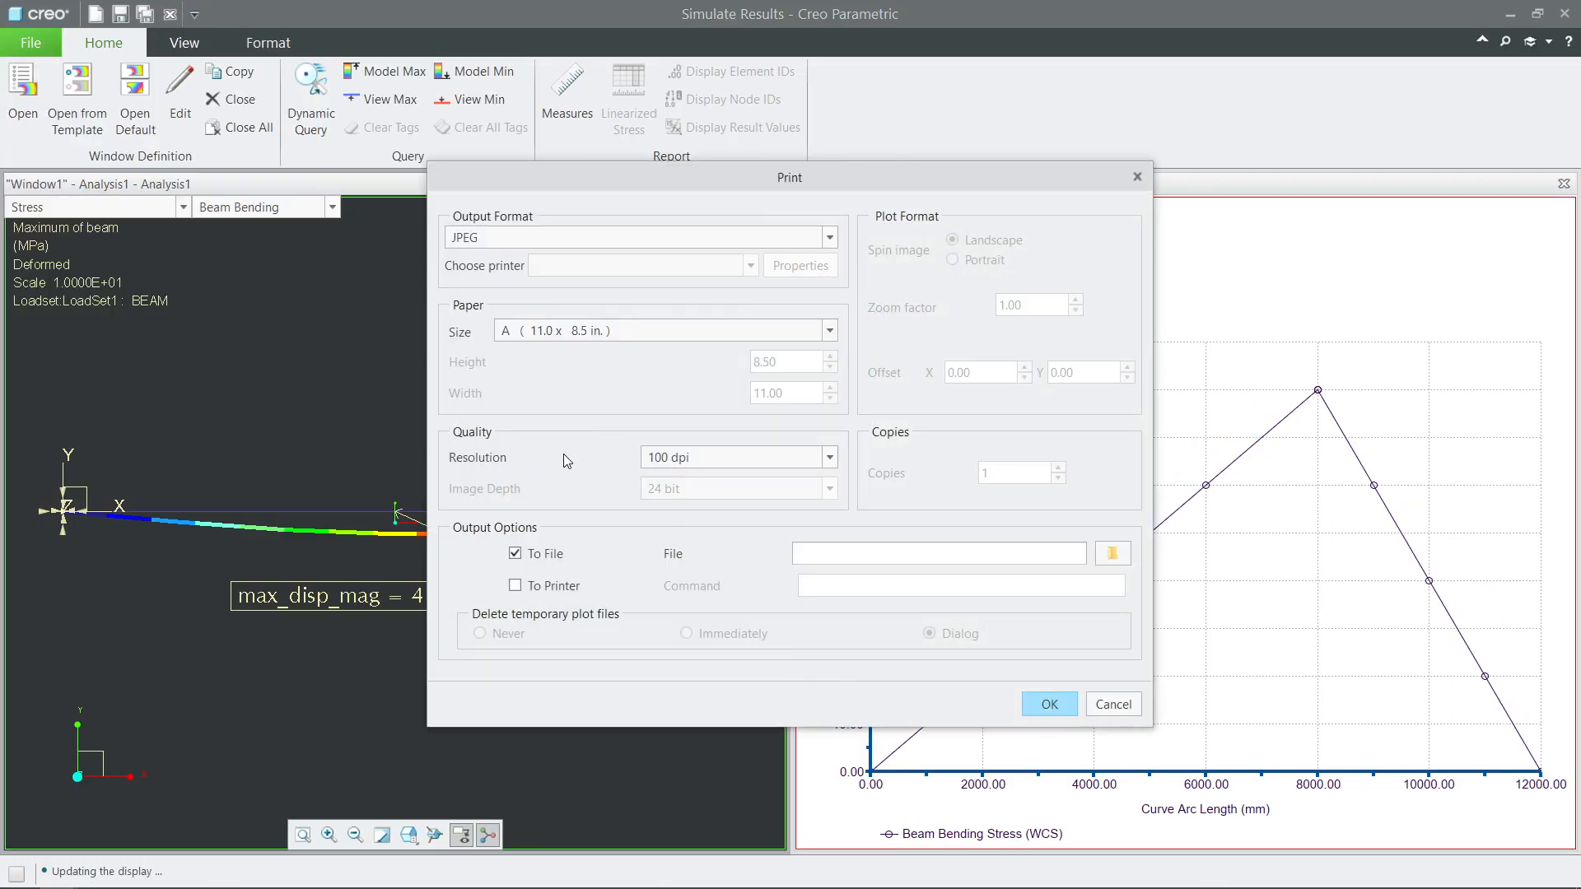
click(563, 331)
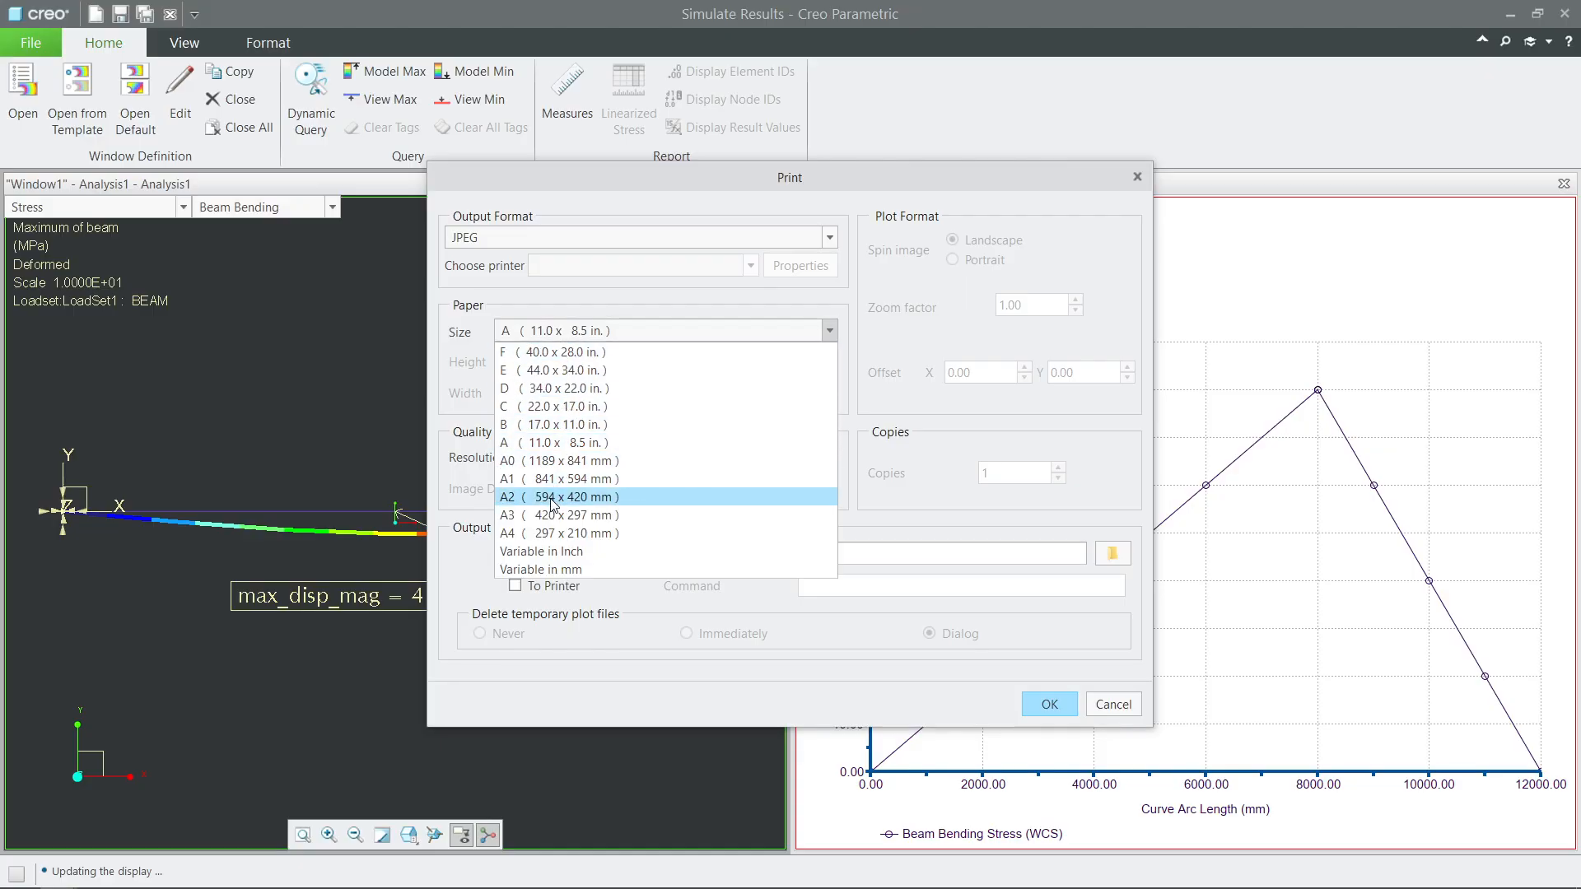
click(553, 499)
click(563, 331)
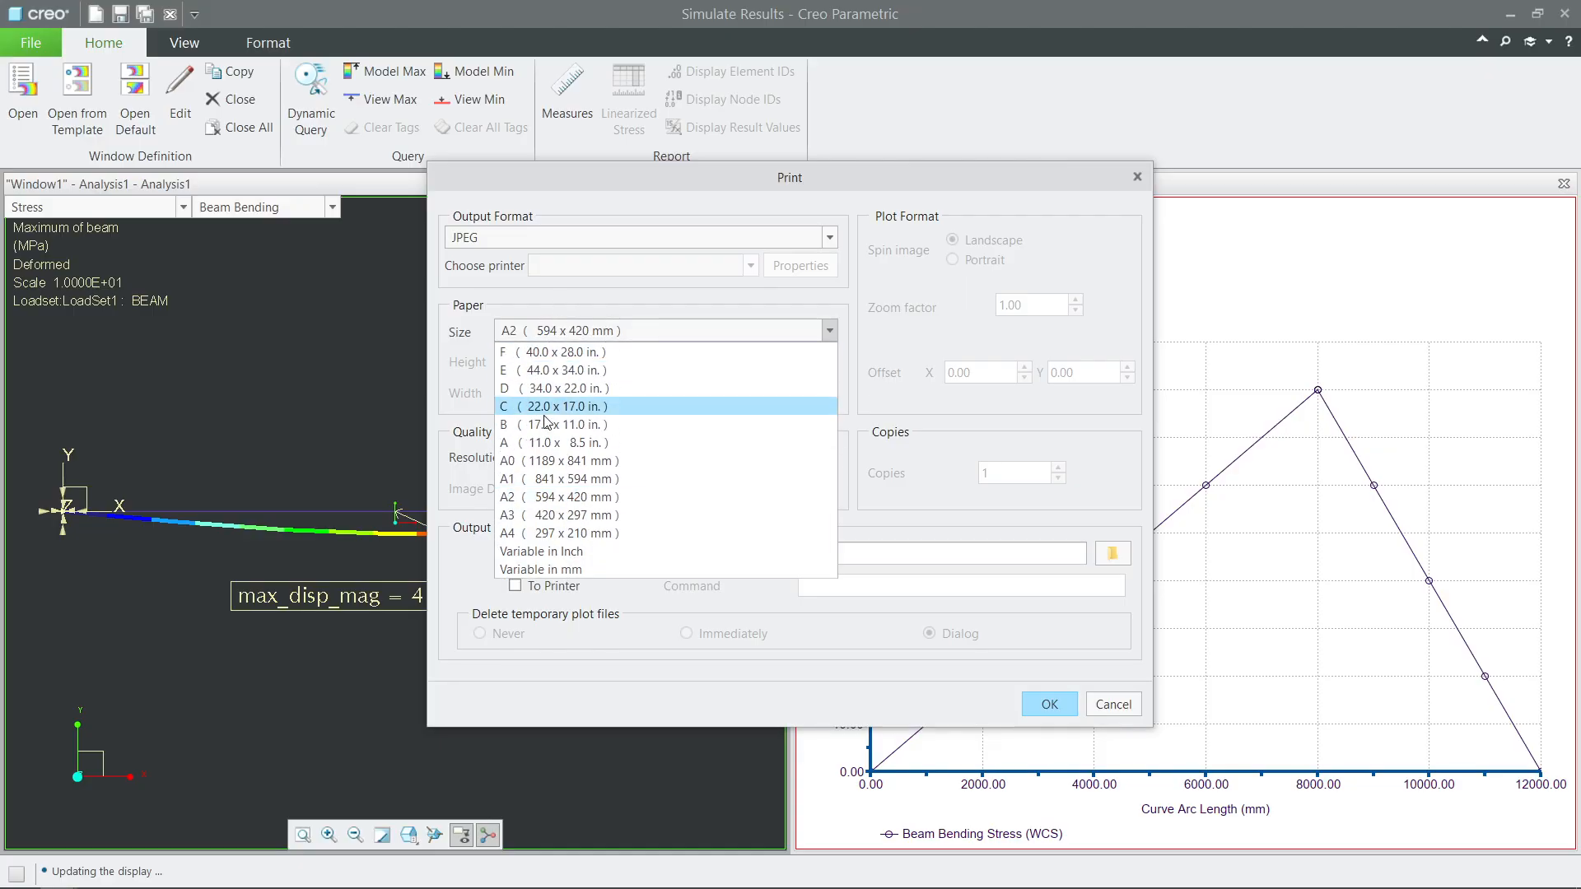
click(527, 533)
click(663, 463)
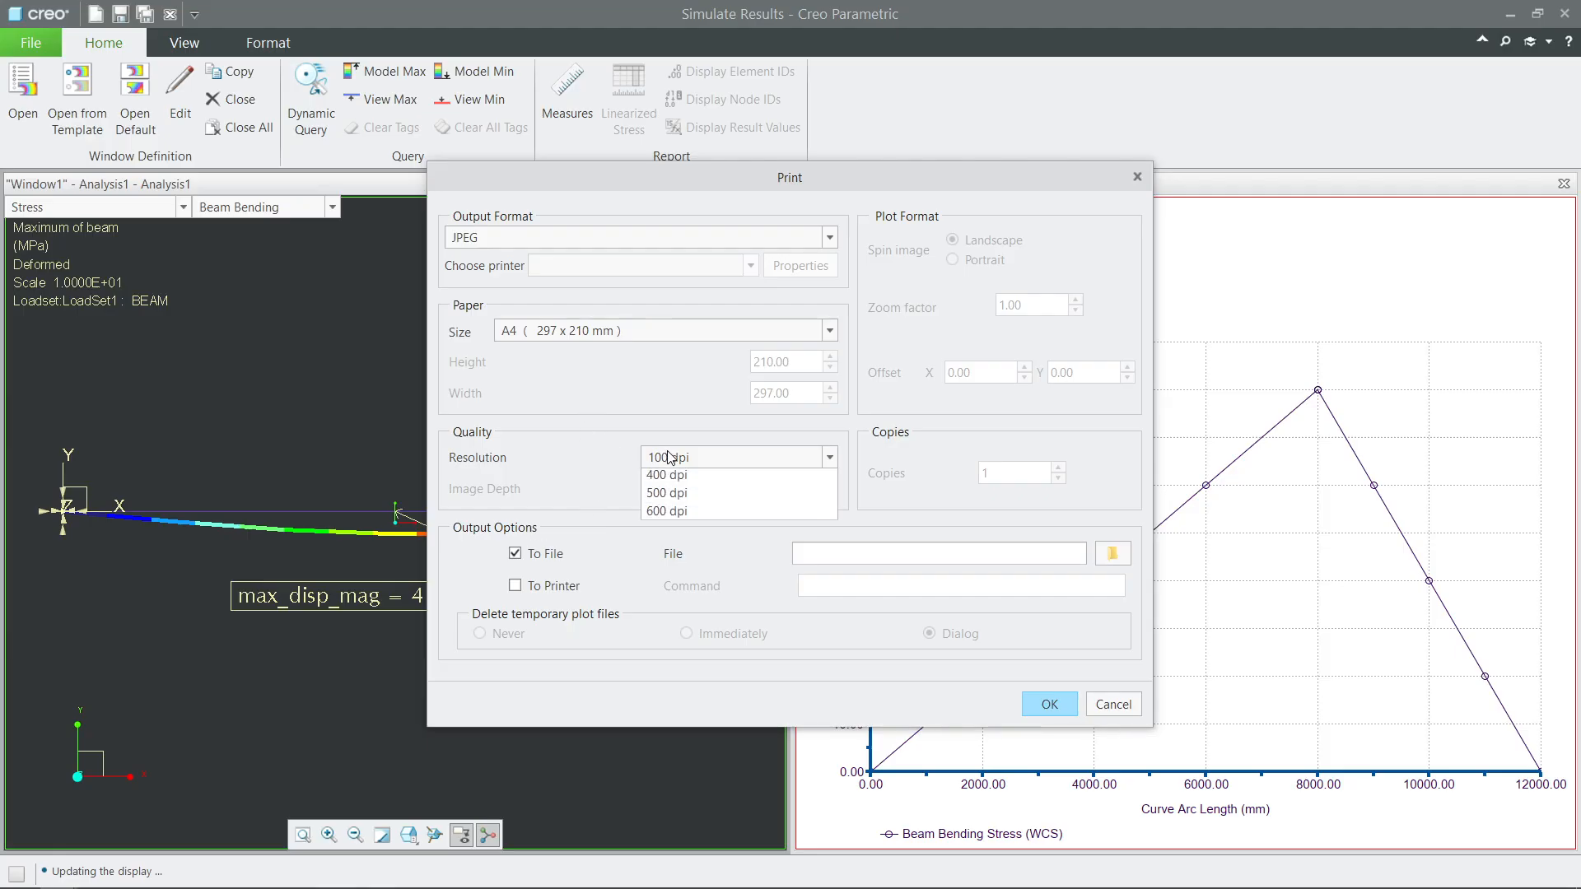
click(665, 475)
click(665, 476)
click(717, 532)
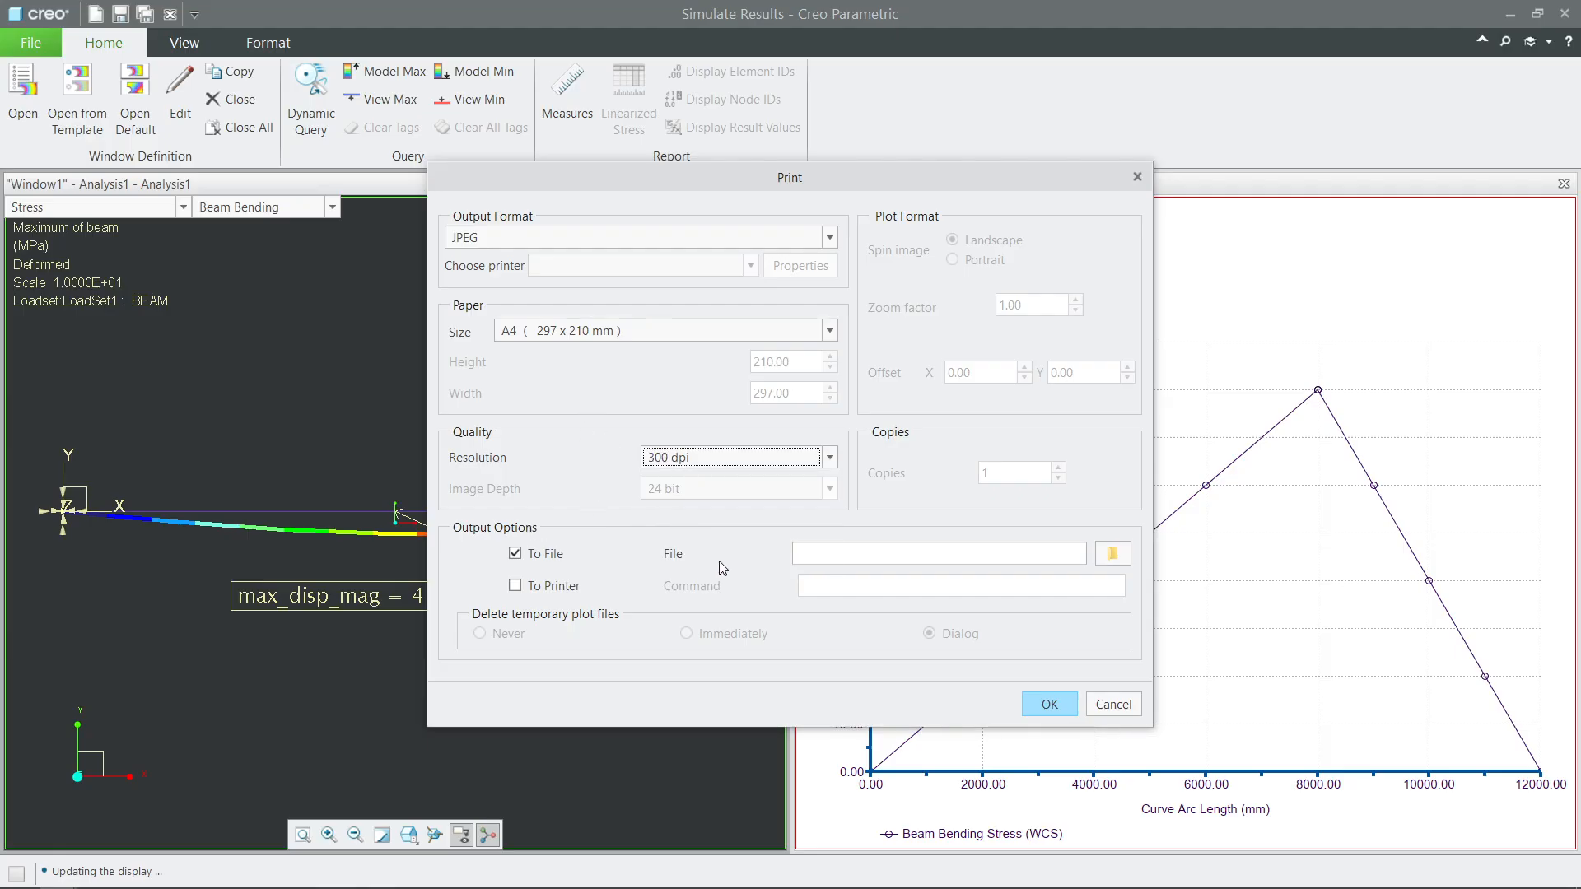
Step: Set the print output file to result in the Desktop folder and print both result windows to it
click(1114, 554)
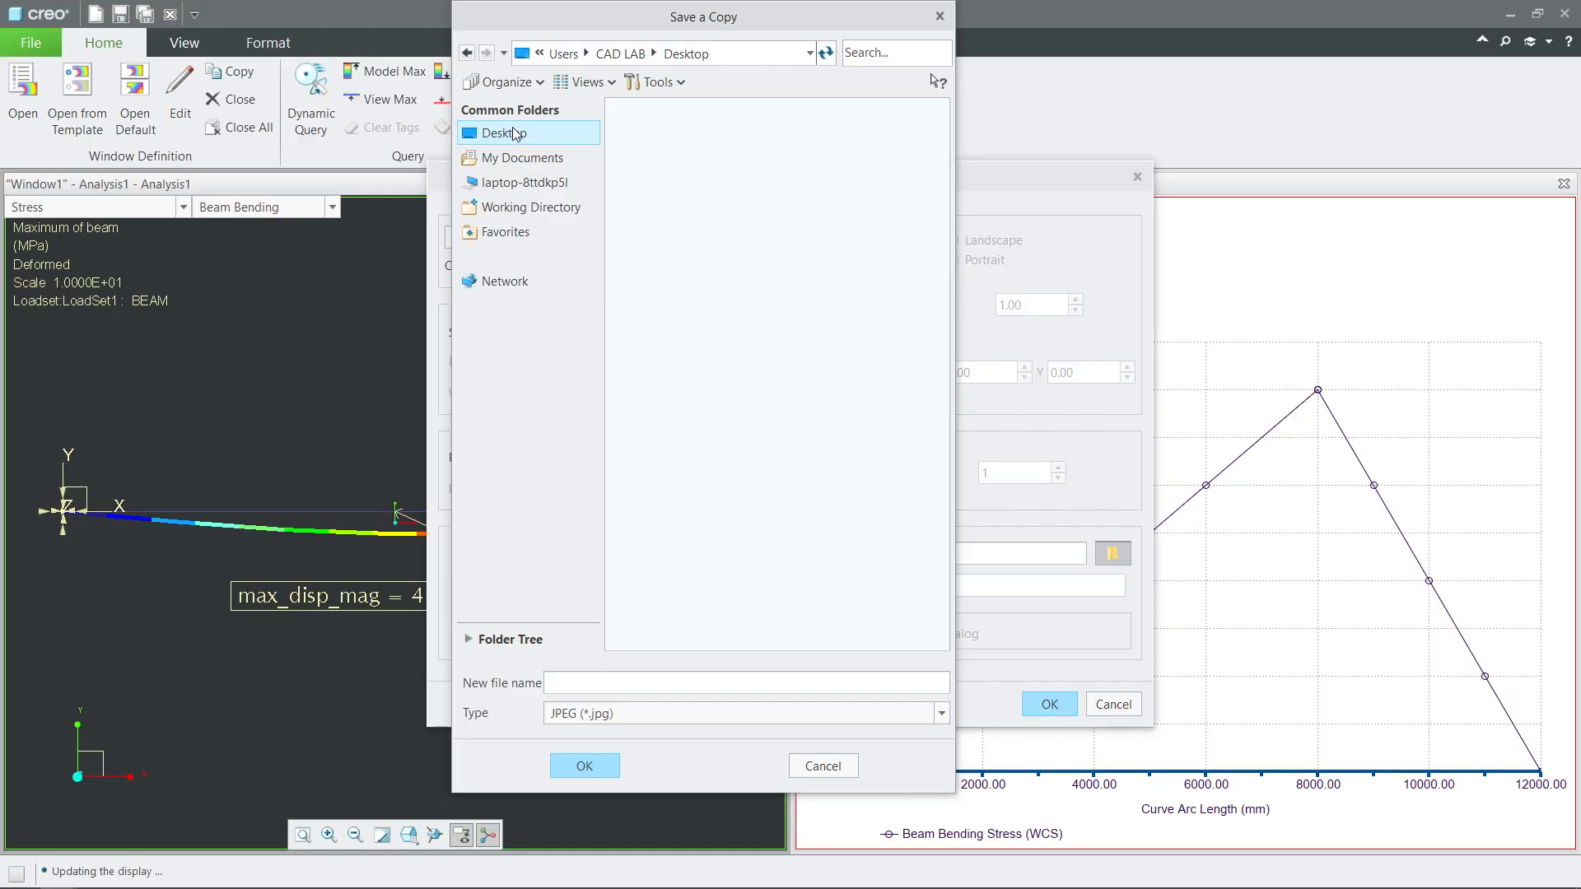
click(585, 683)
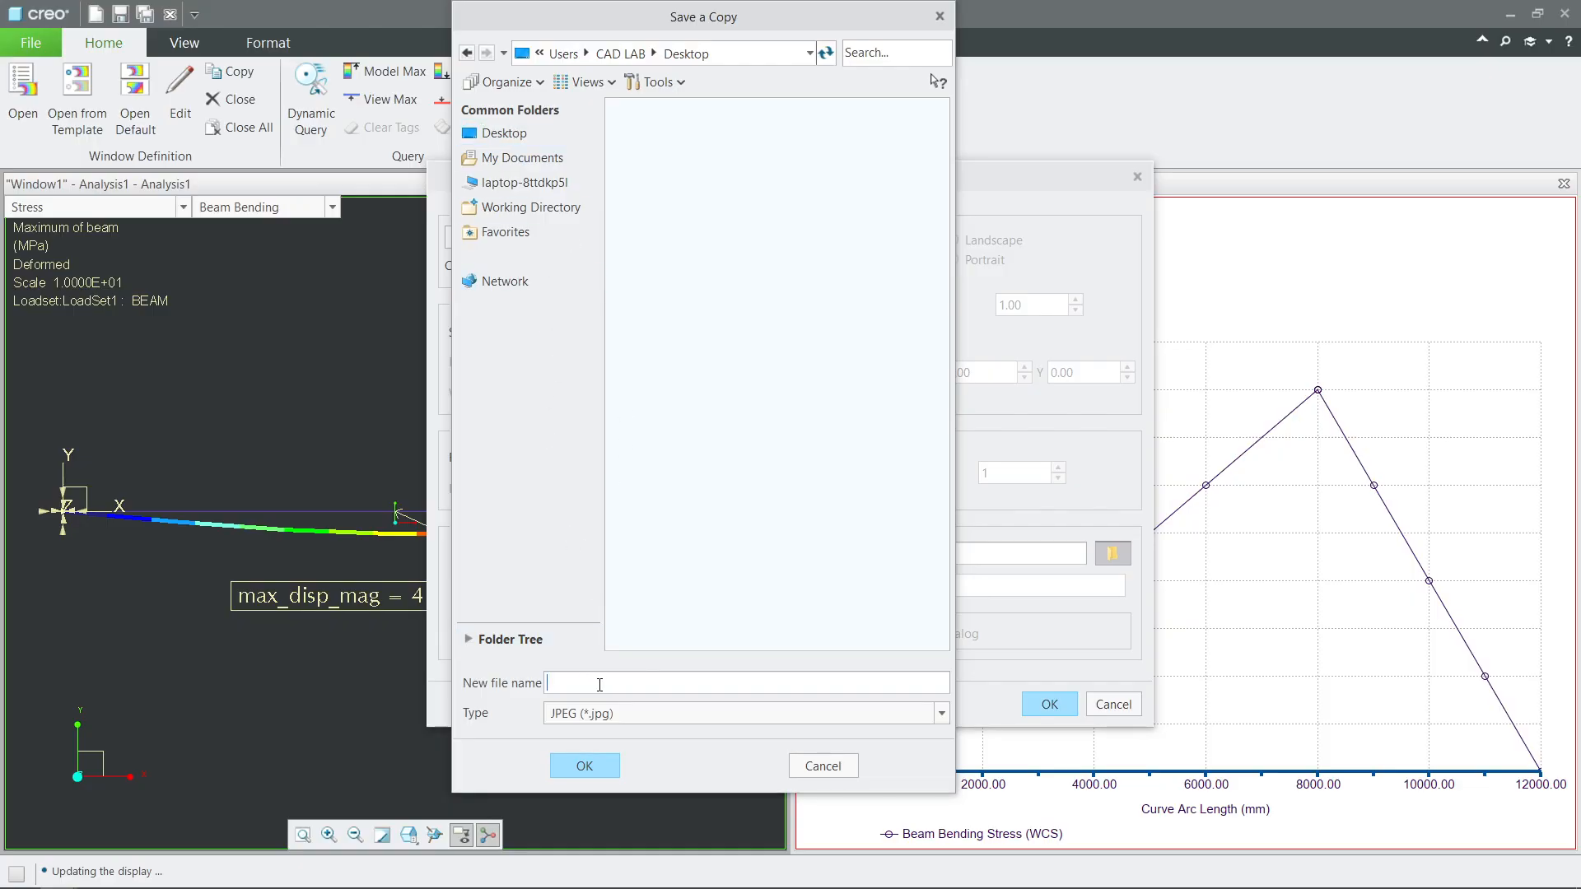
text(result)
click(591, 765)
click(1038, 710)
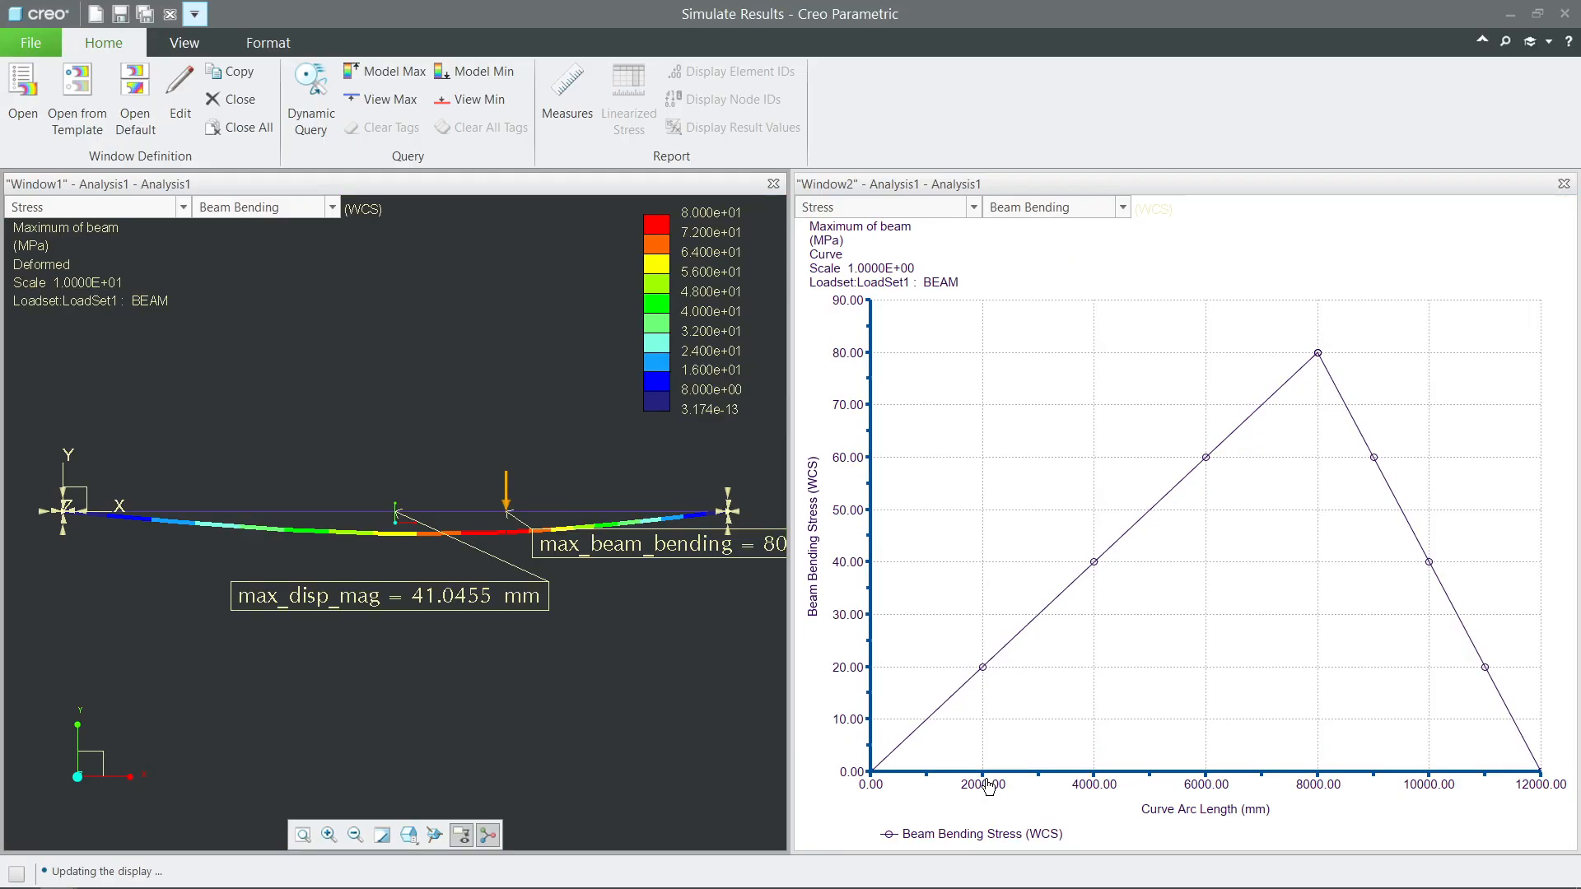
Step: Show the desktop, open the result image in Photos to examine the exported fringe plot and graph, and close it
key(super+d)
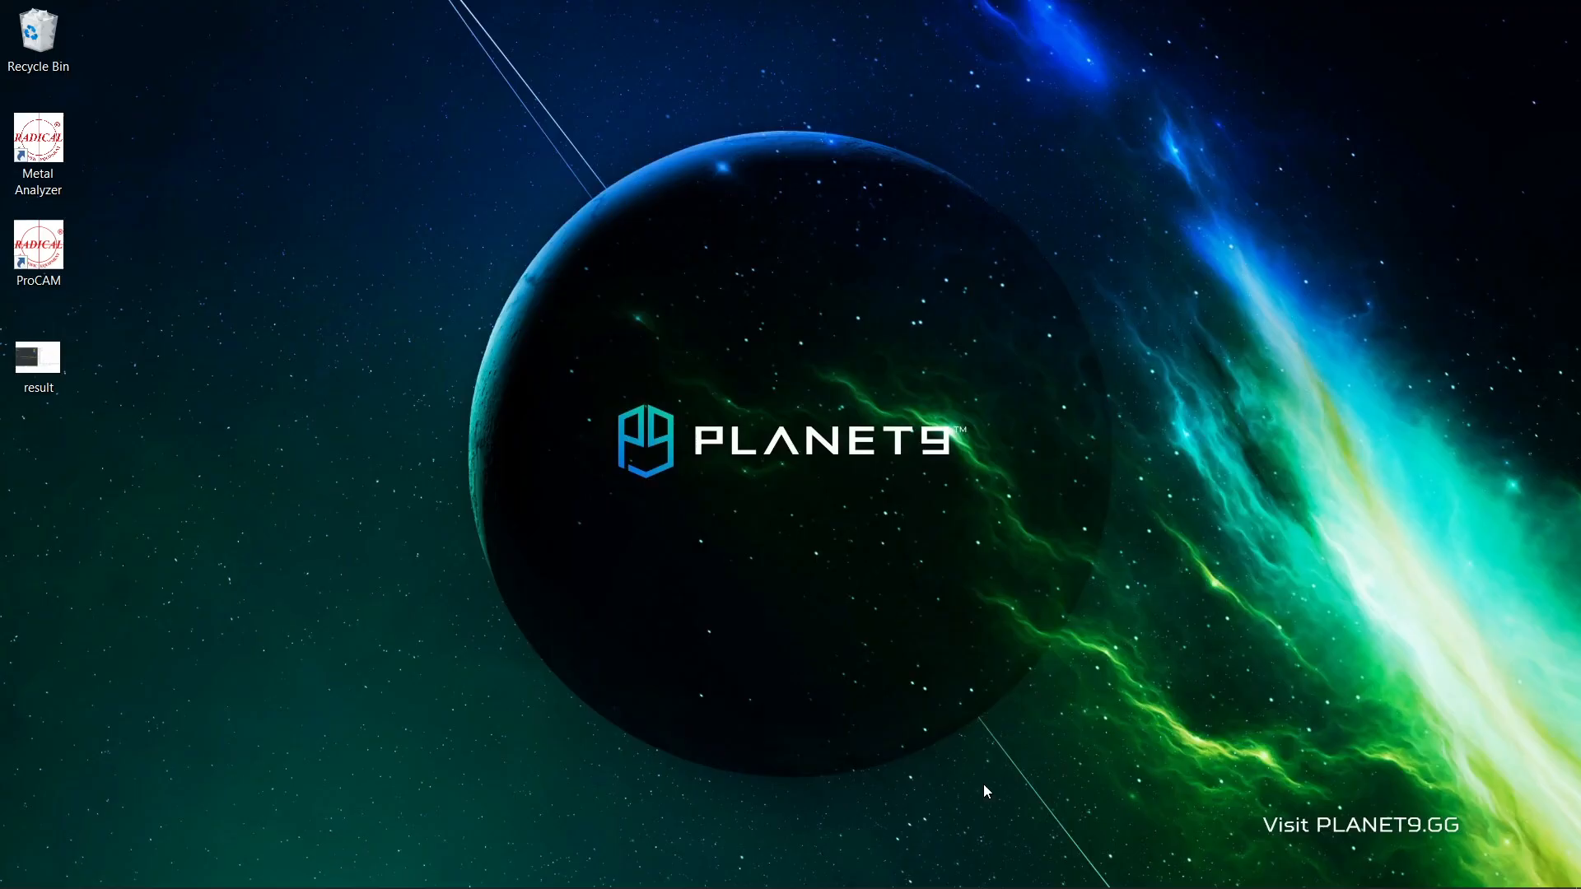
double_click(45, 369)
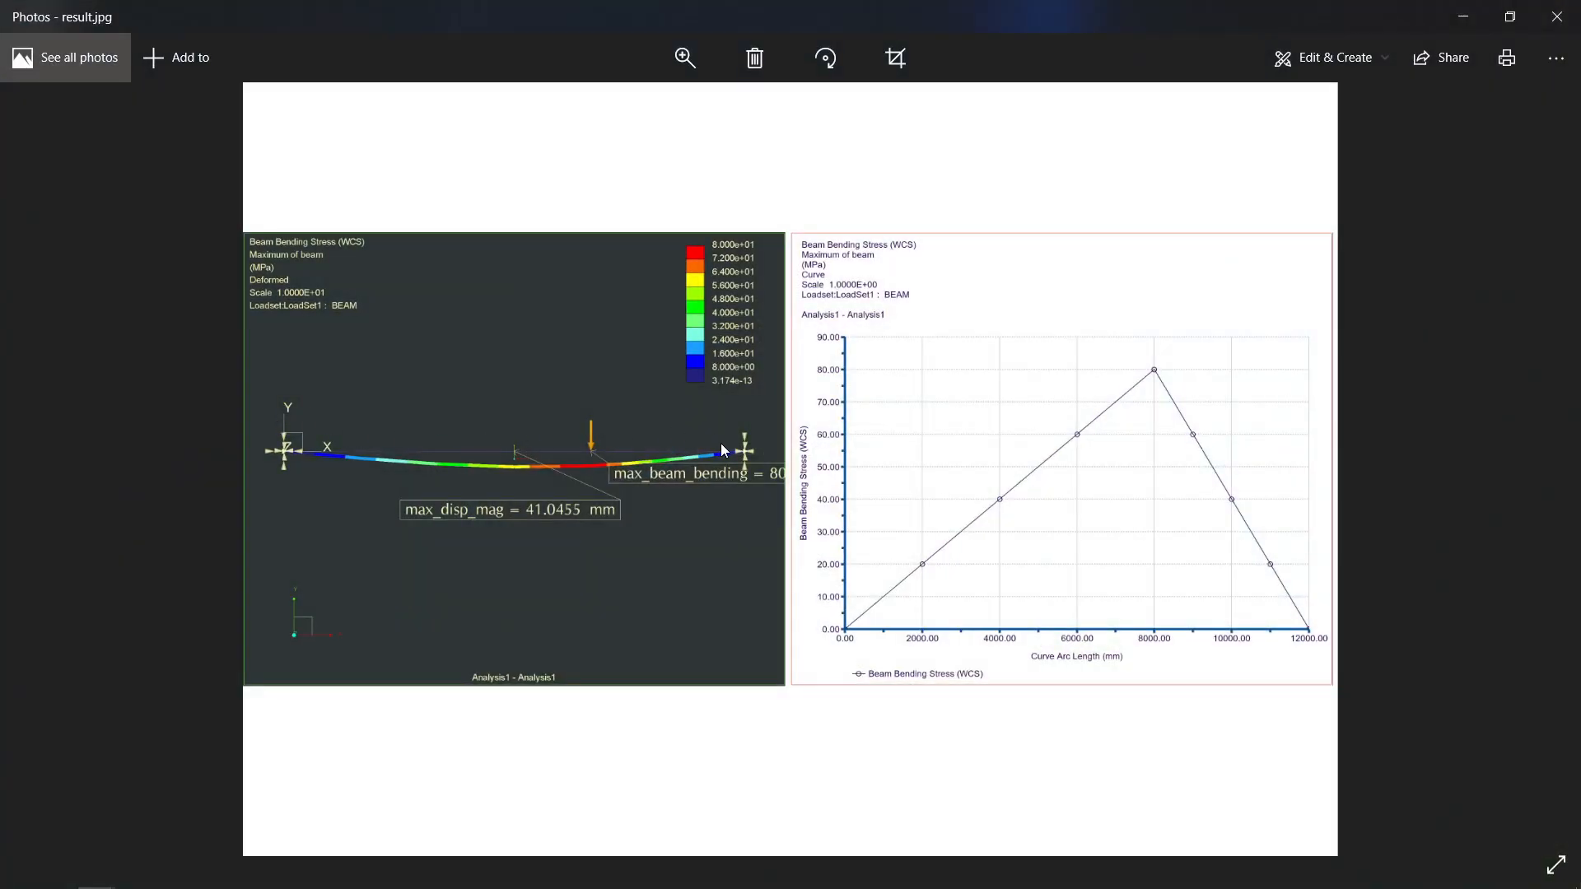
scroll(715, 445, up, 1)
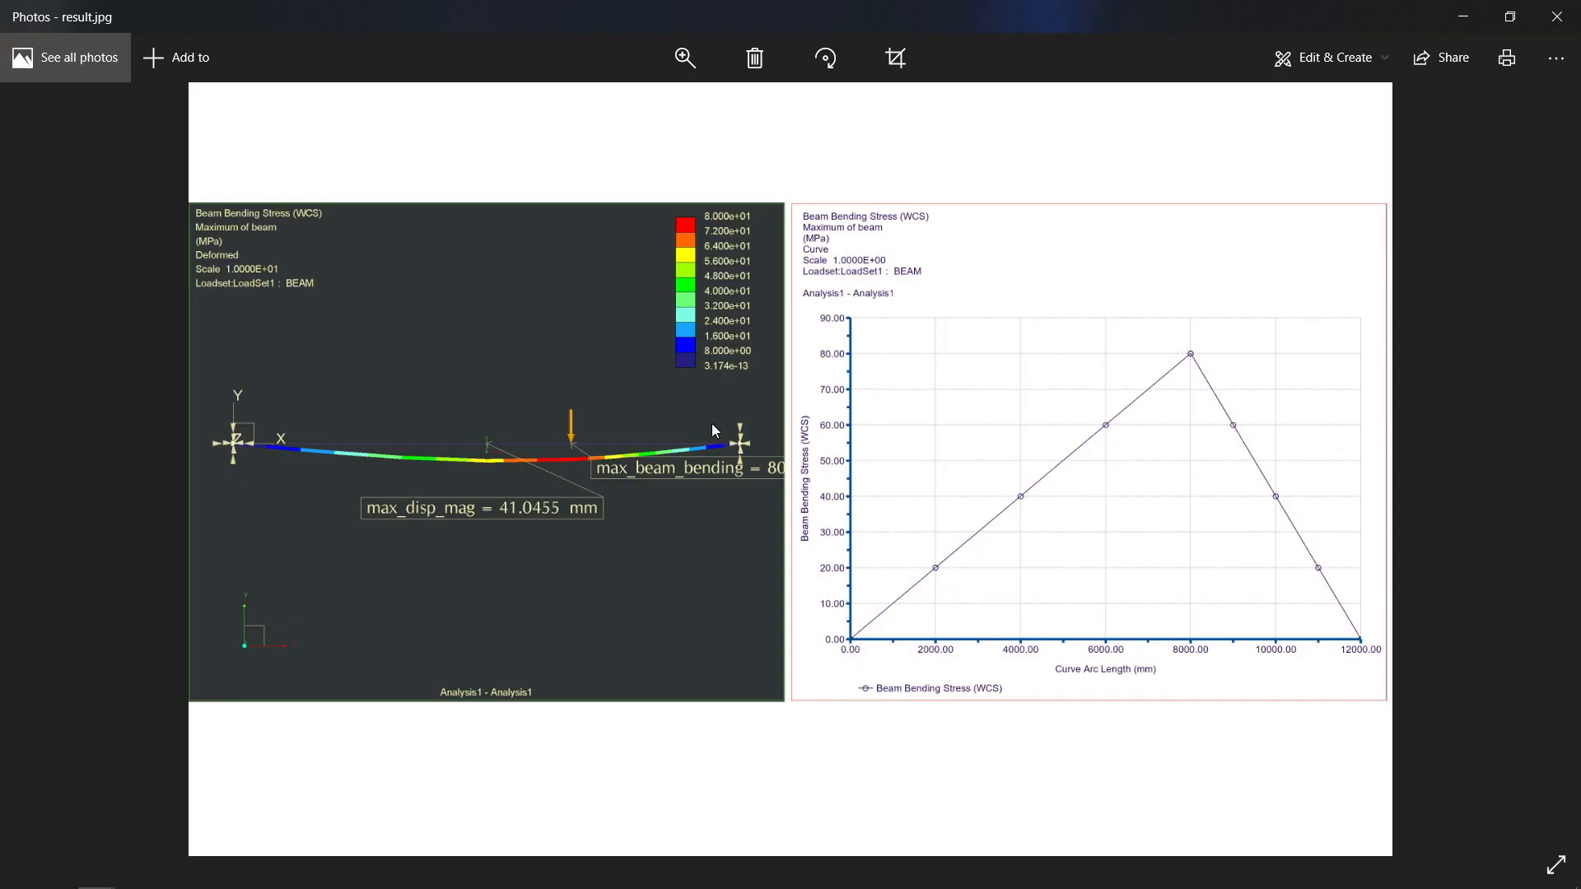
key(alt+F4)
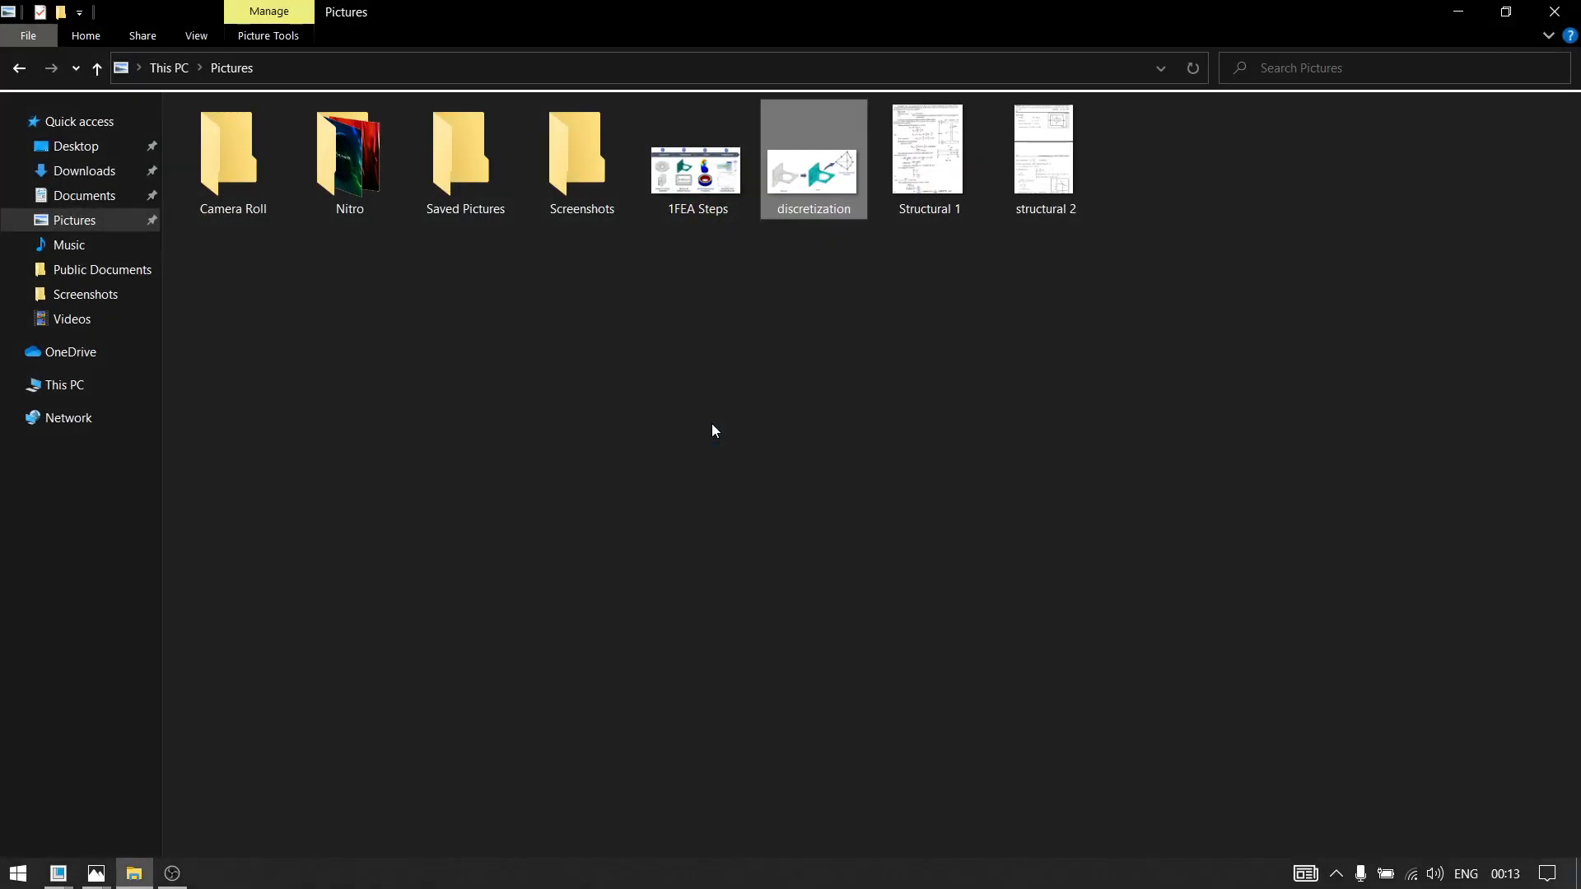